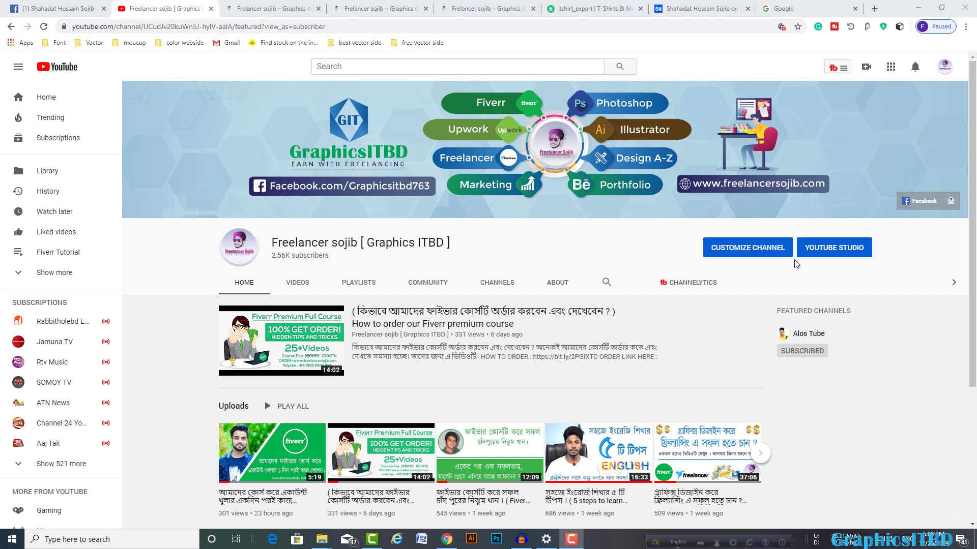
# Step: Search Google for the 'brochure design' suggestion and show its Images results
pyautogui.click(791, 7)
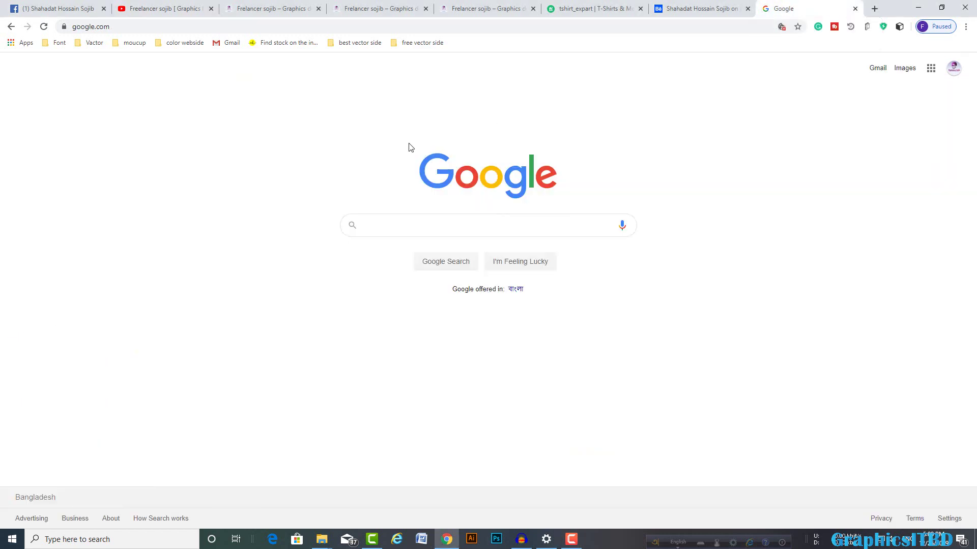
pyautogui.click(387, 226)
pyautogui.write('r')
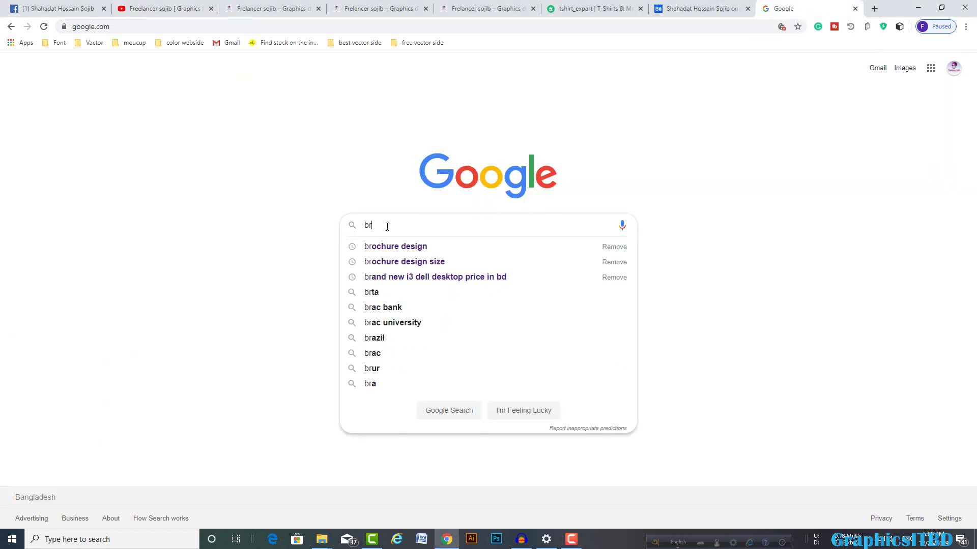
pyautogui.click(399, 247)
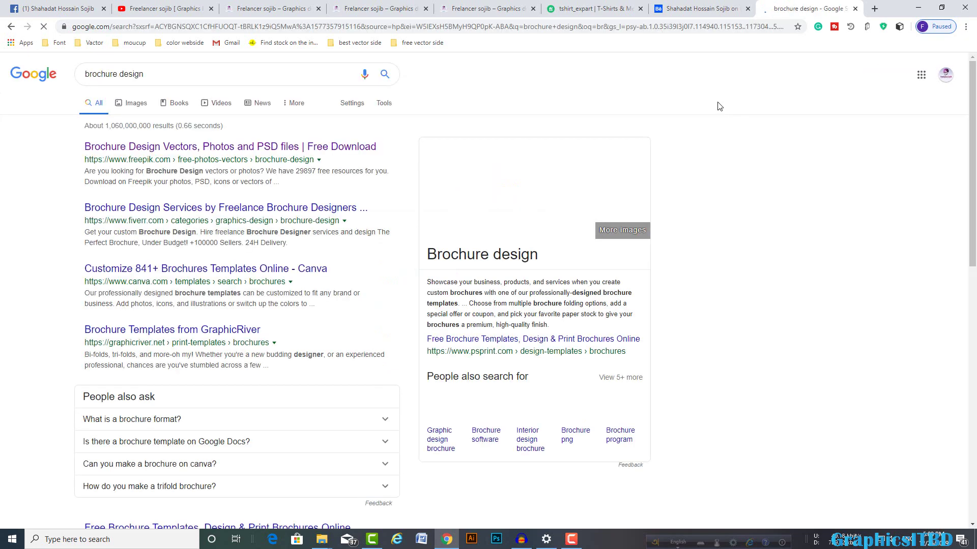
pyautogui.click(137, 104)
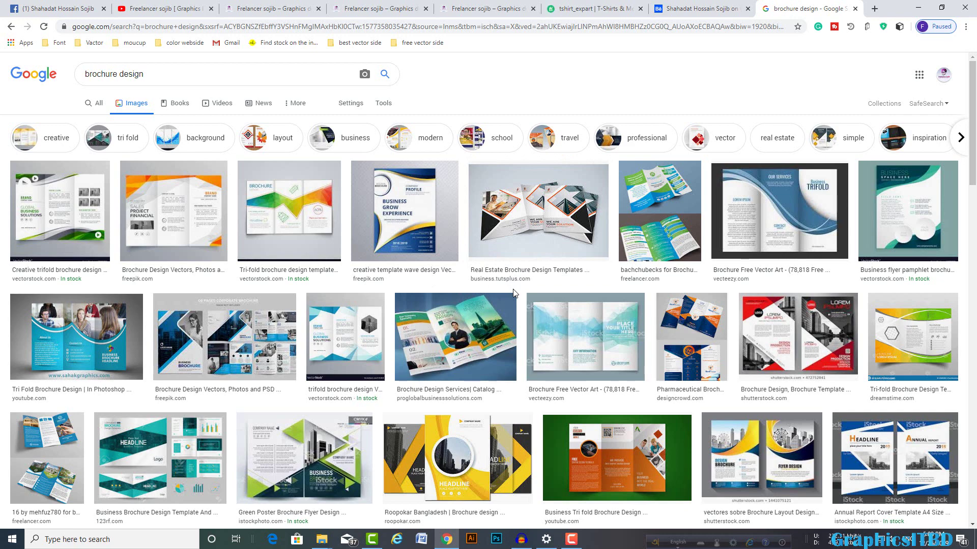
# Step: Scroll the image grid and preview the Uttara Dhaka brochure printing result
pyautogui.scroll(-1, 516, 295)
pyautogui.scroll(-1, 516, 295)
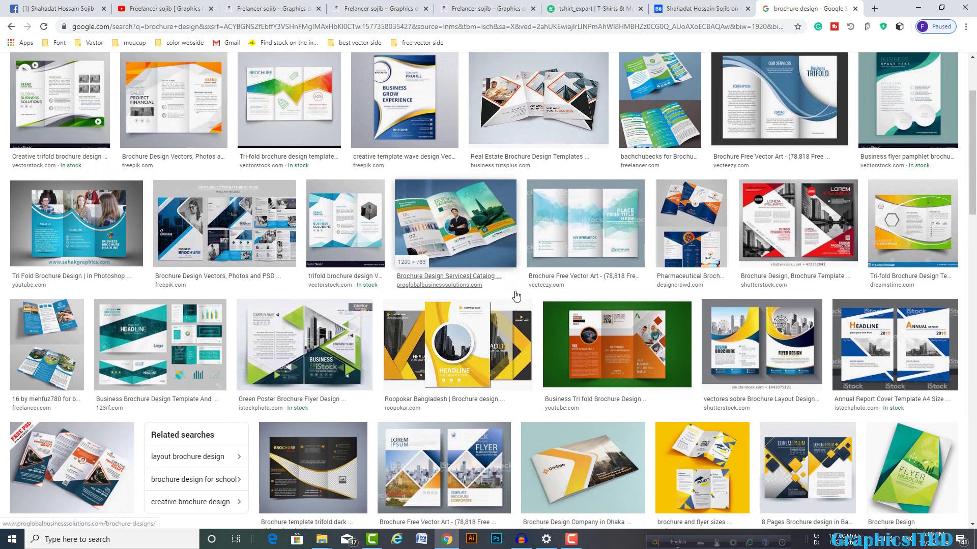
pyautogui.scroll(-1, 516, 295)
pyautogui.scroll(-1, 516, 295)
pyautogui.scroll(-2, 517, 296)
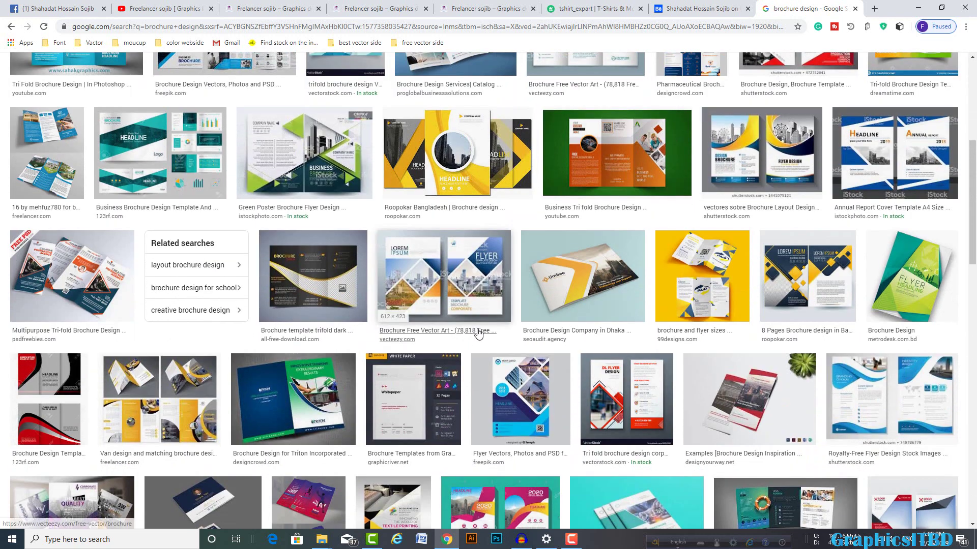
pyautogui.scroll(-1, 477, 334)
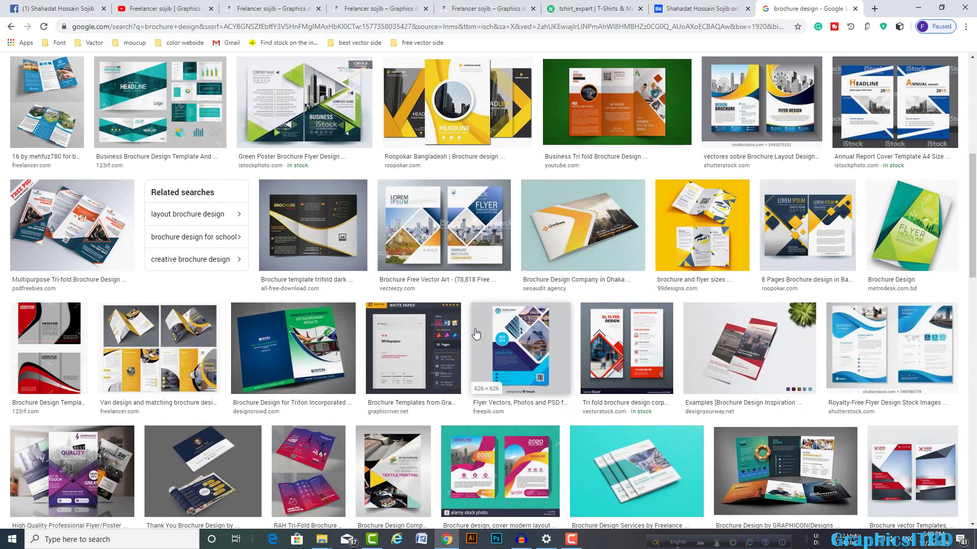
pyautogui.scroll(-1, 477, 333)
pyautogui.scroll(-4, 458, 338)
pyautogui.scroll(-1, 442, 346)
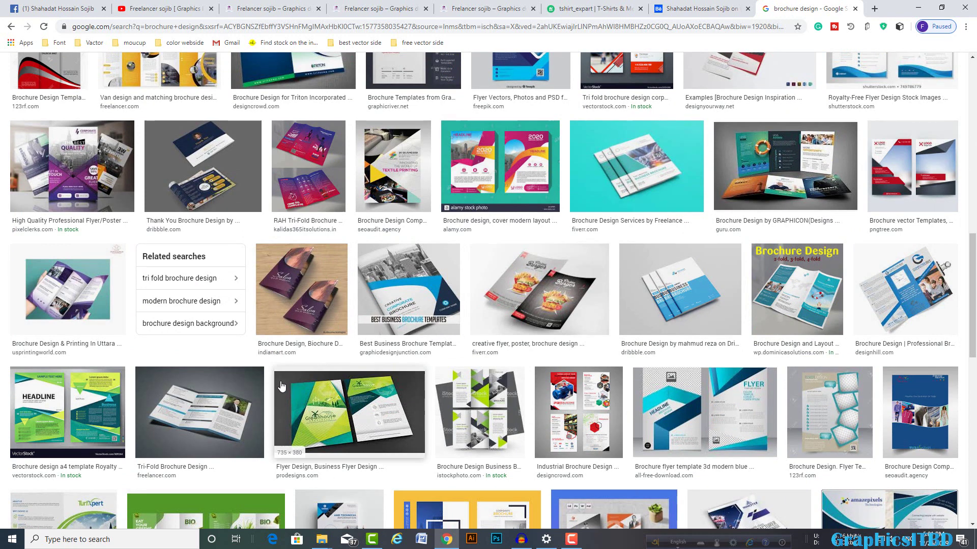
pyautogui.scroll(2, 93, 340)
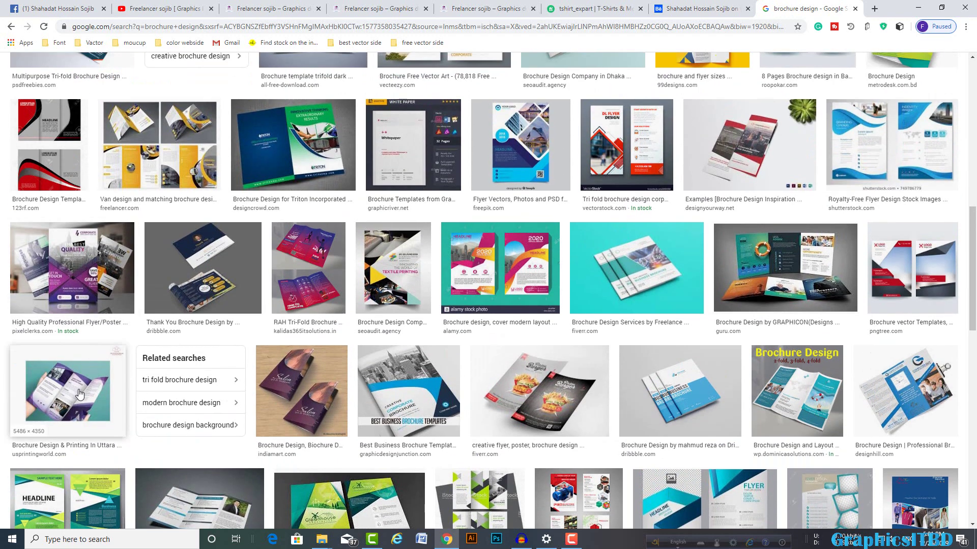
pyautogui.click(67, 396)
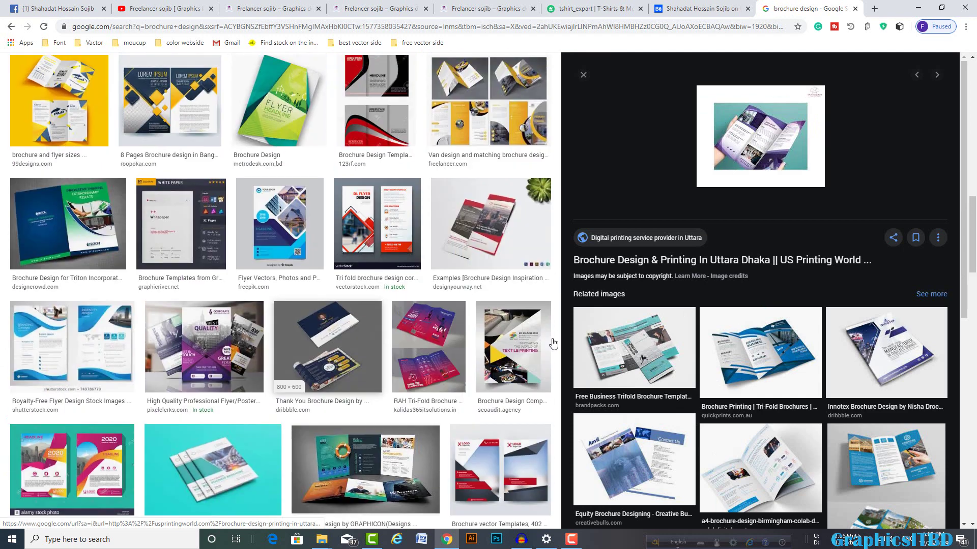
# Step: Preview the A4 Colab Digital brochure and the creative trifold brochure results
pyautogui.scroll(-2, 285, 203)
pyautogui.click(760, 468)
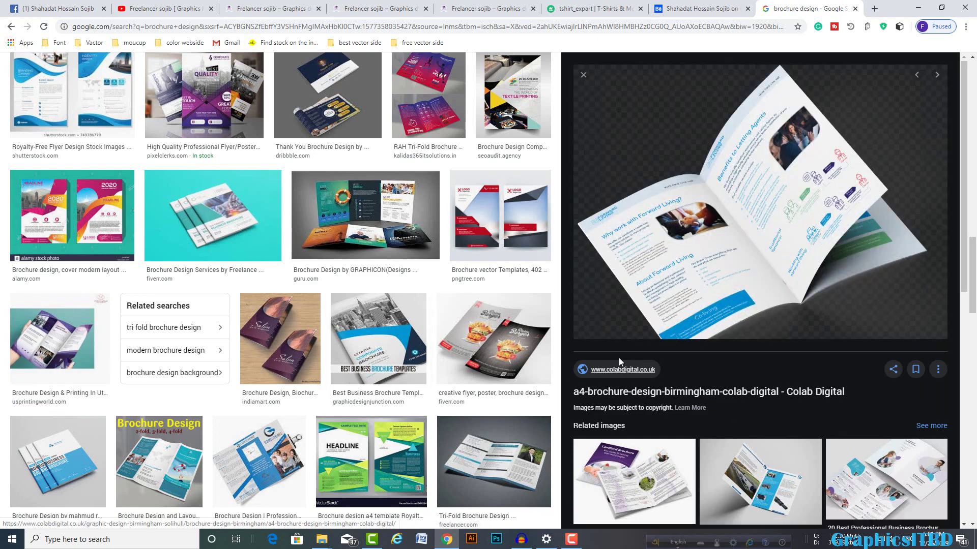
pyautogui.scroll(5, 289, 357)
pyautogui.scroll(3, 288, 358)
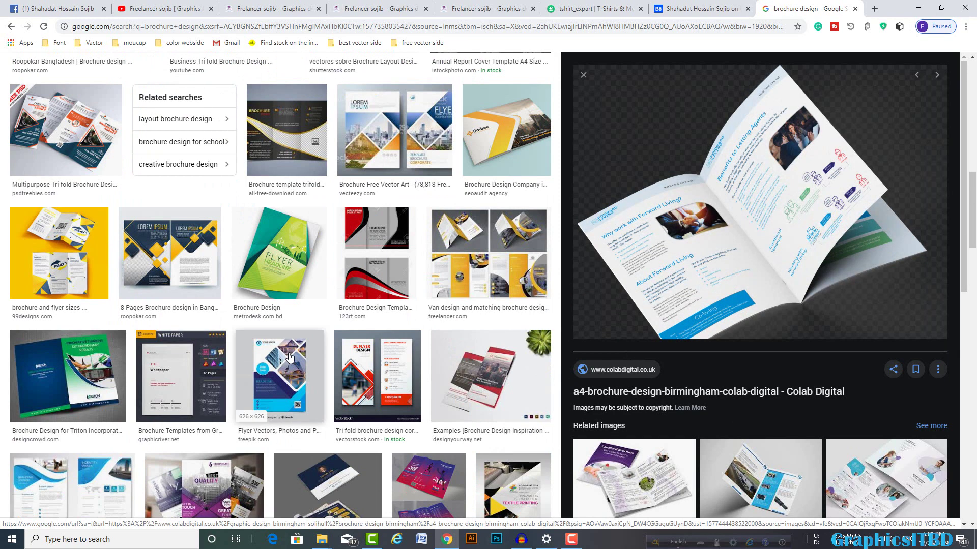
pyautogui.scroll(5, 289, 358)
pyautogui.scroll(5, 289, 357)
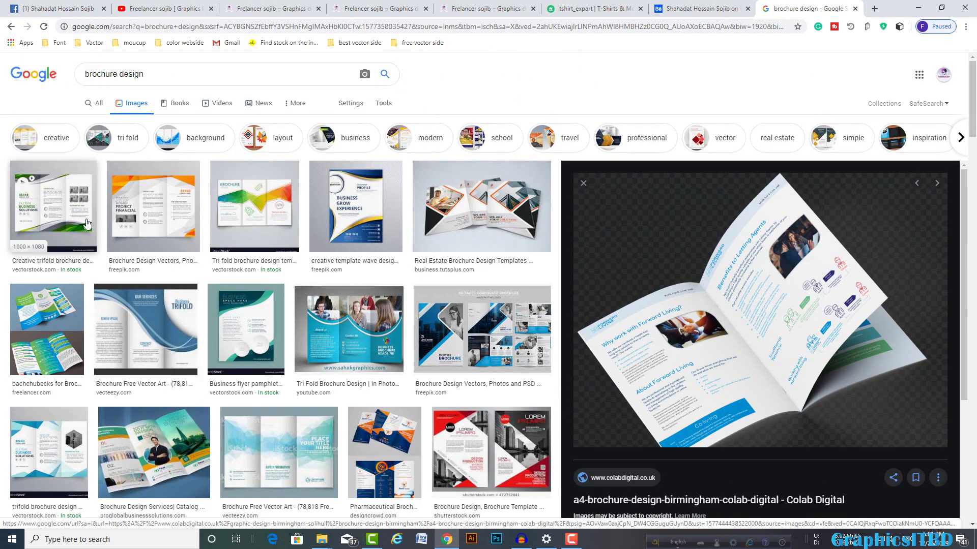
pyautogui.click(86, 224)
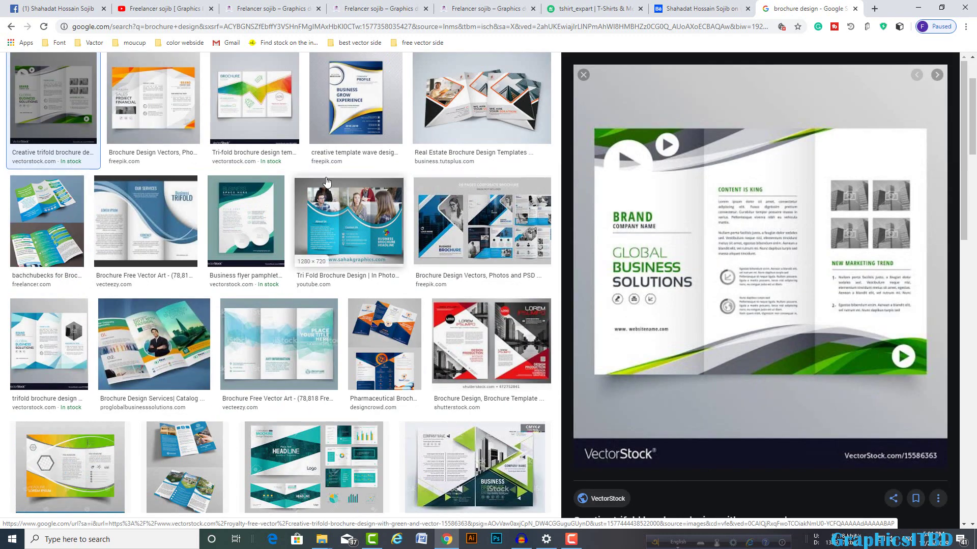
# Step: Preview the wave-design template, then the yellow Roopokar Bangladesh brochure
pyautogui.scroll(2, 351, 219)
pyautogui.click(363, 204)
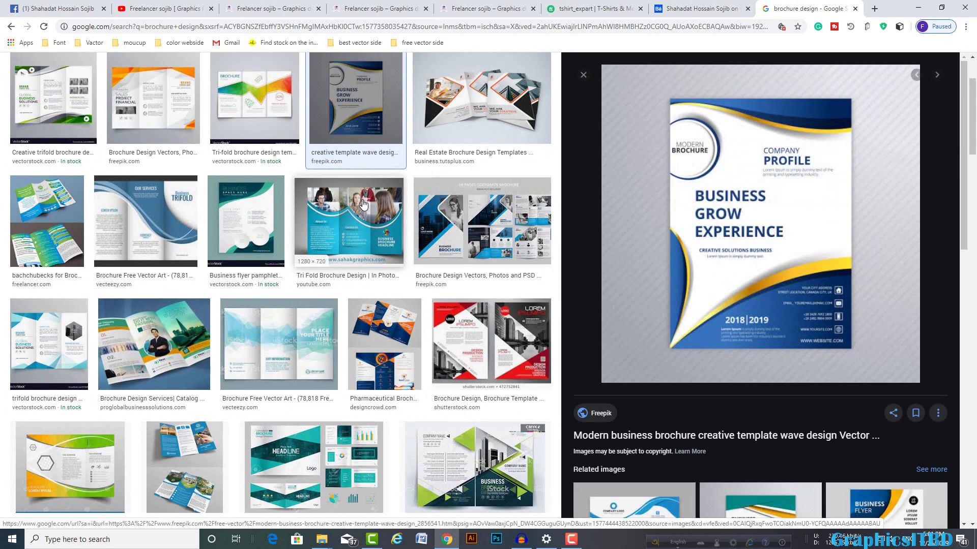
pyautogui.scroll(-3, 396, 247)
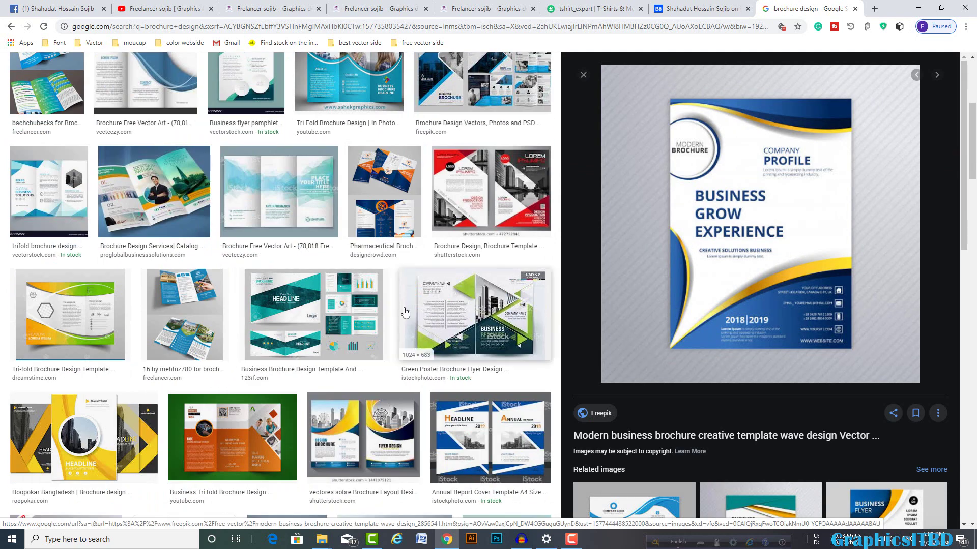
pyautogui.scroll(-3, 407, 316)
pyautogui.scroll(-2, 377, 326)
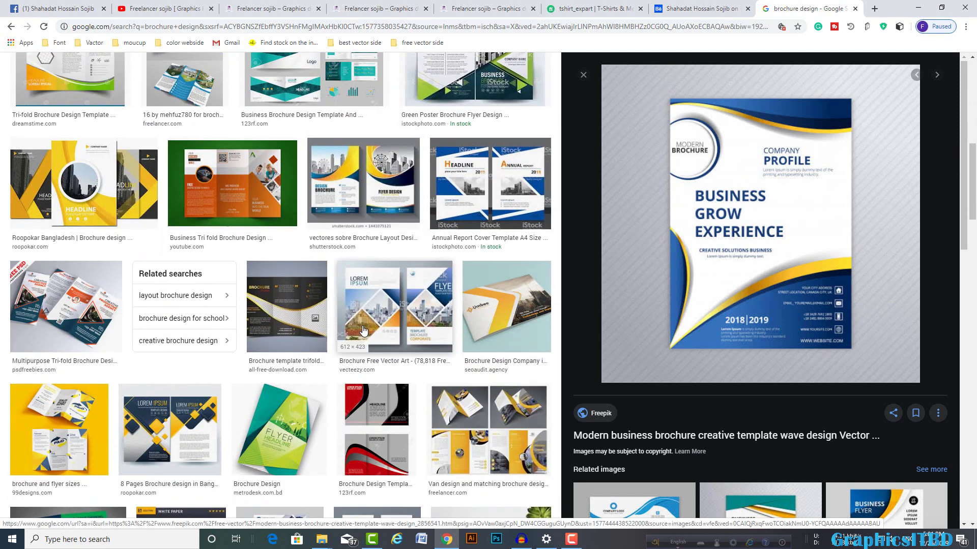
pyautogui.click(136, 187)
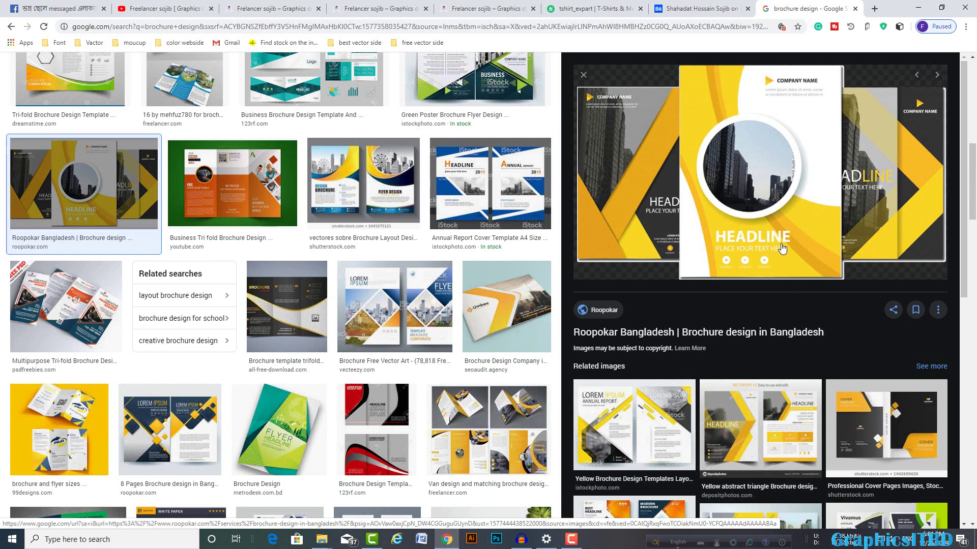
# Step: Open the Roopokar brochure preview image full-size in a new Chrome tab
pyautogui.scroll(-2, 781, 249)
pyautogui.scroll(-3, 769, 244)
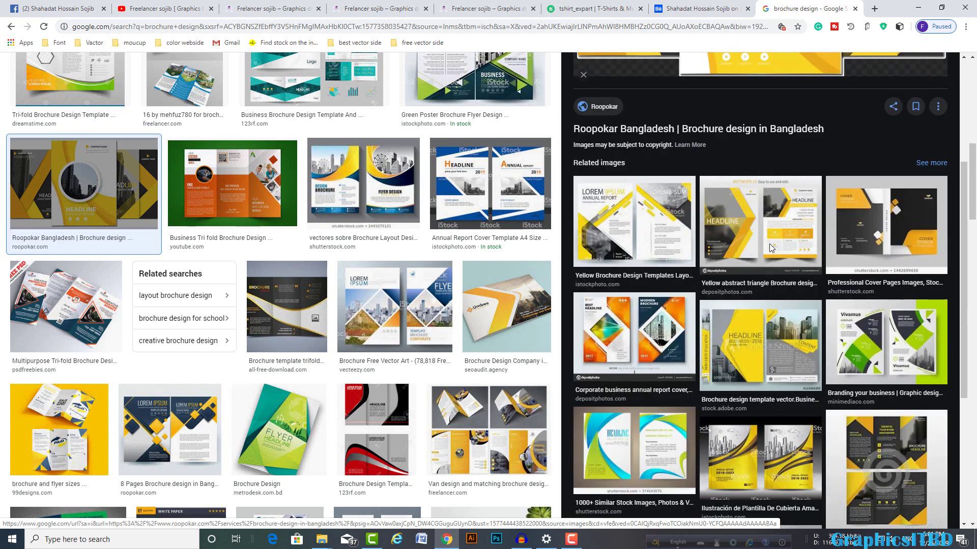
pyautogui.scroll(4, 752, 204)
pyautogui.scroll(3, 736, 161)
pyautogui.rightClick(736, 161)
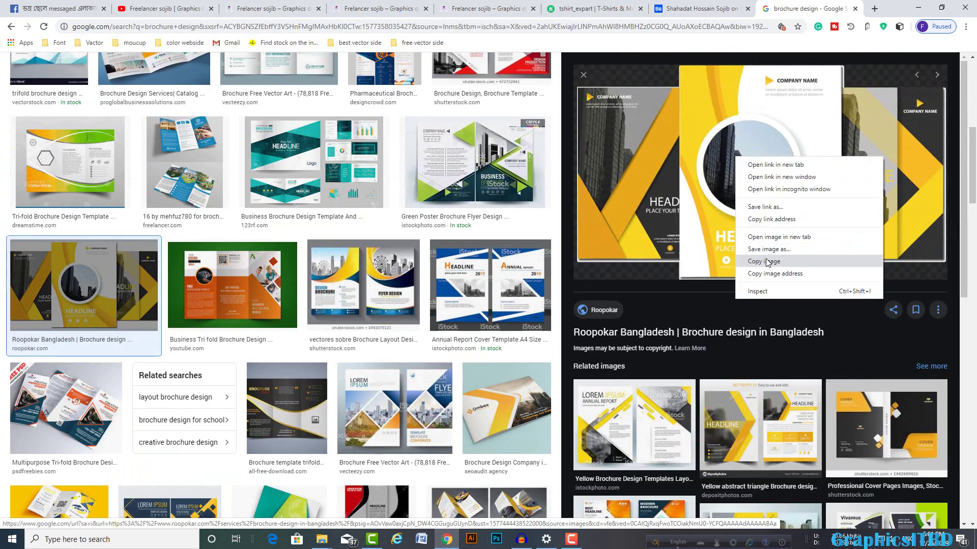
pyautogui.click(764, 237)
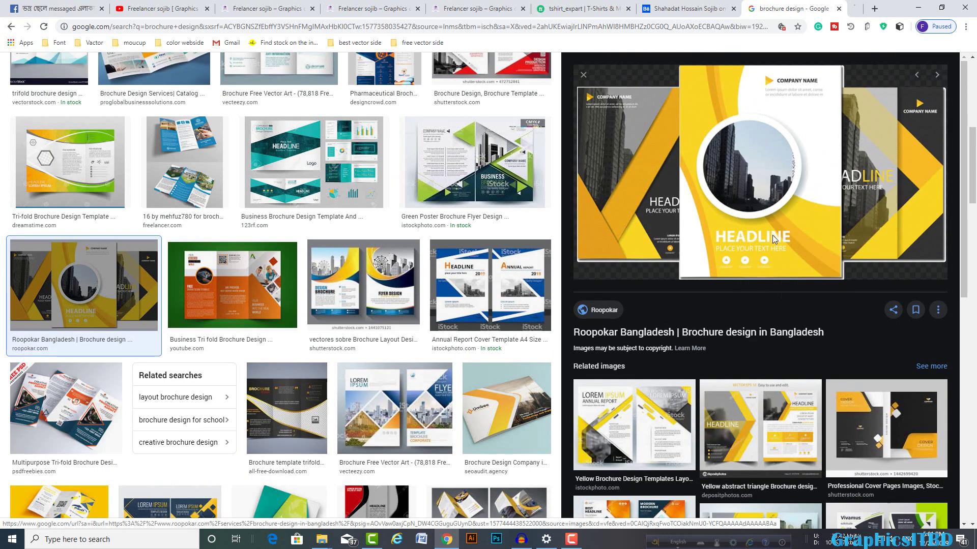
pyautogui.hotkey('ctrl', 'Tab')
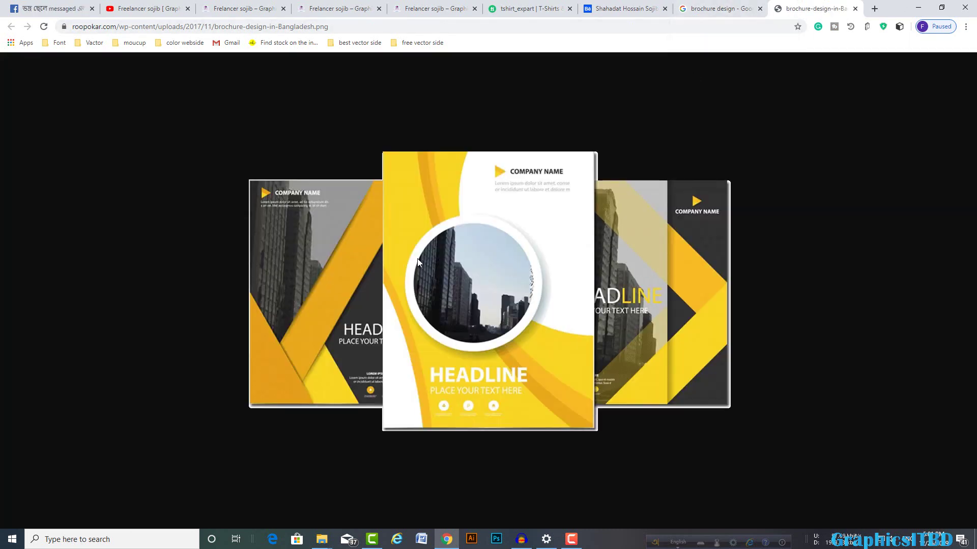
# Step: Copy the full-size brochure image to the clipboard and launch Adobe Illustrator
pyautogui.rightClick(418, 262)
pyautogui.click(431, 295)
pyautogui.rightClick(512, 289)
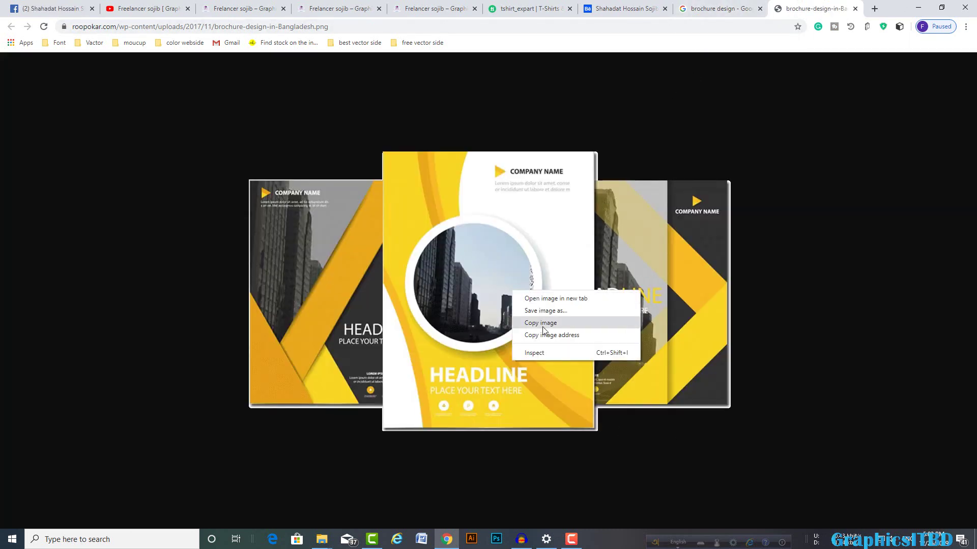
pyautogui.click(580, 320)
pyautogui.click(471, 540)
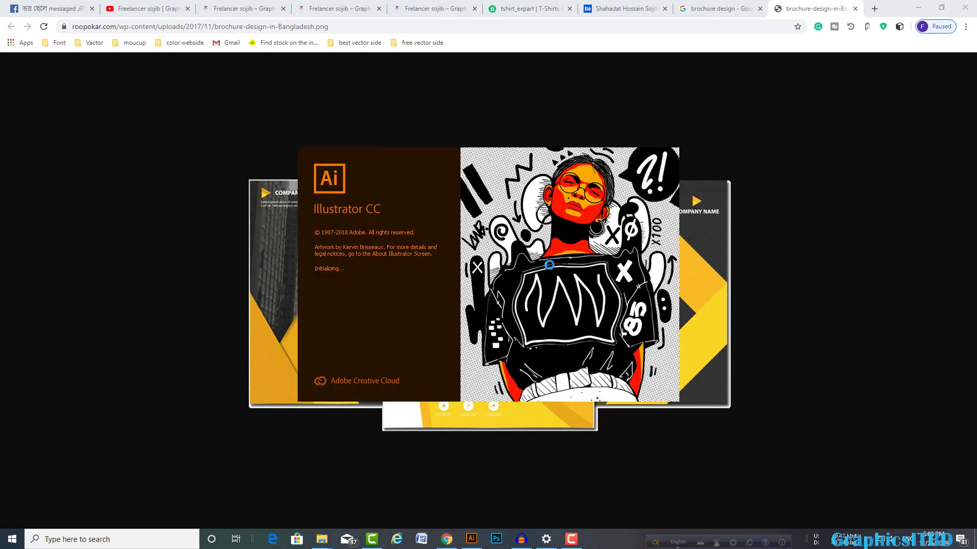
# Step: Look up 'brochure design size' on Google (e.g. 8.5 x 11), then view the Behance tab
pyautogui.click(717, 9)
pyautogui.scroll(5, 254, 255)
pyautogui.scroll(4, 203, 153)
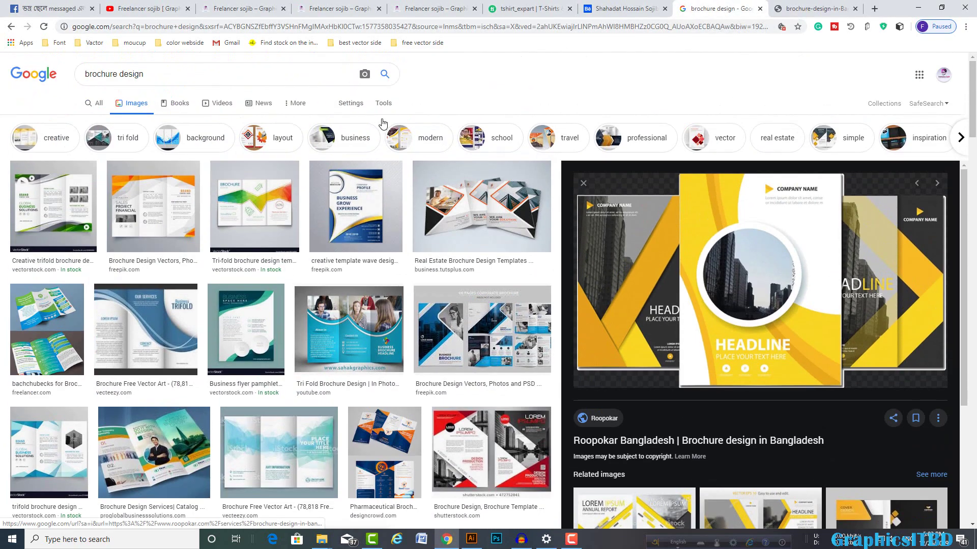
pyautogui.click(169, 68)
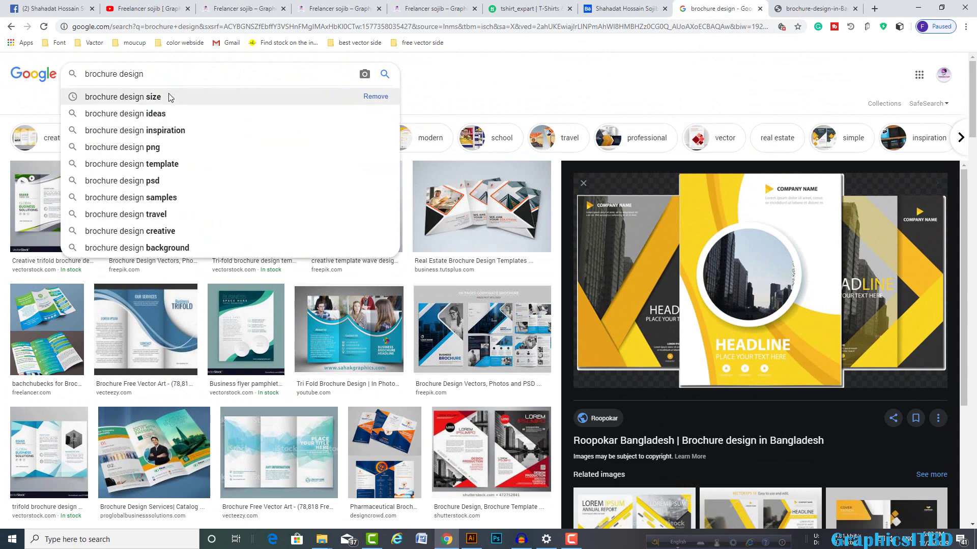
pyautogui.click(169, 95)
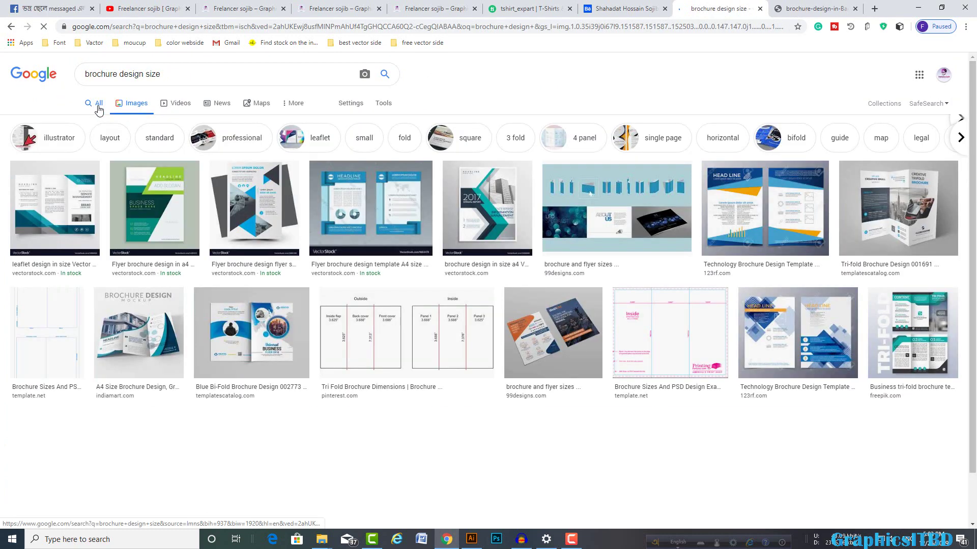
pyautogui.click(98, 104)
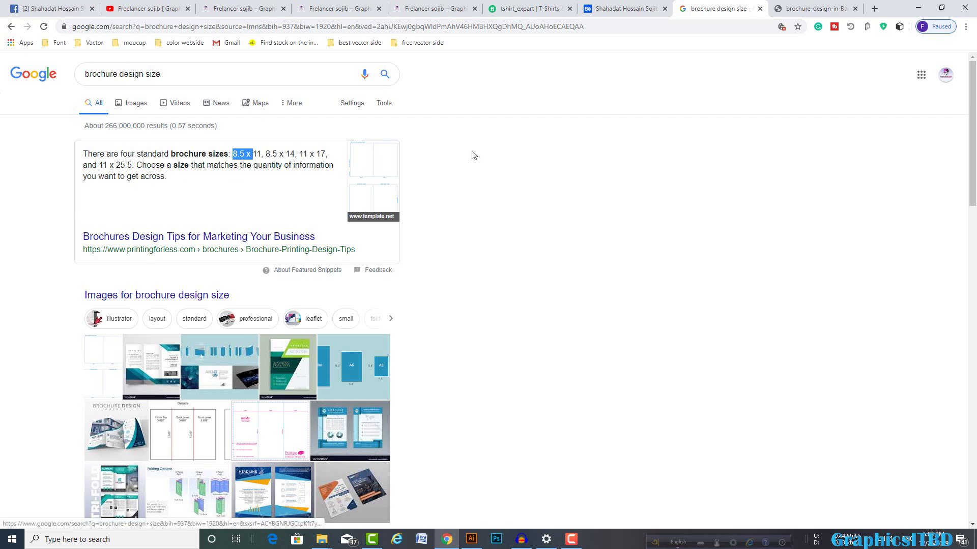
pyautogui.click(631, 8)
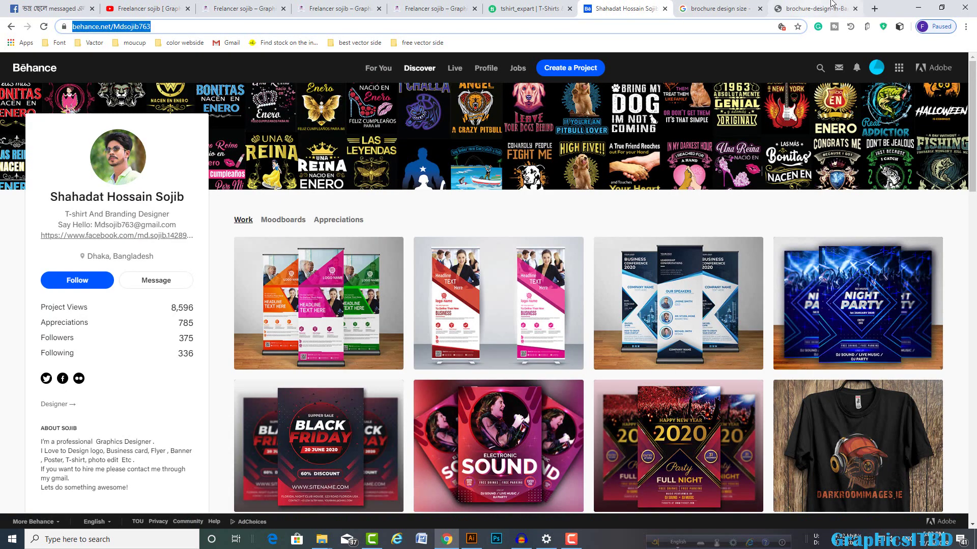
# Step: Start a new Illustrator document from the Print A4 preset in inches (8.268 x 11.693 in)
pyautogui.click(920, 7)
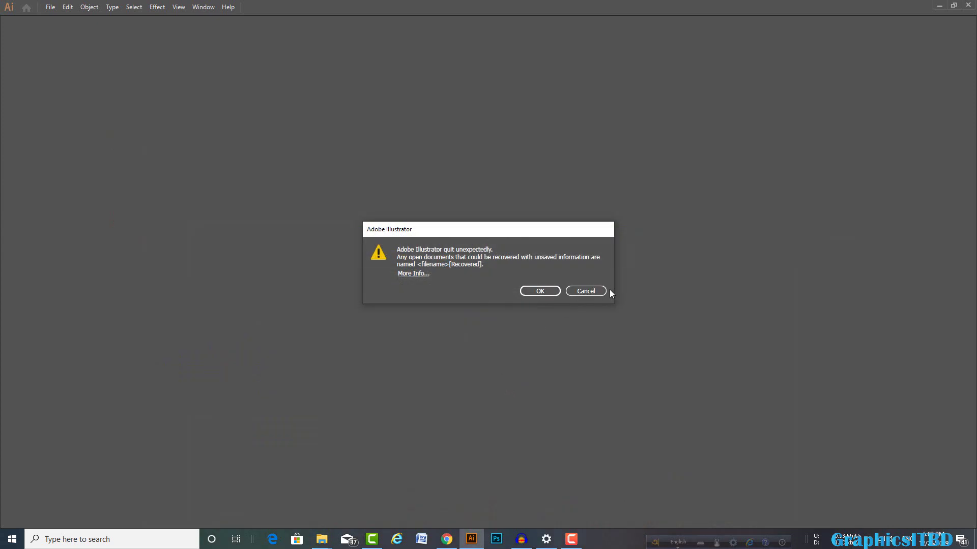
pyautogui.click(590, 292)
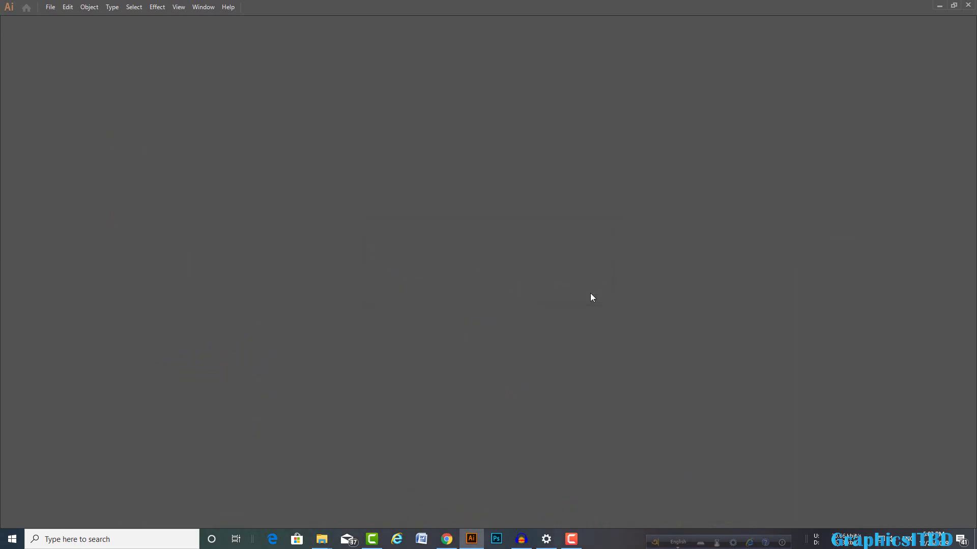
pyautogui.click(53, 9)
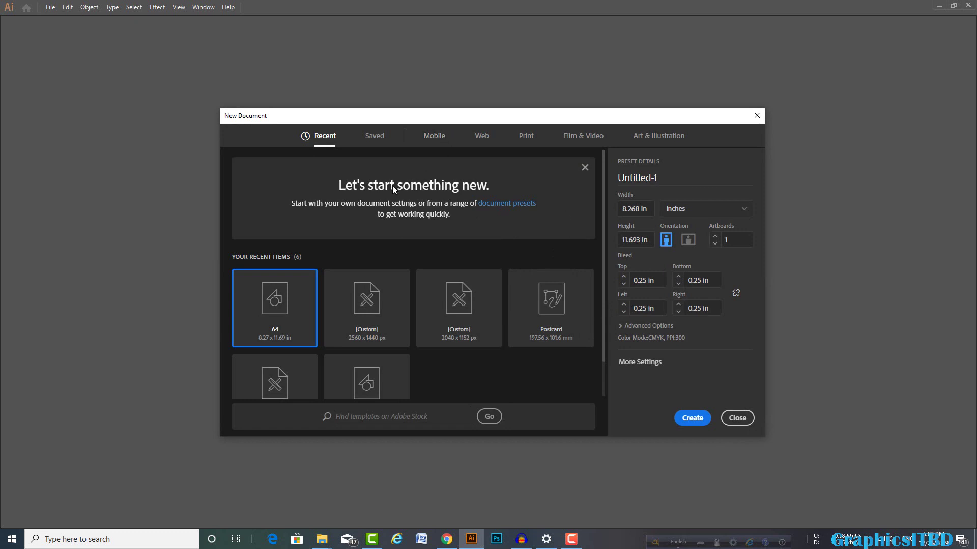
pyautogui.click(526, 139)
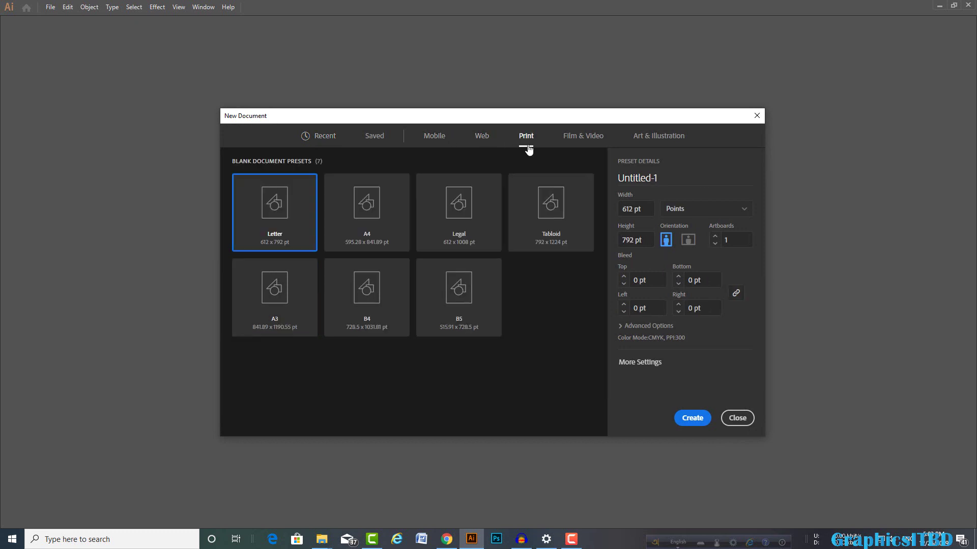
pyautogui.click(367, 235)
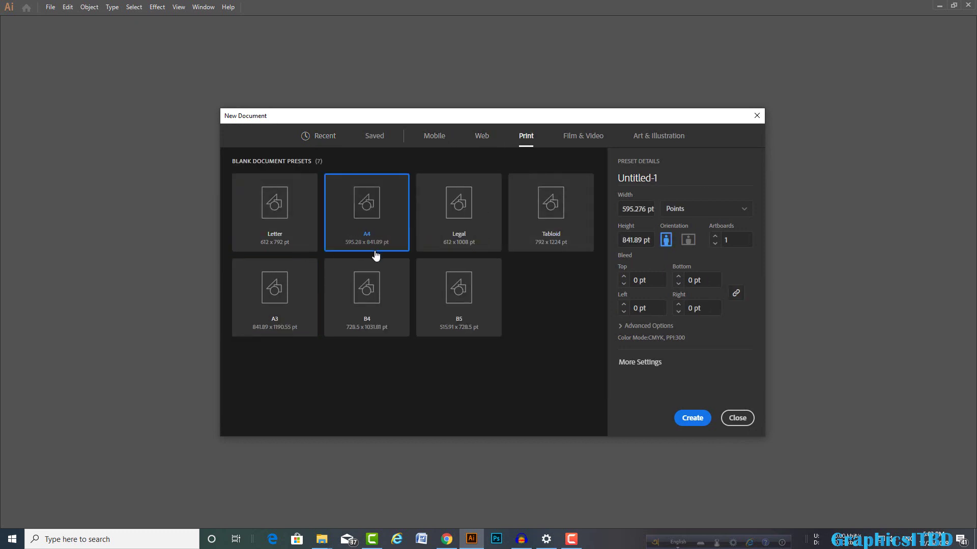
pyautogui.click(686, 218)
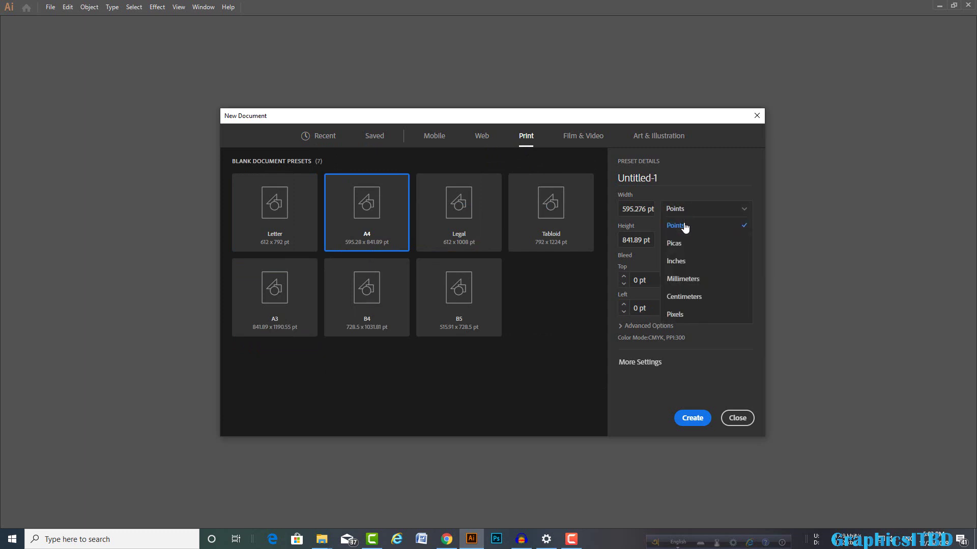
pyautogui.click(688, 263)
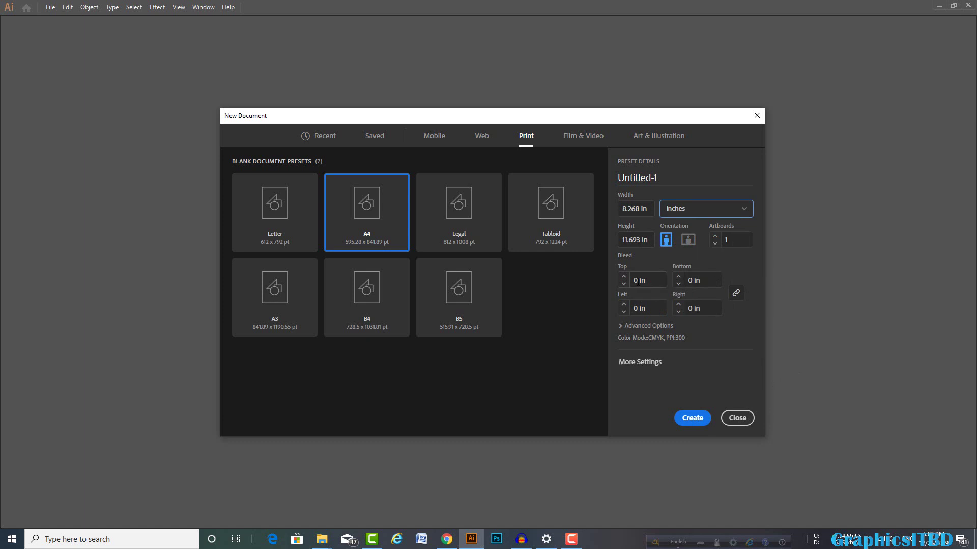
pyautogui.click(637, 282)
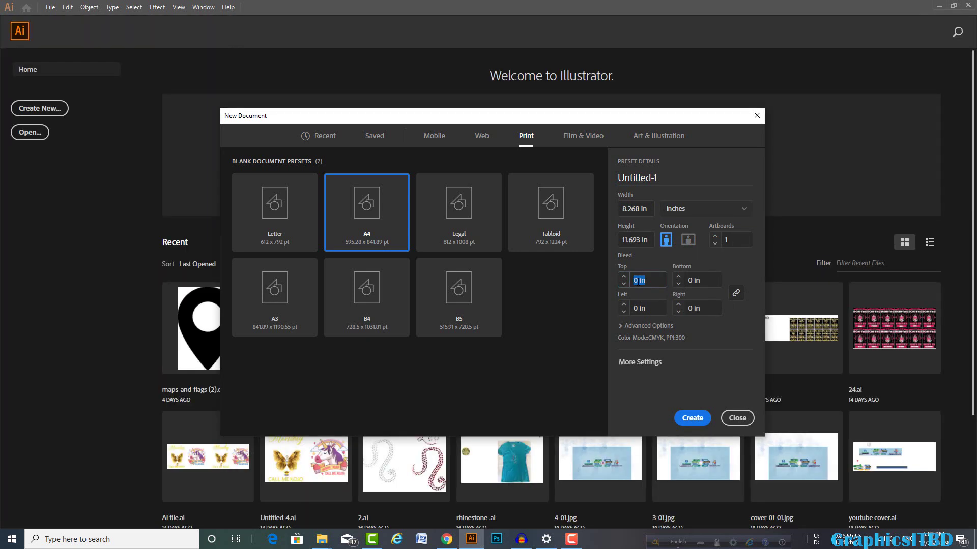
# Step: Create the A4 document with a linked 0.25 in bleed on all sides
pyautogui.click(639, 281)
pyautogui.write('0.25')
pyautogui.click(736, 294)
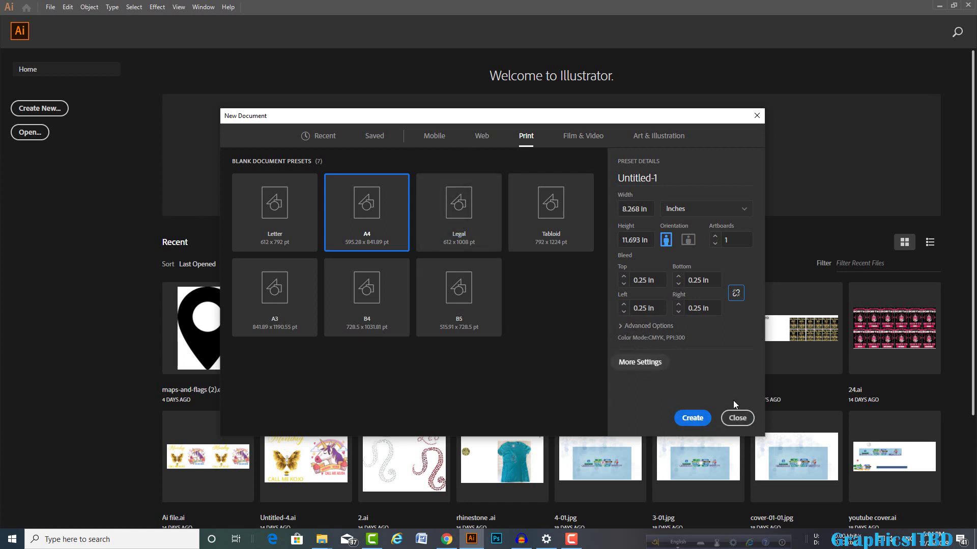
pyautogui.click(692, 419)
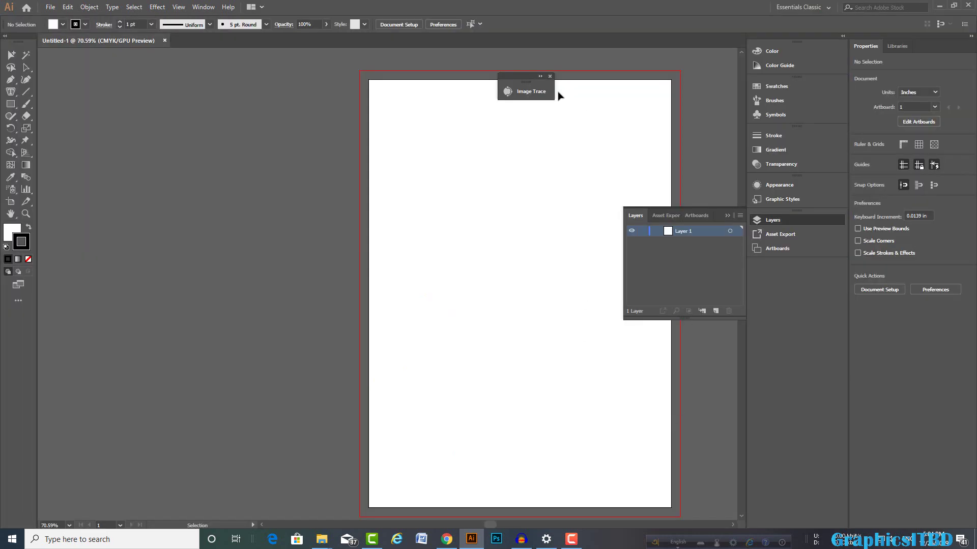
pyautogui.click(540, 77)
pyautogui.moveTo(499, 255); pyautogui.dragTo(410, 268)
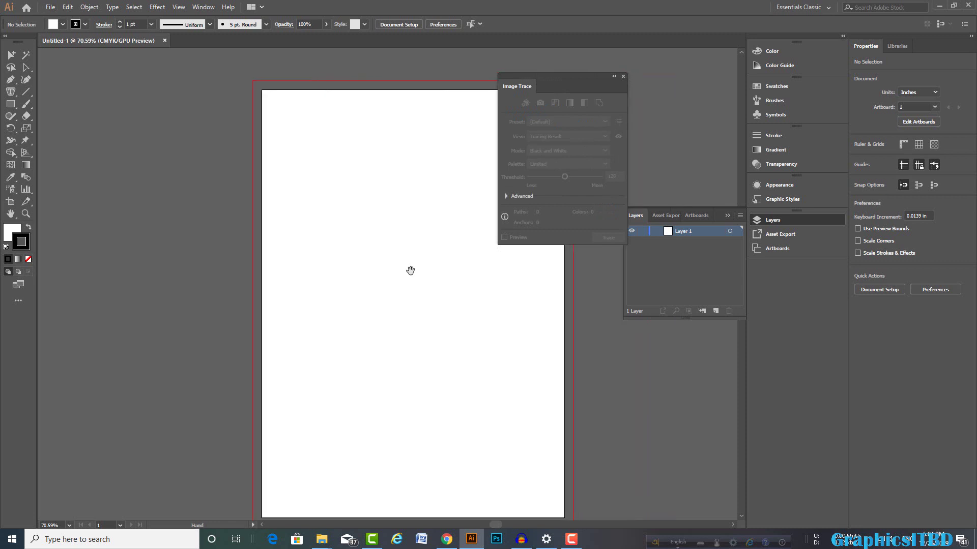
# Step: Collapse Image Trace and draw a small rectangle at the page's top-left corner
pyautogui.click(614, 77)
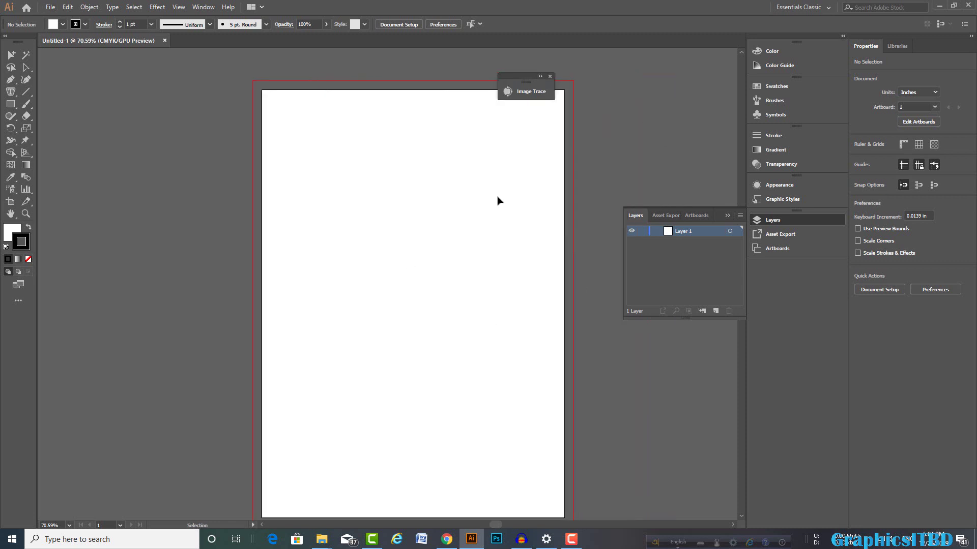
pyautogui.click(550, 77)
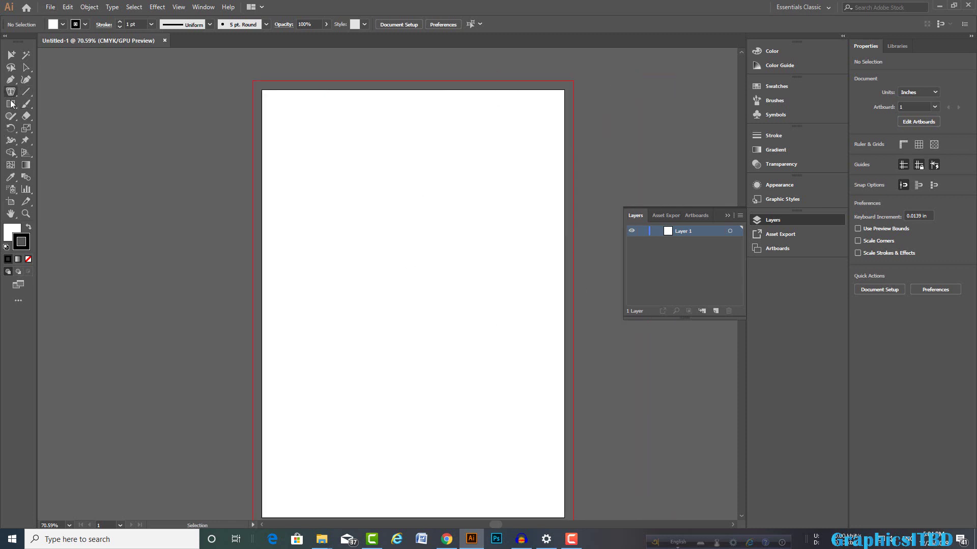
pyautogui.click(10, 103)
pyautogui.scroll(2, 264, 152)
pyautogui.scroll(2, 272, 271)
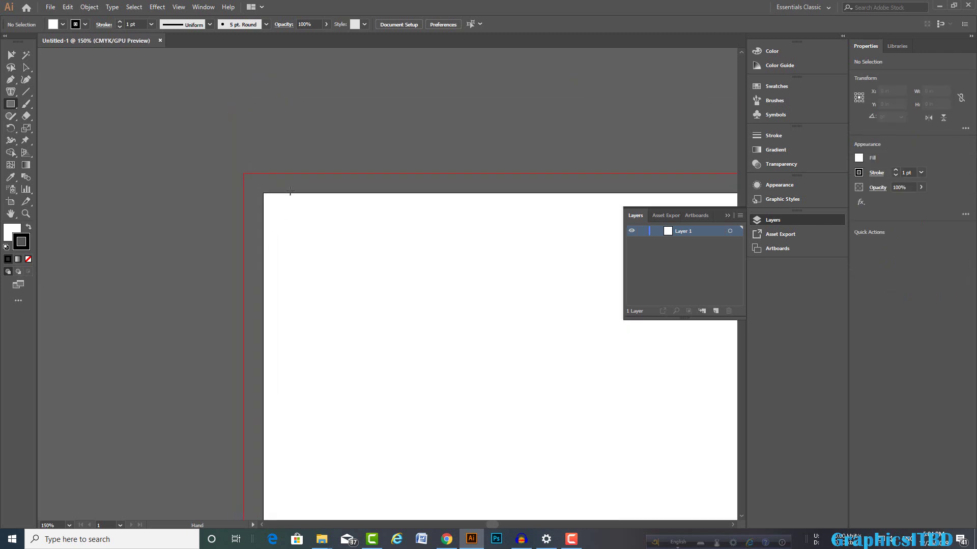
pyautogui.scroll(2, 244, 288)
pyautogui.scroll(1, 233, 227)
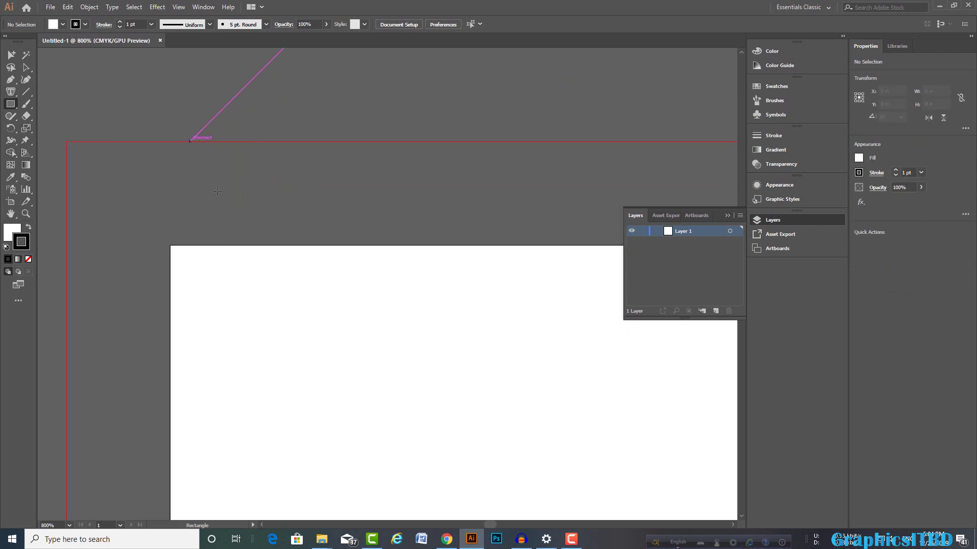
pyautogui.moveTo(189, 140); pyautogui.dragTo(253, 246)
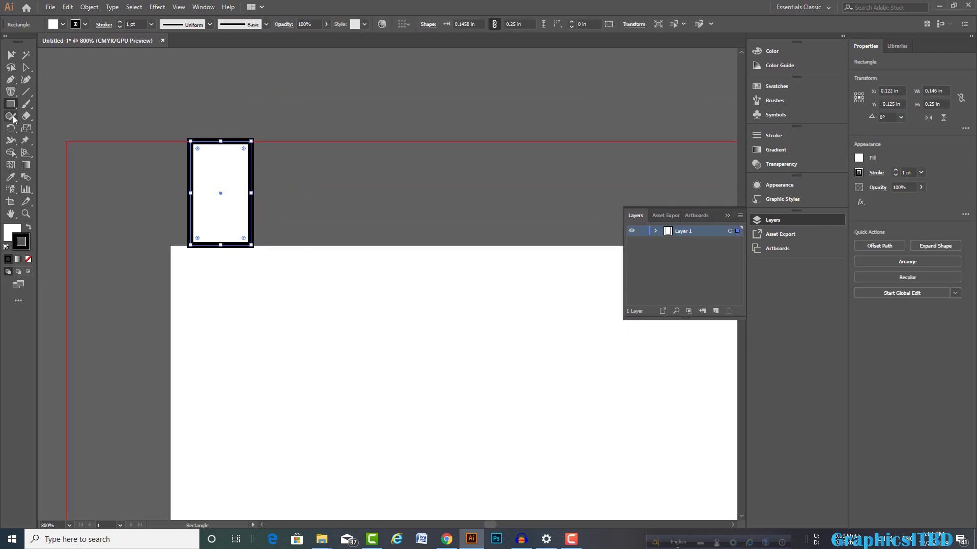
# Step: Give the rectangle a red fill and no stroke
pyautogui.click(9, 234)
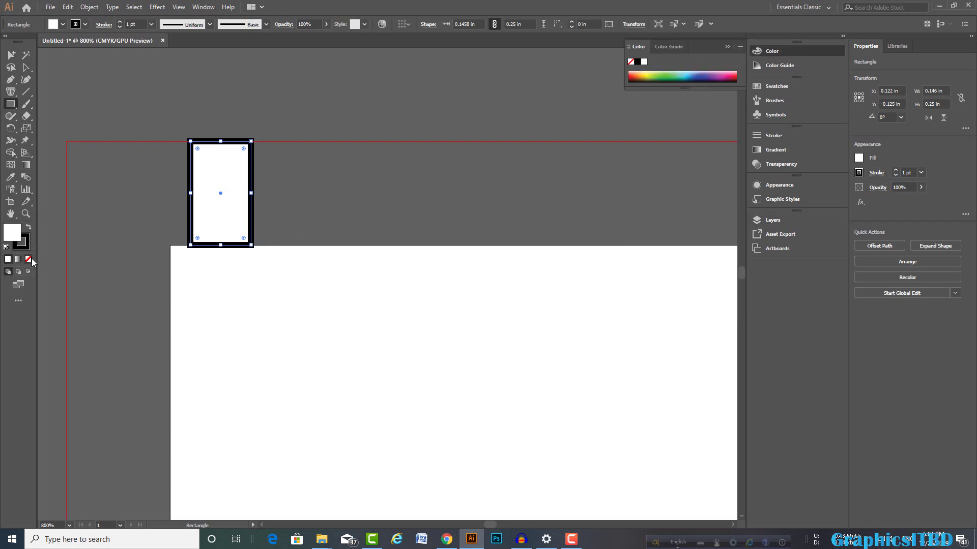
pyautogui.click(29, 260)
pyautogui.click(23, 242)
pyautogui.click(29, 260)
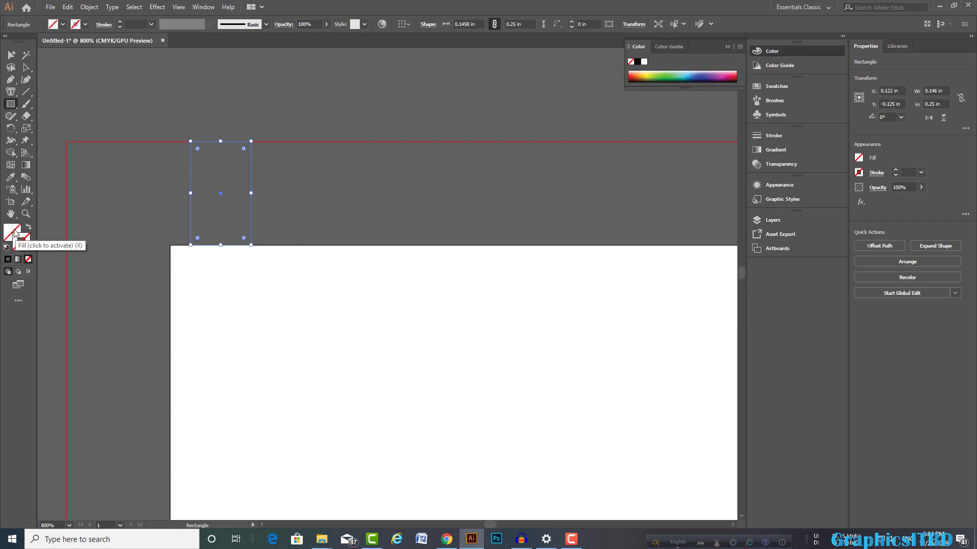
pyautogui.click(63, 24)
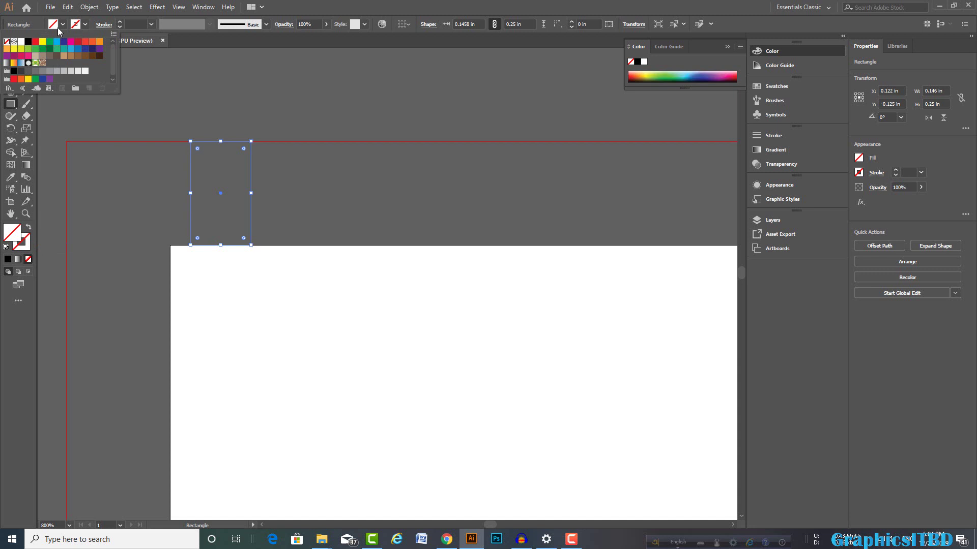
pyautogui.click(35, 41)
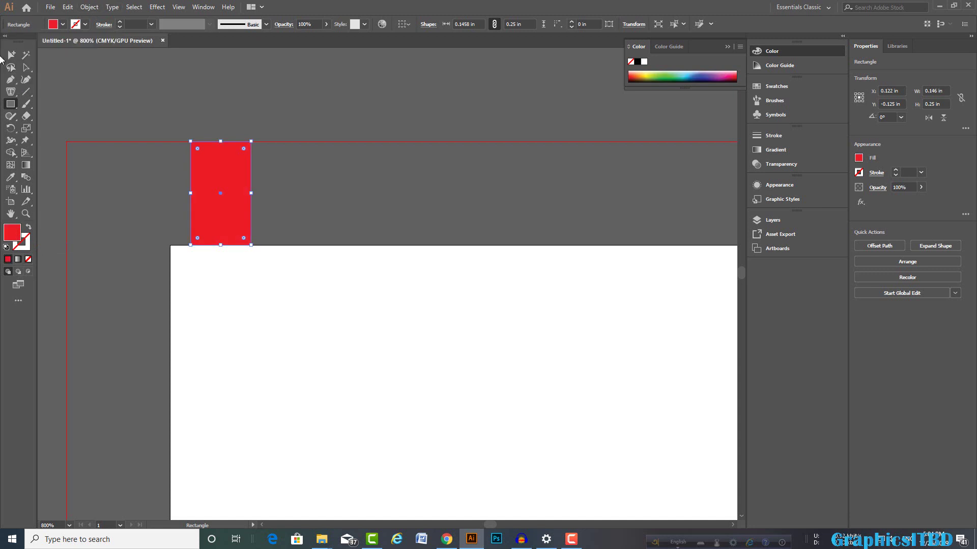
pyautogui.click(26, 66)
pyautogui.click(377, 194)
# Step: Move the red rectangle into the page corner, show rulers, and add a guide at its bottom edge
pyautogui.scroll(-1, 340, 226)
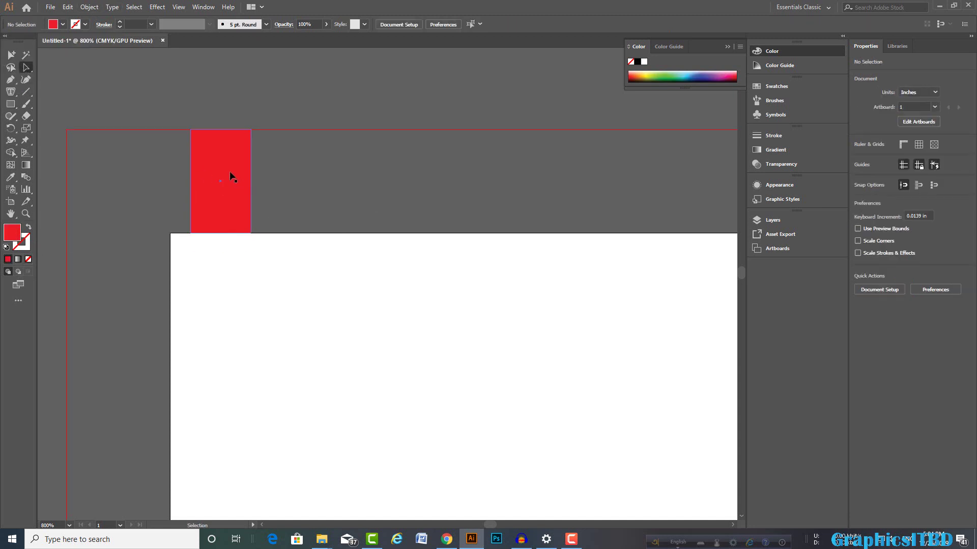
pyautogui.moveTo(230, 176); pyautogui.dragTo(212, 279)
pyautogui.click(317, 94)
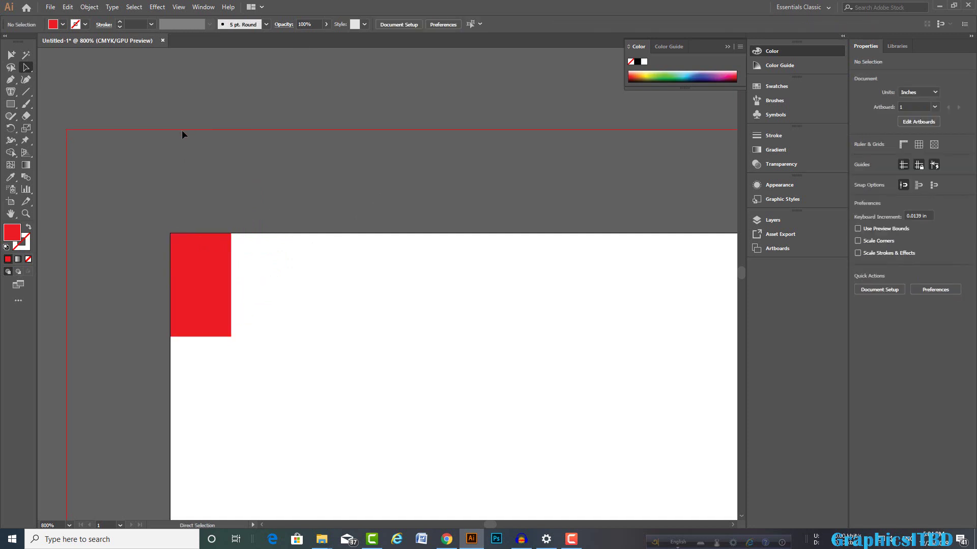
pyautogui.hotkey('ctrl', 'r')
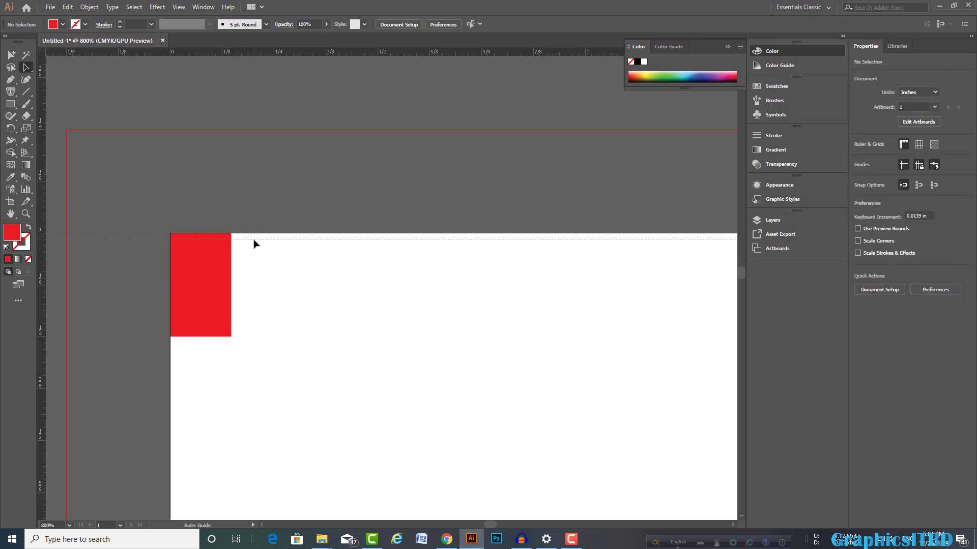
pyautogui.moveTo(269, 186); pyautogui.dragTo(255, 234)
pyautogui.moveTo(259, 57); pyautogui.dragTo(265, 337)
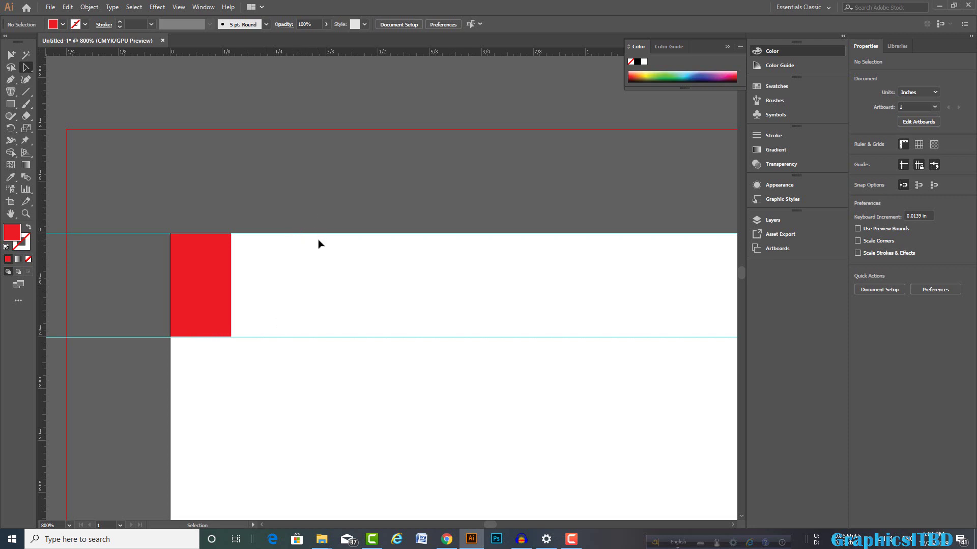
pyautogui.hotkey('ctrl', 'z')
pyautogui.hotkey('ctrl', 'z')
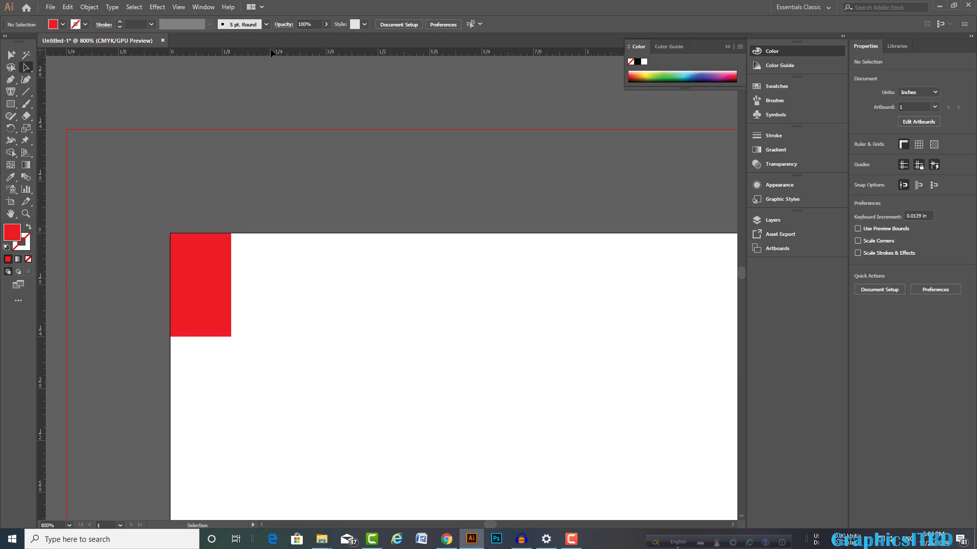
pyautogui.moveTo(270, 53); pyautogui.dragTo(263, 339)
# Step: Rotate the rectangle 270° to lie horizontally and add a vertical guide at its edge
pyautogui.click(214, 292)
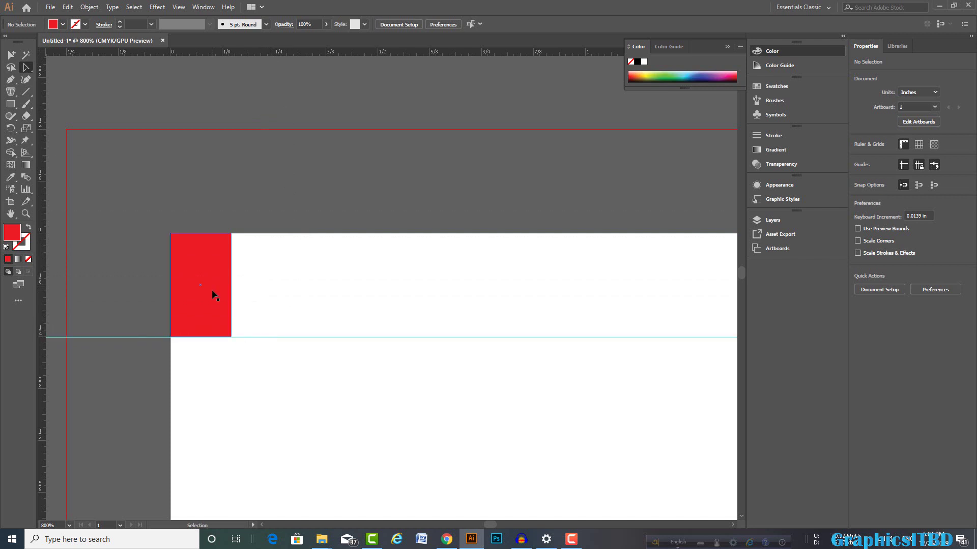
pyautogui.moveTo(235, 339); pyautogui.dragTo(146, 320)
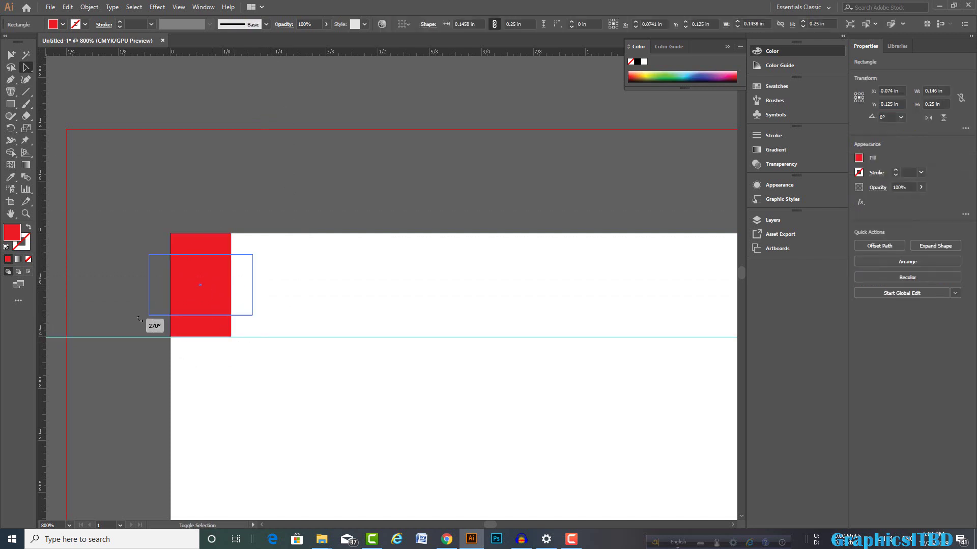
pyautogui.moveTo(215, 305)
pyautogui.mouseDown()
pyautogui.moveTo(241, 318)
pyautogui.moveTo(235, 313)
pyautogui.mouseUp()
pyautogui.click(81, 289)
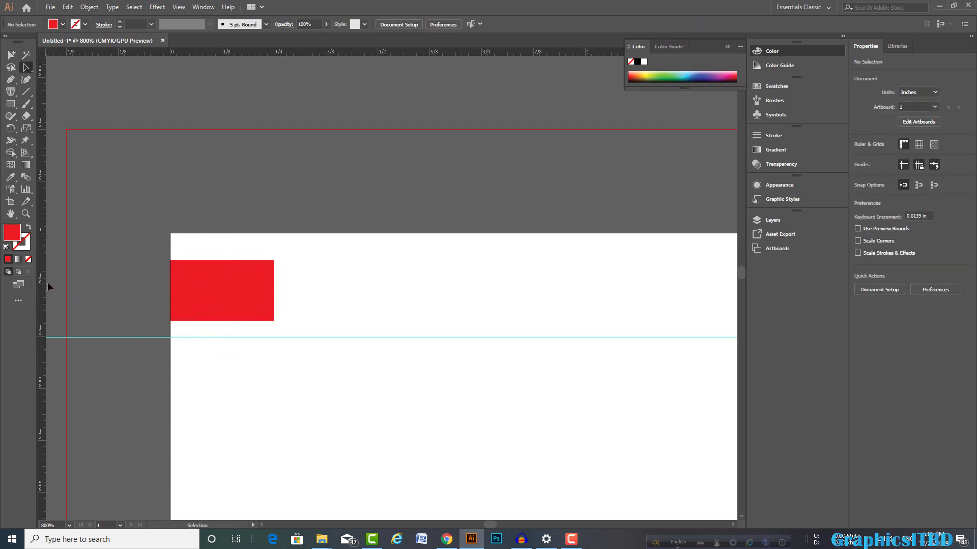
pyautogui.moveTo(44, 283)
pyautogui.mouseDown()
pyautogui.moveTo(274, 328)
pyautogui.moveTo(181, 202)
pyautogui.moveTo(350, 282)
pyautogui.mouseUp()
pyautogui.scroll(-4, 300, 324)
pyautogui.scroll(-2, 350, 282)
# Step: Use the red rectangle at the bottom-right corner to place vertical and horizontal margin guides
pyautogui.moveTo(430, 343); pyautogui.dragTo(351, 220)
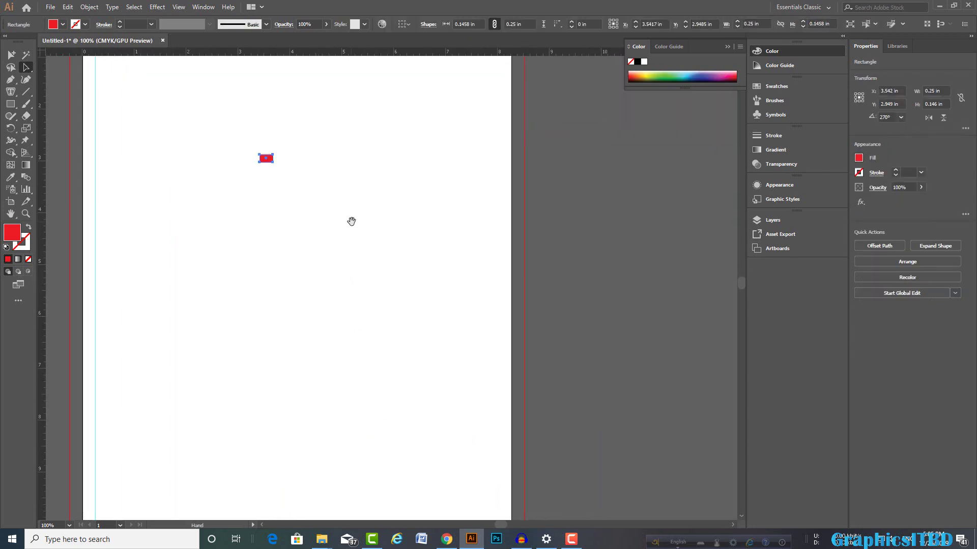
pyautogui.scroll(1, 269, 155)
pyautogui.moveTo(271, 164)
pyautogui.mouseDown()
pyautogui.moveTo(524, 489)
pyautogui.moveTo(353, 193)
pyautogui.moveTo(339, 197)
pyautogui.mouseUp()
pyautogui.moveTo(395, 324)
pyautogui.mouseDown()
pyautogui.moveTo(470, 490)
pyautogui.moveTo(501, 193)
pyautogui.moveTo(501, 265)
pyautogui.moveTo(420, 243)
pyautogui.mouseUp()
pyautogui.scroll(4, 499, 260)
pyautogui.click(506, 243)
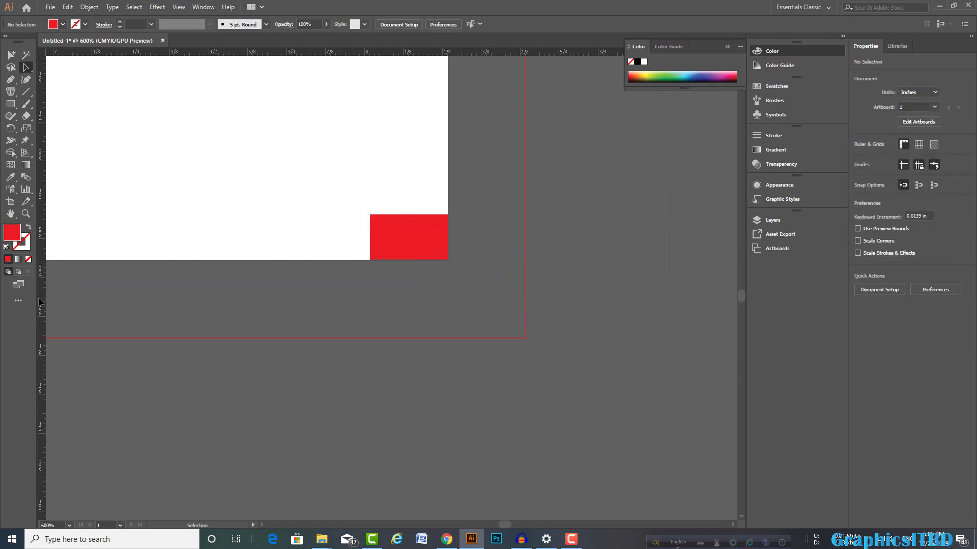
pyautogui.moveTo(40, 303); pyautogui.dragTo(371, 319)
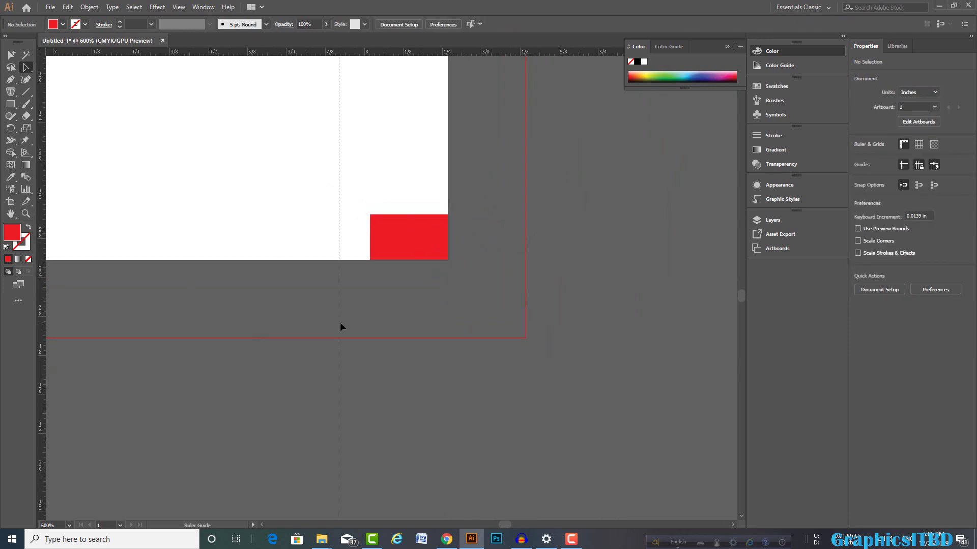
pyautogui.click(439, 257)
pyautogui.moveTo(451, 268)
pyautogui.mouseDown()
pyautogui.moveTo(415, 266)
pyautogui.moveTo(414, 250)
pyautogui.moveTo(441, 246)
pyautogui.mouseUp()
pyautogui.scroll(1, 398, 76)
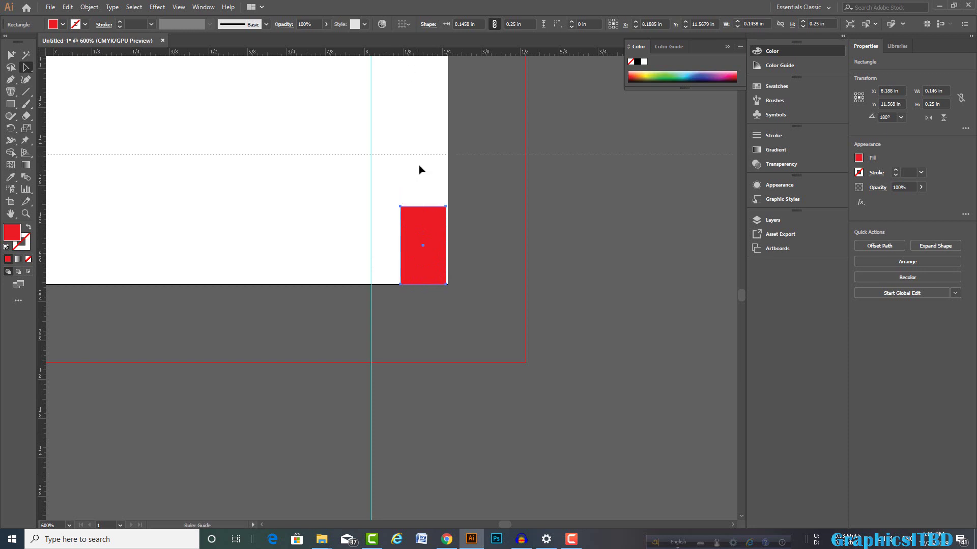
pyautogui.moveTo(396, 59); pyautogui.dragTo(428, 206)
# Step: Delete the red rectangle and centre the A4 artboard at 33.33% zoom
pyautogui.click(506, 250)
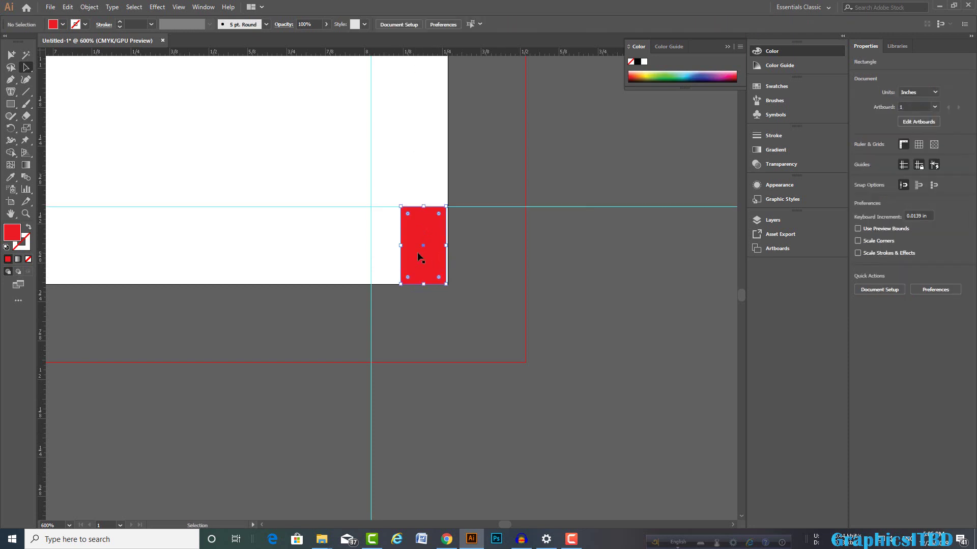
pyautogui.press('Delete')
pyautogui.scroll(-4, 418, 257)
pyautogui.scroll(-2, 494, 204)
pyautogui.scroll(-1, 494, 206)
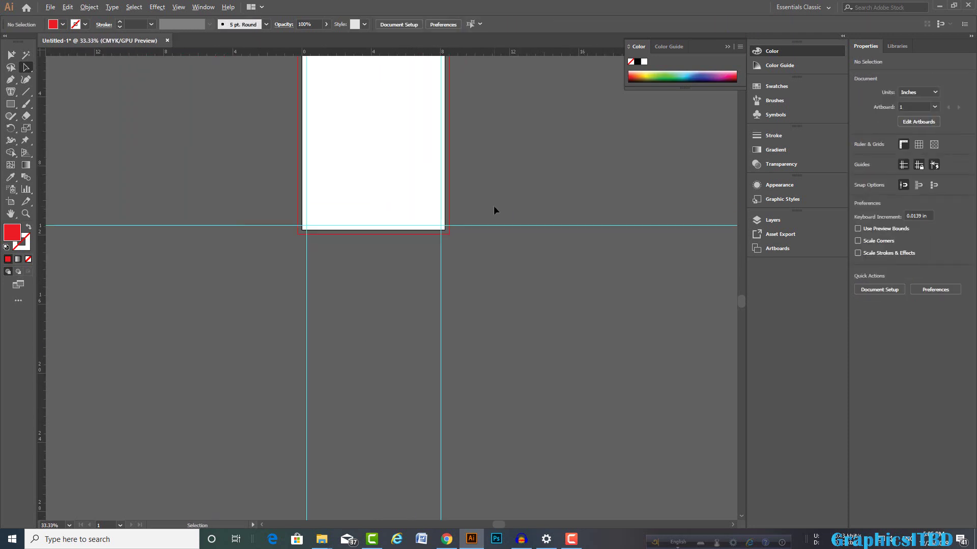
pyautogui.moveTo(493, 205); pyautogui.dragTo(512, 285)
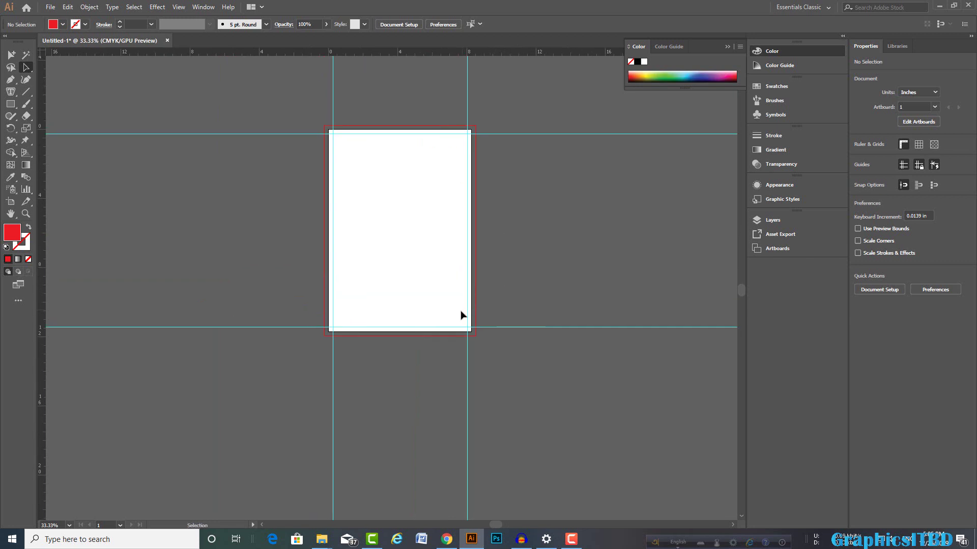
# Step: Paste the brochure image and move it up over the artboard
pyautogui.hotkey('ctrl', 'v')
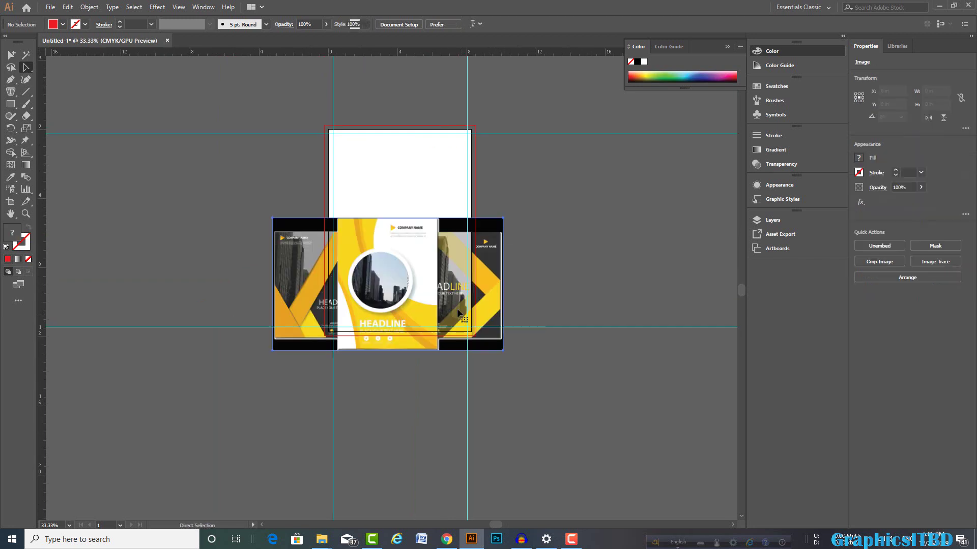
pyautogui.moveTo(447, 326)
pyautogui.mouseDown()
pyautogui.moveTo(429, 304)
pyautogui.moveTo(440, 307)
pyautogui.mouseUp()
pyautogui.scroll(1, 407, 321)
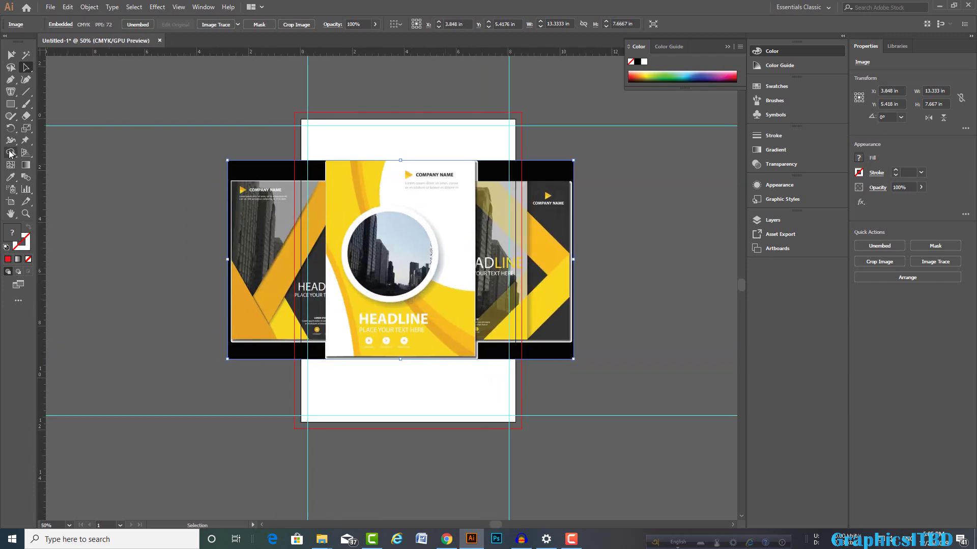
pyautogui.hotkey('ctrl', 'shift', 'a')
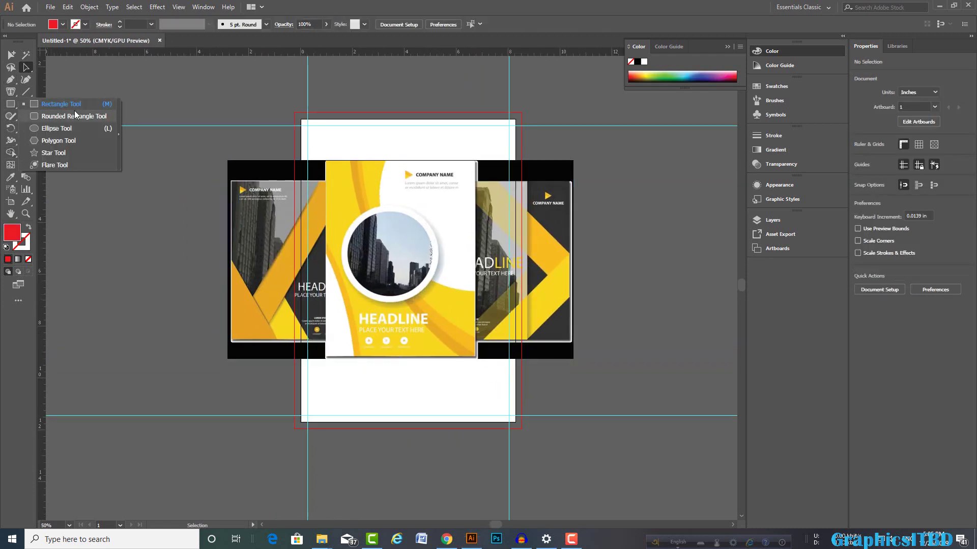
# Step: Draw a rectangle over the brochure's front cover panel and select it with the image
pyautogui.moveTo(10, 109); pyautogui.dragTo(66, 107)
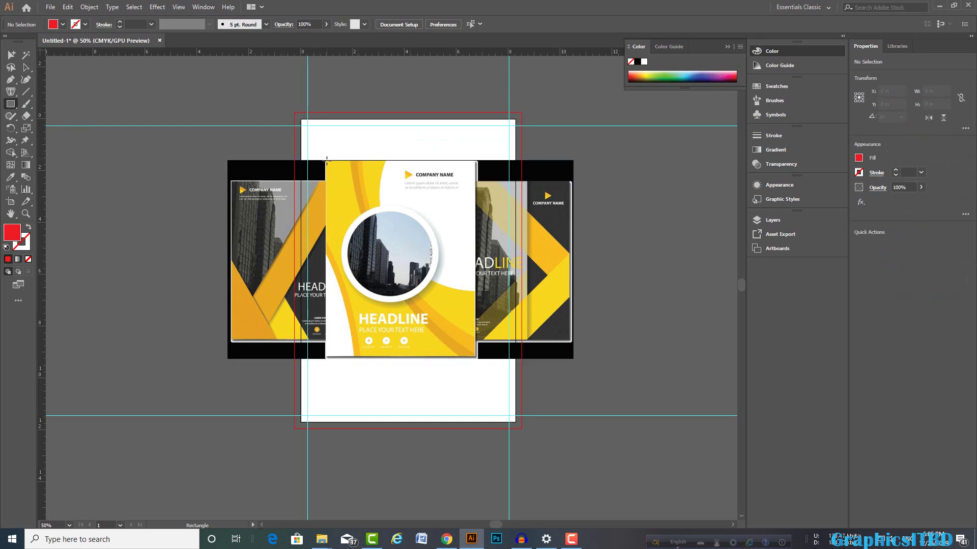
pyautogui.moveTo(326, 161)
pyautogui.mouseDown()
pyautogui.moveTo(430, 247)
pyautogui.moveTo(476, 355)
pyautogui.mouseUp()
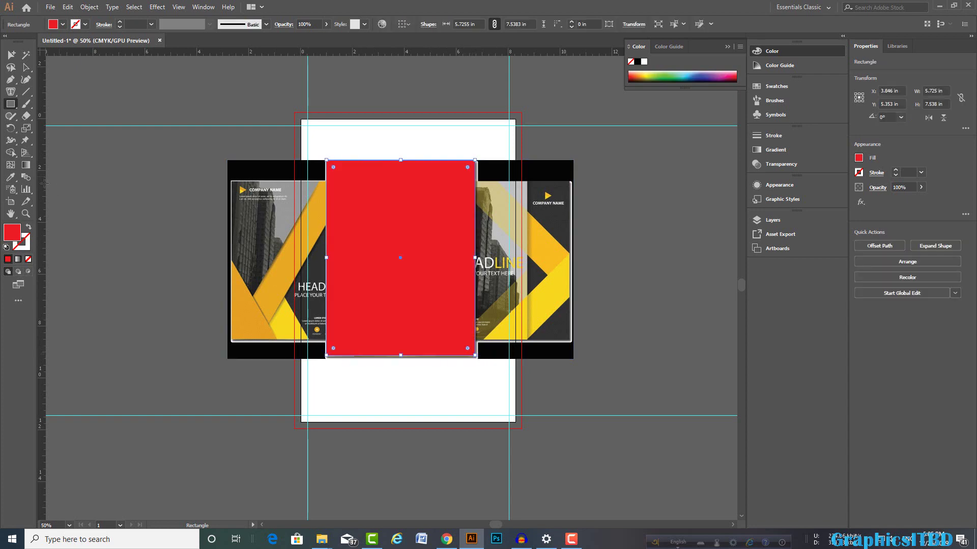
pyautogui.click(26, 67)
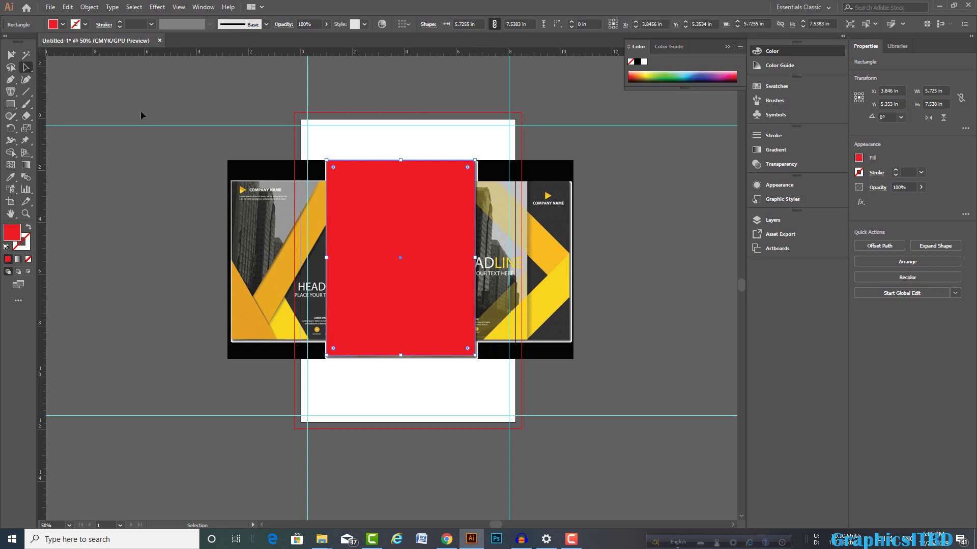
pyautogui.moveTo(174, 117); pyautogui.dragTo(346, 224)
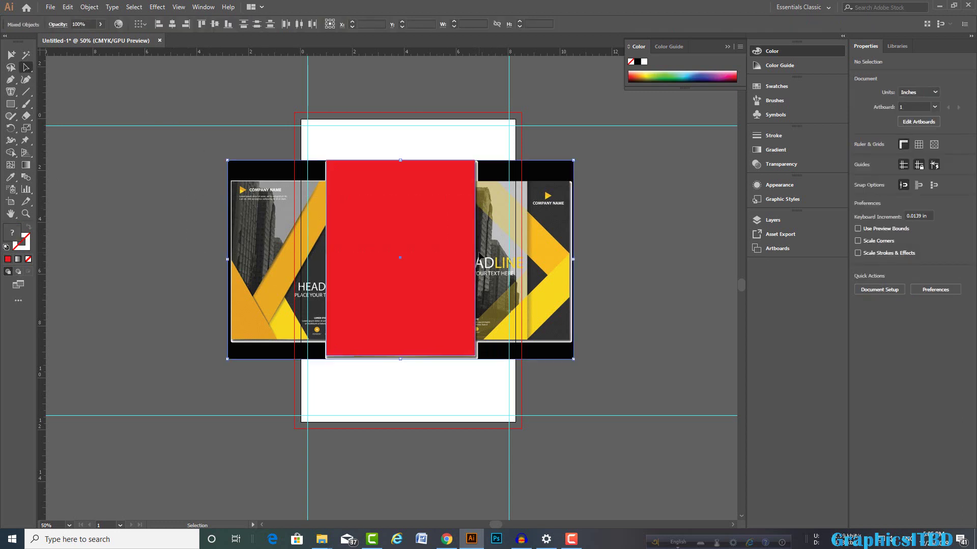
pyautogui.rightClick(438, 229)
# Step: Apply the clipping mask, then stretch the cover to the page's top-left and bottom-right corners
pyautogui.click(483, 301)
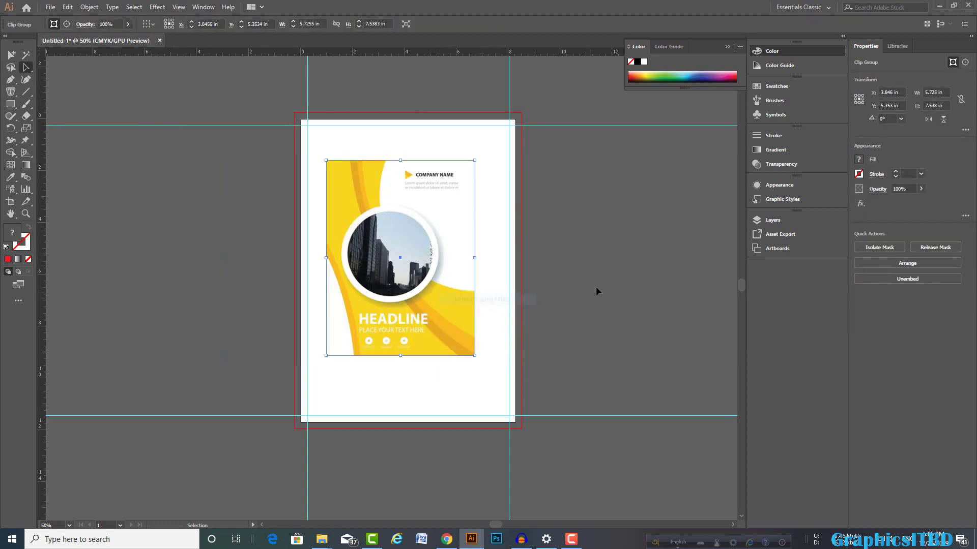
pyautogui.click(594, 285)
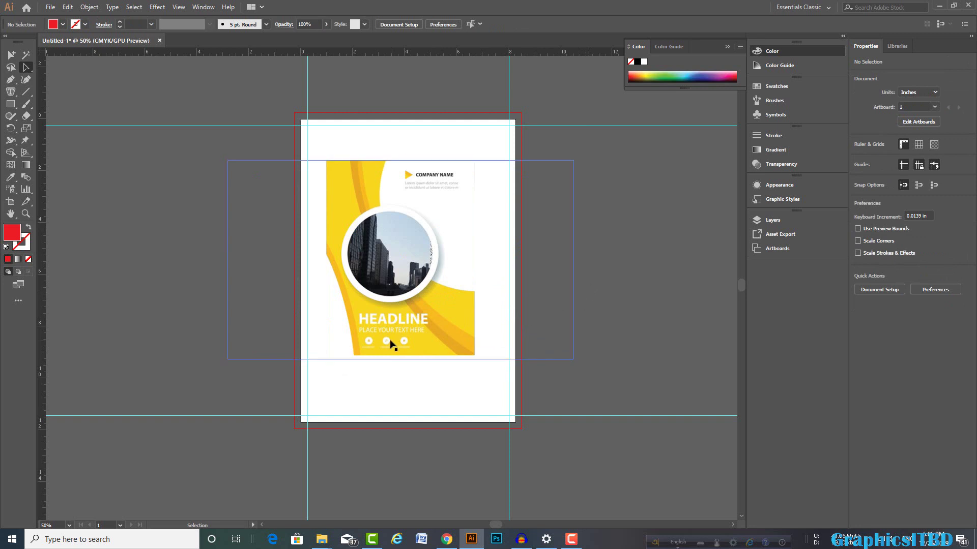
pyautogui.click(572, 539)
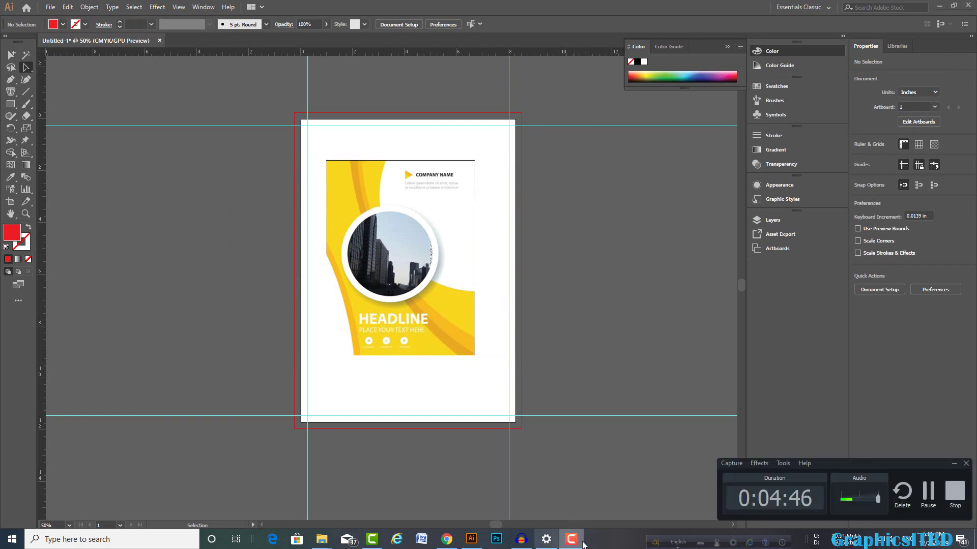
pyautogui.click(465, 337)
pyautogui.moveTo(322, 158); pyautogui.dragTo(297, 113)
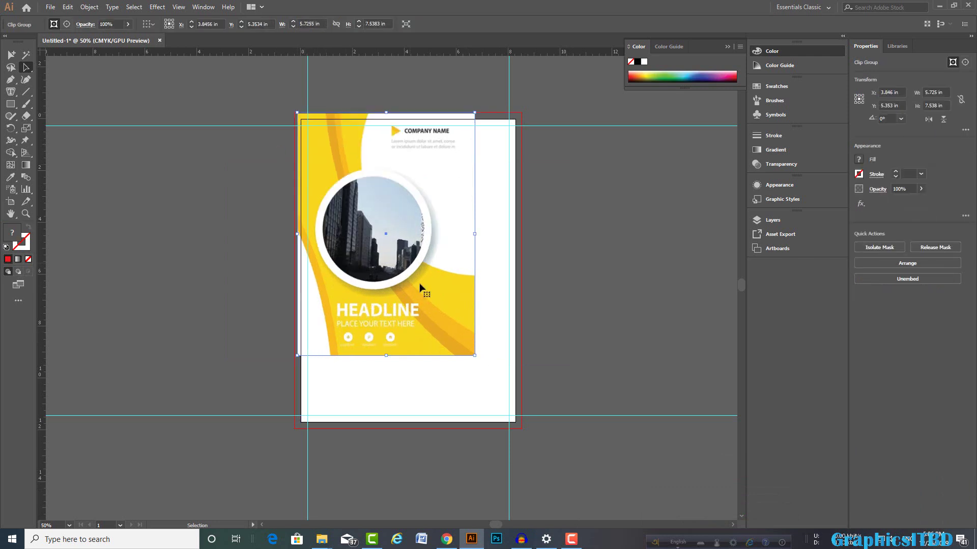
pyautogui.moveTo(475, 355); pyautogui.dragTo(521, 431)
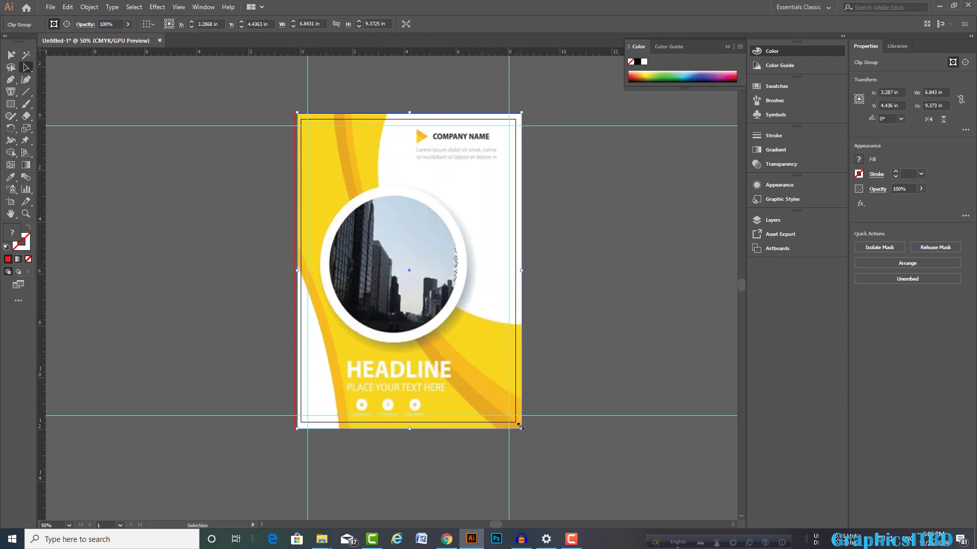
pyautogui.click(592, 358)
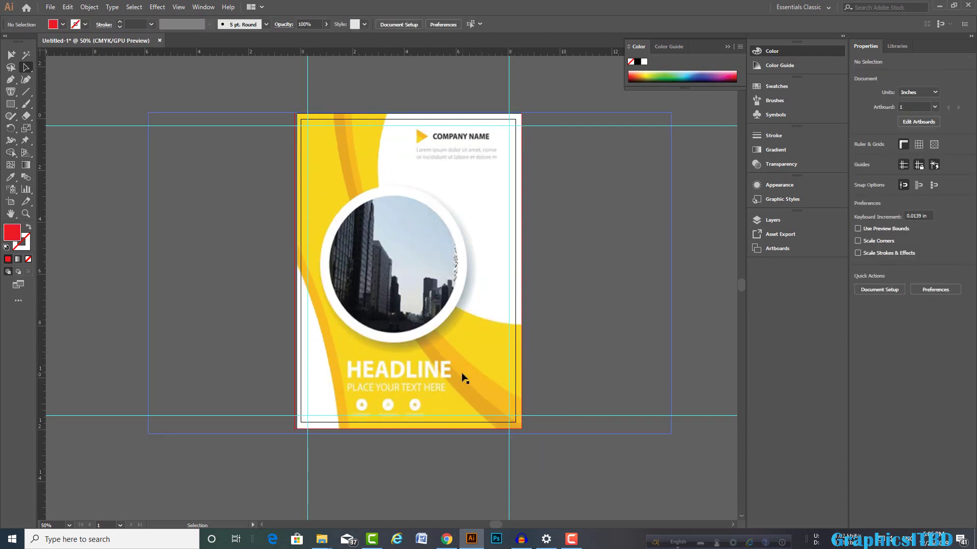
# Step: Extend the cover's left edge out to the page edge
pyautogui.scroll(1, 560, 297)
pyautogui.scroll(1, 458, 264)
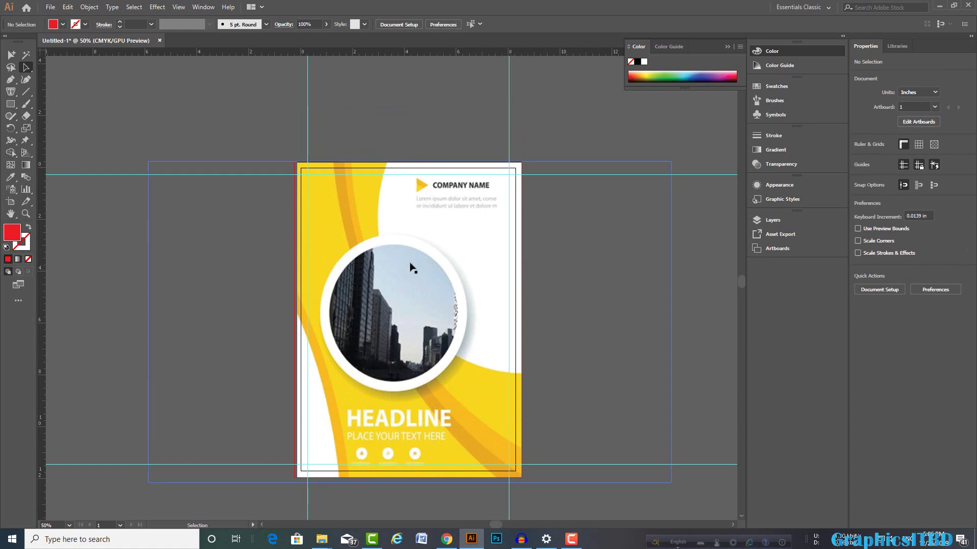
pyautogui.click(350, 231)
pyautogui.keyDown('alt'); pyautogui.scroll(2, 292, 200); pyautogui.keyUp('alt')
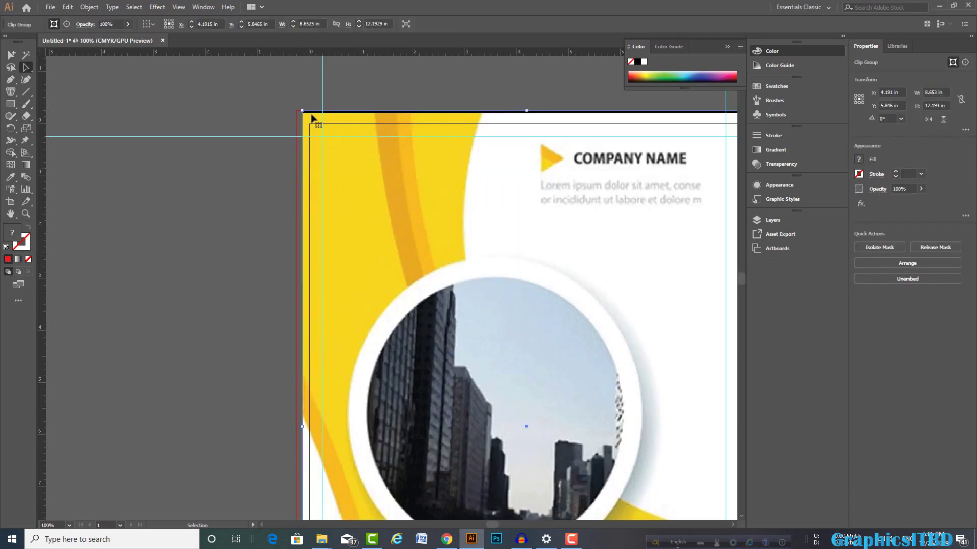
pyautogui.moveTo(311, 118); pyautogui.dragTo(308, 118)
pyautogui.keyDown('alt'); pyautogui.scroll(-2, 311, 173); pyautogui.keyUp('alt')
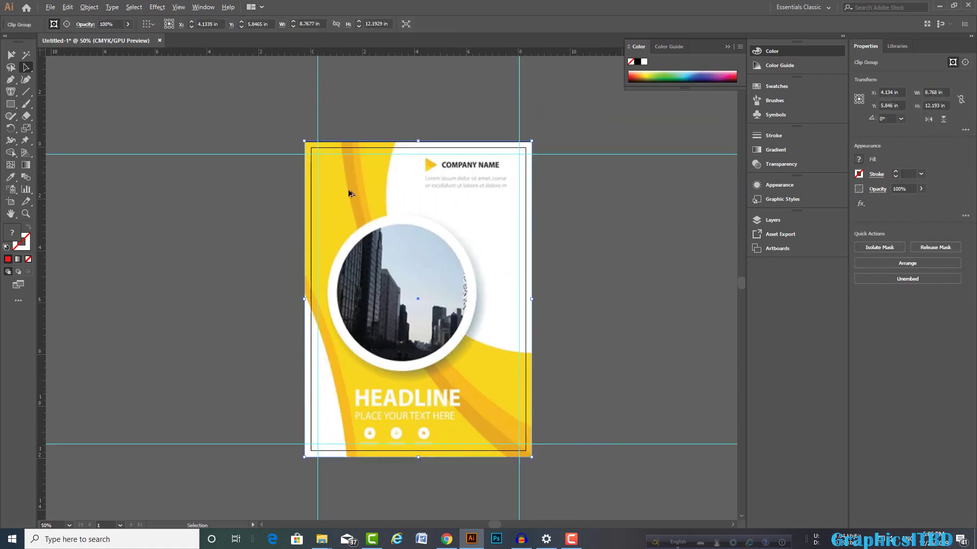
pyautogui.click(611, 259)
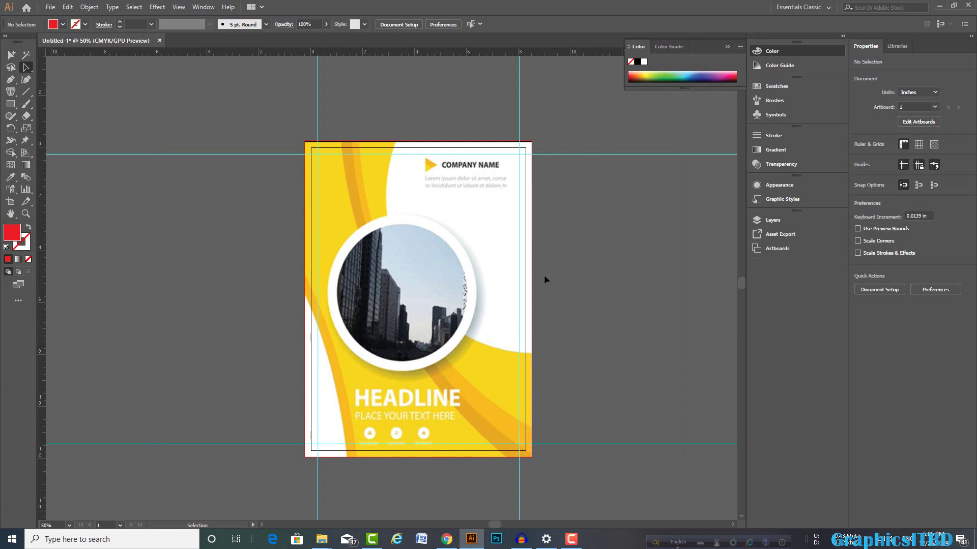
pyautogui.click(372, 322)
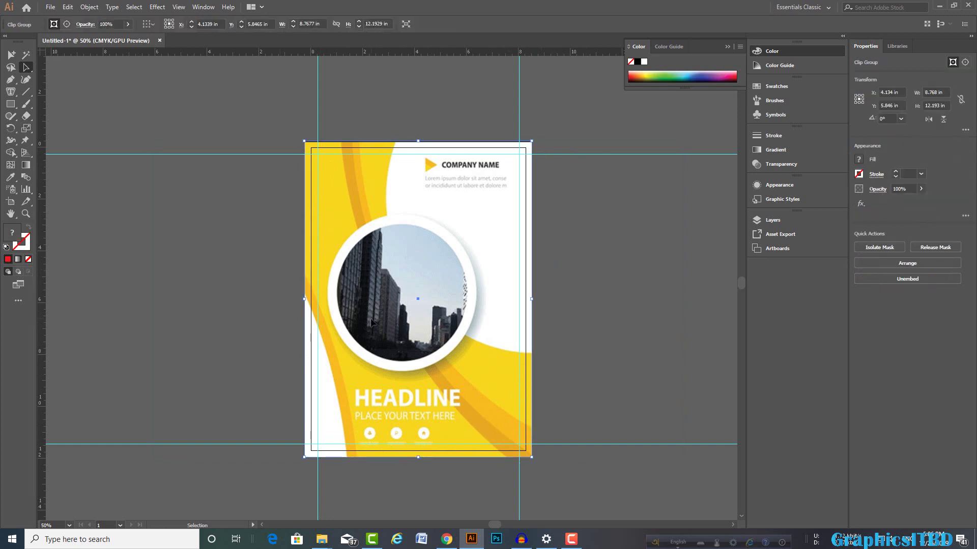
pyautogui.hotkey('ctrl', 'shift', 'a')
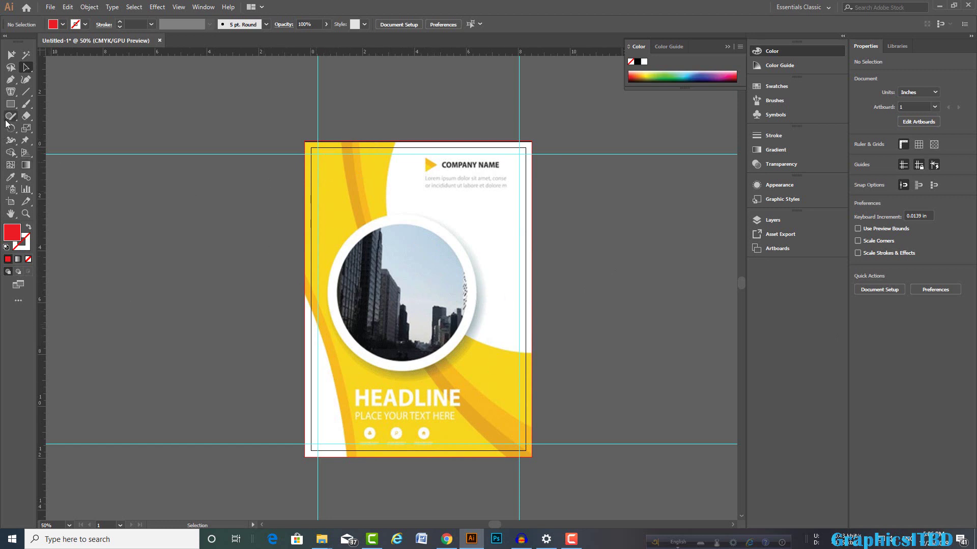
pyautogui.moveTo(10, 103); pyautogui.dragTo(58, 104)
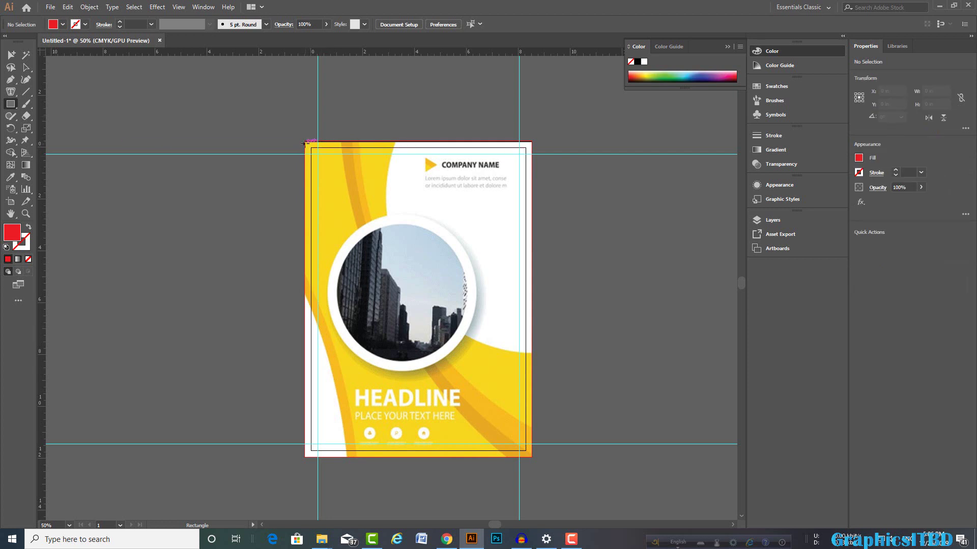
# Step: Draw a rectangle covering the whole page to the bleed and fill it with white
pyautogui.moveTo(305, 141)
pyautogui.mouseDown()
pyautogui.moveTo(495, 432)
pyautogui.moveTo(532, 456)
pyautogui.mouseUp()
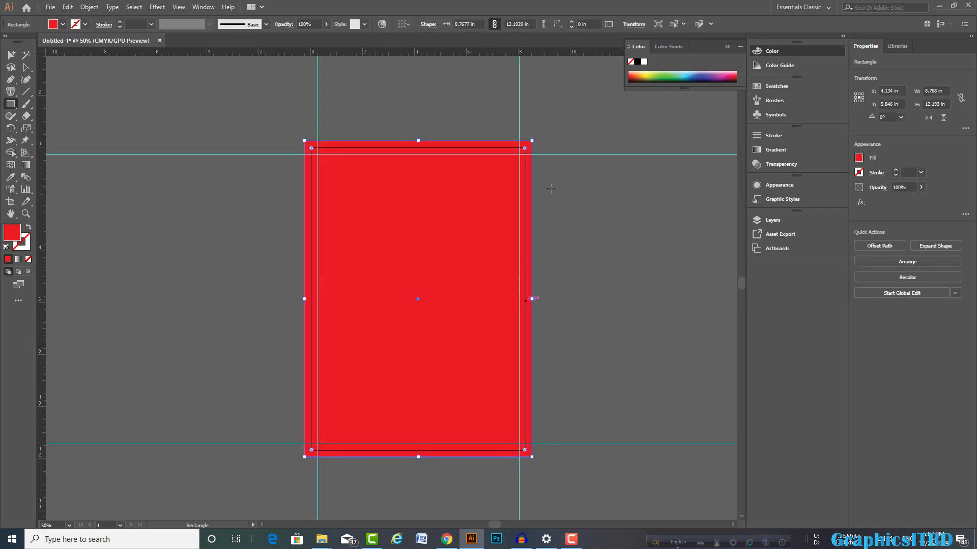
pyautogui.click(26, 68)
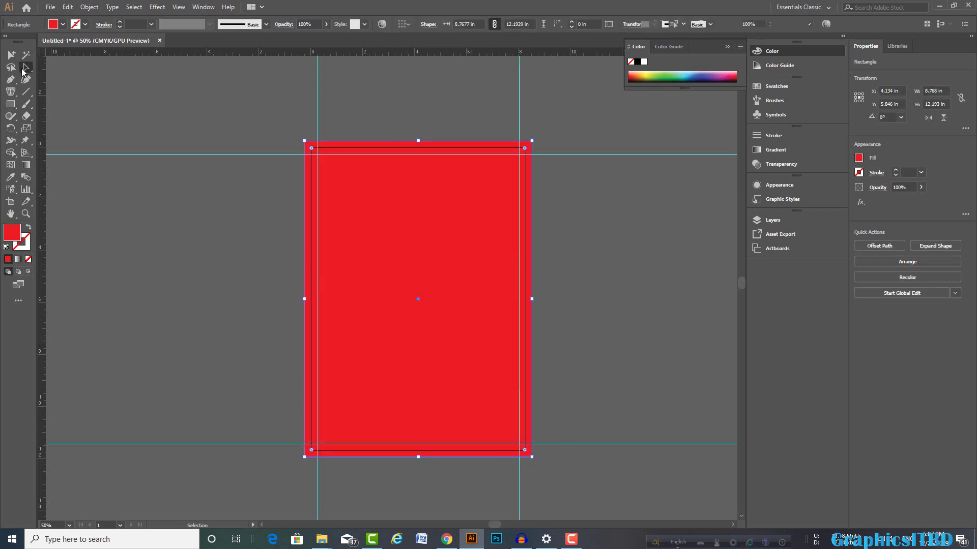
pyautogui.click(63, 24)
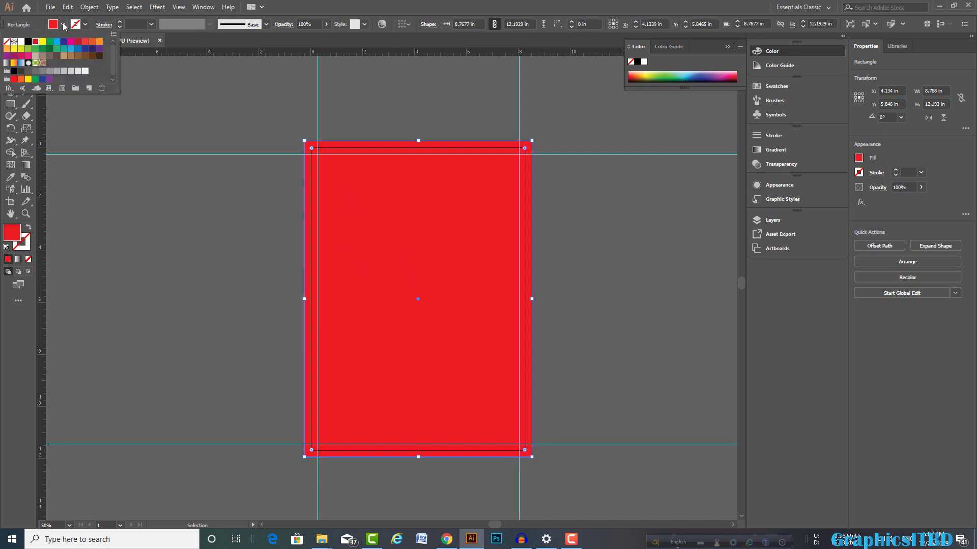
pyautogui.click(21, 42)
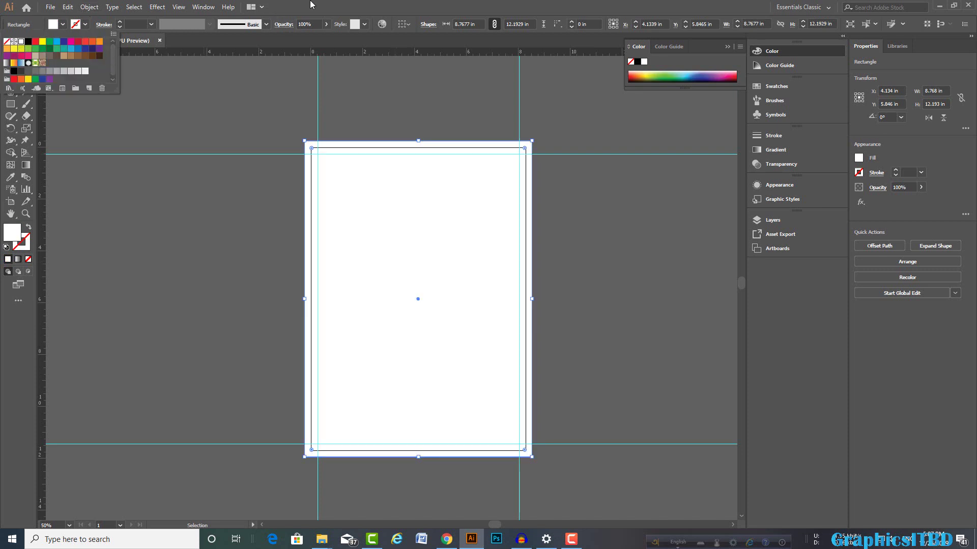
# Step: Send the white rectangle to the back, behind the brochure cover
pyautogui.rightClick(397, 261)
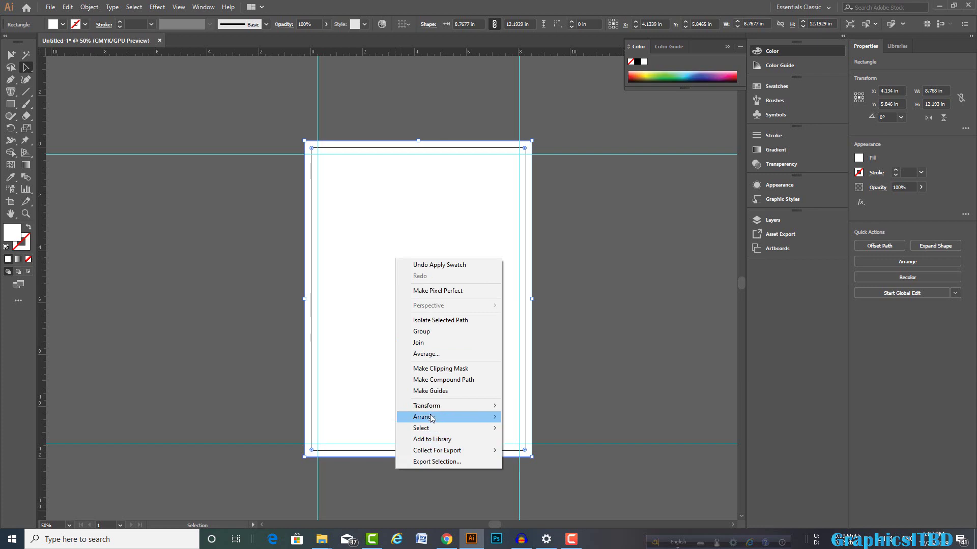
pyautogui.moveTo(422, 417)
pyautogui.click(534, 450)
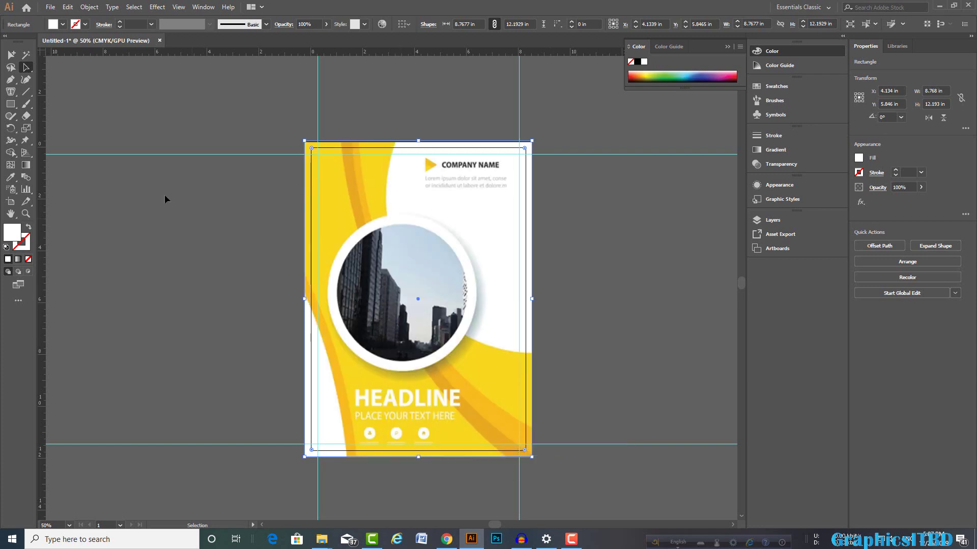
pyautogui.scroll(7, 417, 147)
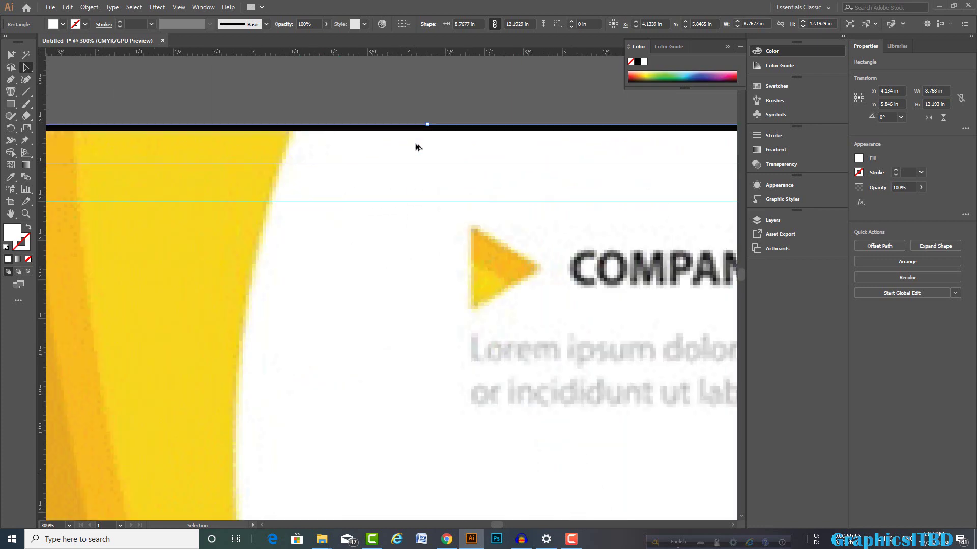
pyautogui.scroll(-5, 440, 105)
pyautogui.scroll(-3, 441, 105)
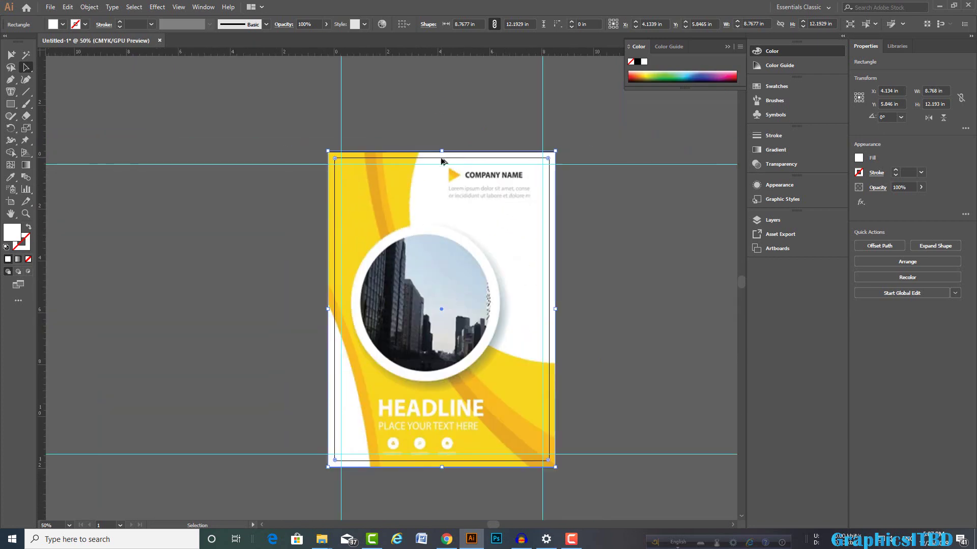
pyautogui.hotkey('ctrl', 'shift', 'a')
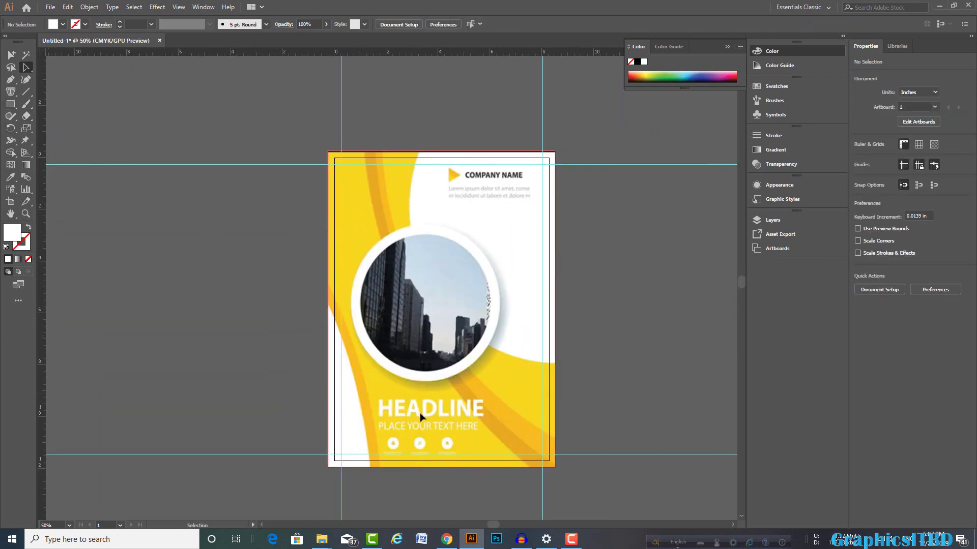
# Step: Start a Pen path with a curved segment running down to the page's bottom edge
pyautogui.click(11, 79)
pyautogui.scroll(1, 336, 307)
pyautogui.scroll(1, 335, 308)
pyautogui.scroll(-2, 351, 239)
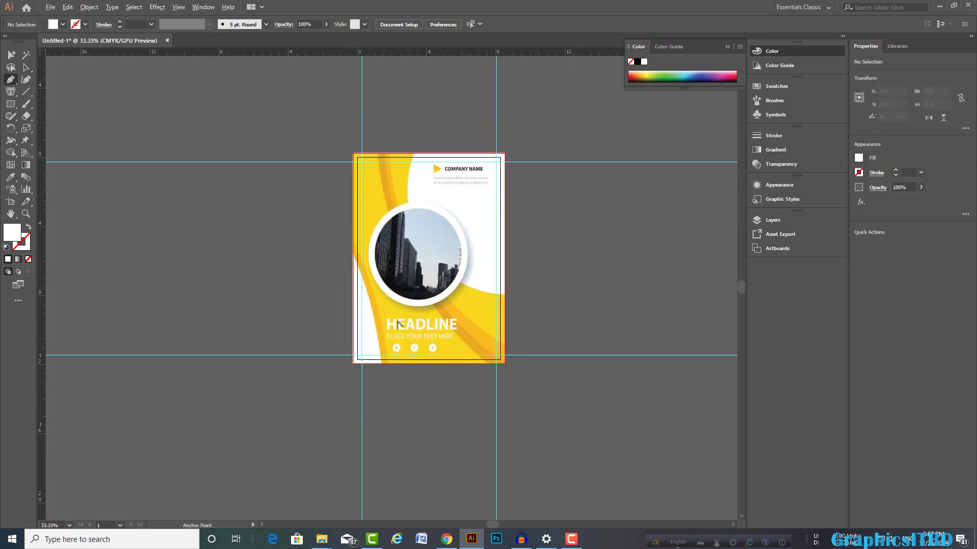
pyautogui.click(344, 230)
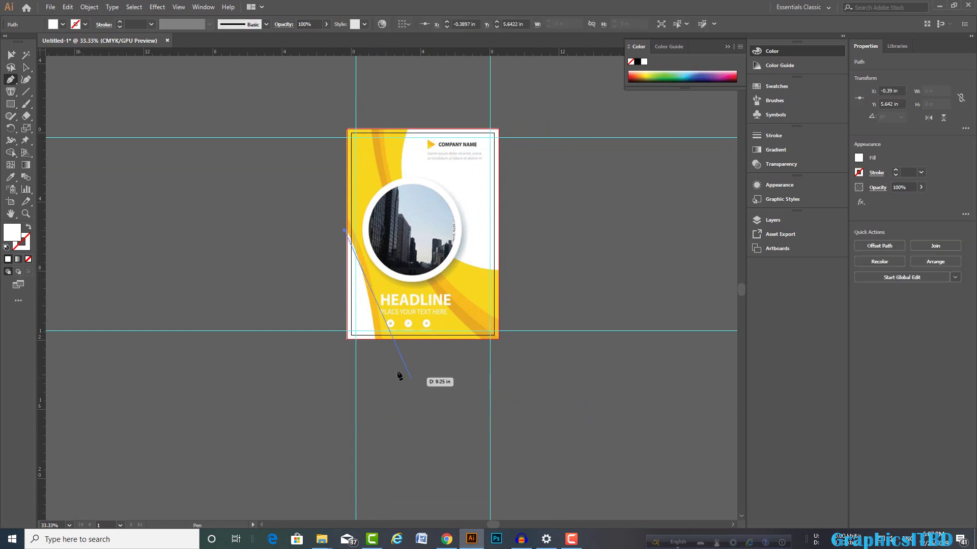
pyautogui.moveTo(370, 352); pyautogui.dragTo(372, 389)
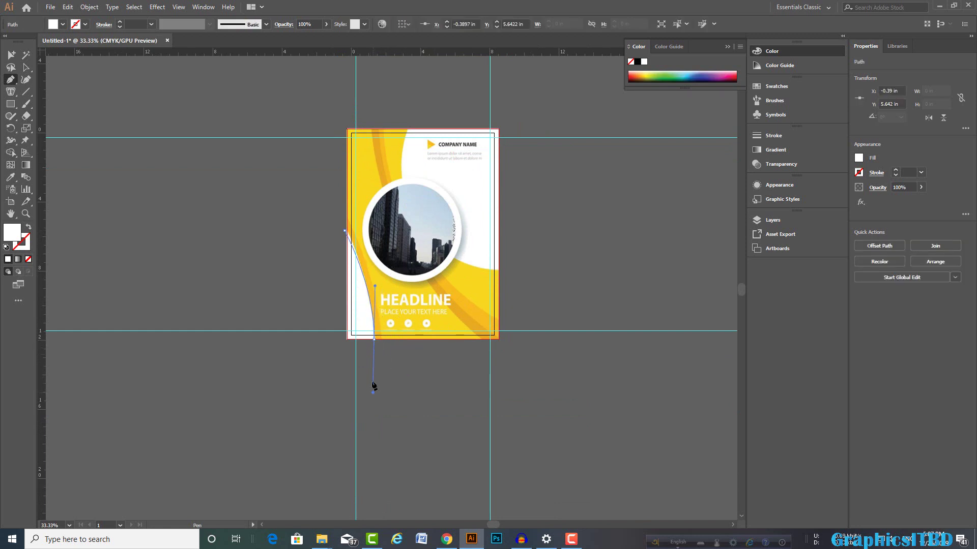
pyautogui.click(374, 339)
pyautogui.scroll(4, 402, 337)
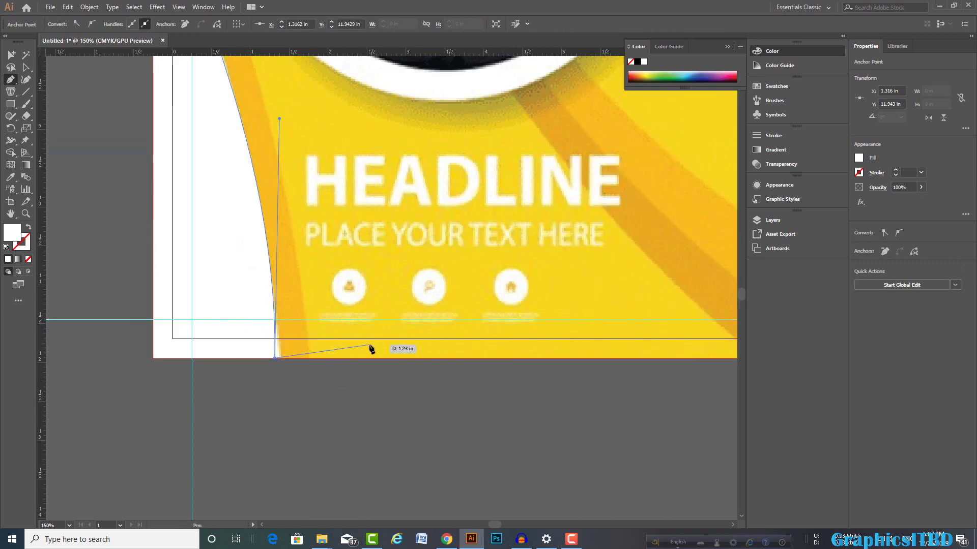
pyautogui.click(309, 358)
# Step: Add a smooth point up the left edge and corner points past the page, closing the sliver
pyautogui.scroll(-3, 309, 361)
pyautogui.scroll(-3, 306, 351)
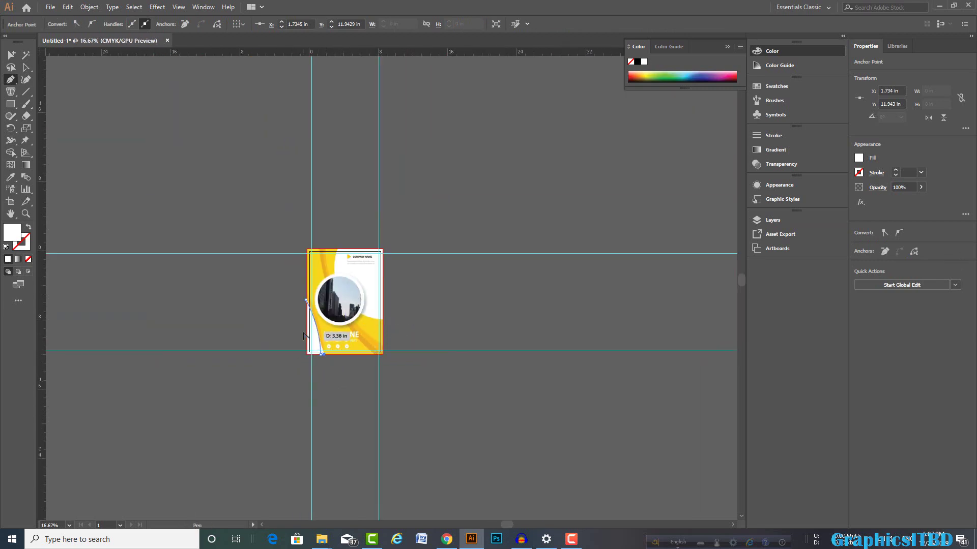
pyautogui.scroll(4, 304, 335)
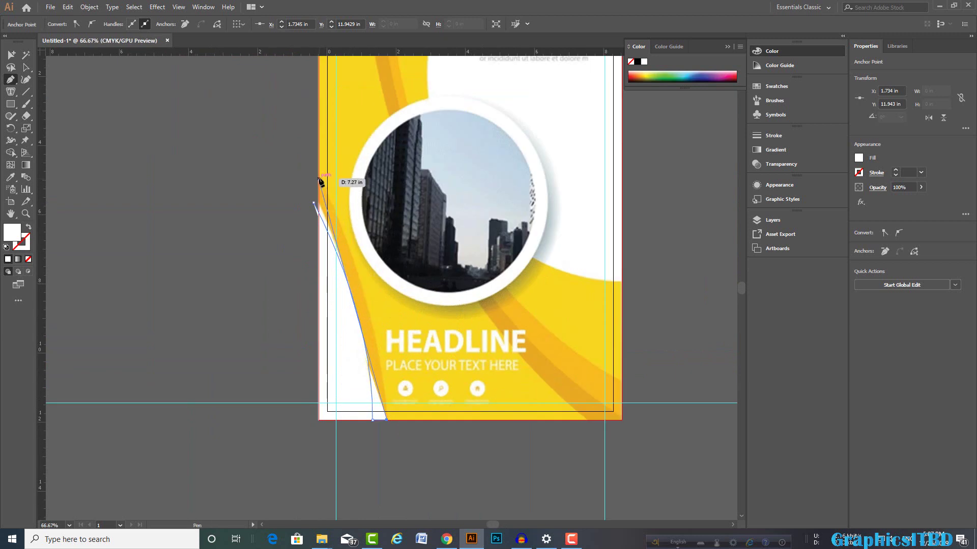
pyautogui.moveTo(319, 178); pyautogui.dragTo(259, 86)
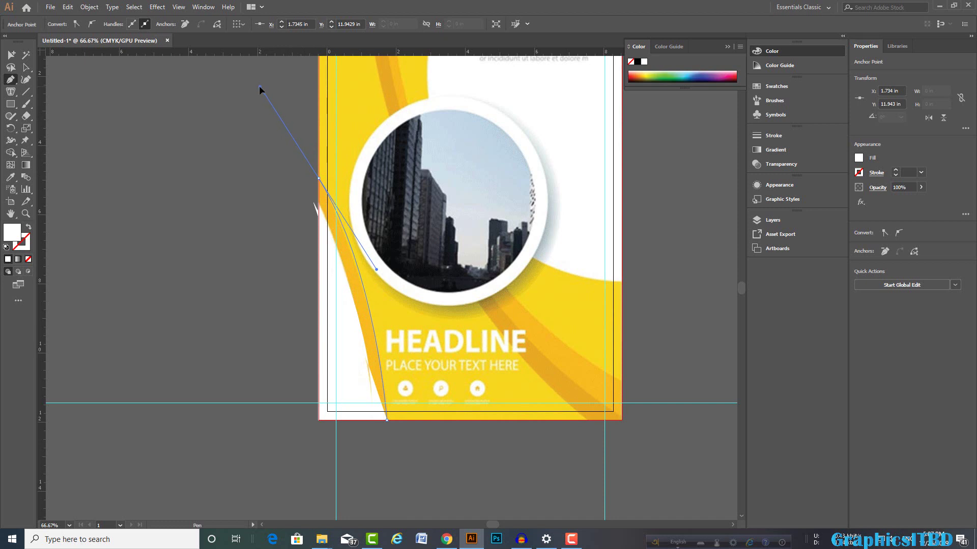
pyautogui.click(314, 202)
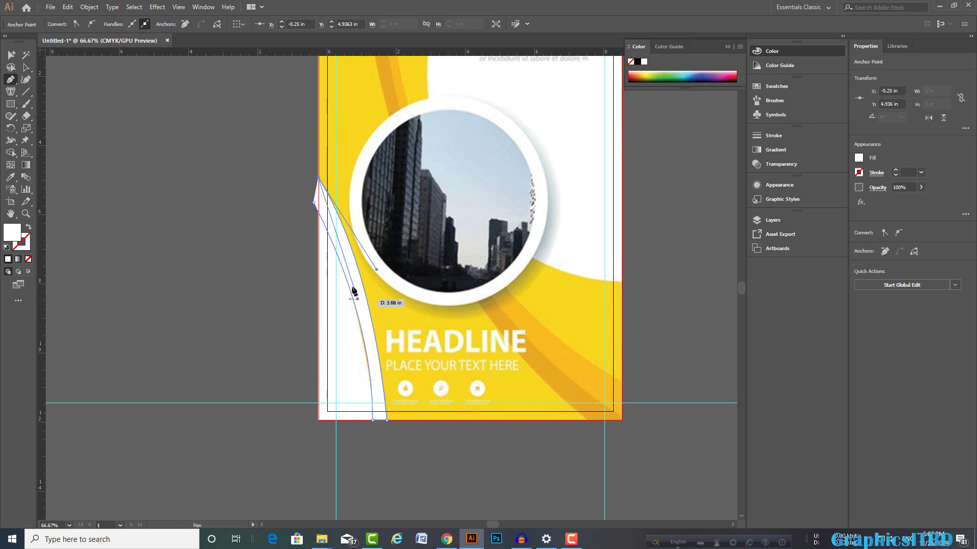
pyautogui.click(282, 181)
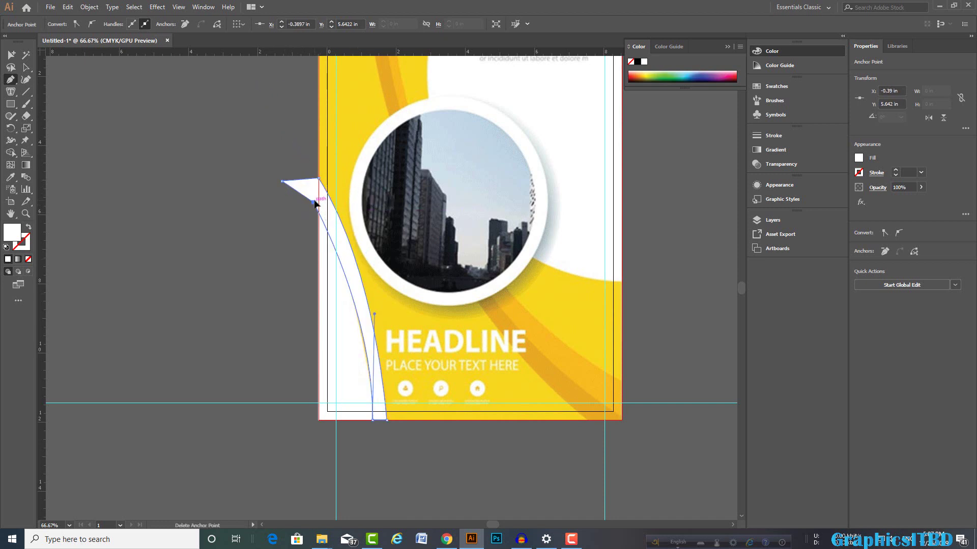
pyautogui.click(314, 202)
pyautogui.click(26, 67)
pyautogui.click(166, 90)
pyautogui.scroll(1, 270, 233)
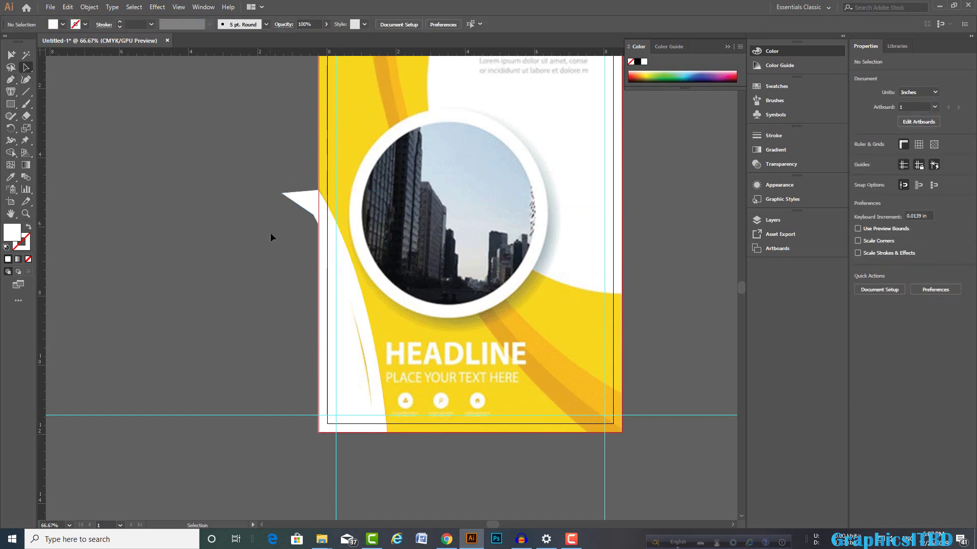
pyautogui.scroll(1, 270, 233)
# Step: Adjust the sliver's bottom anchor handle with the Direct Selection tool
pyautogui.keyDown('alt'); pyautogui.scroll(-2, 385, 277); pyautogui.keyUp('alt')
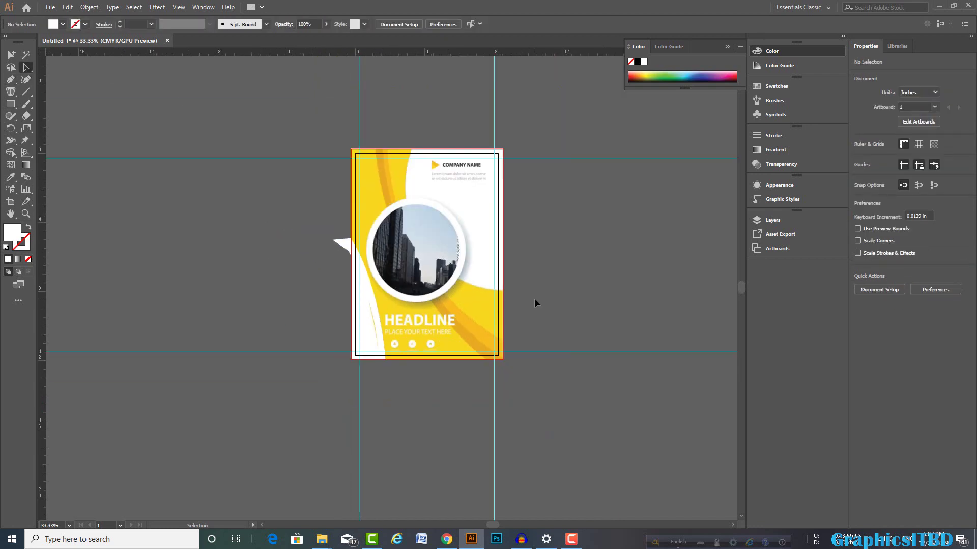
pyautogui.keyDown('alt'); pyautogui.scroll(3, 412, 315); pyautogui.keyUp('alt')
pyautogui.click(352, 321)
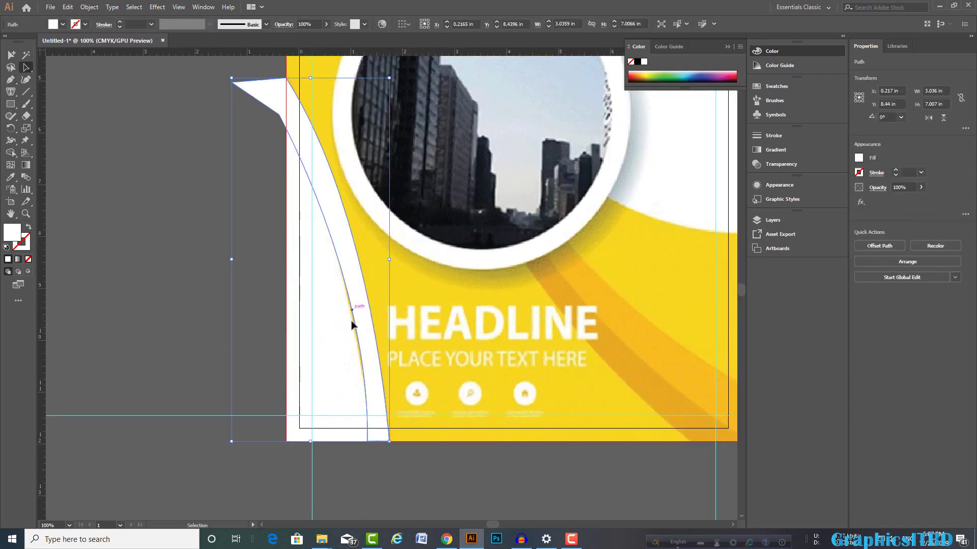
pyautogui.click(26, 67)
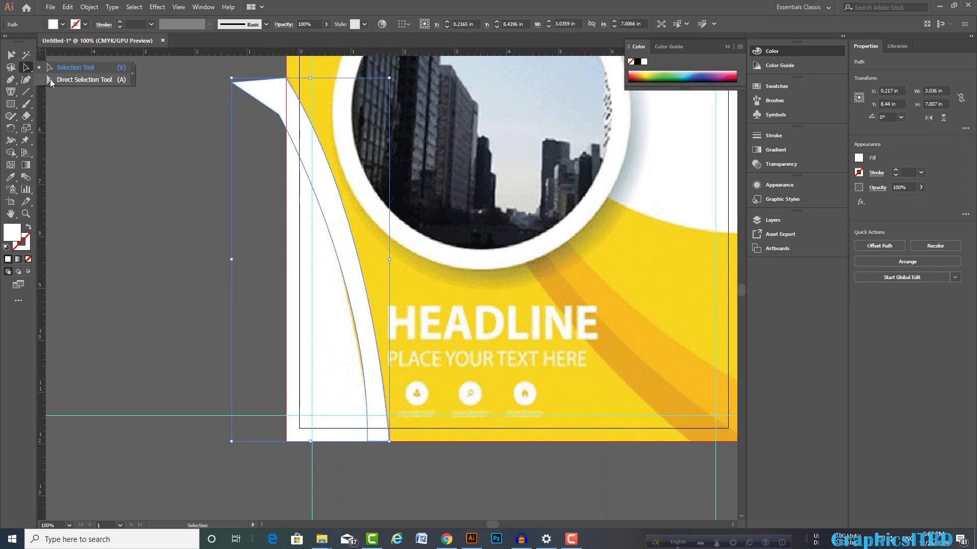
pyautogui.click(49, 80)
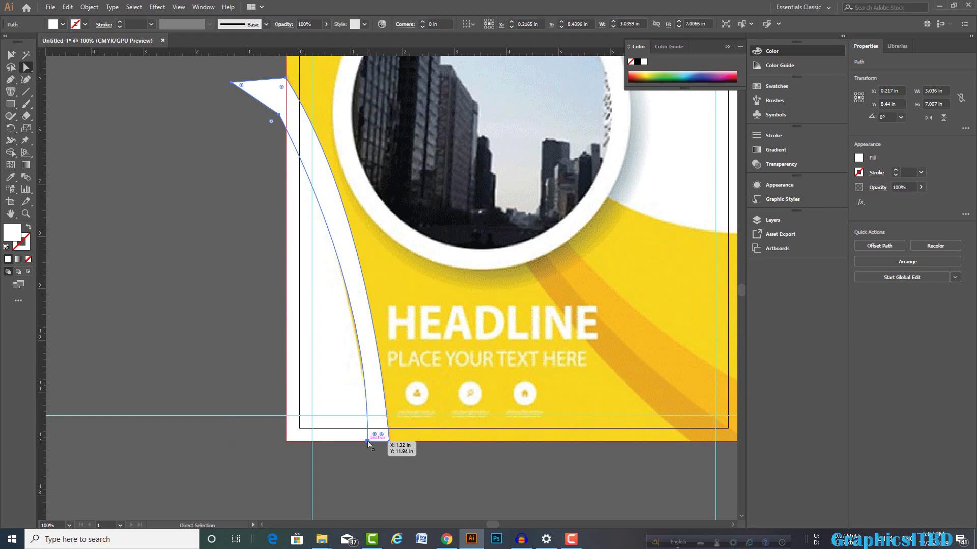
pyautogui.click(368, 440)
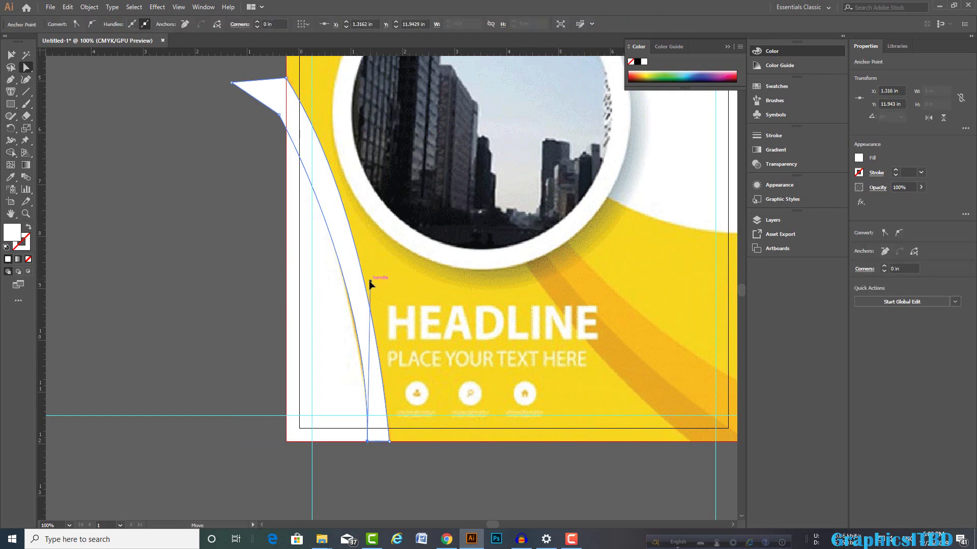
pyautogui.moveTo(370, 281); pyautogui.dragTo(366, 288)
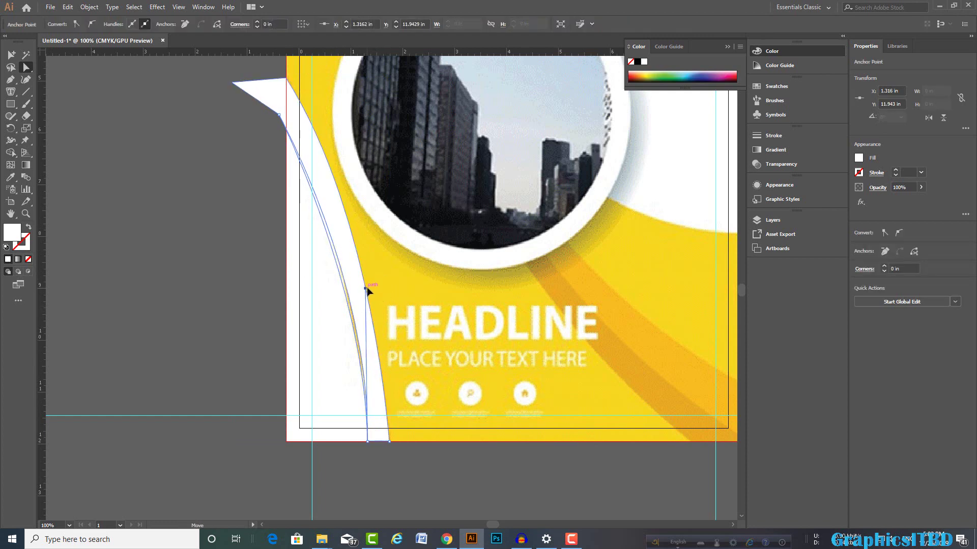
# Step: Reselect the sliver's bottom anchor and refine its curve
pyautogui.click(216, 321)
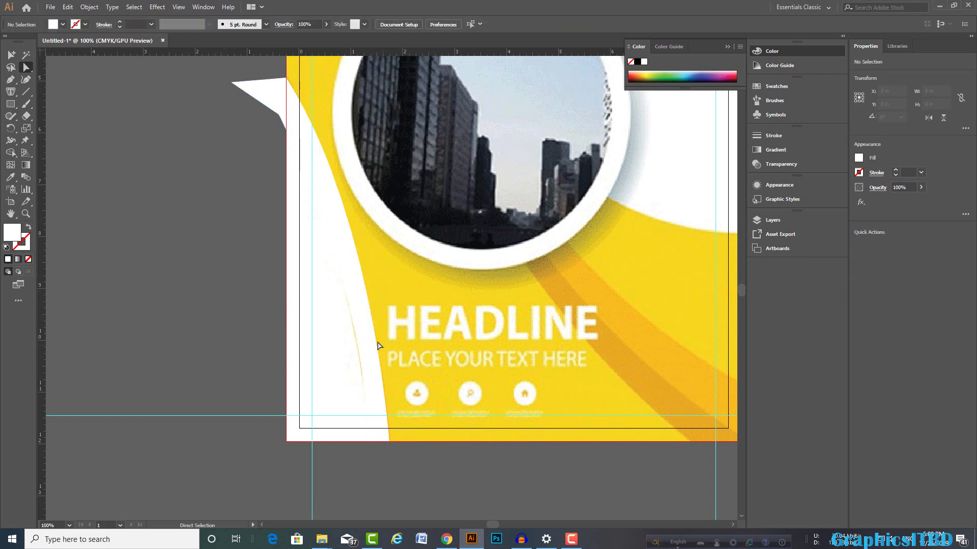
pyautogui.click(367, 341)
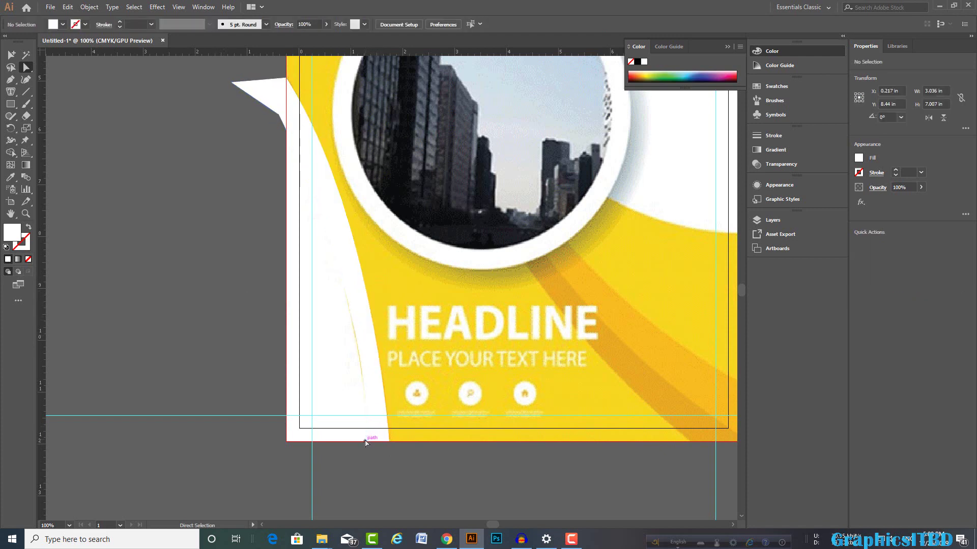
pyautogui.click(367, 441)
pyautogui.click(367, 441)
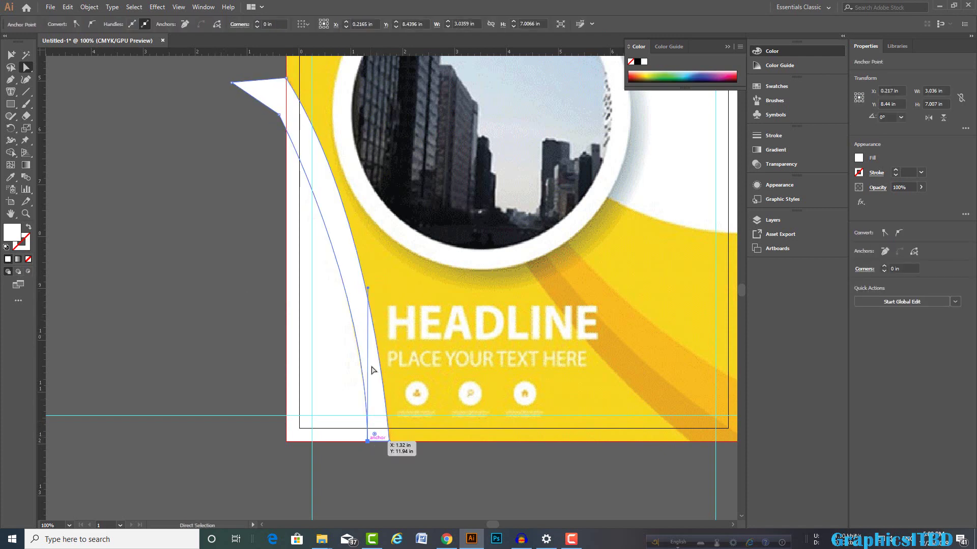
pyautogui.click(366, 288)
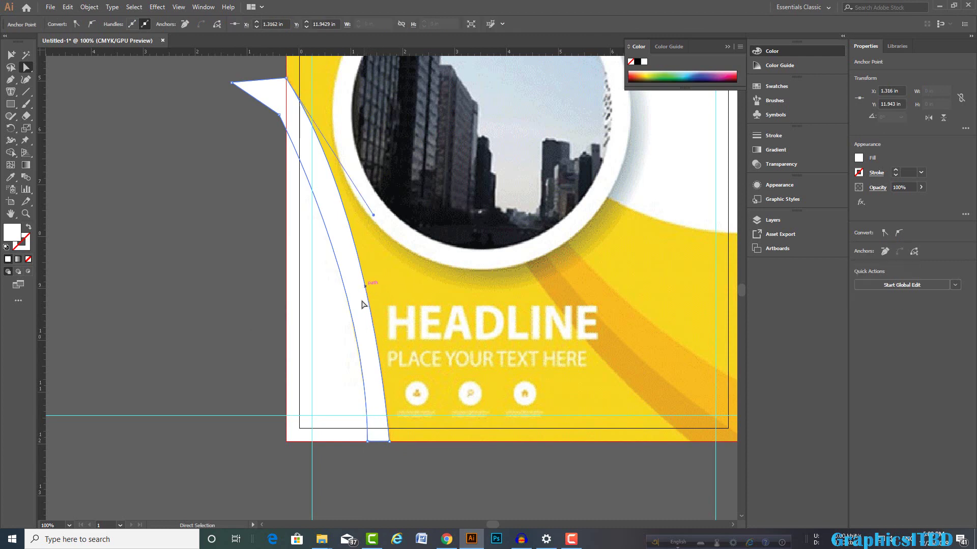
pyautogui.click(367, 441)
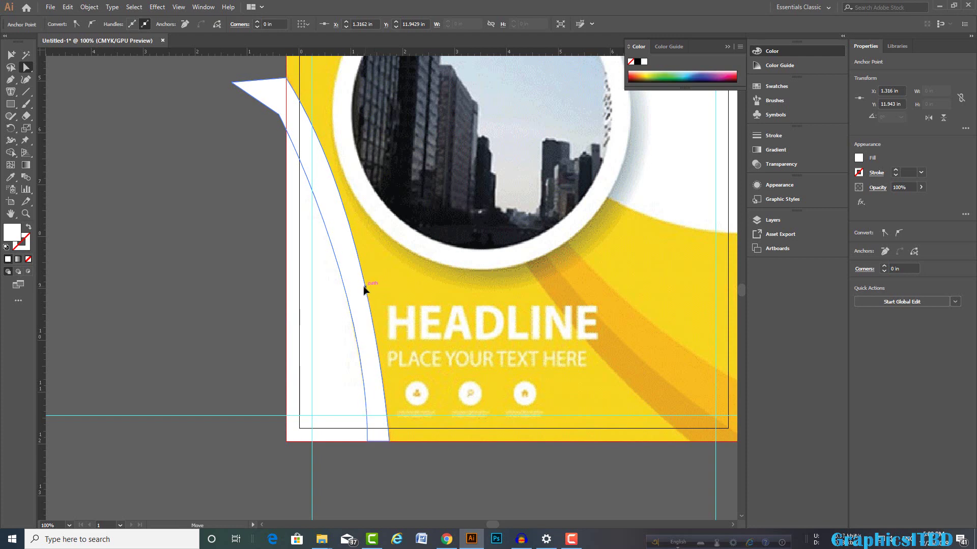
pyautogui.moveTo(369, 290); pyautogui.dragTo(362, 289)
pyautogui.keyDown('alt'); pyautogui.scroll(-4, 306, 341); pyautogui.keyUp('alt')
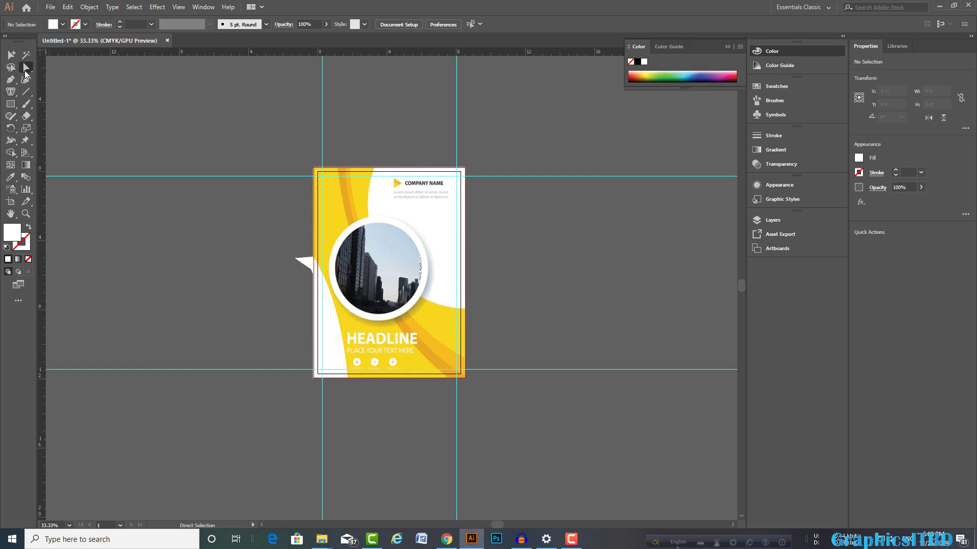
# Step: Fill the sliver with the cover's orange-yellow using the Eyedropper
pyautogui.keyDown('ctrl'); pyautogui.click(332, 315); pyautogui.keyUp('ctrl')
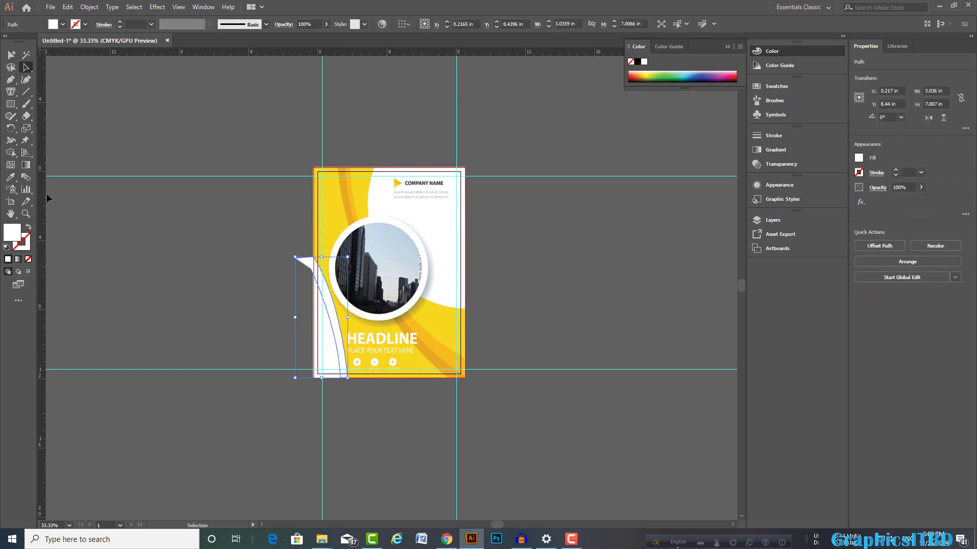
pyautogui.click(10, 177)
pyautogui.click(402, 328)
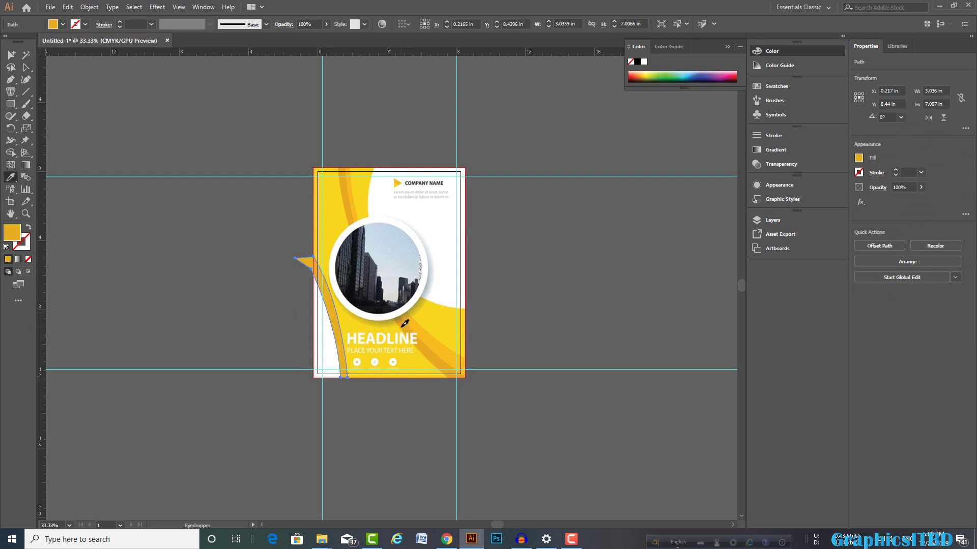
pyautogui.click(26, 68)
pyautogui.click(530, 340)
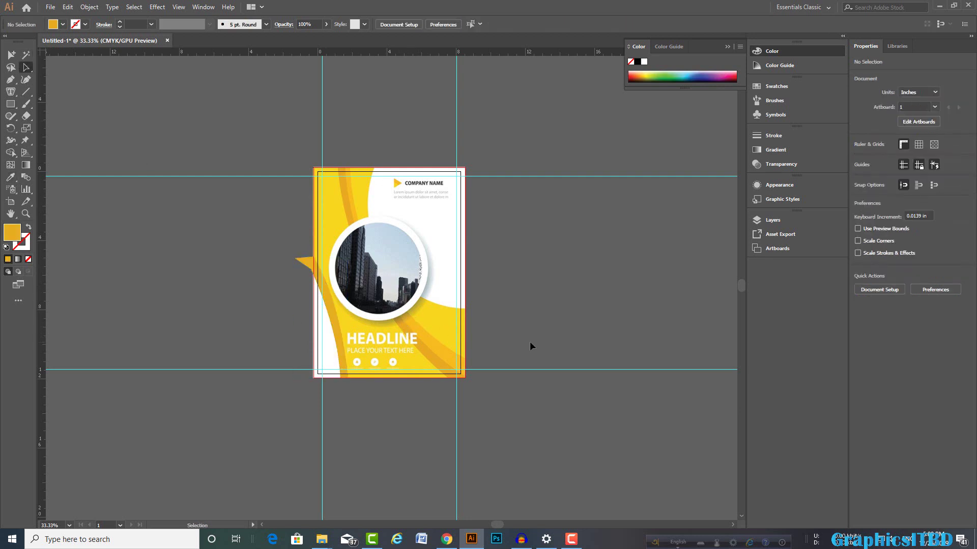
pyautogui.scroll(1, 529, 341)
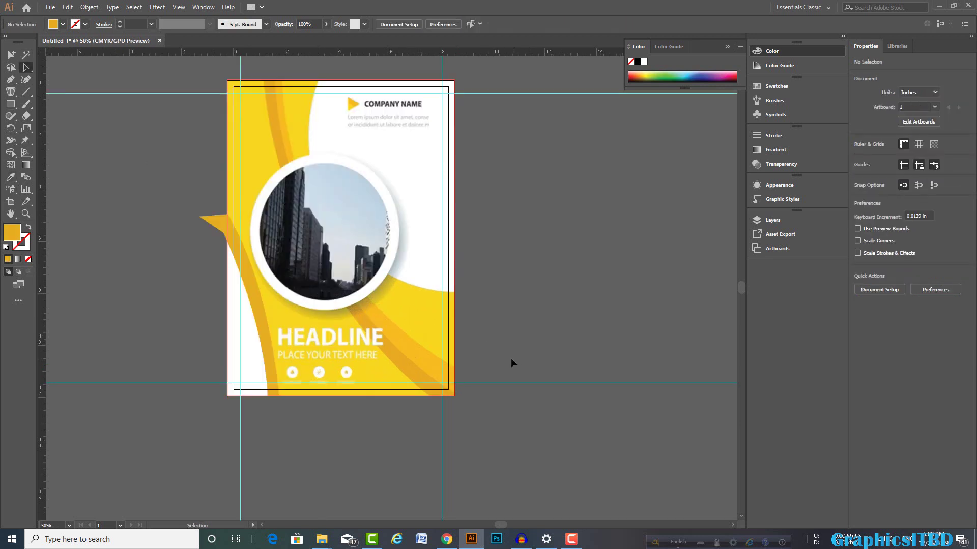
# Step: Trace a Pen path from the top-left corner, curving down the left edge to the bottom-right and right edge
pyautogui.click(12, 81)
pyautogui.scroll(1, 152, 102)
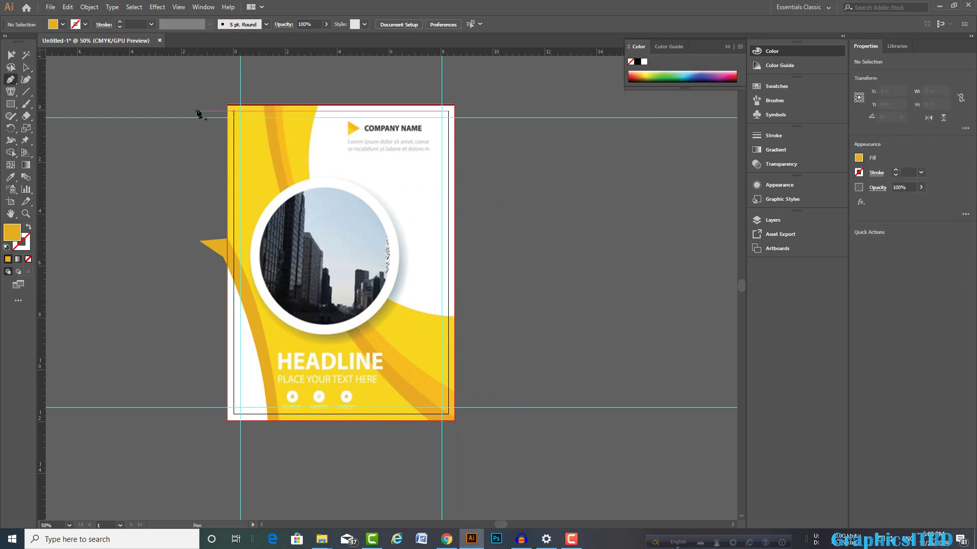
pyautogui.click(227, 105)
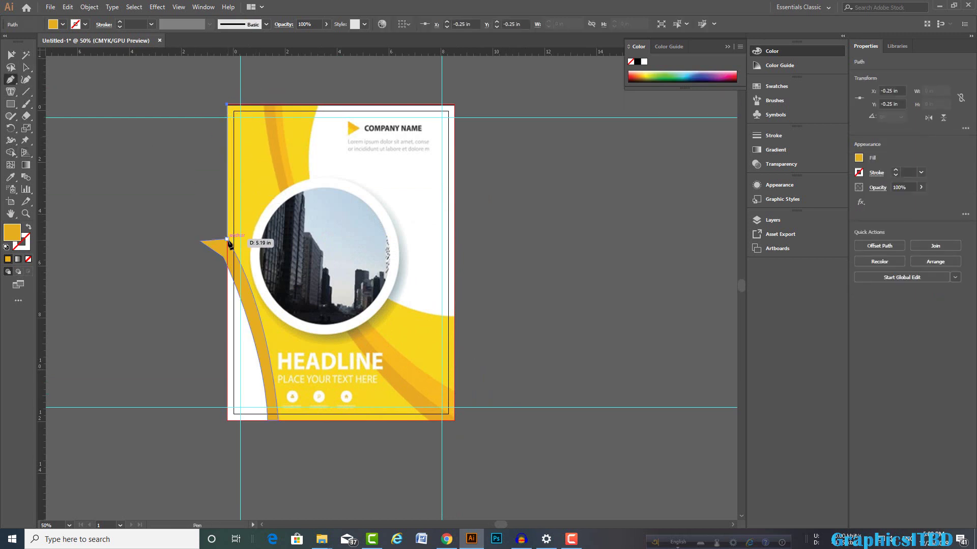
pyautogui.moveTo(226, 236); pyautogui.dragTo(226, 248)
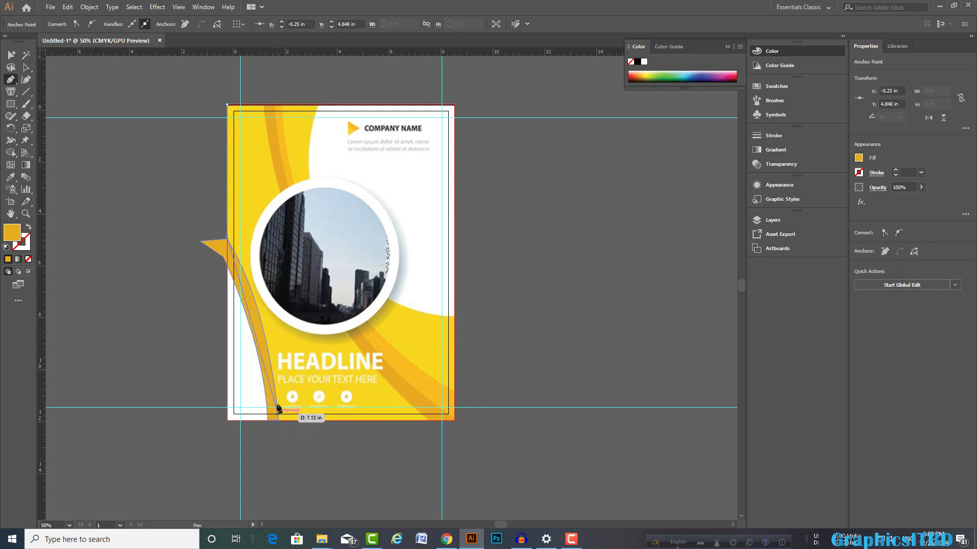
pyautogui.click(260, 335)
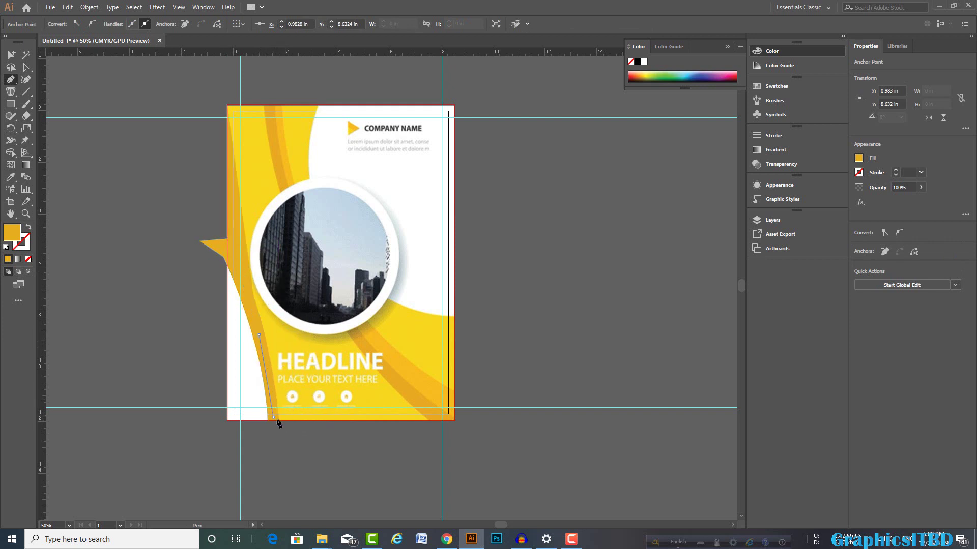
pyautogui.moveTo(274, 417)
pyautogui.mouseDown()
pyautogui.moveTo(279, 425)
pyautogui.moveTo(274, 417)
pyautogui.mouseUp()
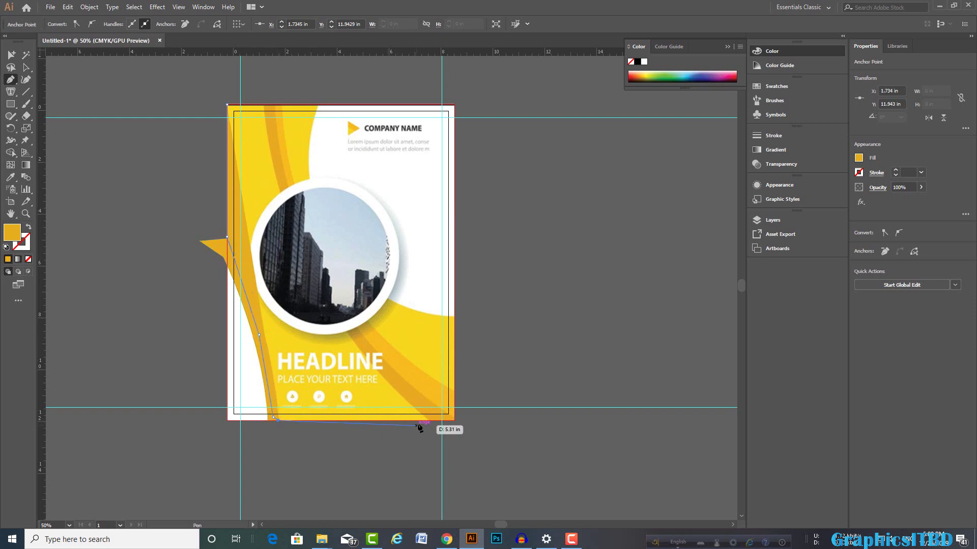
pyautogui.click(455, 421)
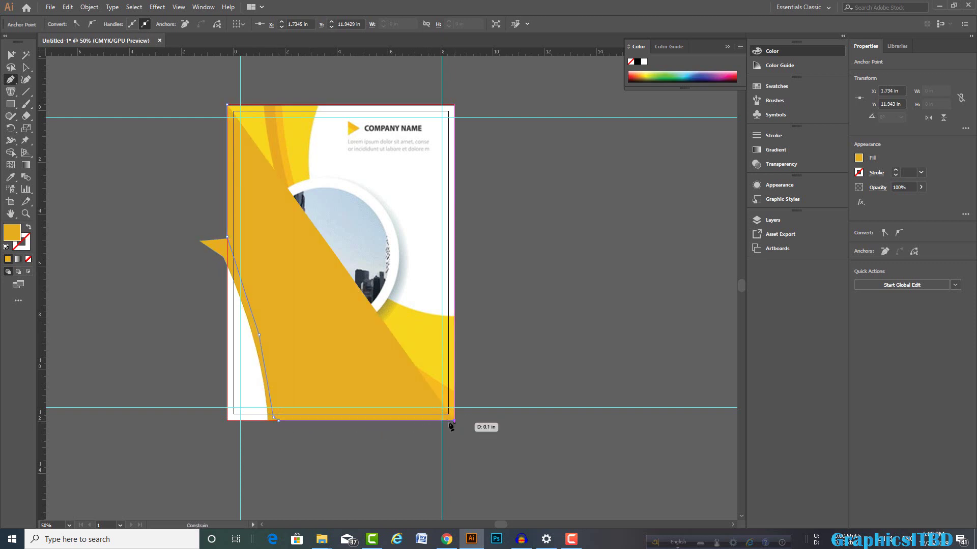
pyautogui.click(454, 316)
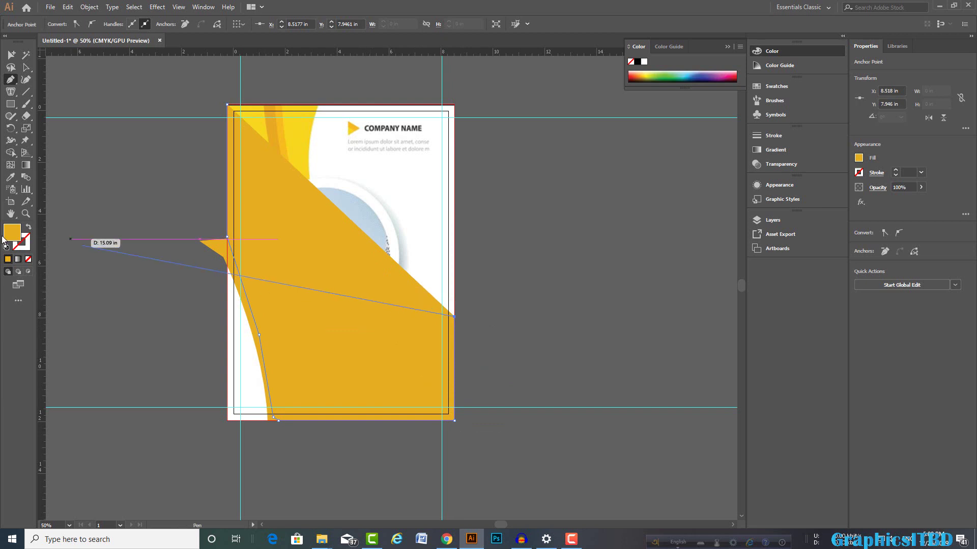
pyautogui.click(28, 260)
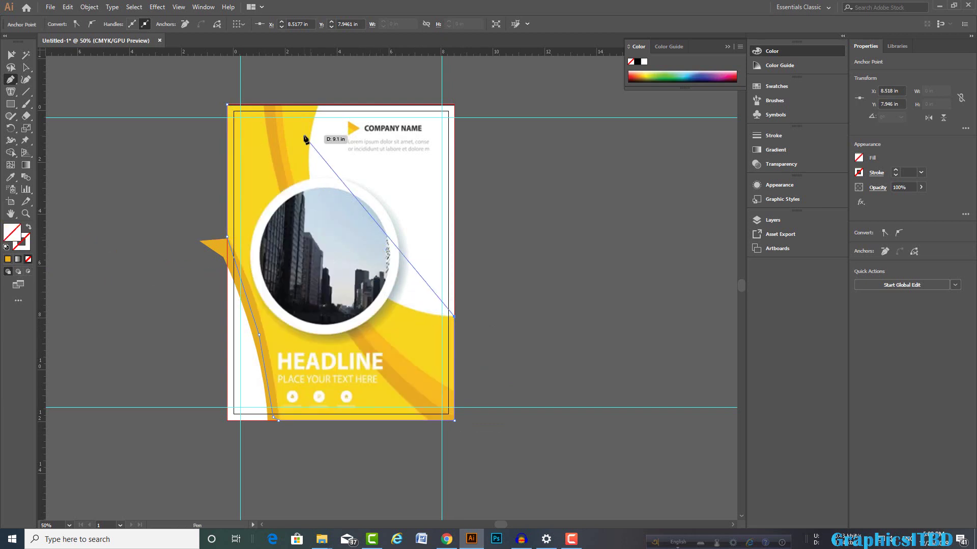
# Step: Curve the path from the right edge up to the page top and close it with a sharp corner anchor
pyautogui.keyDown('alt'); pyautogui.scroll(-1, 323, 108); pyautogui.keyUp('alt')
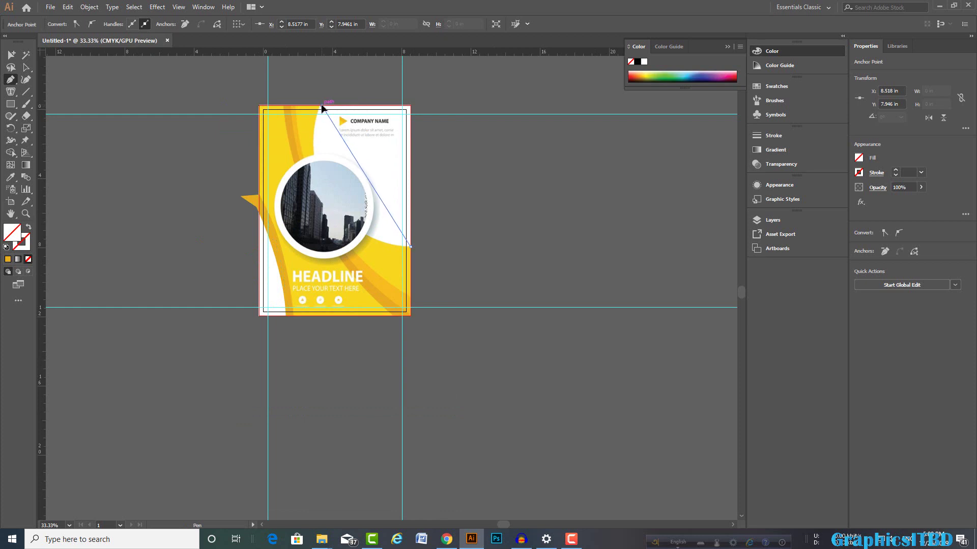
pyautogui.scroll(3, 377, 44)
pyautogui.keyDown('alt'); pyautogui.scroll(-3, 374, 244); pyautogui.keyUp('alt')
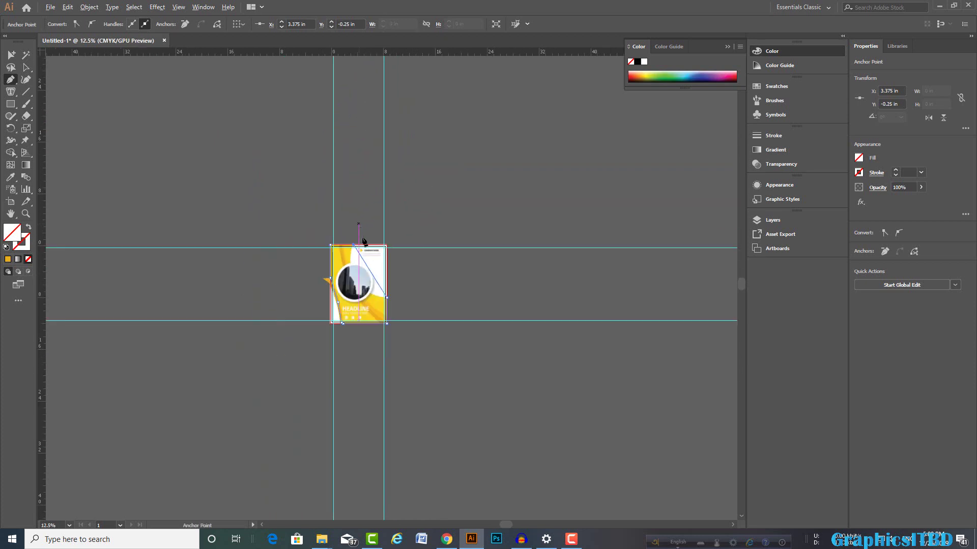
pyautogui.moveTo(355, 247); pyautogui.dragTo(366, 196)
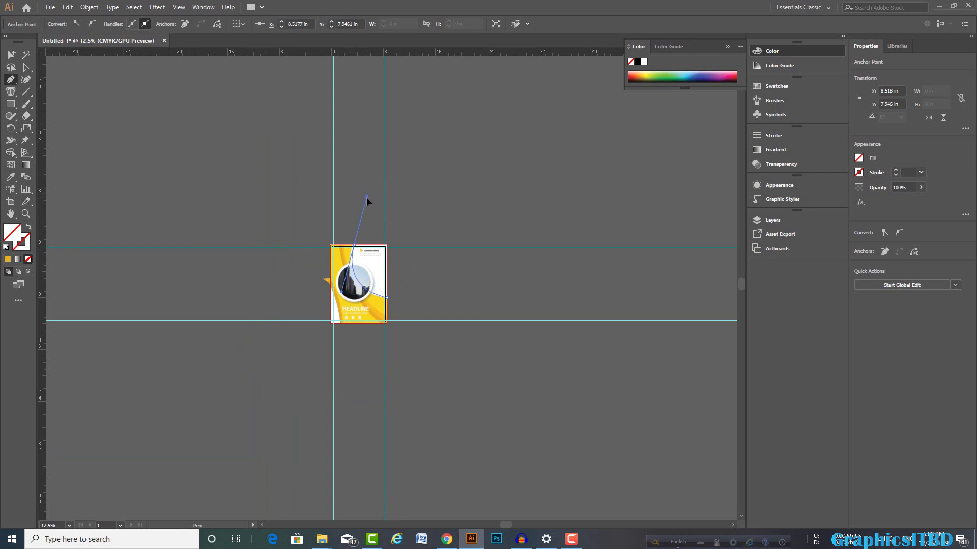
pyautogui.keyDown('alt'); pyautogui.scroll(2, 382, 298); pyautogui.keyUp('alt')
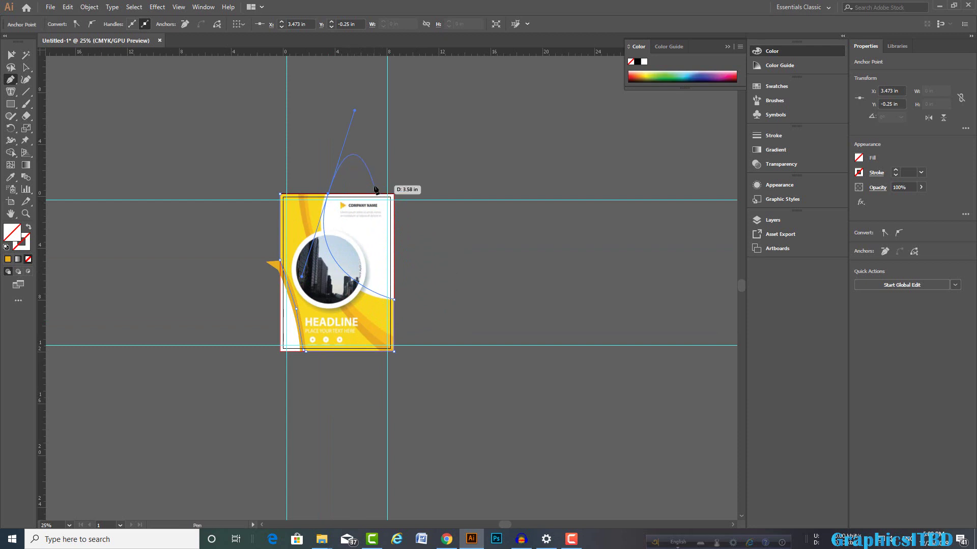
pyautogui.keyDown('alt'); pyautogui.scroll(1, 381, 191); pyautogui.keyUp('alt')
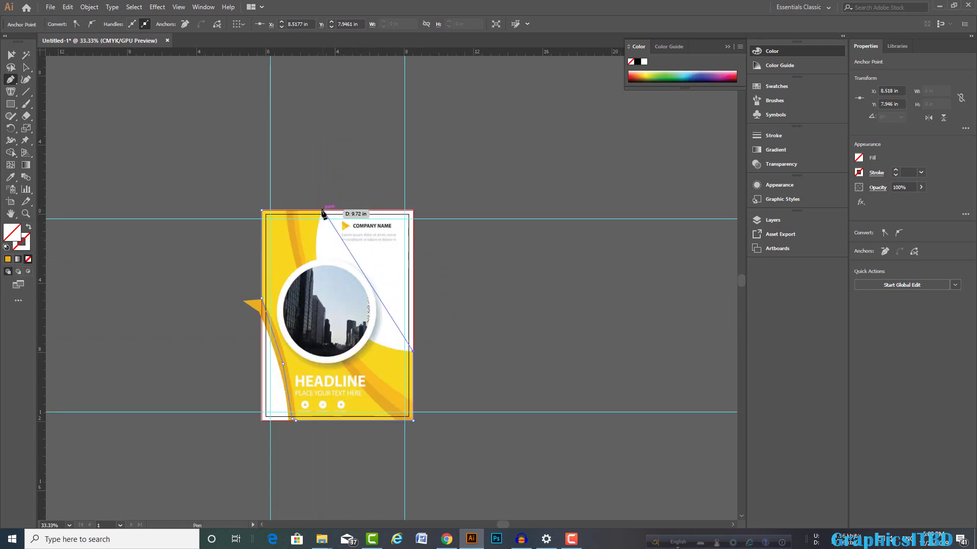
pyautogui.moveTo(323, 210)
pyautogui.mouseDown()
pyautogui.moveTo(341, 174)
pyautogui.moveTo(353, 75)
pyautogui.mouseUp()
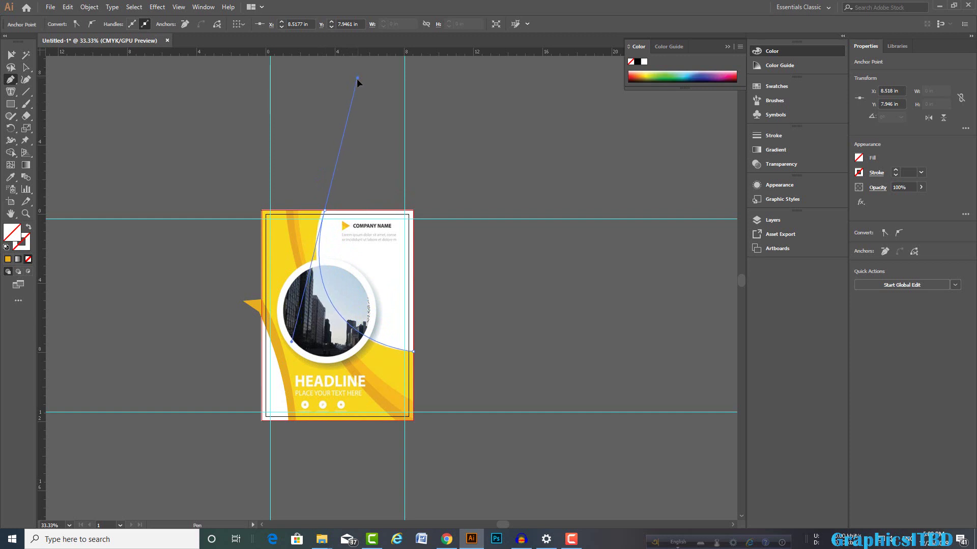
pyautogui.hotkey('ctrl', 'z')
pyautogui.moveTo(323, 210); pyautogui.dragTo(352, 81)
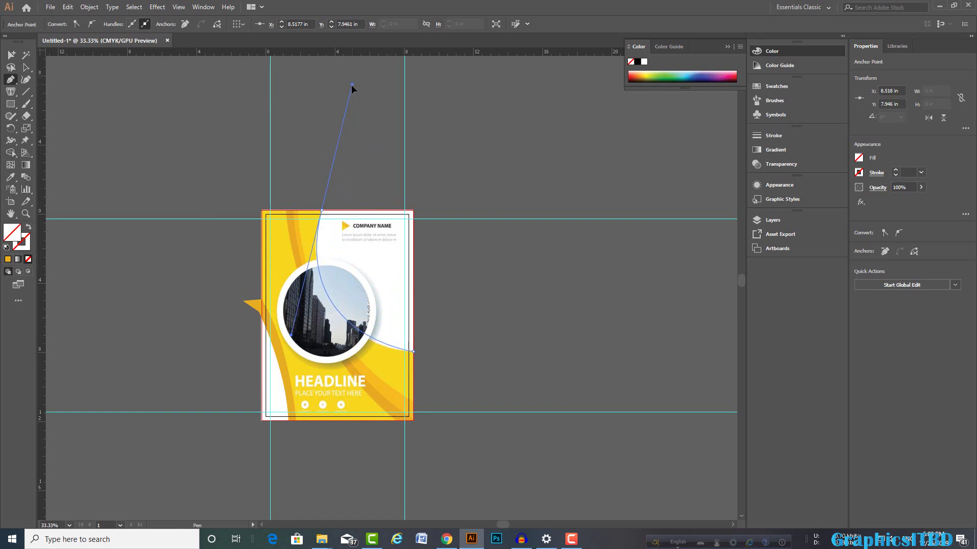
pyautogui.moveTo(354, 80); pyautogui.dragTo(357, 76)
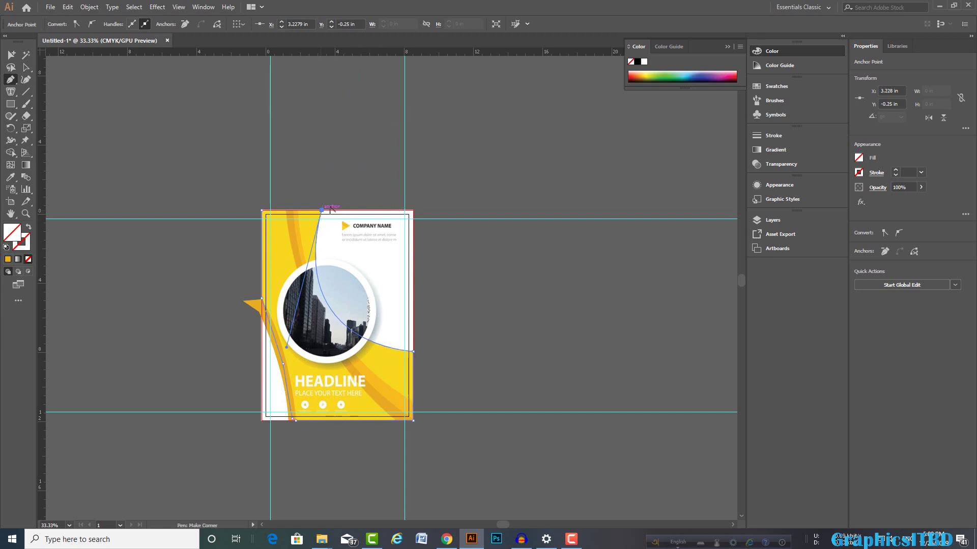
pyautogui.click(322, 210)
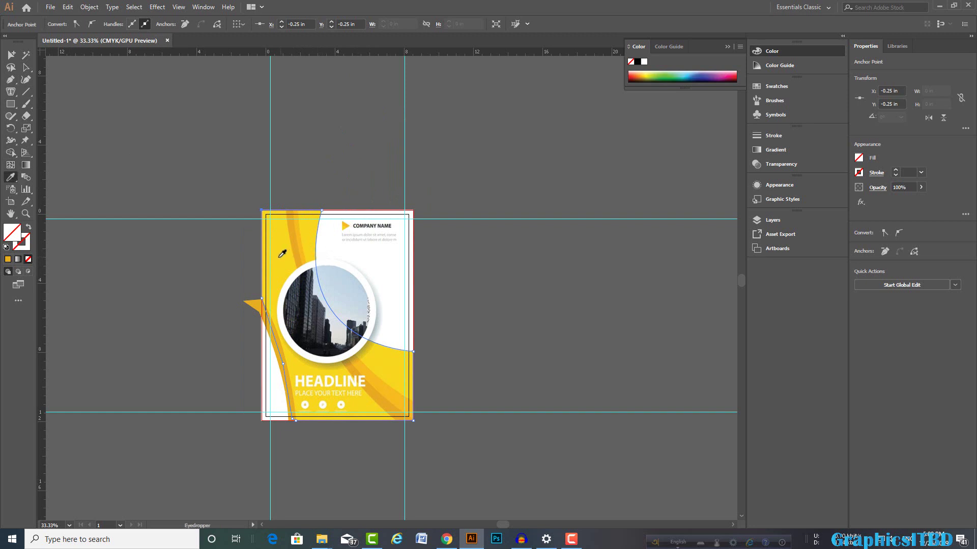
# Step: Fill the new shape with the cover's yellow via Eyedropper and send it backward once
pyautogui.click(280, 256)
pyautogui.click(26, 67)
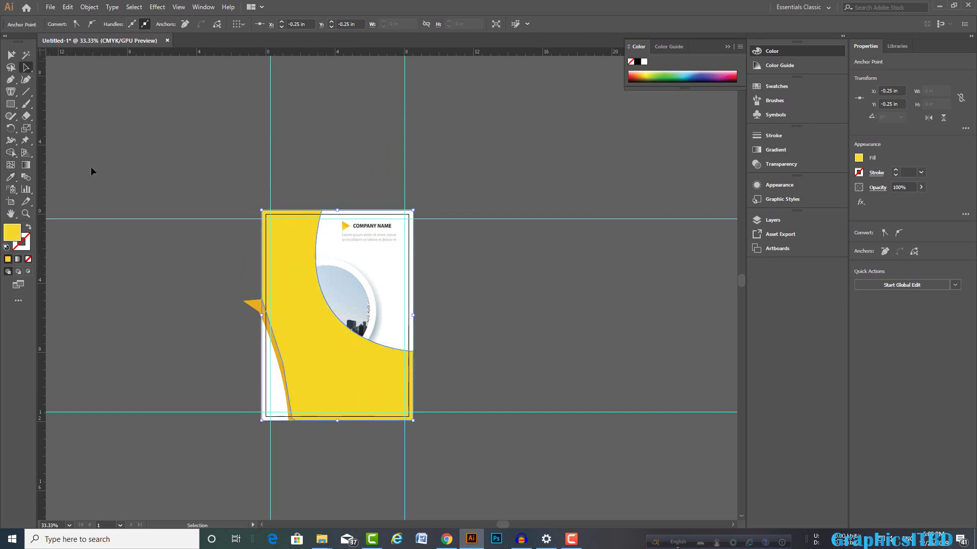
pyautogui.keyDown('alt'); pyautogui.scroll(1, 300, 294); pyautogui.keyUp('alt')
pyautogui.rightClick(292, 283)
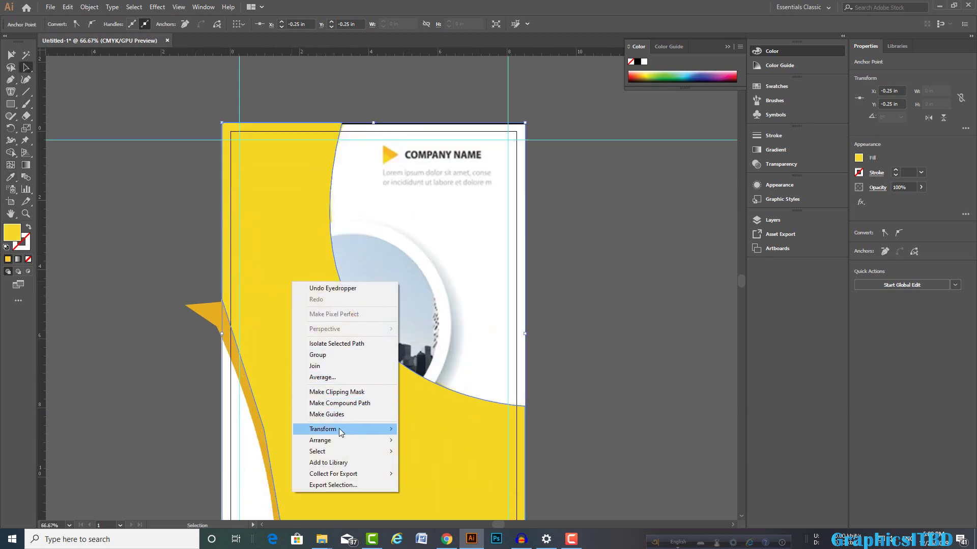
pyautogui.moveTo(343, 441)
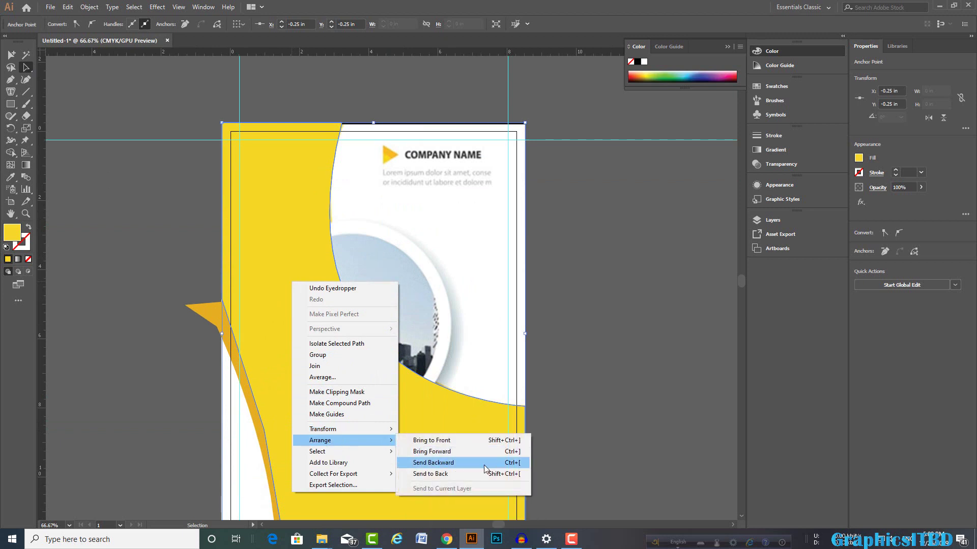
pyautogui.click(455, 465)
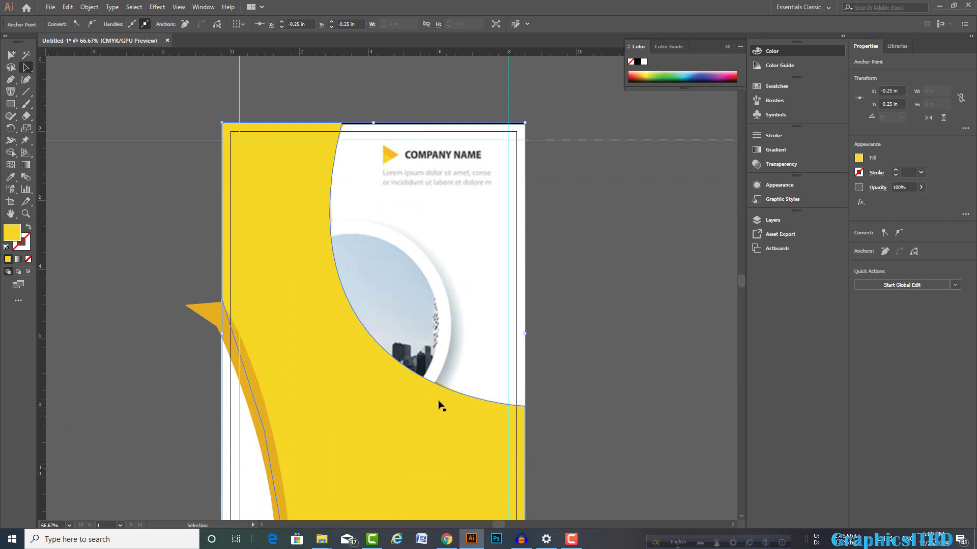
pyautogui.scroll(-3, 440, 405)
# Step: Send the yellow shape backward again so it sits behind the photo circle and headline
pyautogui.click(623, 384)
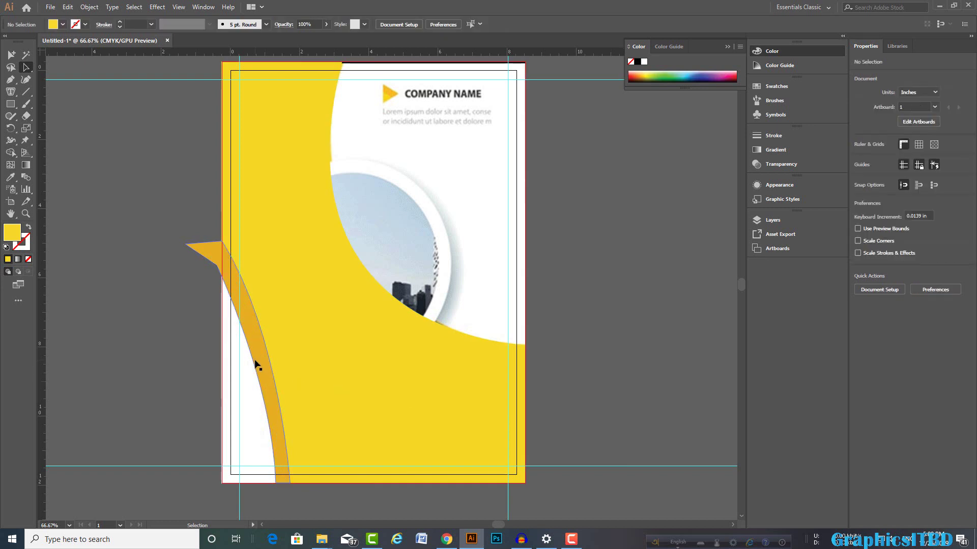
pyautogui.click(380, 356)
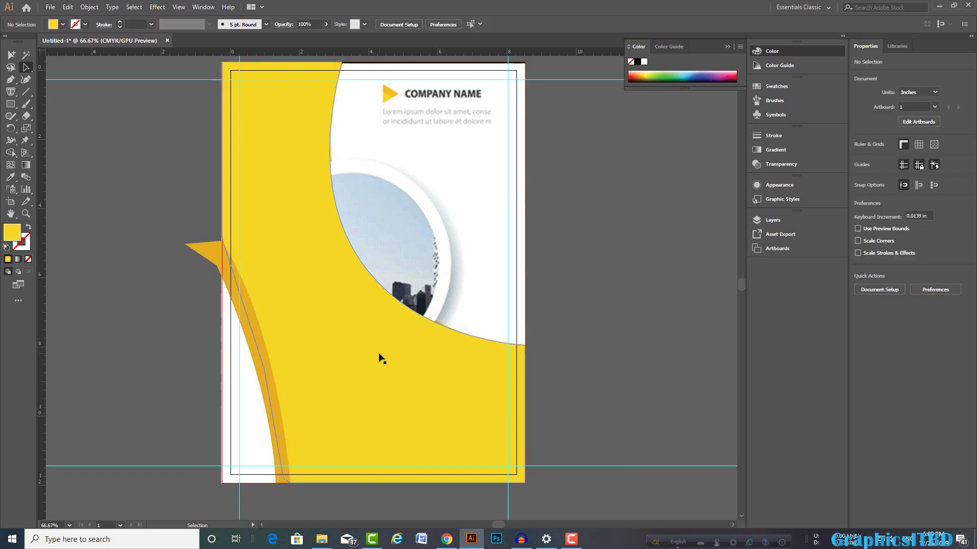
pyautogui.rightClick(352, 362)
pyautogui.moveTo(381, 307)
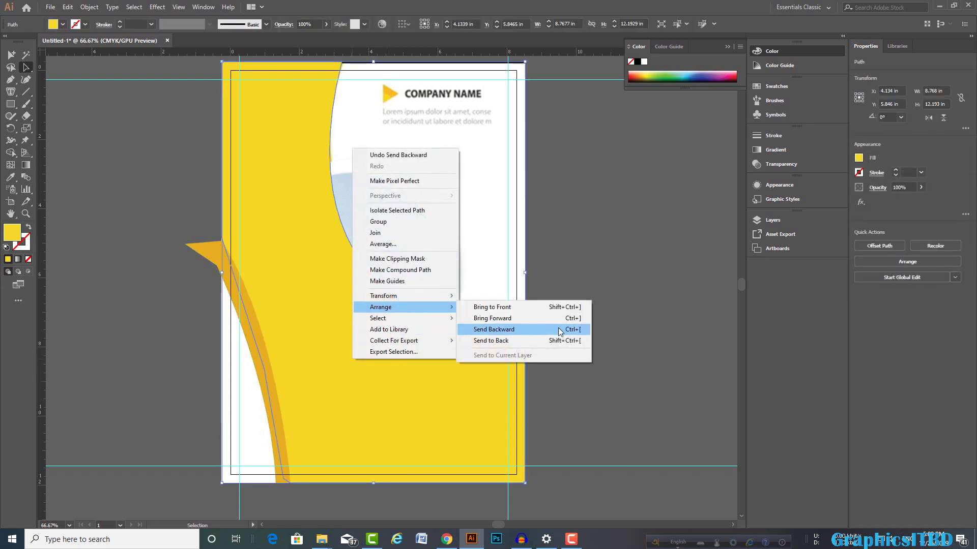
pyautogui.click(559, 331)
pyautogui.click(595, 362)
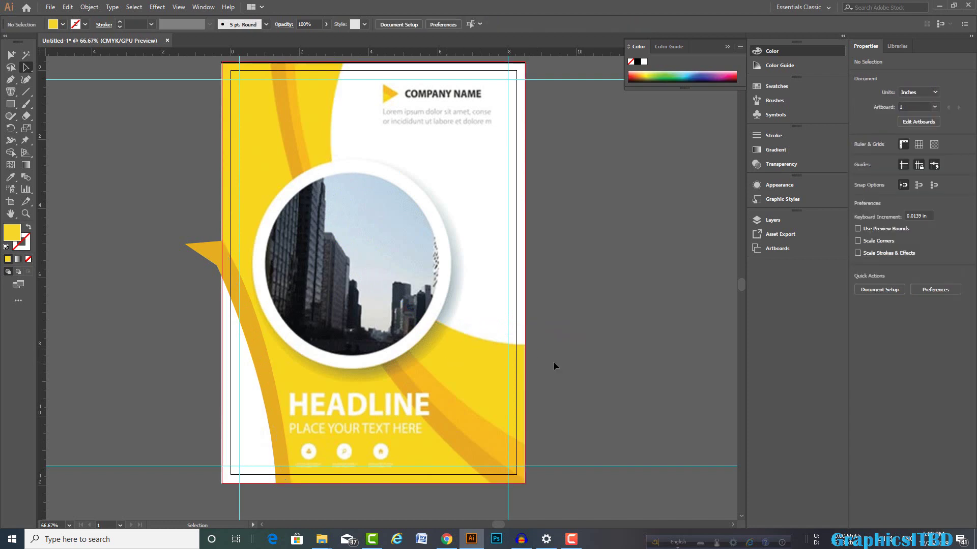
pyautogui.click(512, 371)
# Step: Start a new Pen outline at the page's top edge, curving down toward the lower right
pyautogui.click(584, 383)
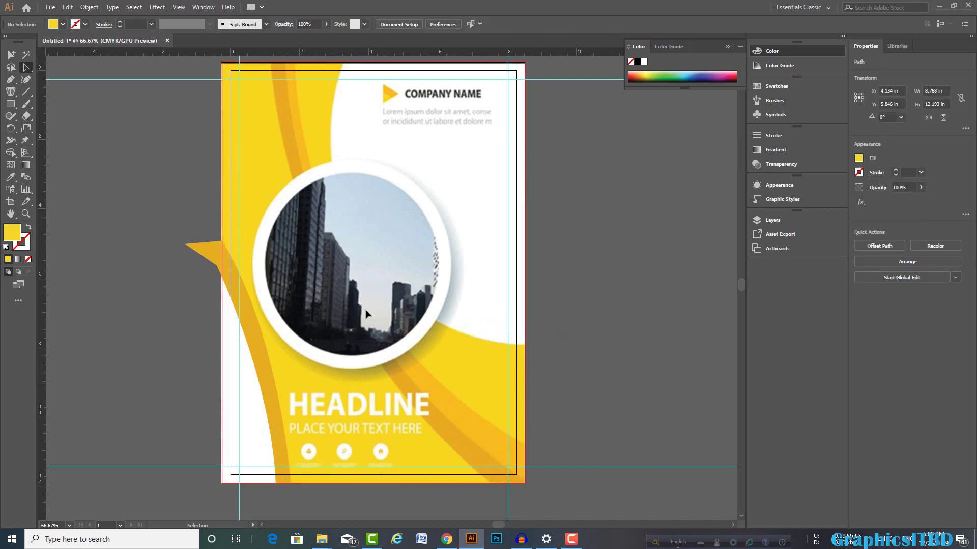
pyautogui.scroll(2, 151, 204)
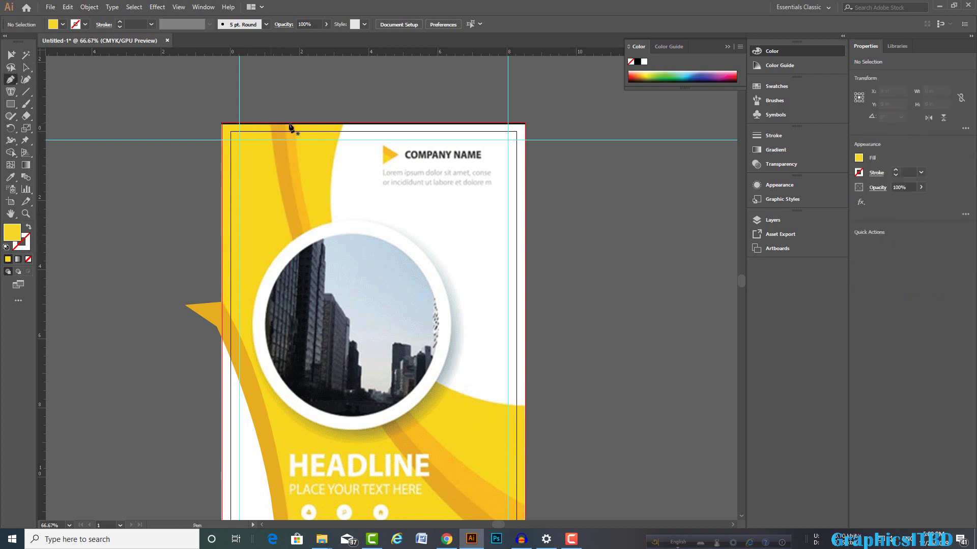
pyautogui.click(270, 126)
pyautogui.scroll(-2, 379, 326)
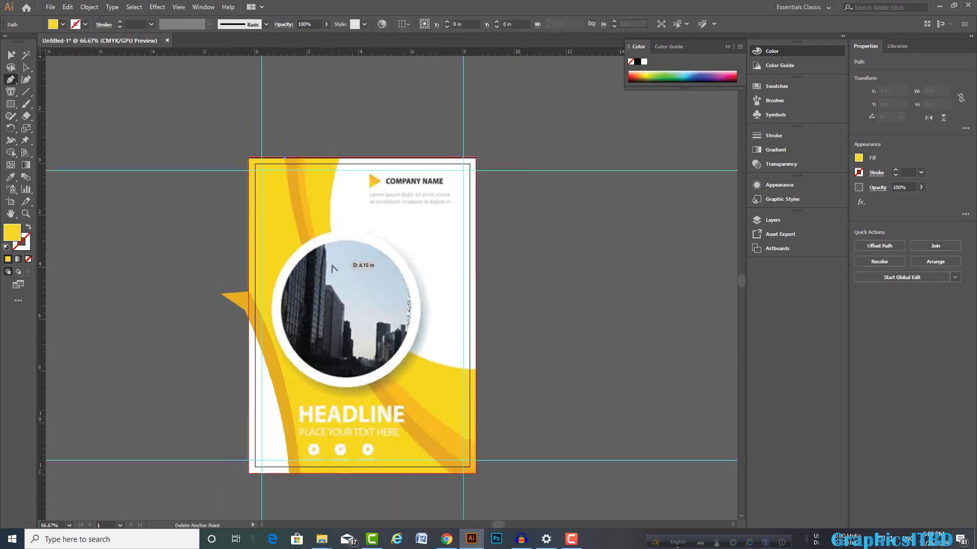
pyautogui.scroll(-2, 386, 327)
pyautogui.scroll(3, 378, 334)
pyautogui.scroll(-2, 377, 337)
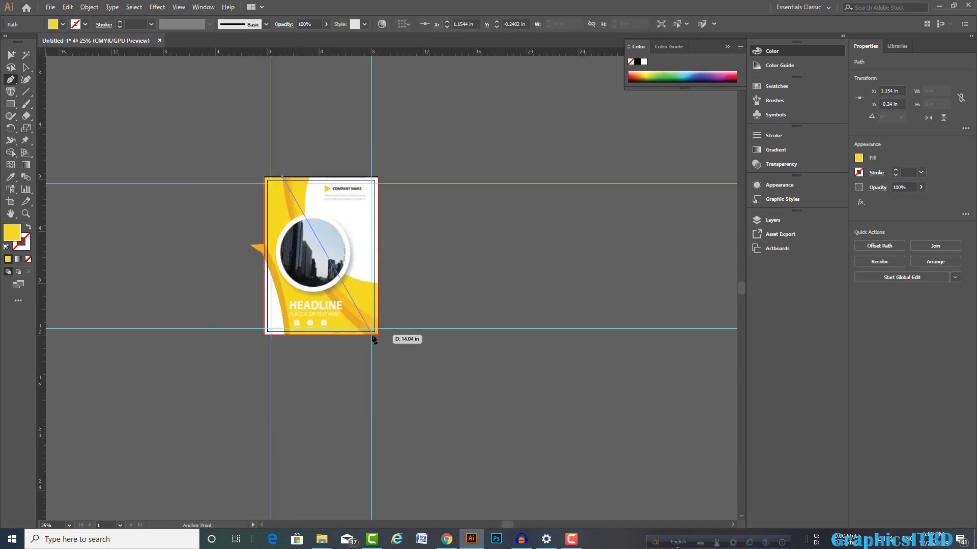
pyautogui.scroll(1, 377, 336)
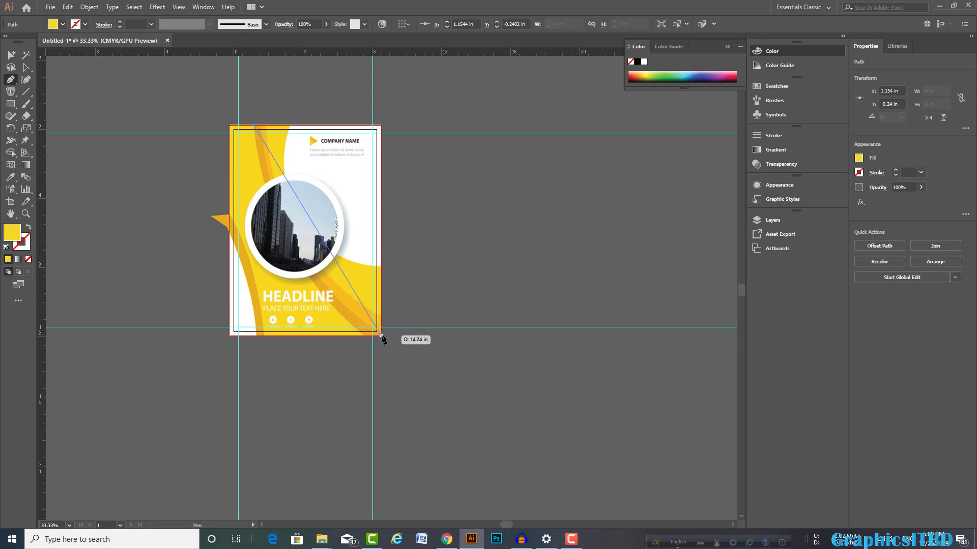
pyautogui.moveTo(365, 335)
pyautogui.mouseDown()
pyautogui.moveTo(443, 384)
pyautogui.moveTo(468, 422)
pyautogui.mouseUp()
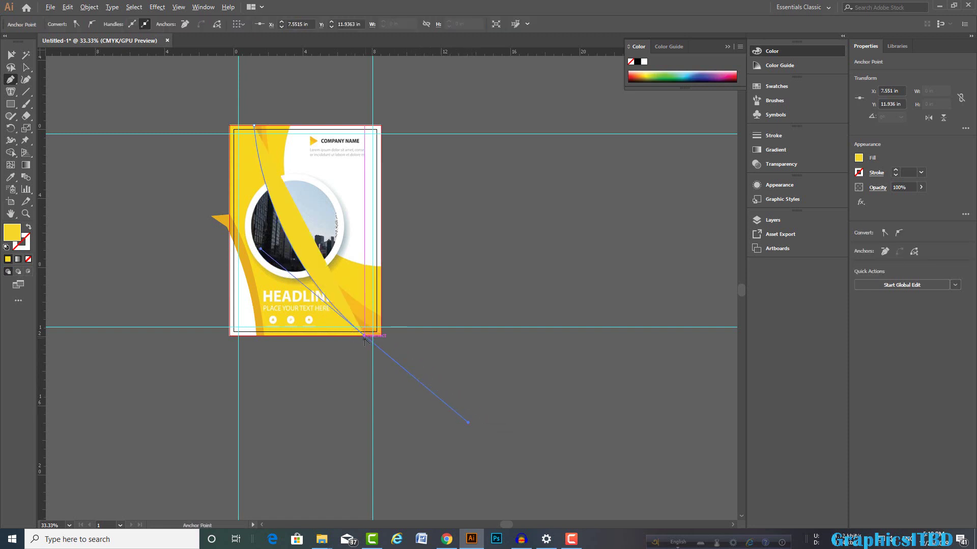
# Step: Set the path's fill to None and anchor it at the page's bottom-right corner
pyautogui.click(28, 259)
pyautogui.scroll(2, 377, 333)
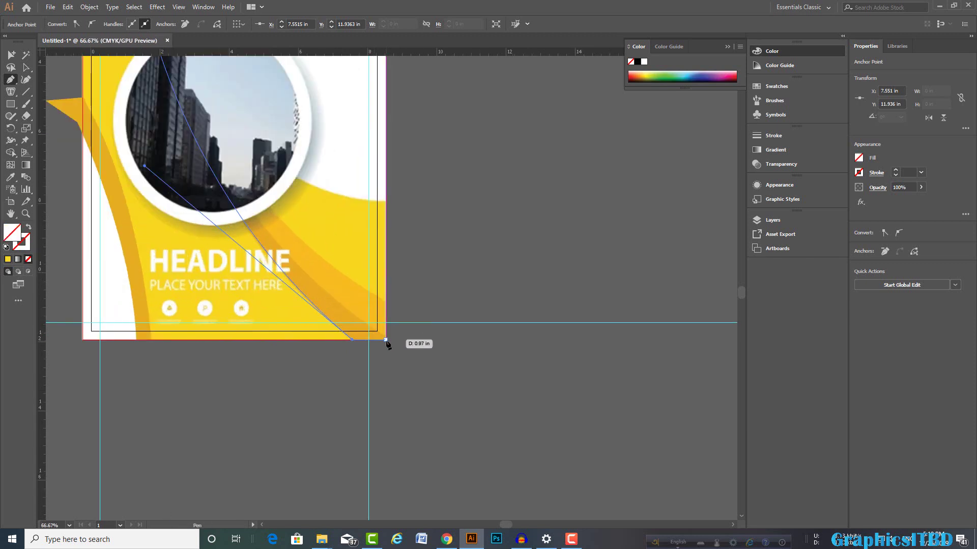
pyautogui.click(386, 339)
pyautogui.scroll(-3, 382, 317)
pyautogui.scroll(1, 305, 196)
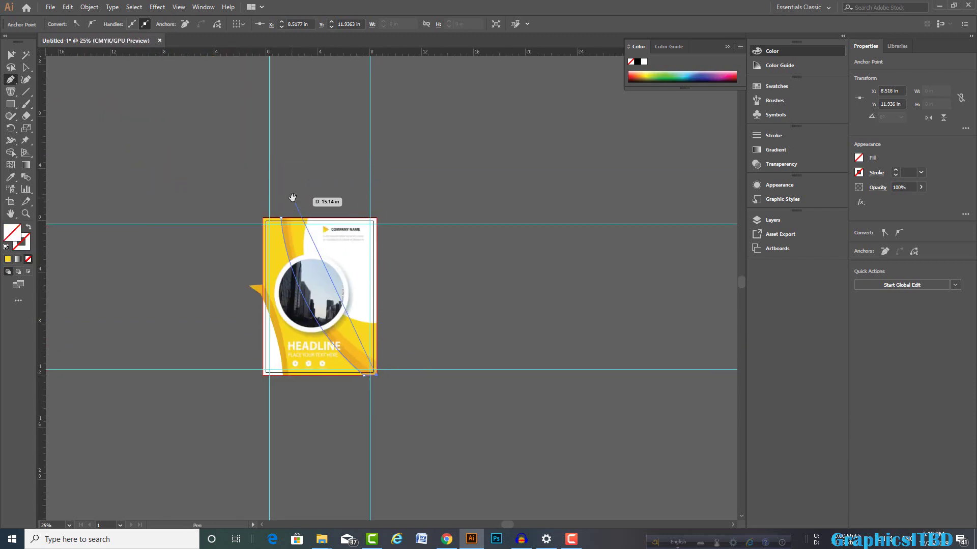
pyautogui.scroll(2, 290, 219)
# Step: Add a smooth curved anchor back at the page top and reshape its curve
pyautogui.moveTo(277, 215)
pyautogui.mouseDown()
pyautogui.moveTo(294, 101)
pyautogui.moveTo(260, 103)
pyautogui.mouseUp()
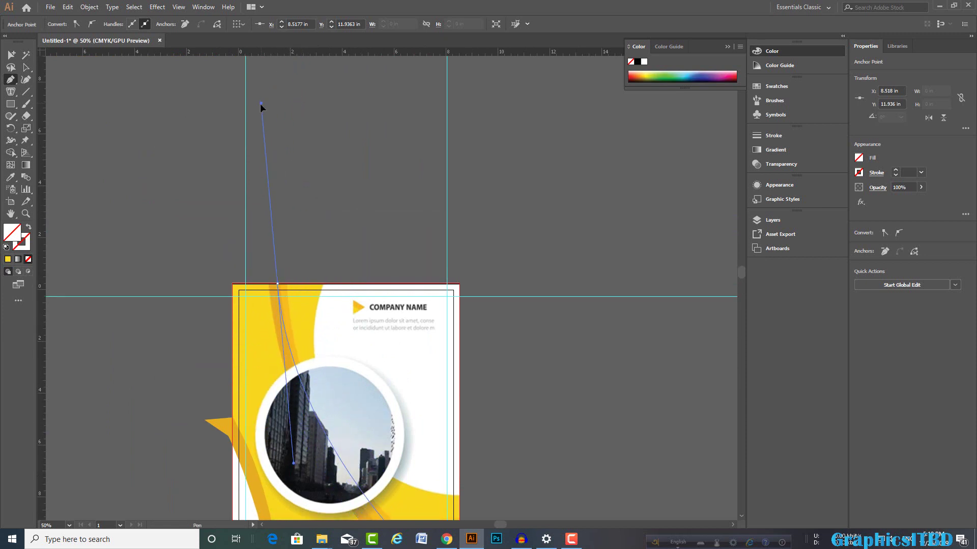
pyautogui.scroll(-3, 285, 140)
pyautogui.scroll(5, 351, 319)
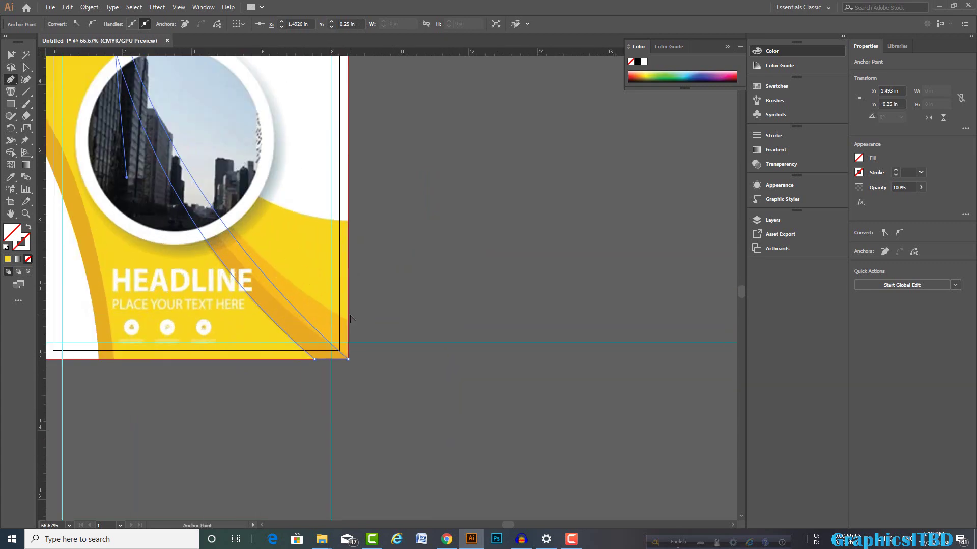
pyautogui.scroll(-2, 268, 277)
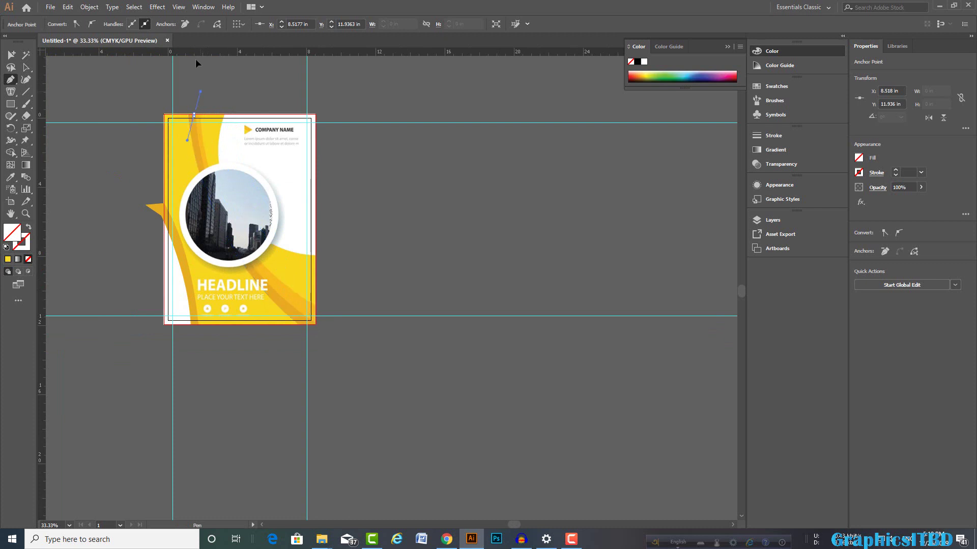
pyautogui.scroll(3, 201, 61)
pyautogui.scroll(-1, 272, 226)
pyautogui.scroll(-2, 285, 270)
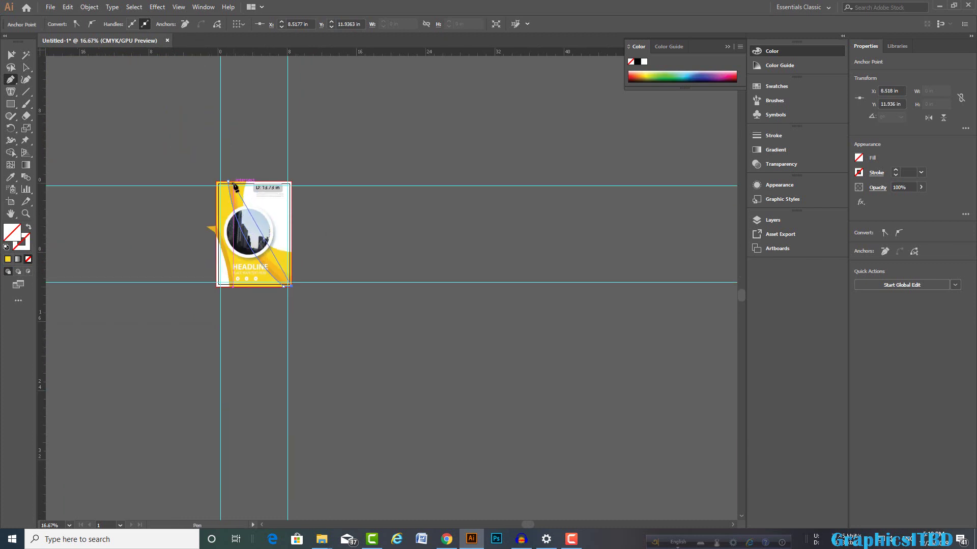
pyautogui.moveTo(233, 182); pyautogui.dragTo(228, 110)
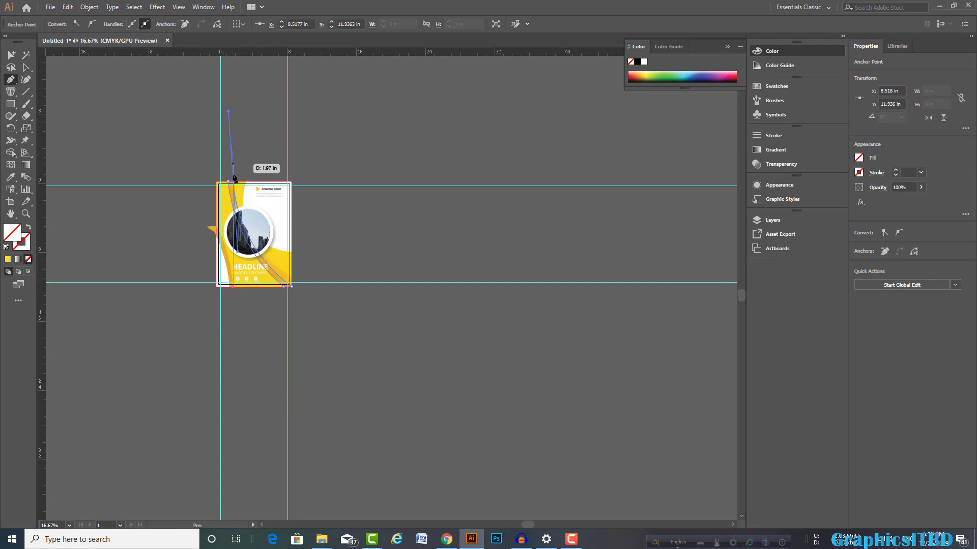
pyautogui.scroll(4, 252, 200)
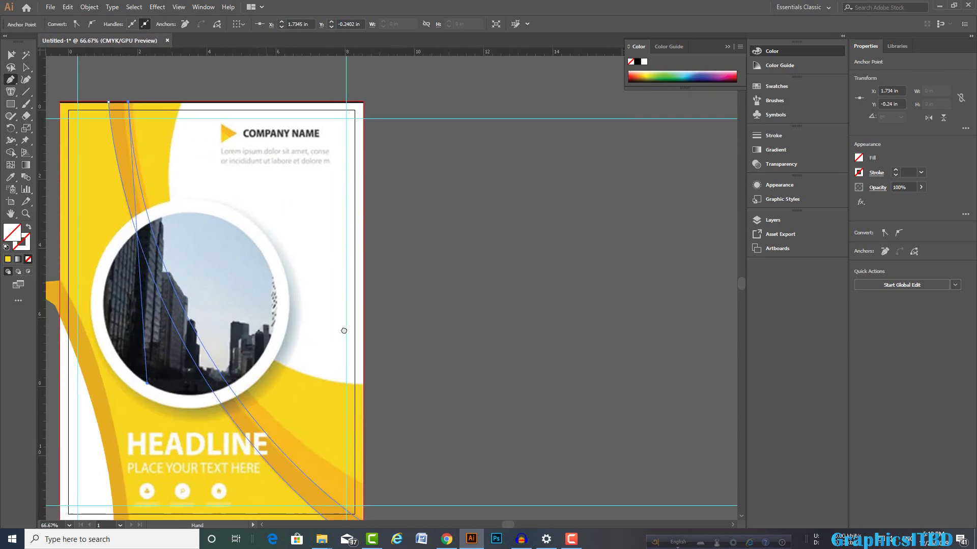
pyautogui.moveTo(119, 72)
pyautogui.mouseDown()
pyautogui.moveTo(246, 200)
pyautogui.moveTo(202, 202)
pyautogui.mouseUp()
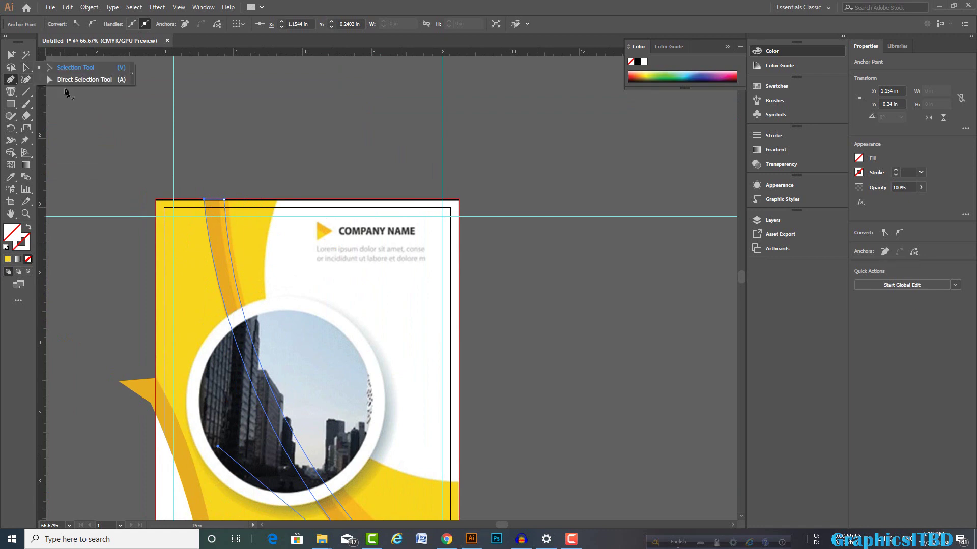
# Step: Reshape the thin band's top anchor and fill the band with the cover's existing orange
pyautogui.click(26, 67)
pyautogui.moveTo(229, 202); pyautogui.dragTo(233, 214)
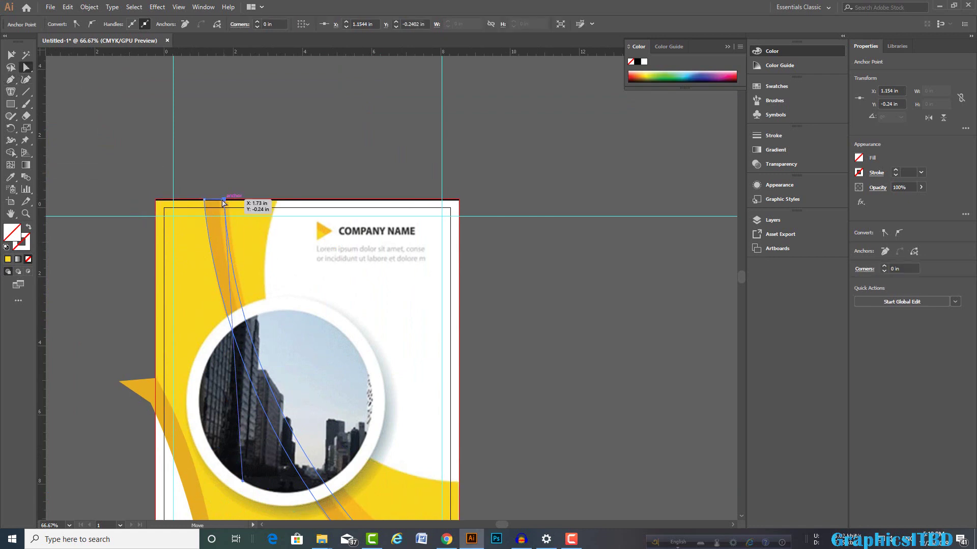
pyautogui.hotkey('ctrl', '-')
pyautogui.hotkey('ctrl', '-')
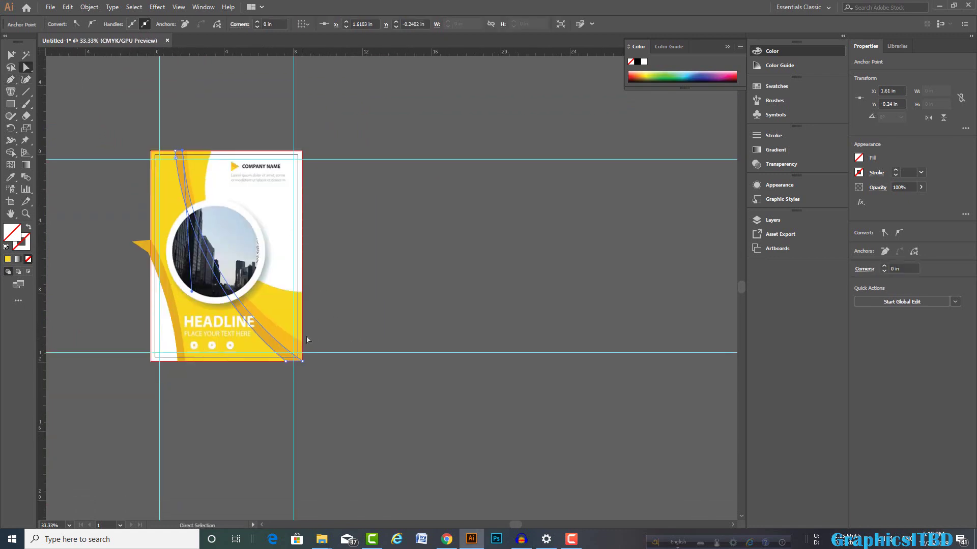
pyautogui.scroll(2, 311, 337)
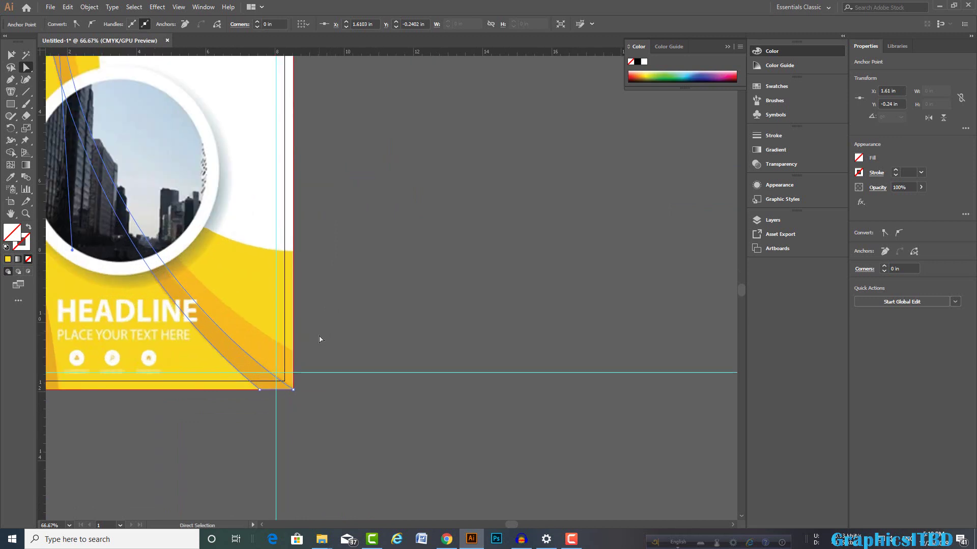
pyautogui.scroll(-2, 319, 339)
pyautogui.press('i')
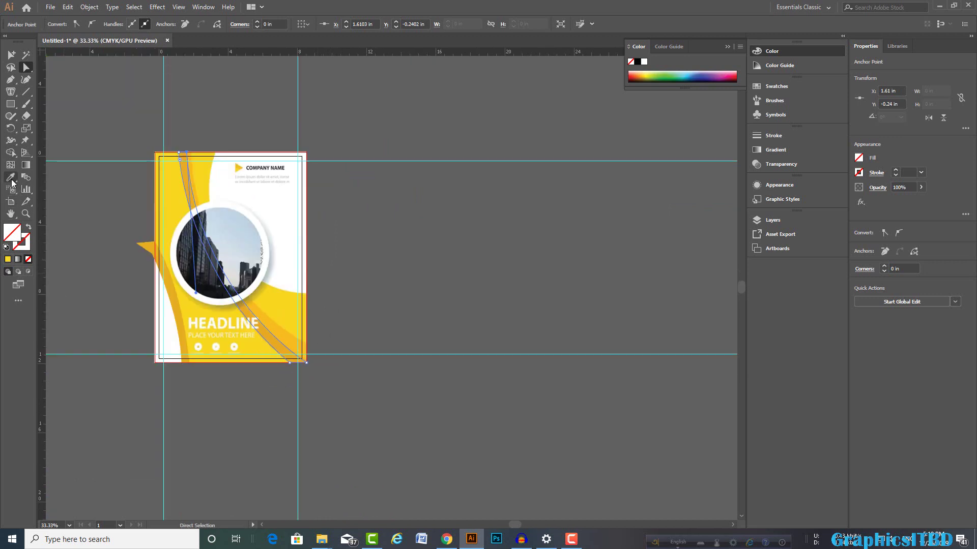
pyautogui.scroll(2, 217, 174)
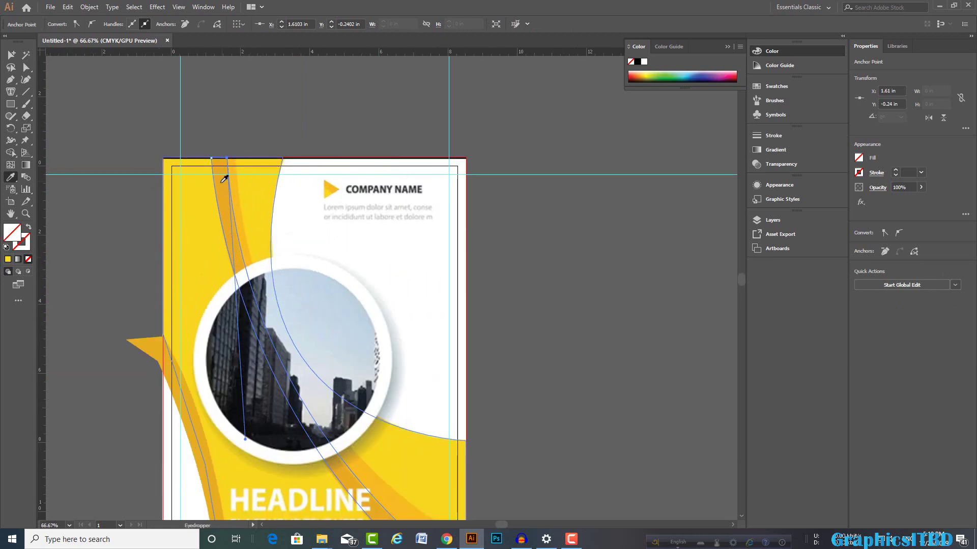
pyautogui.click(224, 179)
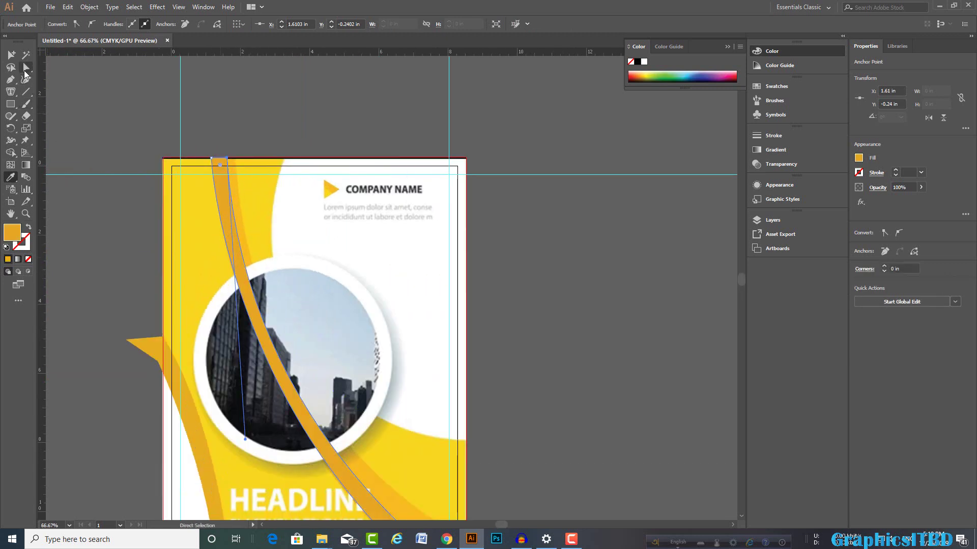
# Step: Select the orange band and Alt-drag a copy of it up and to the right
pyautogui.click(26, 68)
pyautogui.scroll(-2, 224, 173)
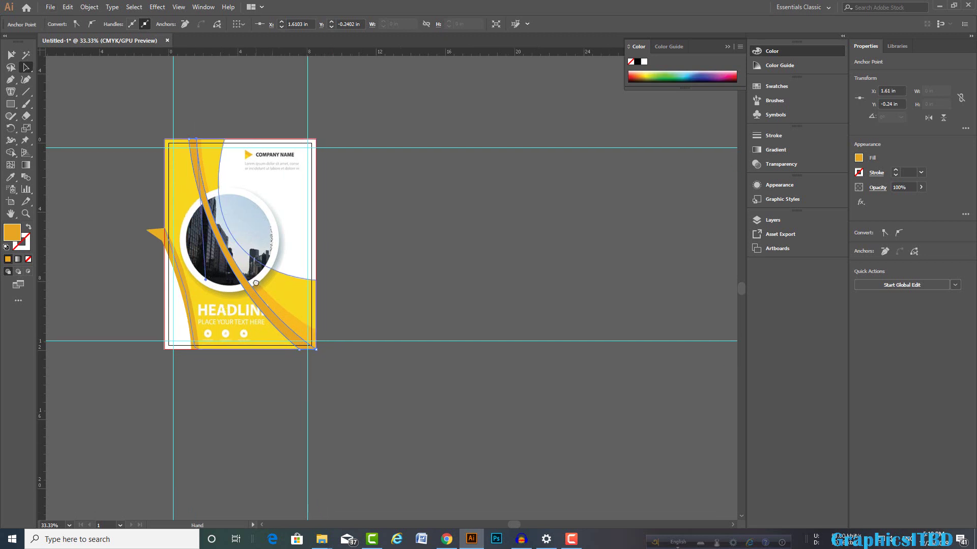
pyautogui.keyDown('ctrl'); pyautogui.click(254, 300); pyautogui.keyUp('ctrl')
pyautogui.scroll(1, 254, 300)
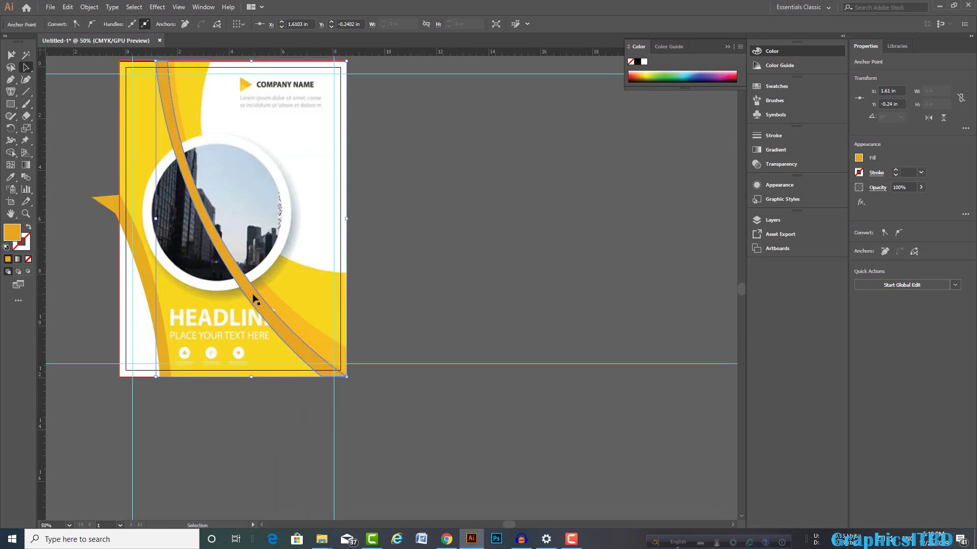
pyautogui.moveTo(253, 300); pyautogui.dragTo(258, 288)
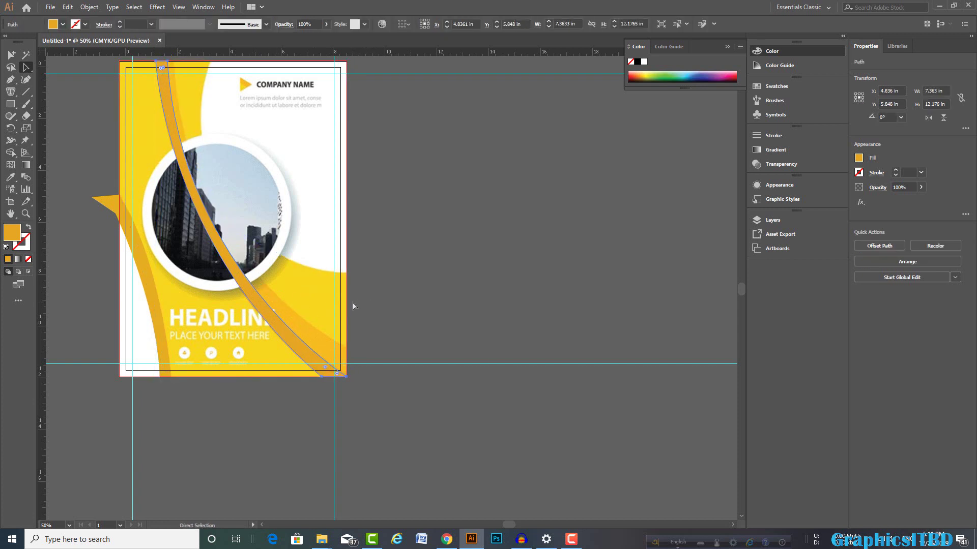
# Step: Select the orange band and nudge it right twice, then one step back left
pyautogui.press('v')
pyautogui.moveTo(26, 67); pyautogui.dragTo(49, 70)
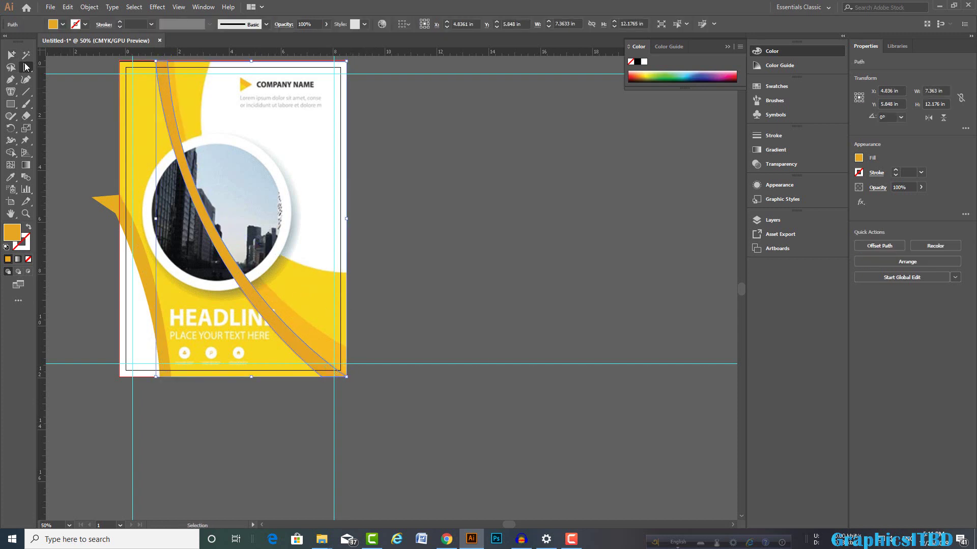
pyautogui.click(519, 219)
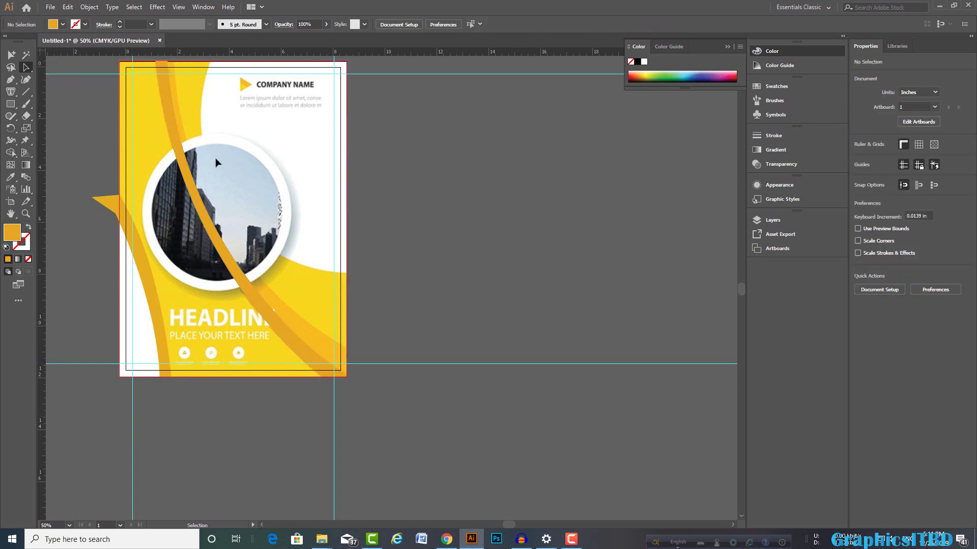
pyautogui.click(182, 161)
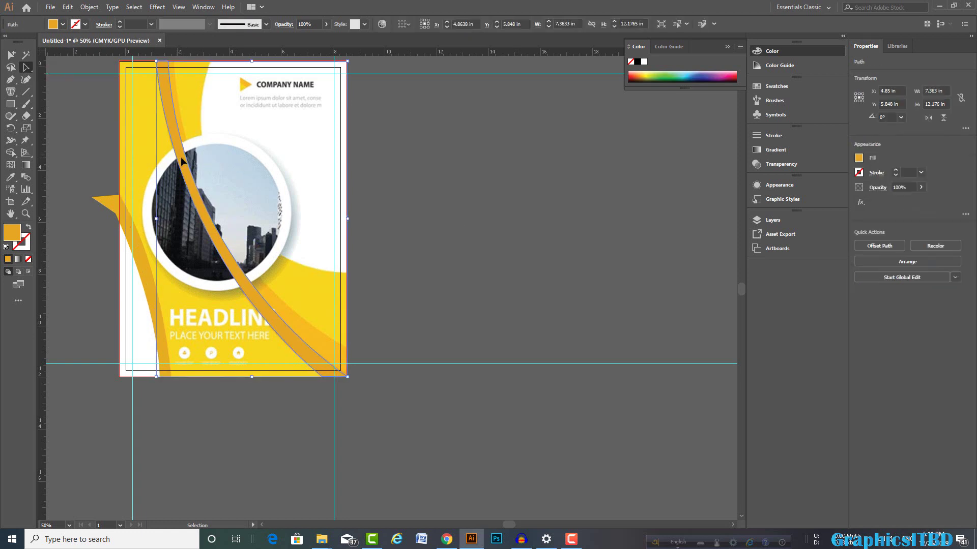
pyautogui.press('Right')
pyautogui.press('Right')
pyautogui.press('Right')
pyautogui.press('Right')
pyautogui.press('Right')
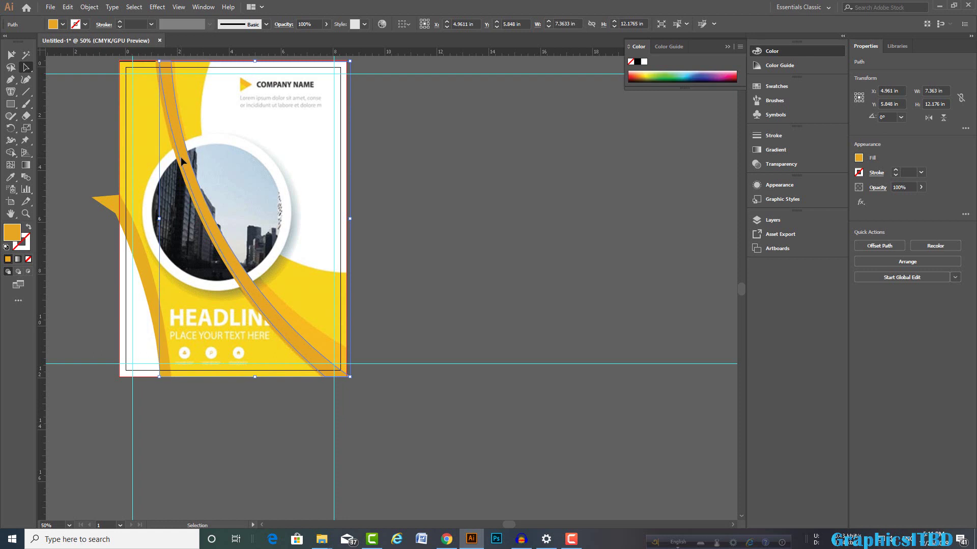
pyautogui.press('Right')
pyautogui.press('Right')
pyautogui.press('Right')
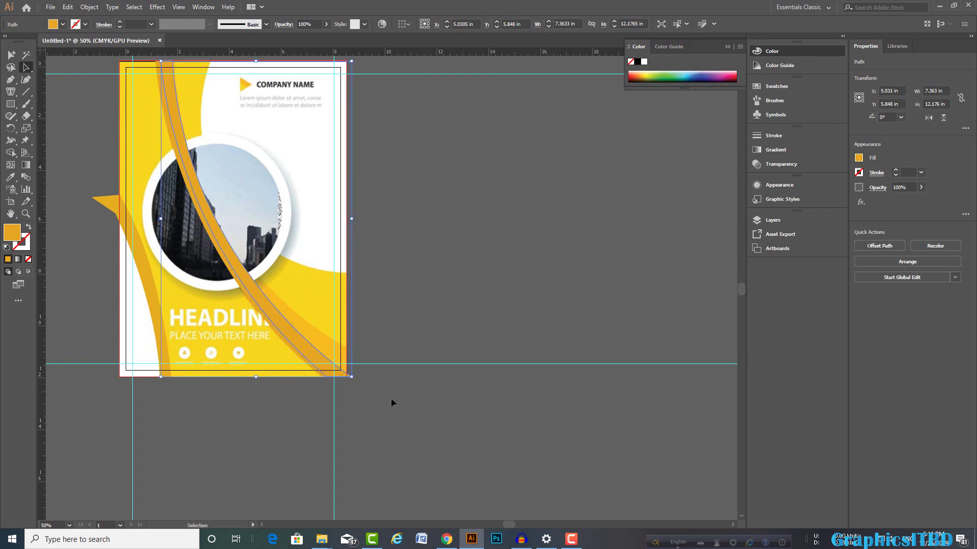
pyautogui.press('Left')
# Step: Pull the band's bottom-right anchor upward, then undo it and the earlier band edits
pyautogui.press('a')
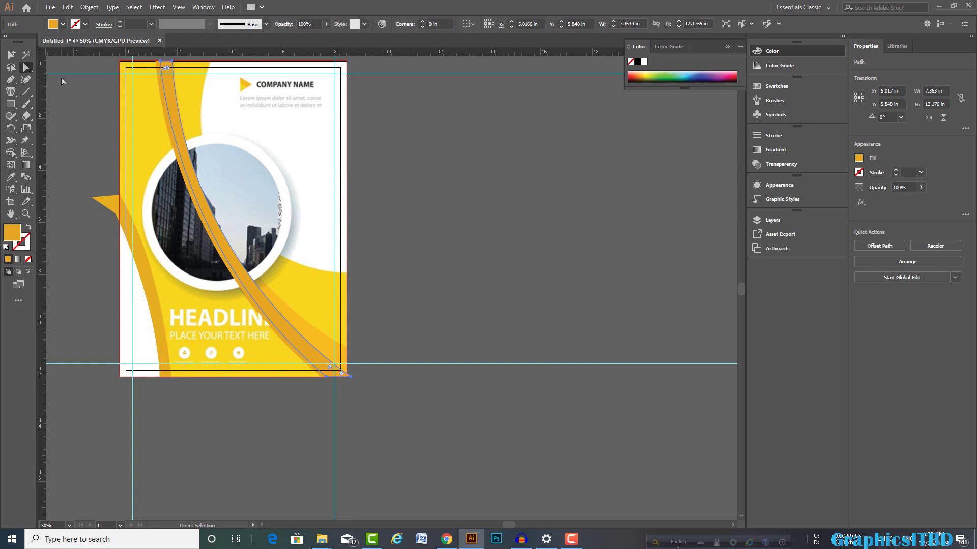
pyautogui.hotkey('ctrl', '+')
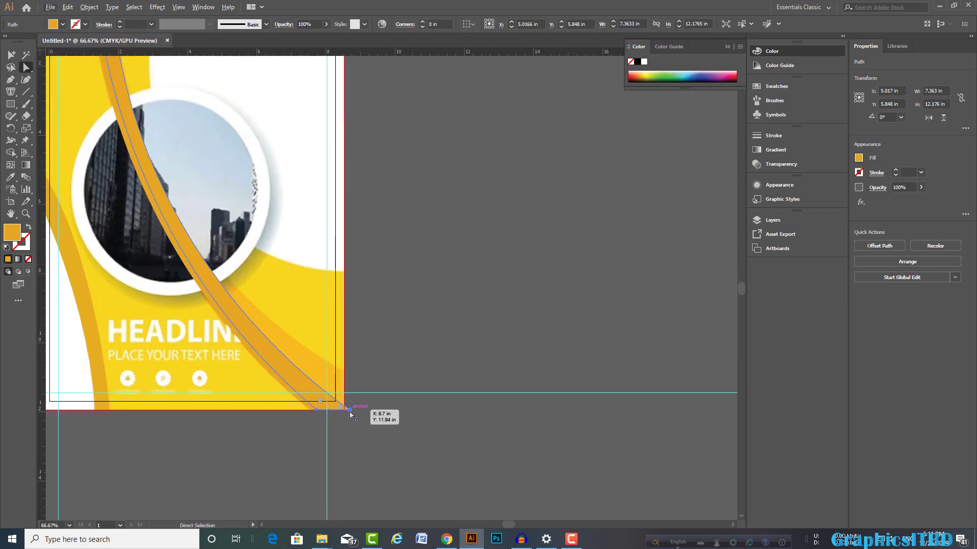
pyautogui.moveTo(350, 413); pyautogui.dragTo(354, 382)
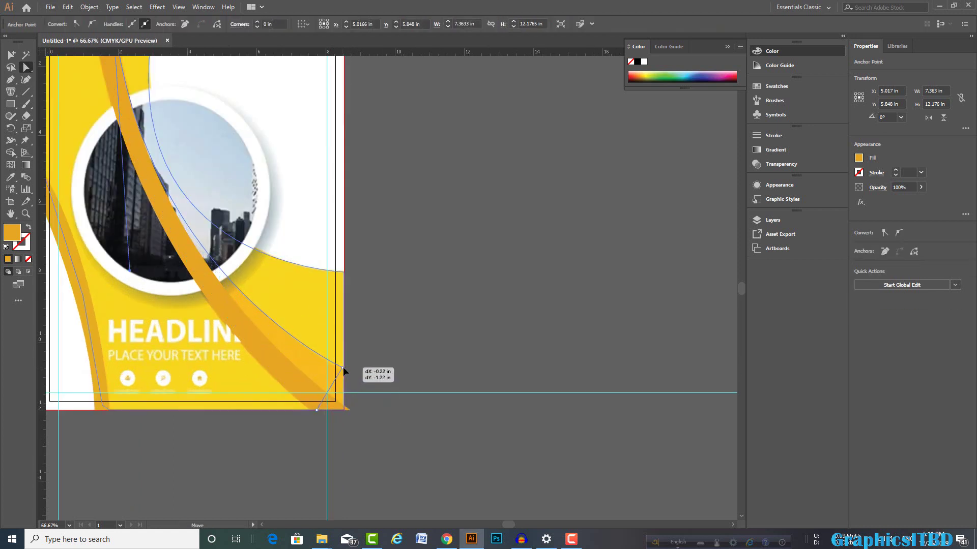
pyautogui.hotkey('ctrl', 'z')
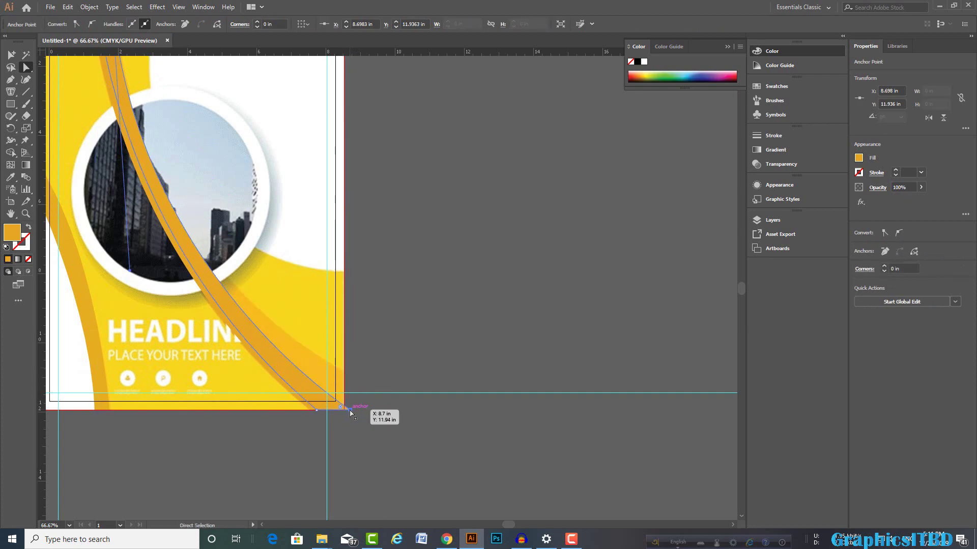
pyautogui.hotkey('ctrl', '-')
pyautogui.hotkey('ctrl', '-')
pyautogui.hotkey('ctrl', '-')
pyautogui.hotkey('ctrl', 'z')
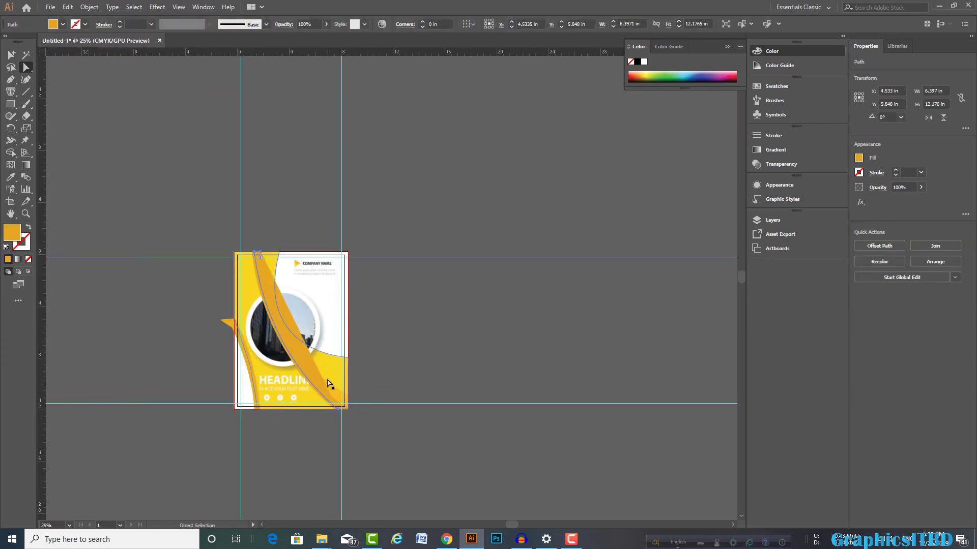
pyautogui.hotkey('ctrl', 'z')
# Step: Clear the selection and pick the Pen tool
pyautogui.click(26, 67)
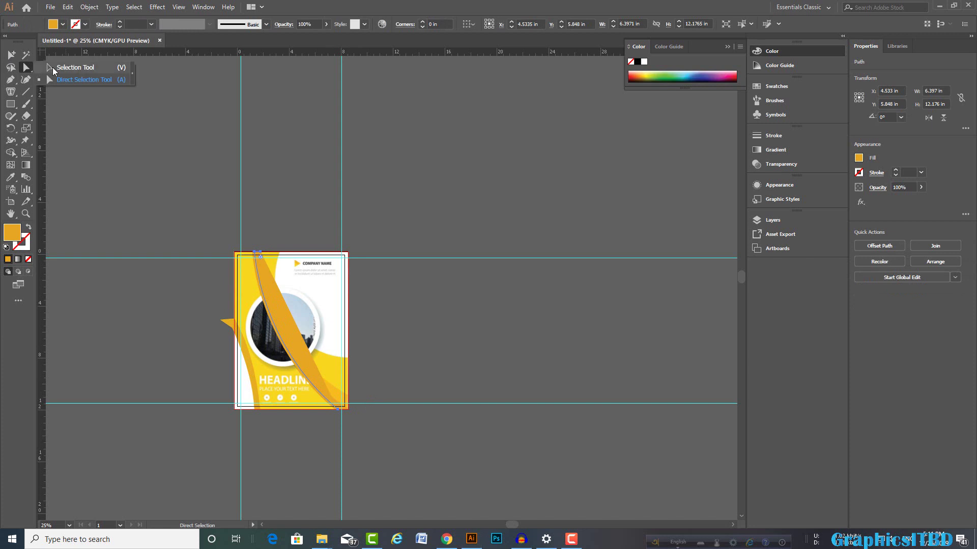
pyautogui.click(53, 68)
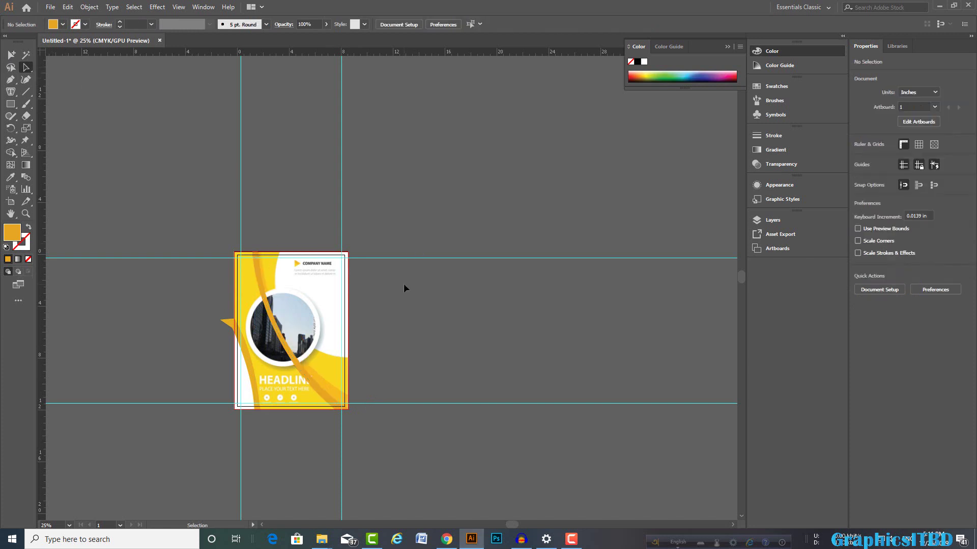
pyautogui.scroll(2, 405, 283)
pyautogui.scroll(-1, 410, 332)
pyautogui.scroll(-1, 425, 325)
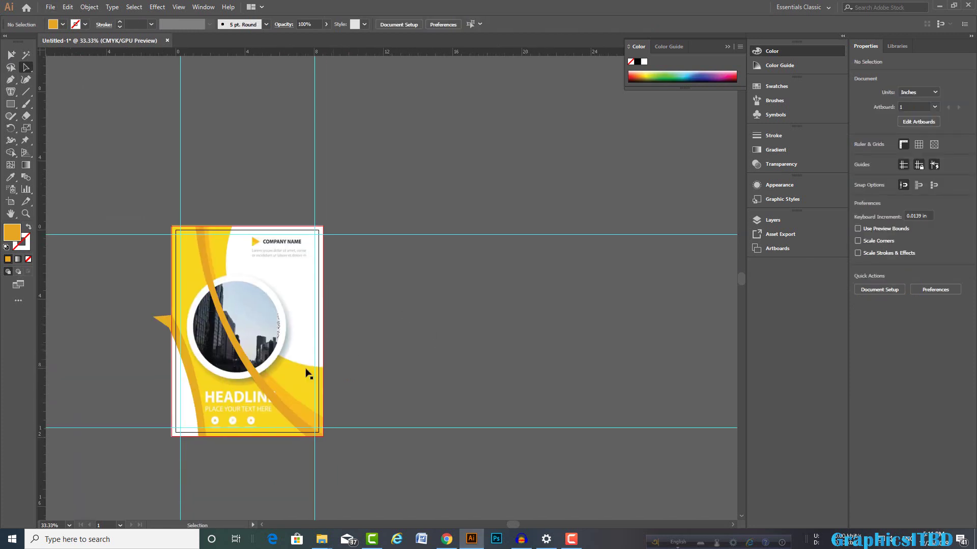
pyautogui.click(10, 79)
pyautogui.scroll(-2, 231, 232)
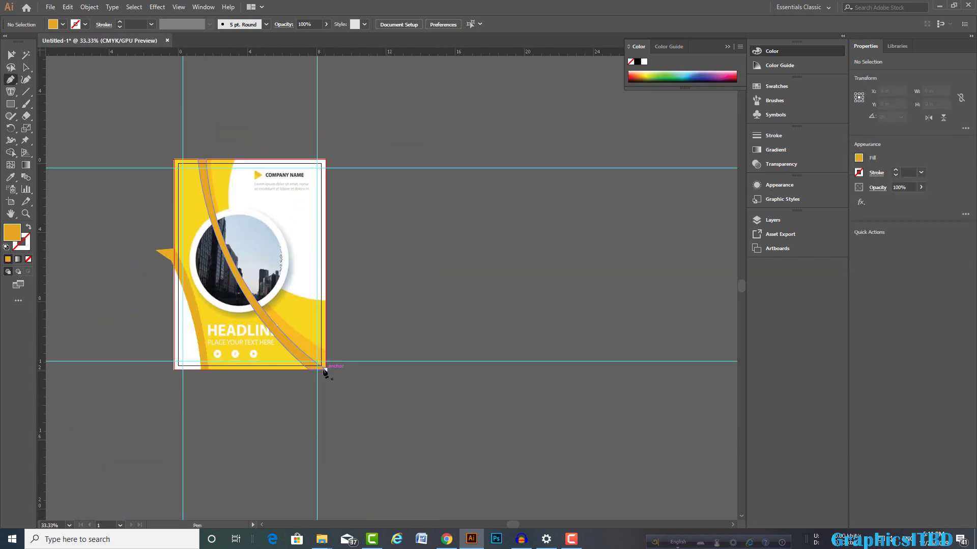
# Step: Pen-draw a no-fill curved band from the top edge to the bottom-right corner, then eyedropper the orange
pyautogui.click(324, 369)
pyautogui.moveTo(250, 202)
pyautogui.mouseDown()
pyautogui.moveTo(198, 137)
pyautogui.moveTo(239, 78)
pyautogui.moveTo(156, 131)
pyautogui.moveTo(188, 152)
pyautogui.mouseUp()
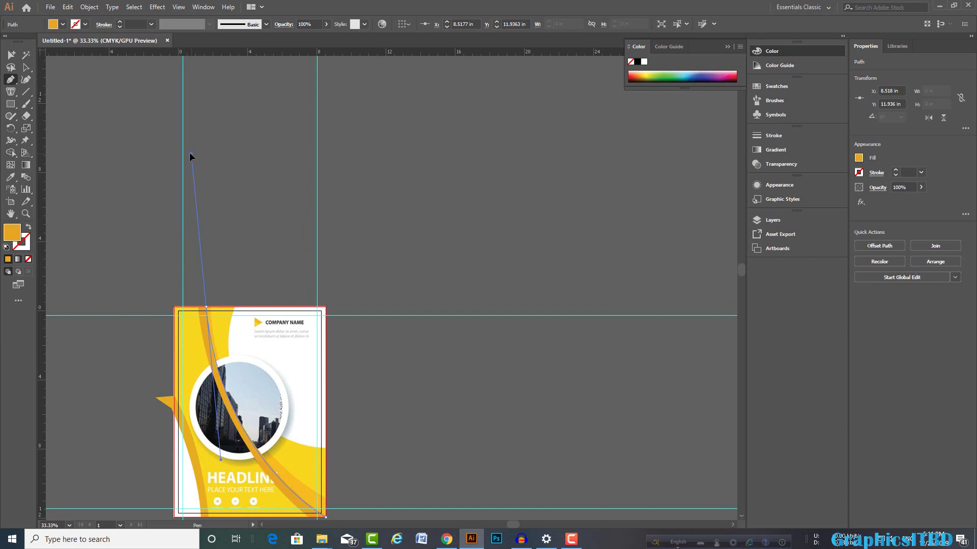
pyautogui.moveTo(189, 152); pyautogui.dragTo(189, 151)
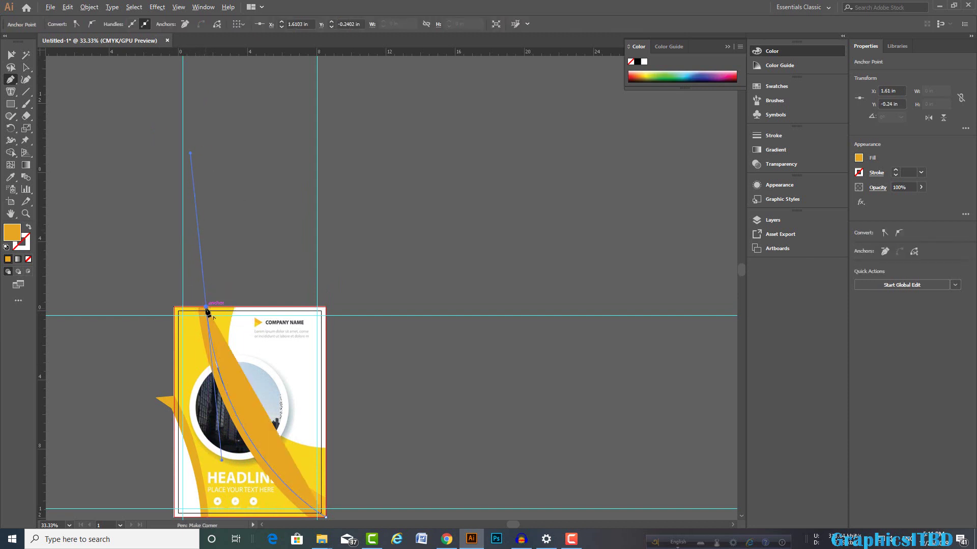
pyautogui.hotkey('ctrl', '=')
pyautogui.hotkey('ctrl', '=')
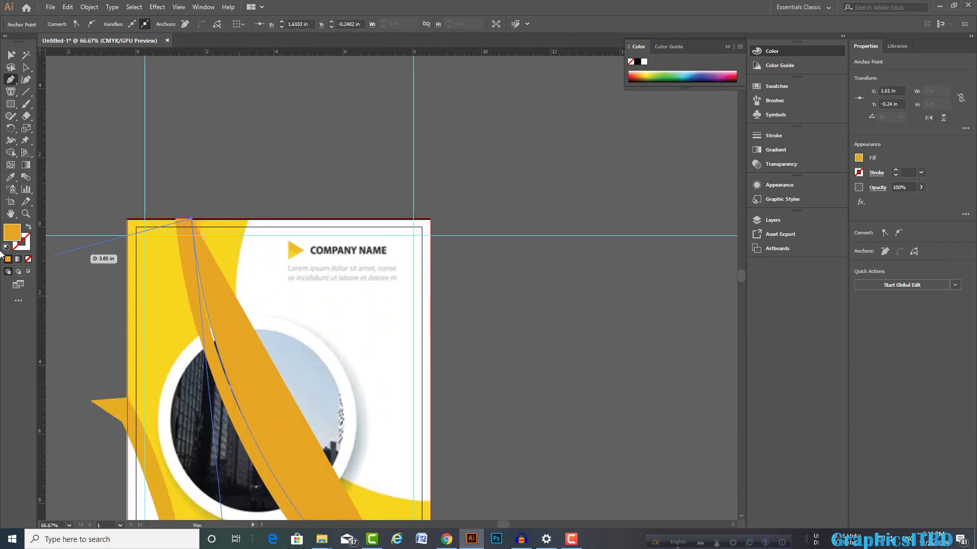
pyautogui.click(28, 260)
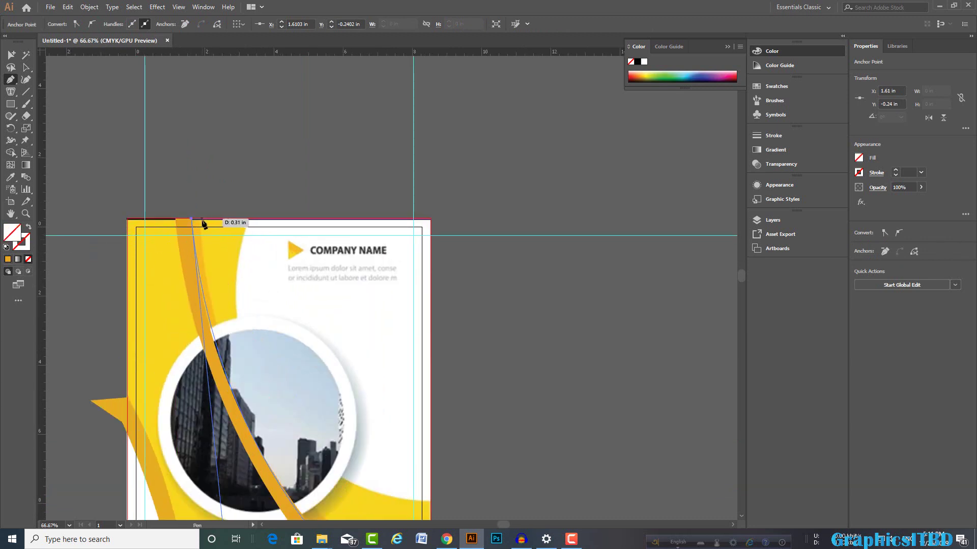
pyautogui.hotkey('ctrl', '-')
pyautogui.hotkey('ctrl', '-')
pyautogui.hotkey('ctrl', '-')
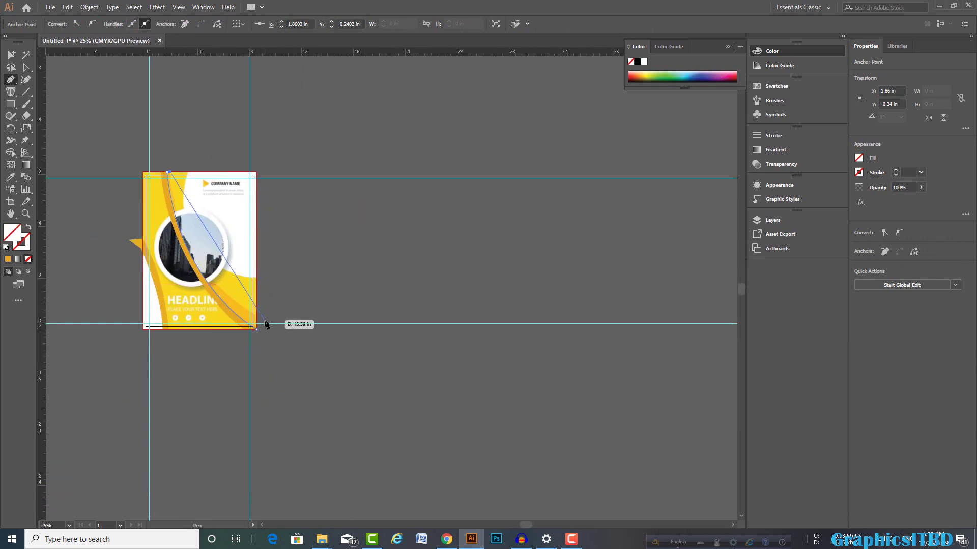
pyautogui.moveTo(257, 316)
pyautogui.mouseDown()
pyautogui.moveTo(377, 351)
pyautogui.moveTo(339, 359)
pyautogui.mouseUp()
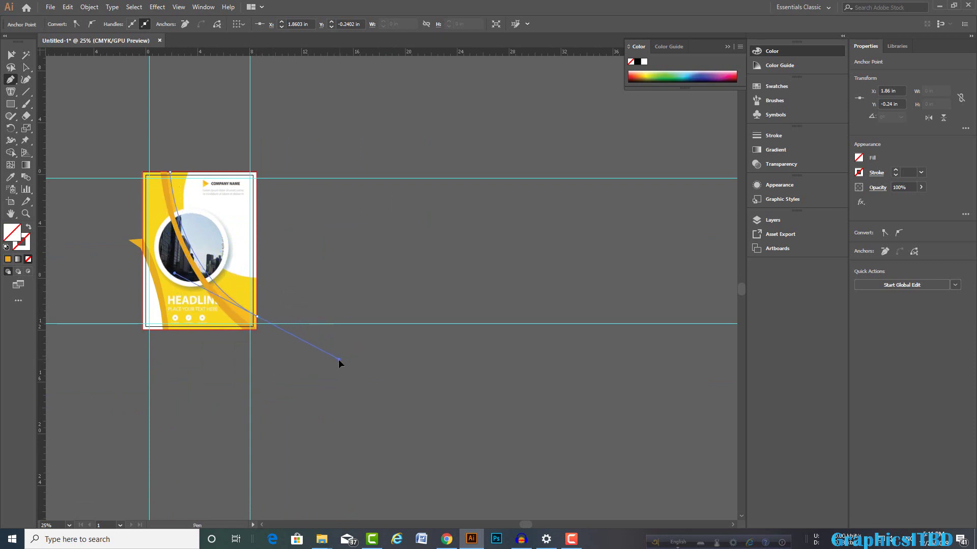
pyautogui.hotkey('ctrl', '+')
pyautogui.hotkey('ctrl', '+')
pyautogui.hotkey('ctrl', '+')
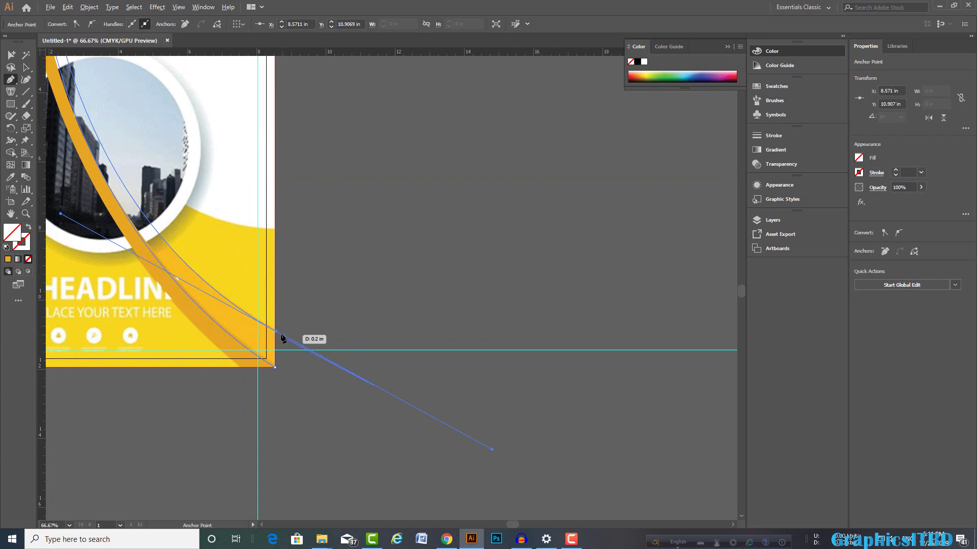
pyautogui.click(276, 331)
pyautogui.click(274, 366)
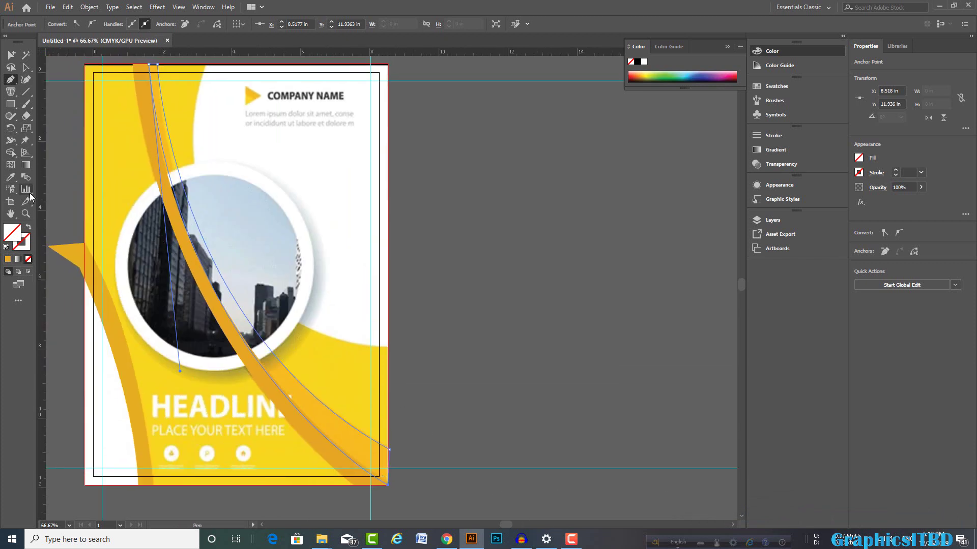
pyautogui.click(10, 177)
pyautogui.click(332, 413)
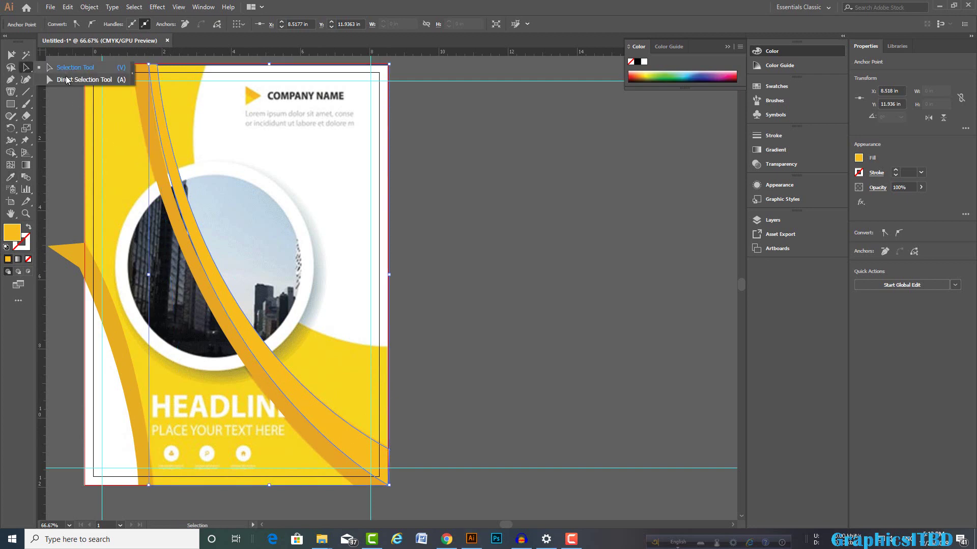
# Step: Adjust the new band's top anchor handle so its curve follows the page's top edge, then deselect
pyautogui.click(26, 68)
pyautogui.click(151, 65)
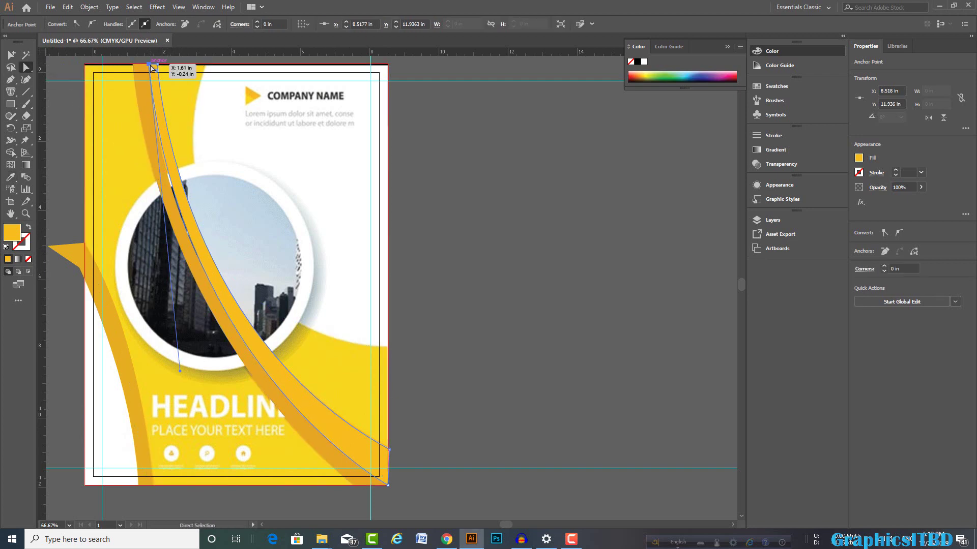
pyautogui.moveTo(179, 374); pyautogui.dragTo(175, 372)
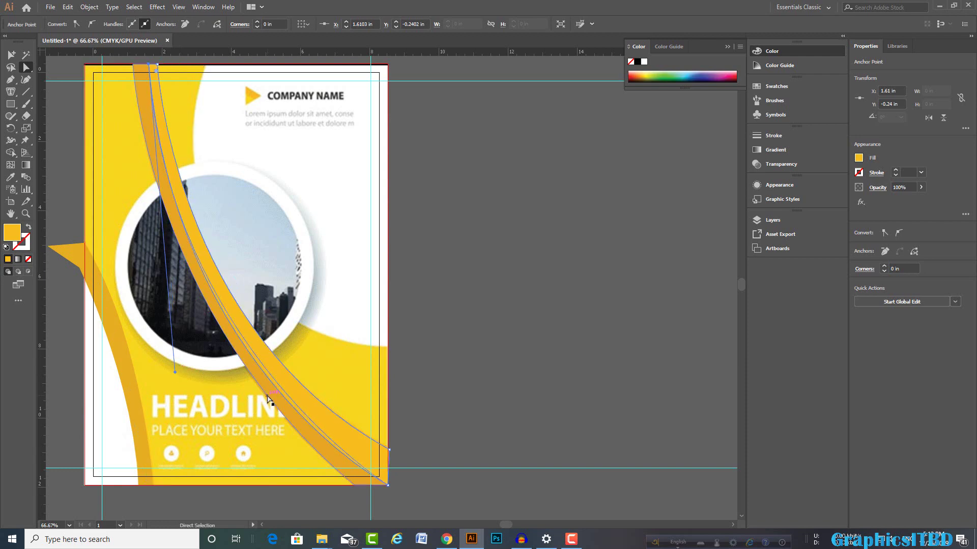
pyautogui.scroll(-2, 270, 400)
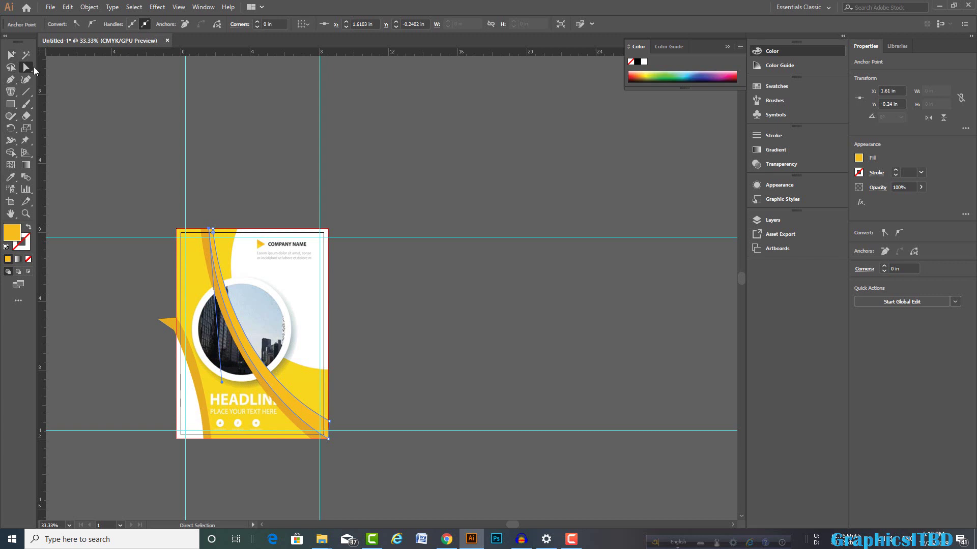
pyautogui.press('v')
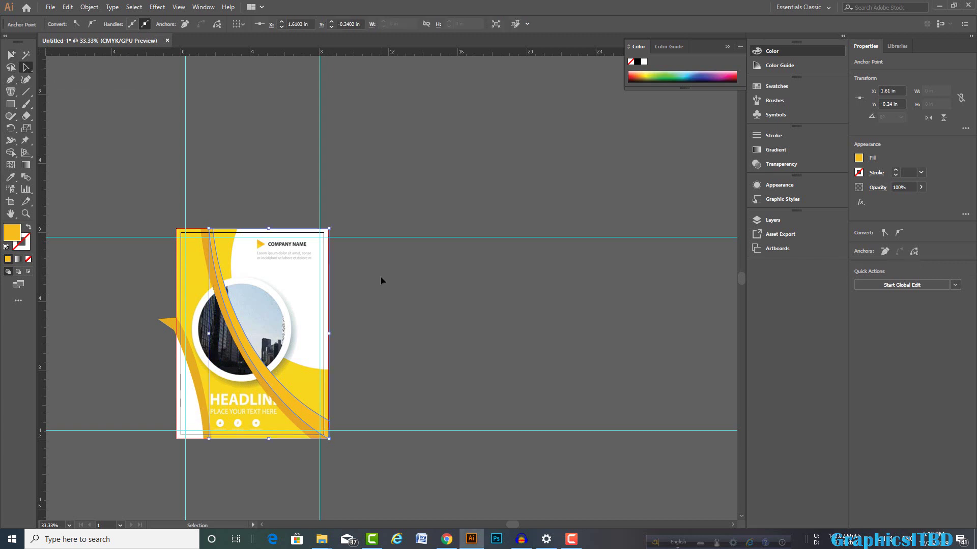
pyautogui.click(382, 280)
pyautogui.scroll(2, 308, 394)
pyautogui.scroll(-1, 290, 422)
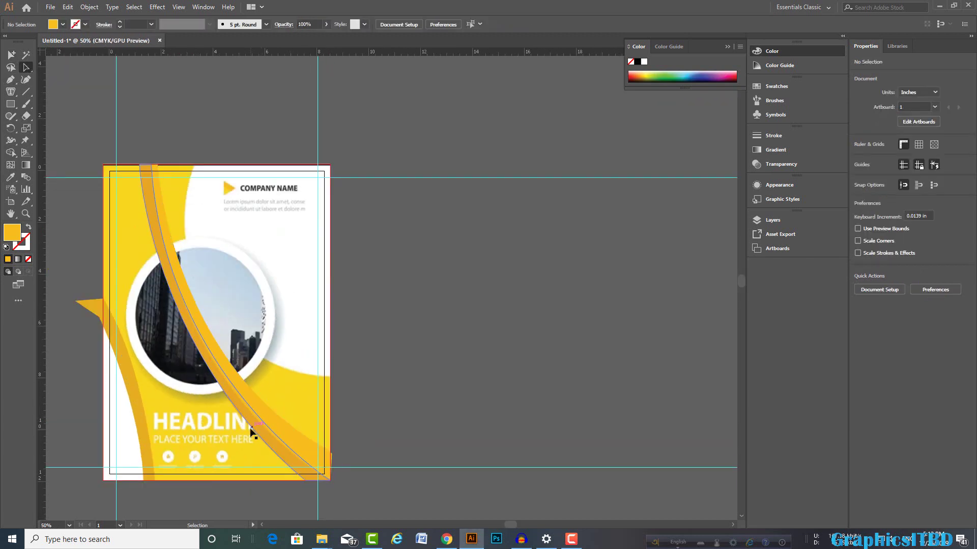
# Step: Bring the curved band forward one level with Arrange > Bring Forward
pyautogui.rightClick(251, 430)
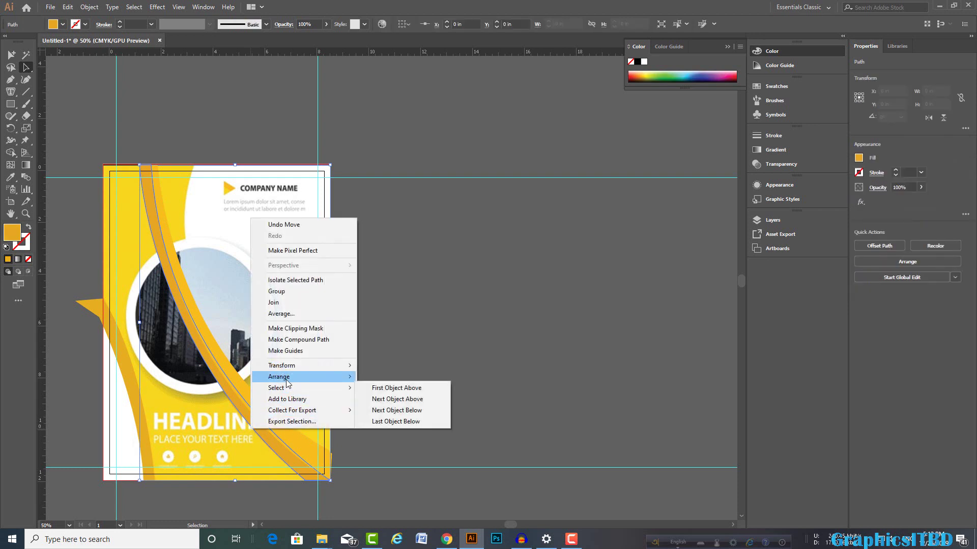
pyautogui.moveTo(279, 376)
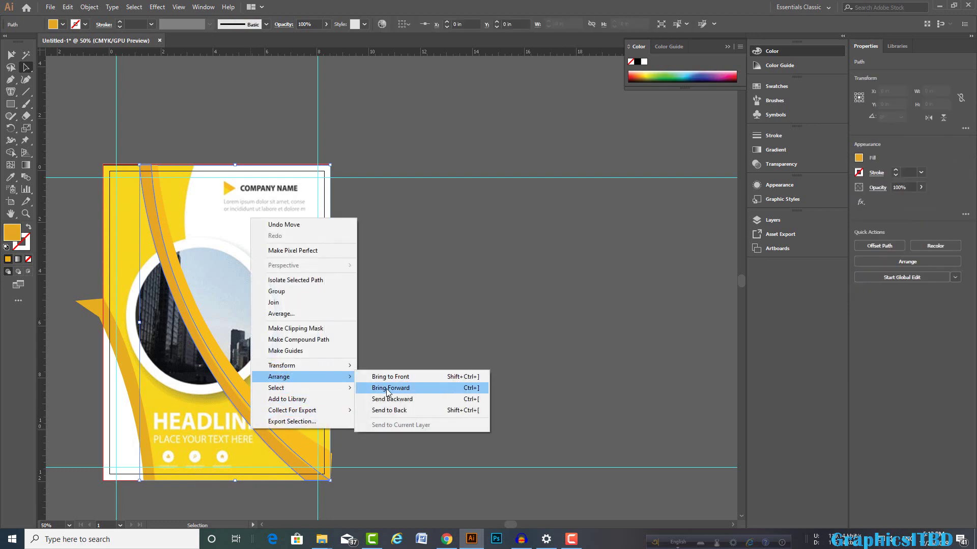
pyautogui.click(413, 389)
pyautogui.click(402, 419)
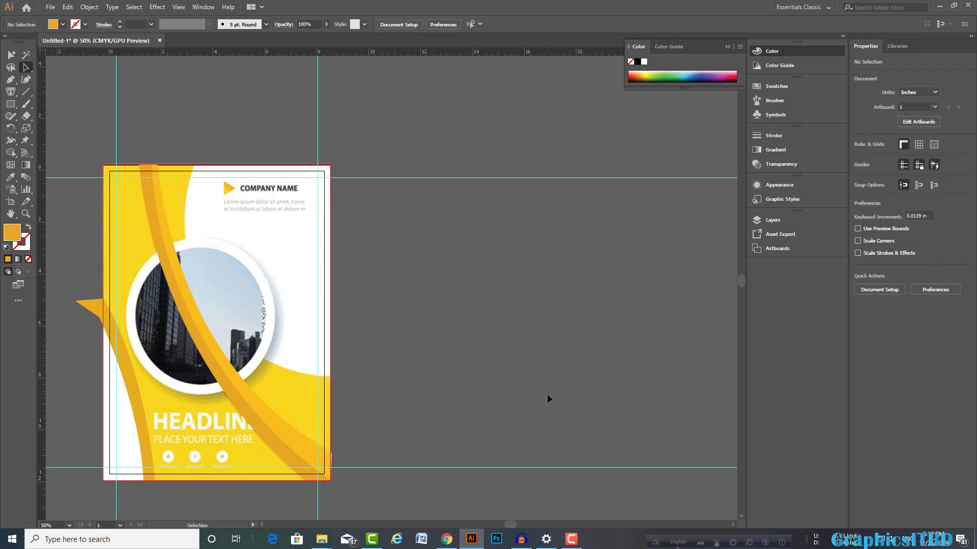
pyautogui.scroll(-2, 548, 393)
pyautogui.scroll(1, 430, 384)
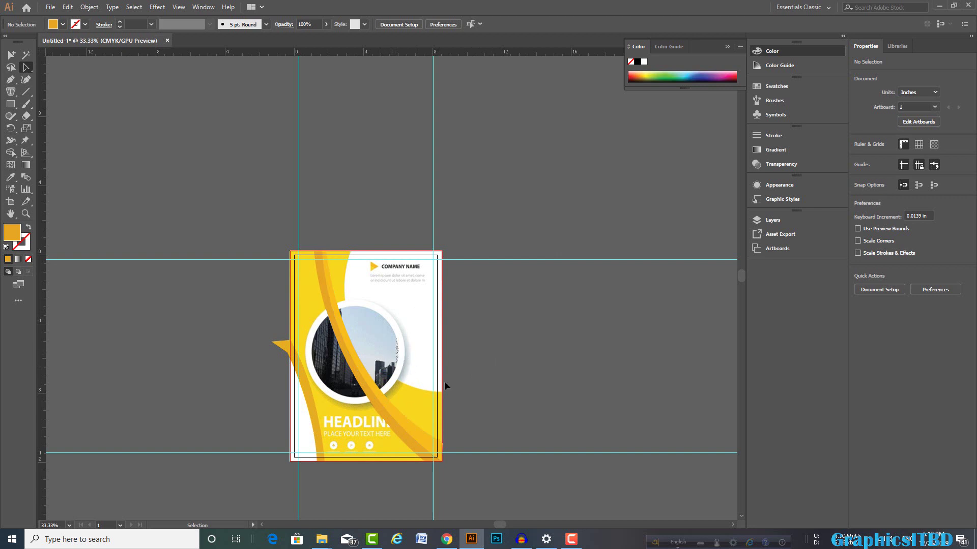
pyautogui.scroll(2, 457, 407)
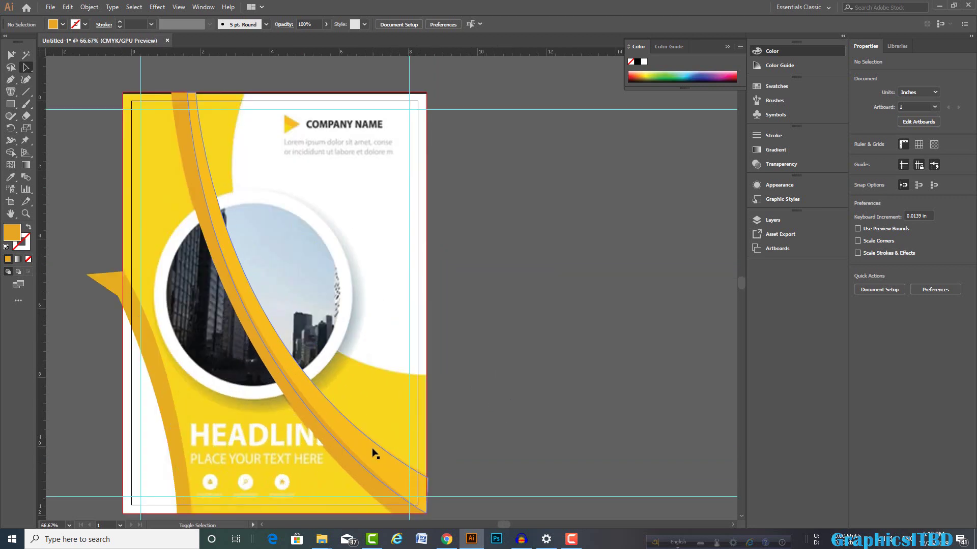
# Step: Group the selected yellow bands with Object > Group
pyautogui.click(345, 460)
pyautogui.rightClick(345, 455)
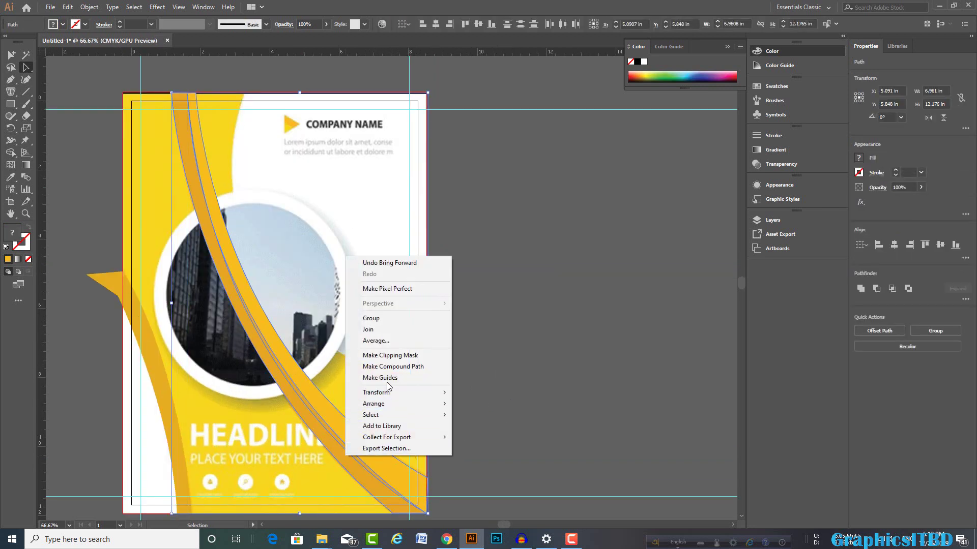
pyautogui.click(89, 7)
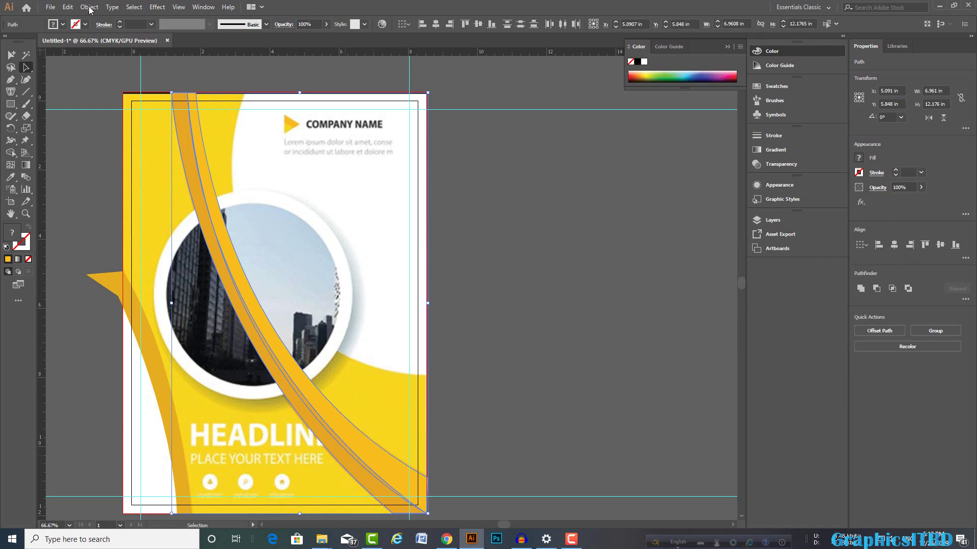
pyautogui.click(118, 47)
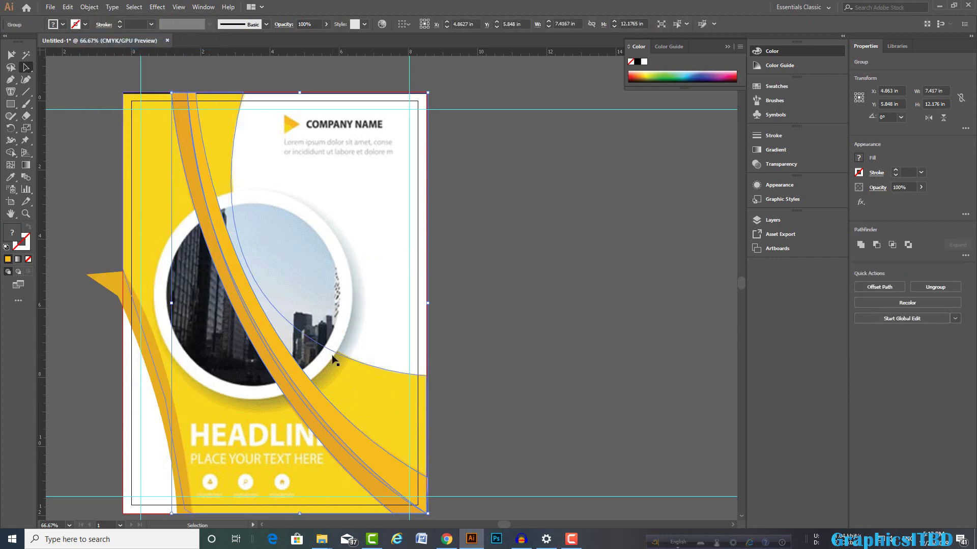
# Step: Send the band group backward twice, behind the photo circle and HEADLINE text
pyautogui.rightClick(283, 351)
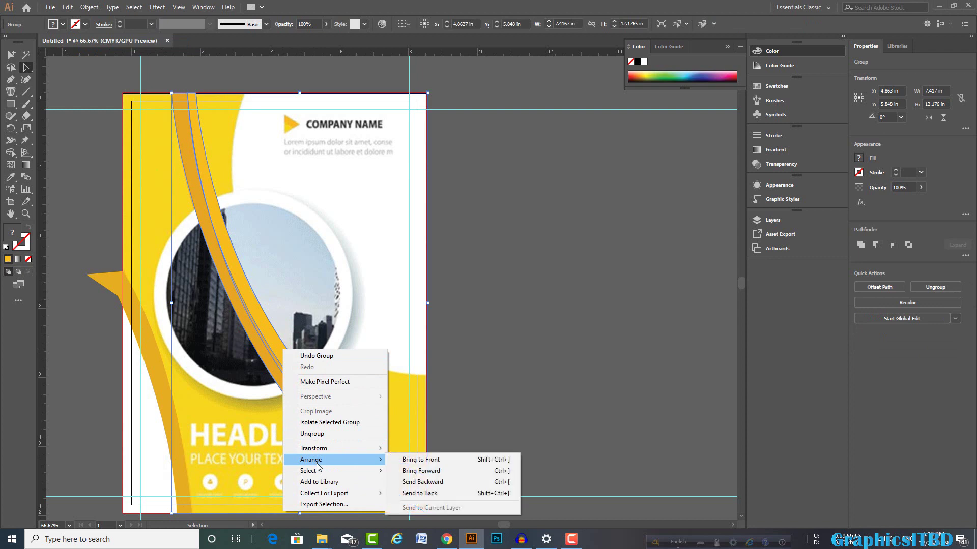
pyautogui.moveTo(384, 398)
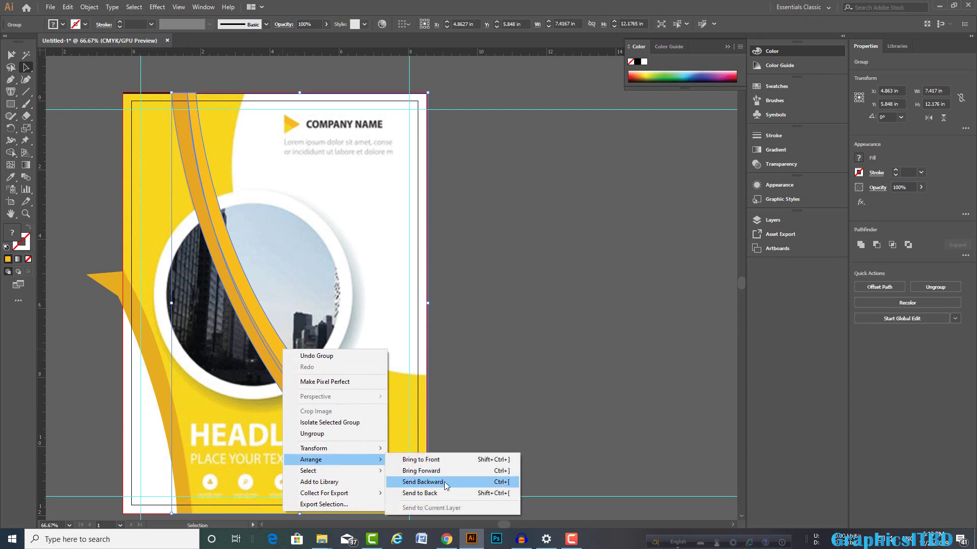
pyautogui.click(447, 486)
pyautogui.rightClick(356, 454)
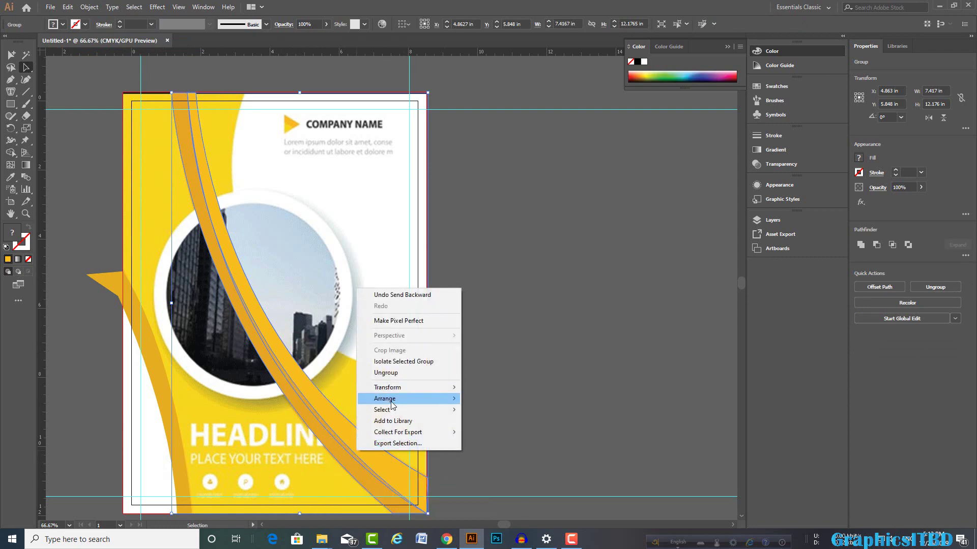
pyautogui.click(522, 426)
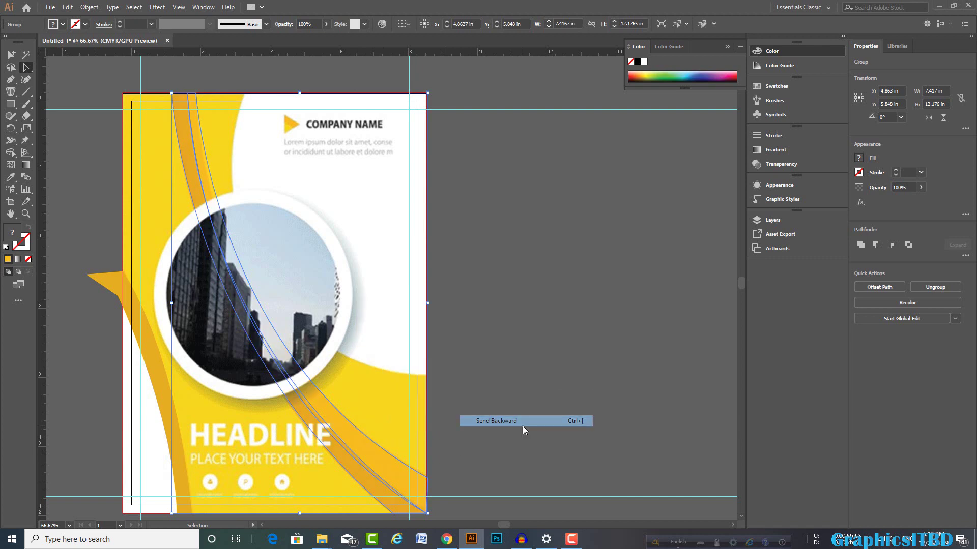
pyautogui.click(561, 411)
pyautogui.scroll(-1, 516, 374)
# Step: Drag the photo and headline group off the artboard to the left
pyautogui.scroll(-1, 516, 375)
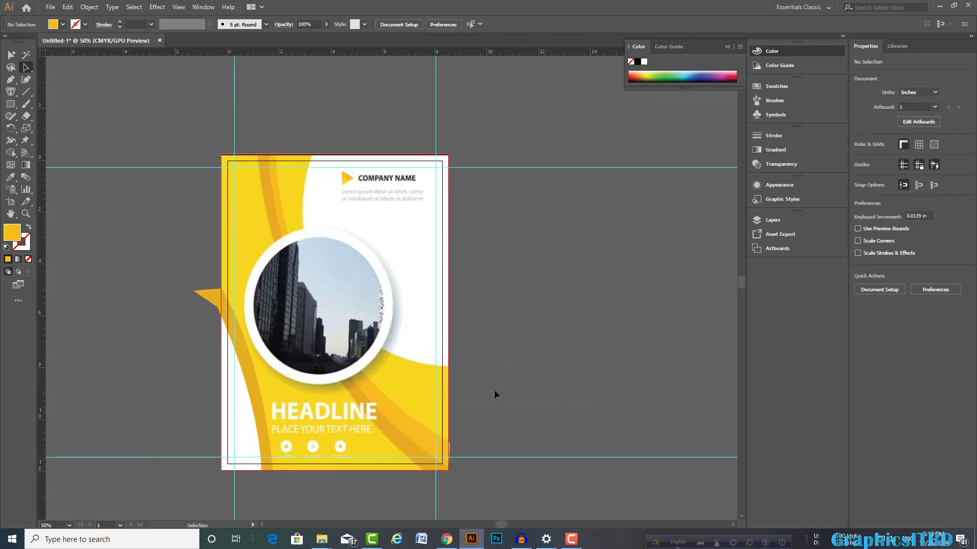
pyautogui.scroll(-1, 444, 334)
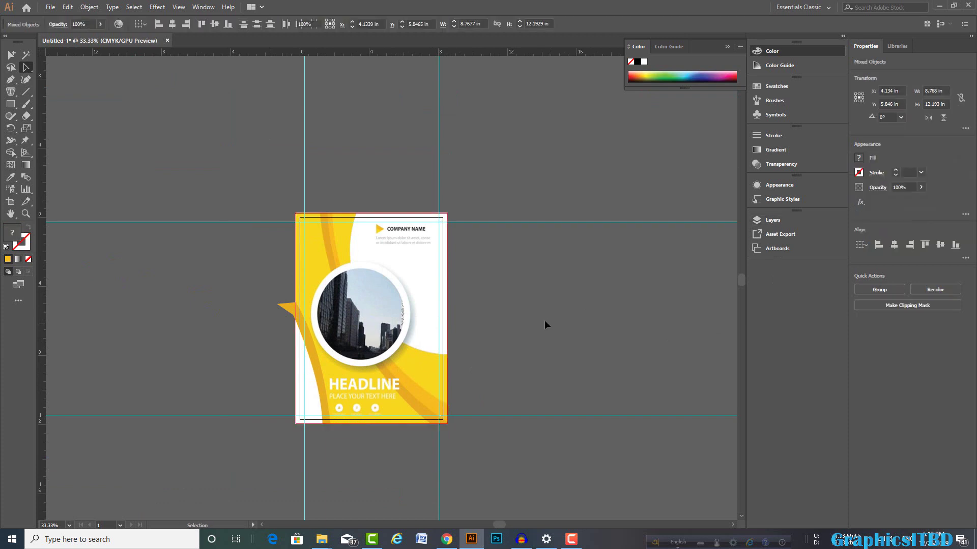
pyautogui.scroll(-2, 544, 320)
pyautogui.moveTo(464, 334); pyautogui.dragTo(290, 315)
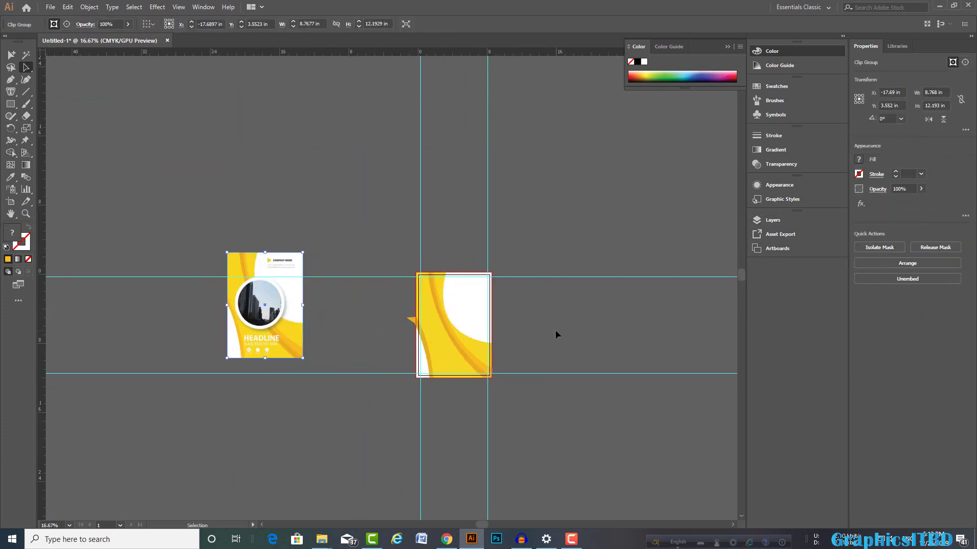
pyautogui.scroll(1, 519, 332)
# Step: Drag the photo and headline group back onto the page and select the Ellipse Tool
pyautogui.scroll(1, 432, 323)
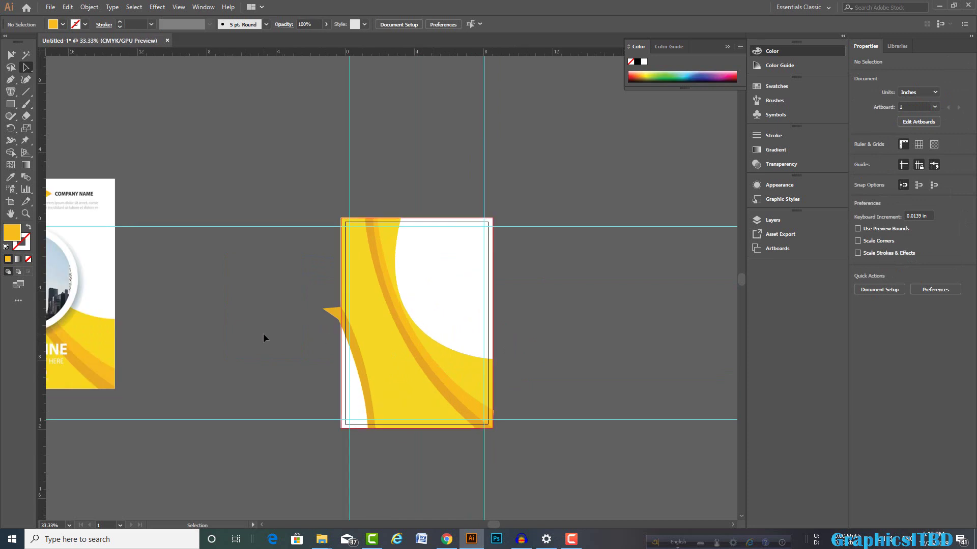
pyautogui.hscroll(-2, 503, 349)
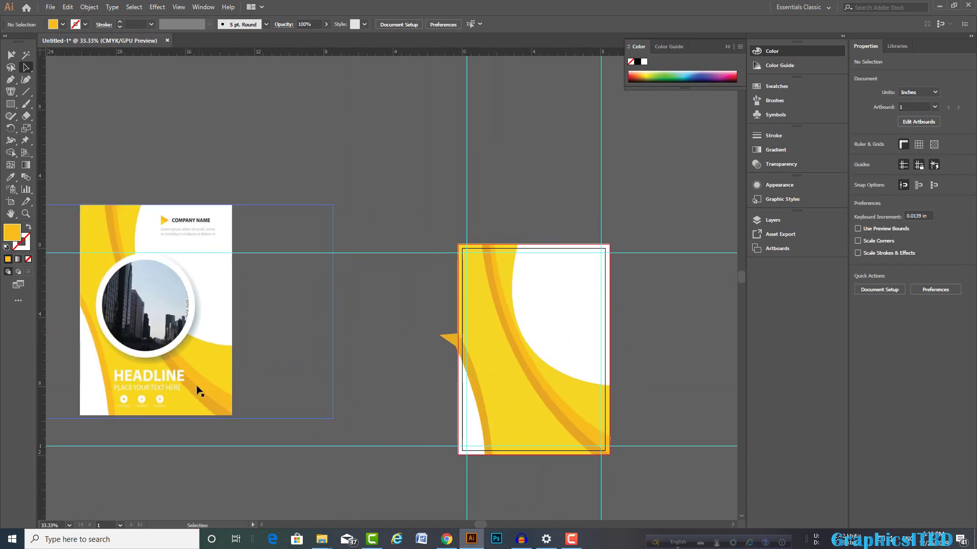
pyautogui.moveTo(199, 392); pyautogui.dragTo(577, 431)
pyautogui.scroll(1, 658, 340)
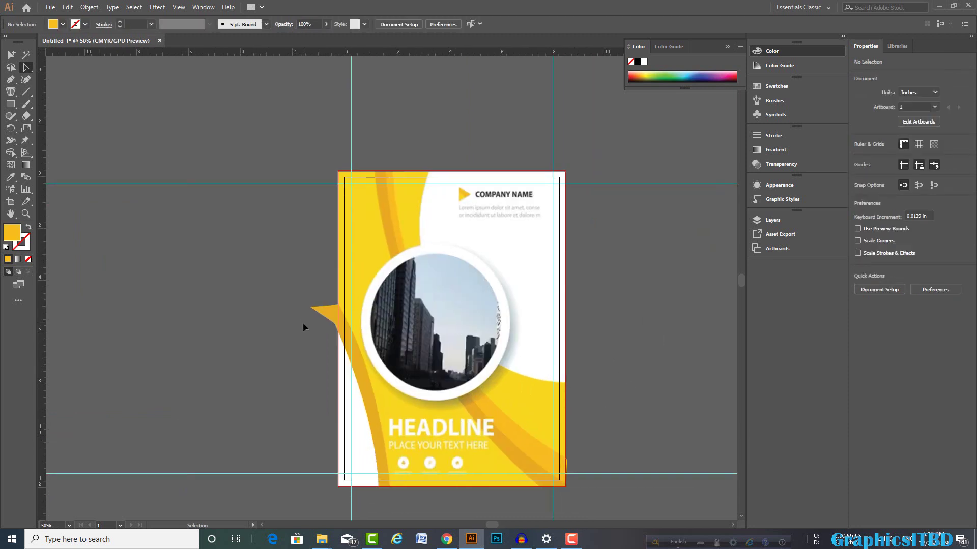
pyautogui.moveTo(10, 104); pyautogui.dragTo(48, 128)
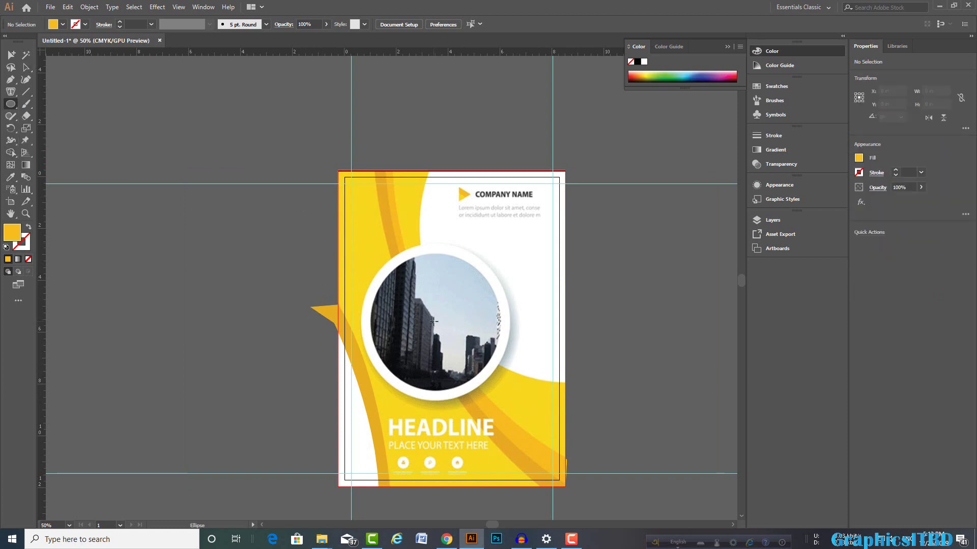
# Step: Draw a circle over the round photo and nudge it right and down into place
pyautogui.moveTo(433, 321); pyautogui.dragTo(508, 378)
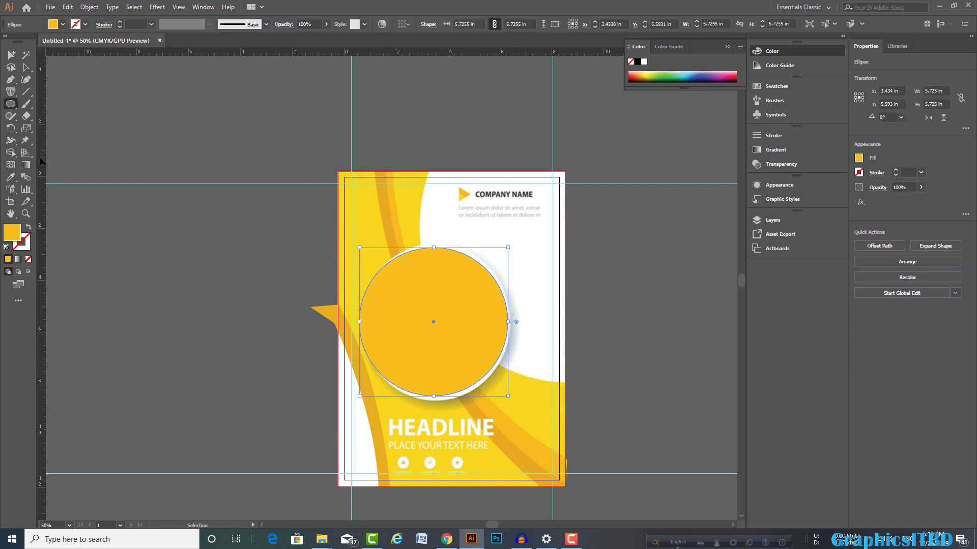
pyautogui.click(25, 67)
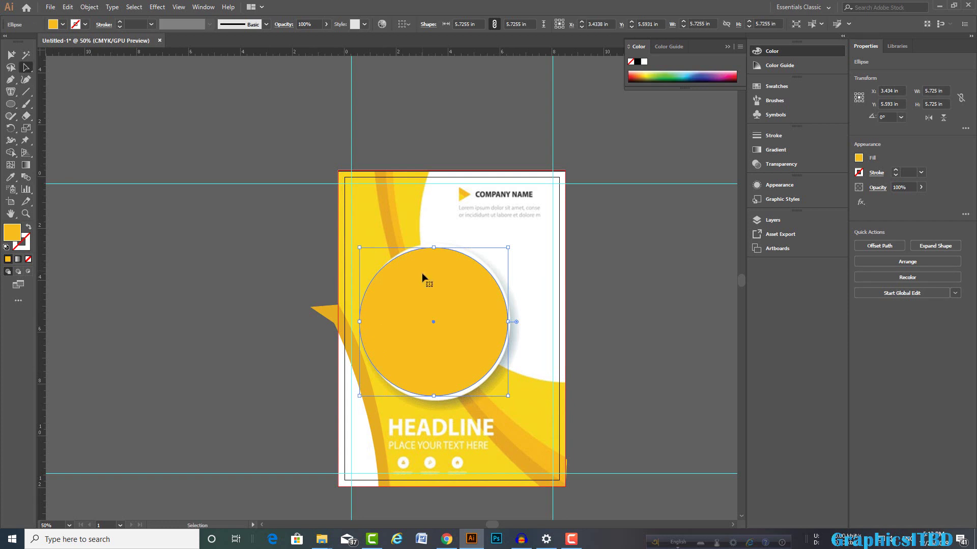
pyautogui.moveTo(427, 307); pyautogui.dragTo(429, 307)
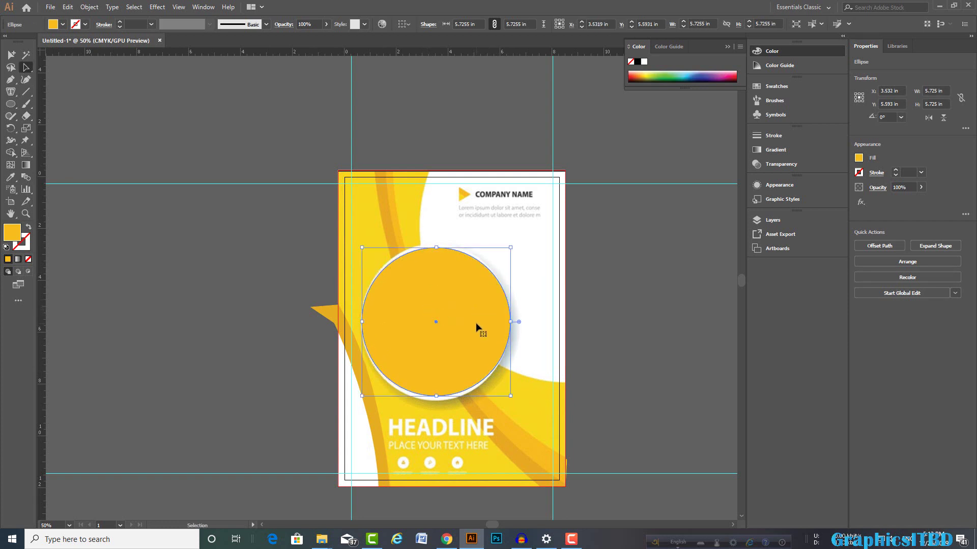
pyautogui.press('Down')
pyautogui.scroll(1, 519, 333)
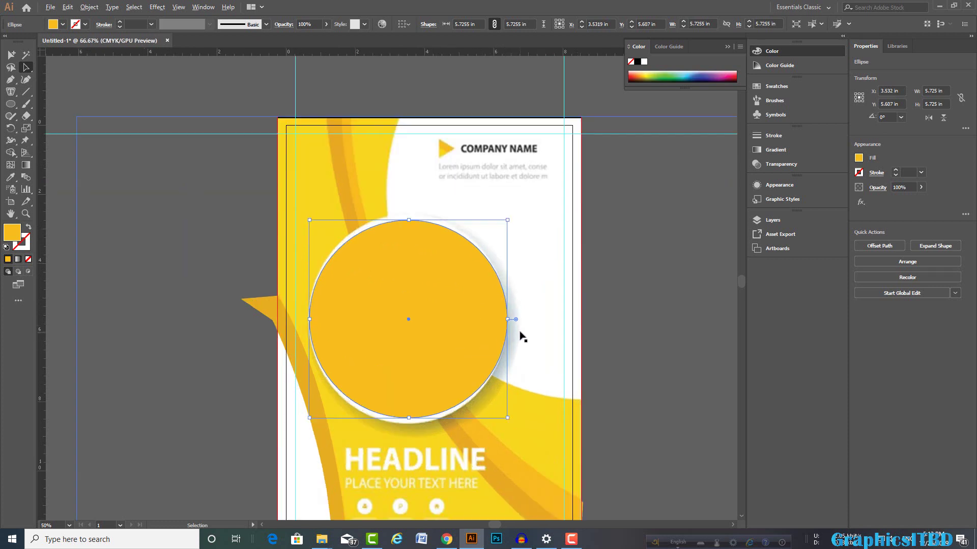
pyautogui.scroll(-1, 523, 300)
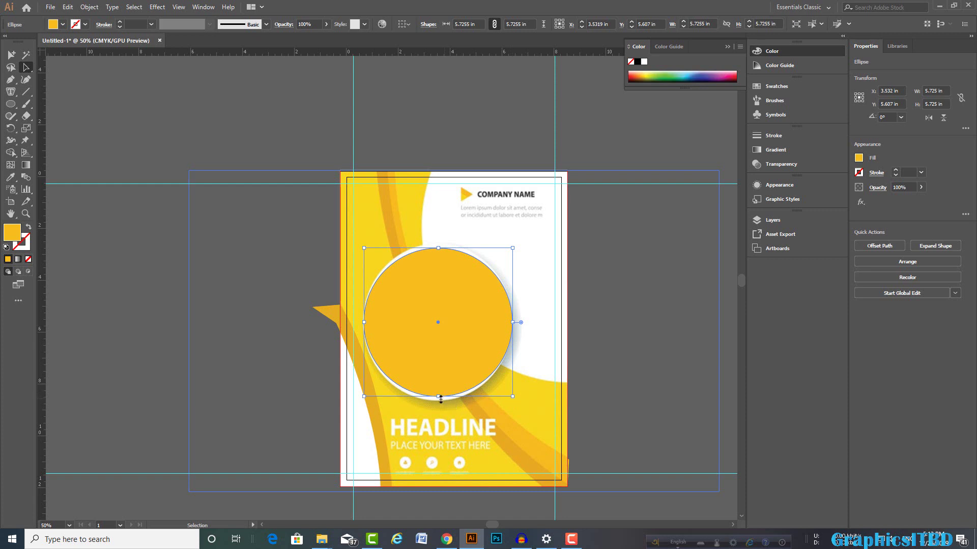
# Step: Stretch the circle to about 5.73 × 6.12 in to fit the frame and fill it white
pyautogui.moveTo(440, 399); pyautogui.dragTo(440, 400)
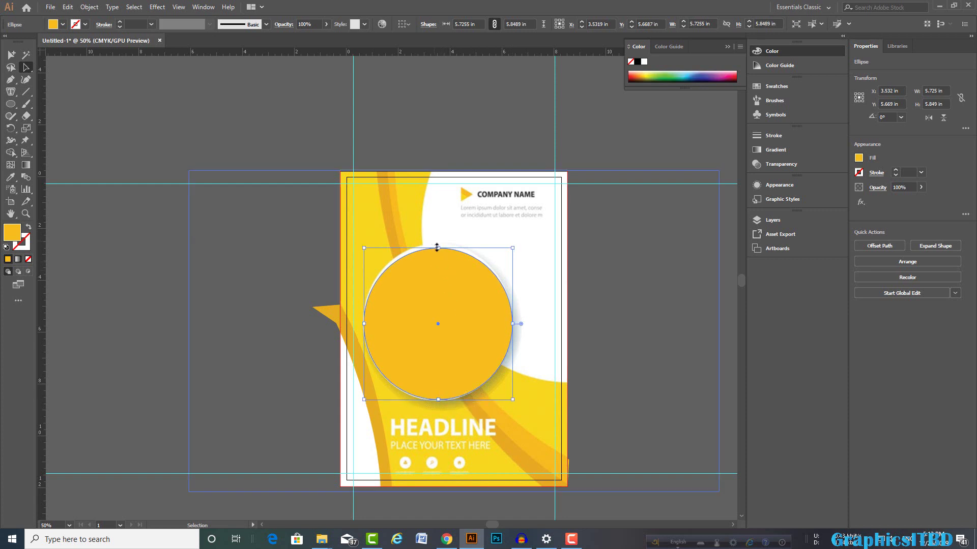
pyautogui.moveTo(438, 247); pyautogui.dragTo(438, 243)
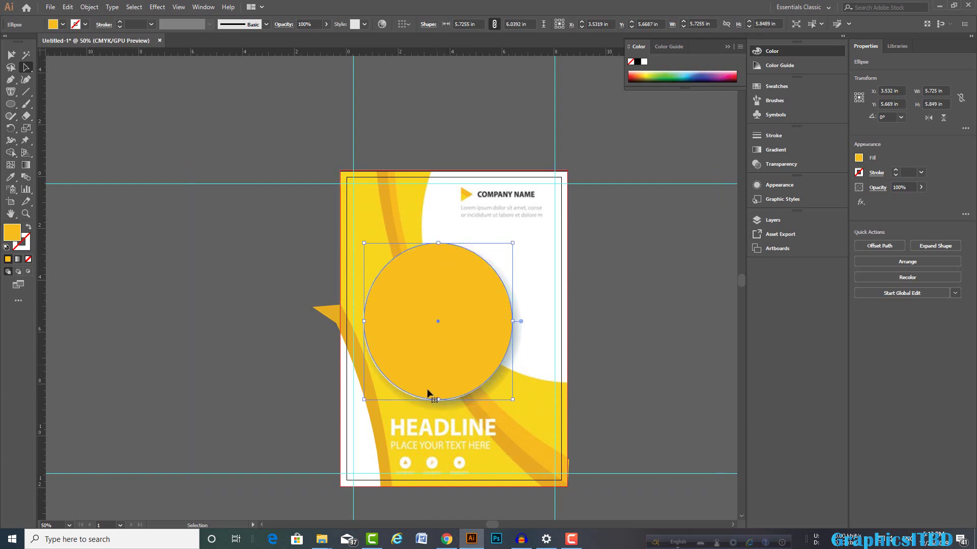
pyautogui.moveTo(439, 400); pyautogui.dragTo(439, 402)
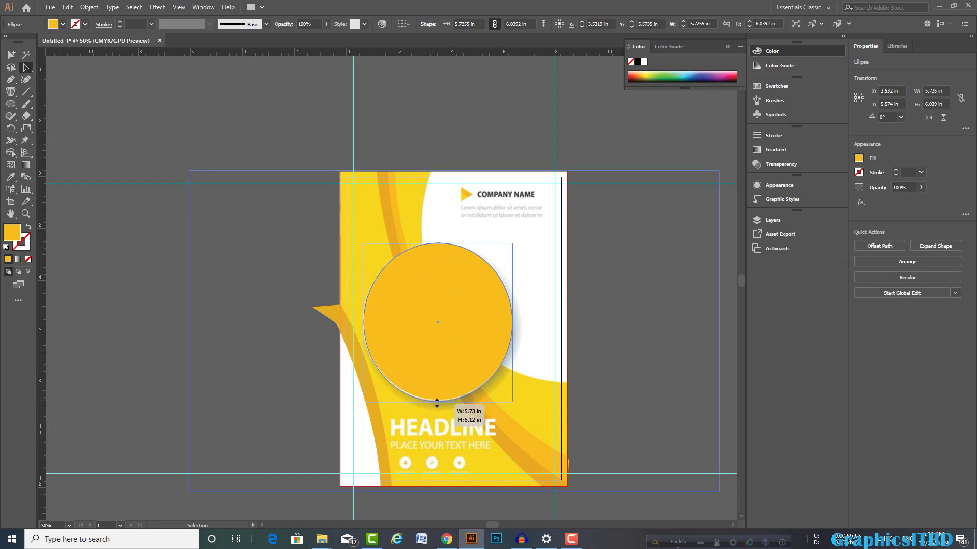
pyautogui.click(625, 391)
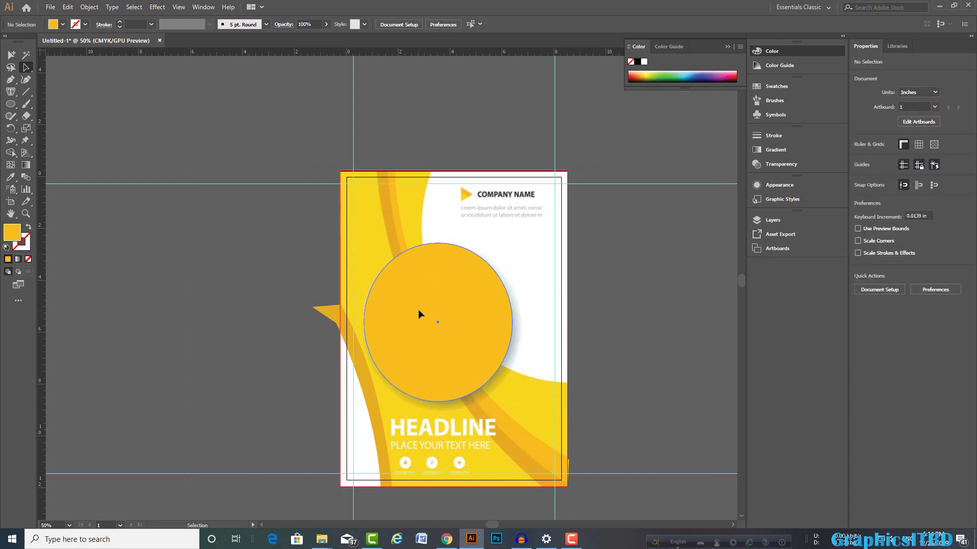
pyautogui.click(418, 310)
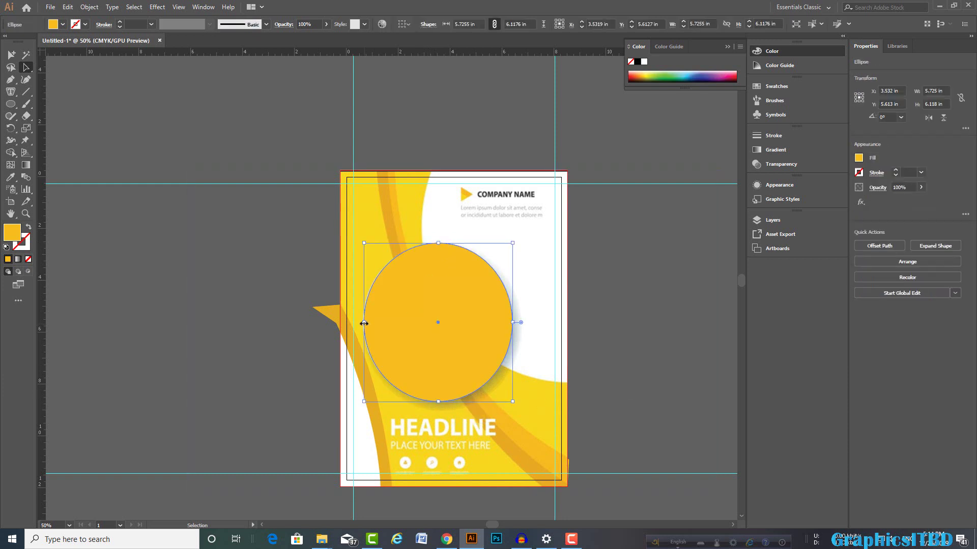
pyautogui.click(650, 360)
pyautogui.click(463, 346)
pyautogui.click(10, 177)
pyautogui.click(486, 233)
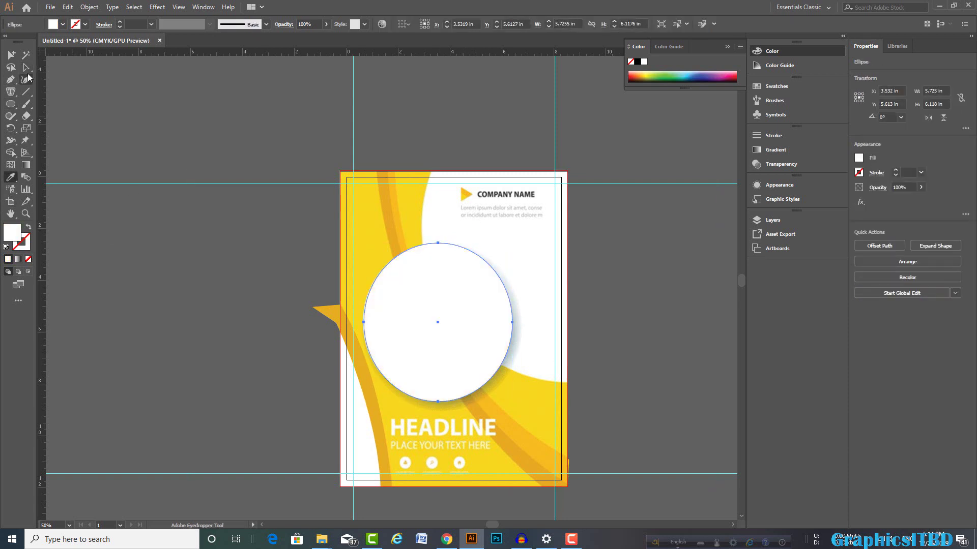
# Step: Move the white circle aside to check the photo underneath, then undo the move
pyautogui.click(25, 67)
pyautogui.moveTo(363, 321); pyautogui.dragTo(94, 320)
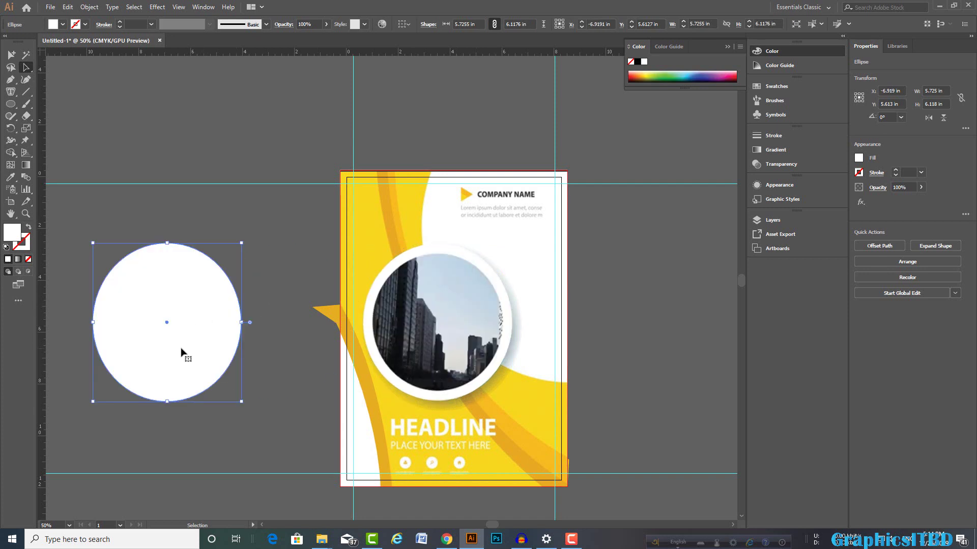
pyautogui.hotkey('ctrl', 'z')
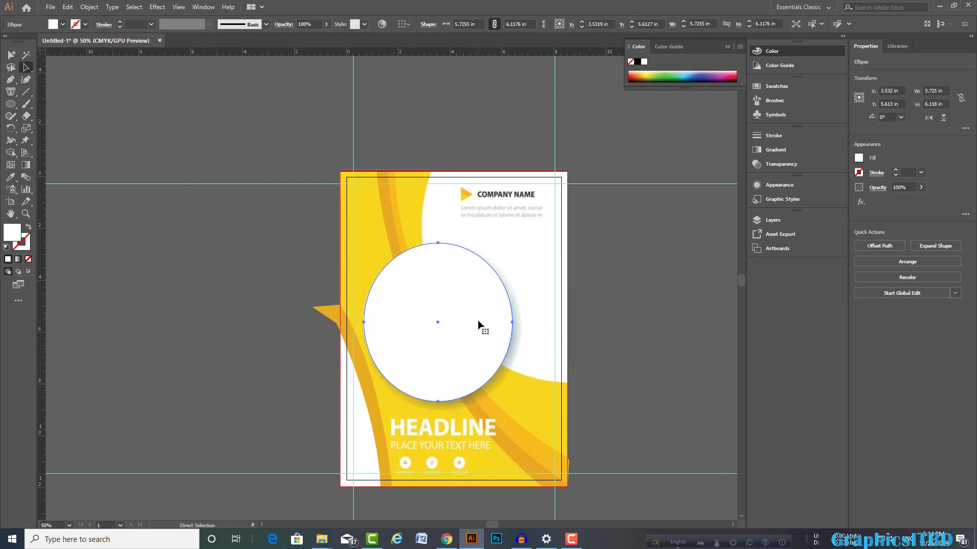
# Step: Scale the circle down around its centre to about 4.94 × 5.28 in and fill it black
pyautogui.press('v')
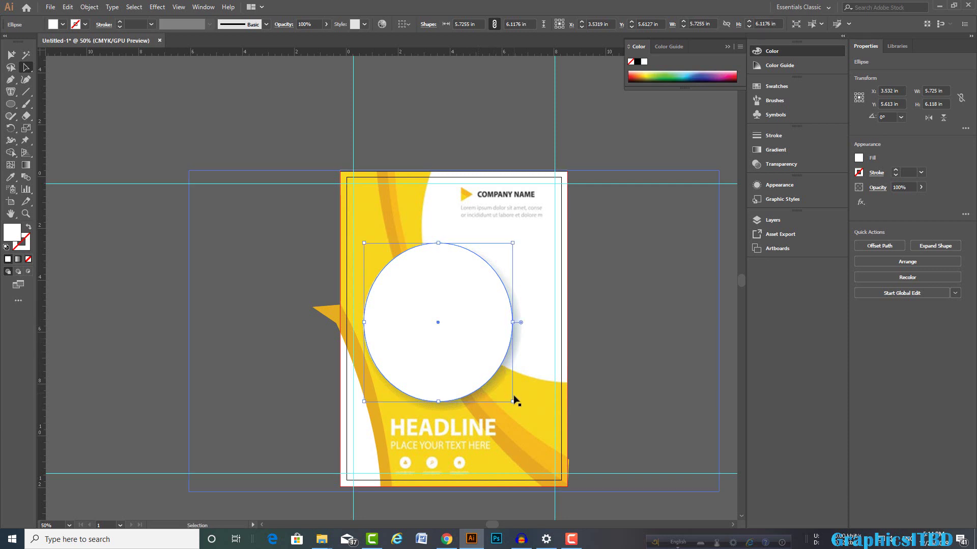
pyautogui.moveTo(512, 402); pyautogui.dragTo(498, 383)
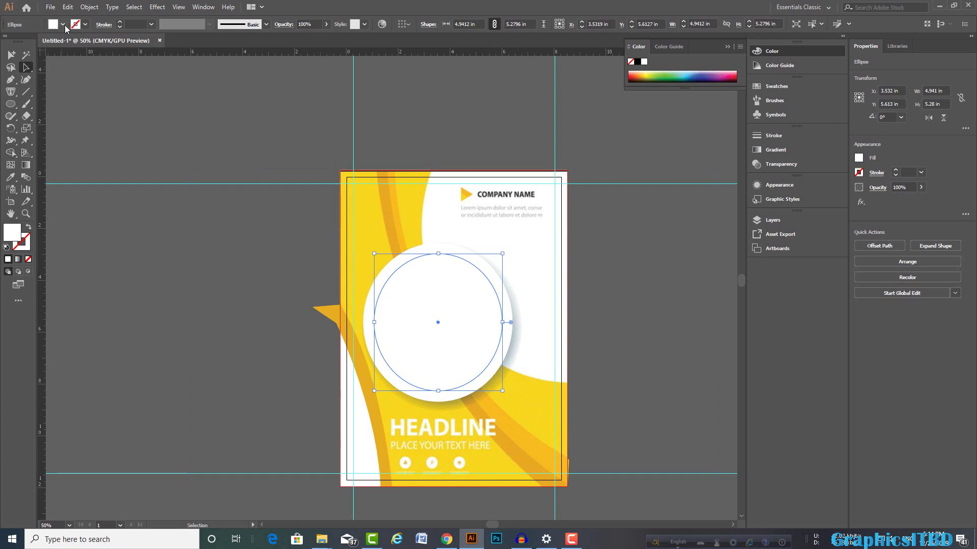
pyautogui.click(63, 25)
pyautogui.click(28, 41)
pyautogui.click(158, 147)
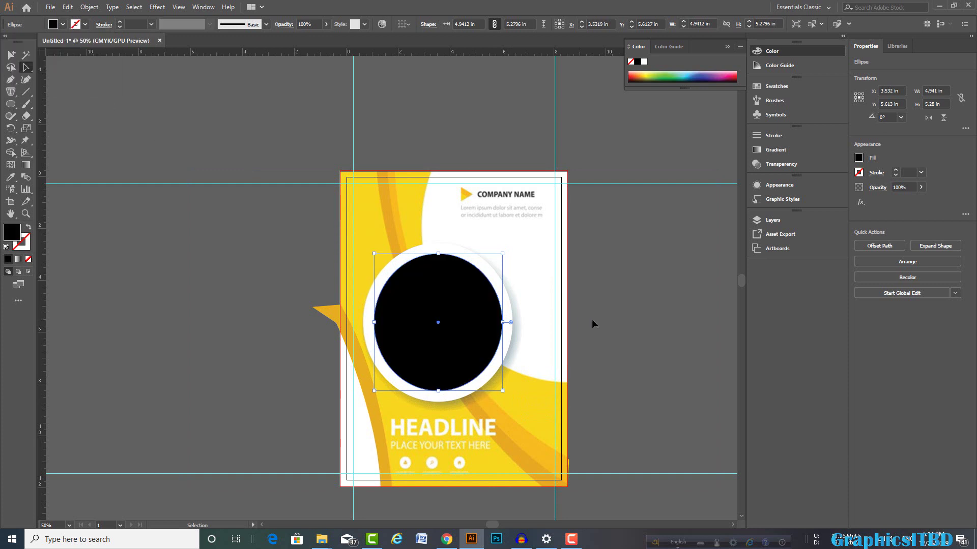
pyautogui.click(593, 319)
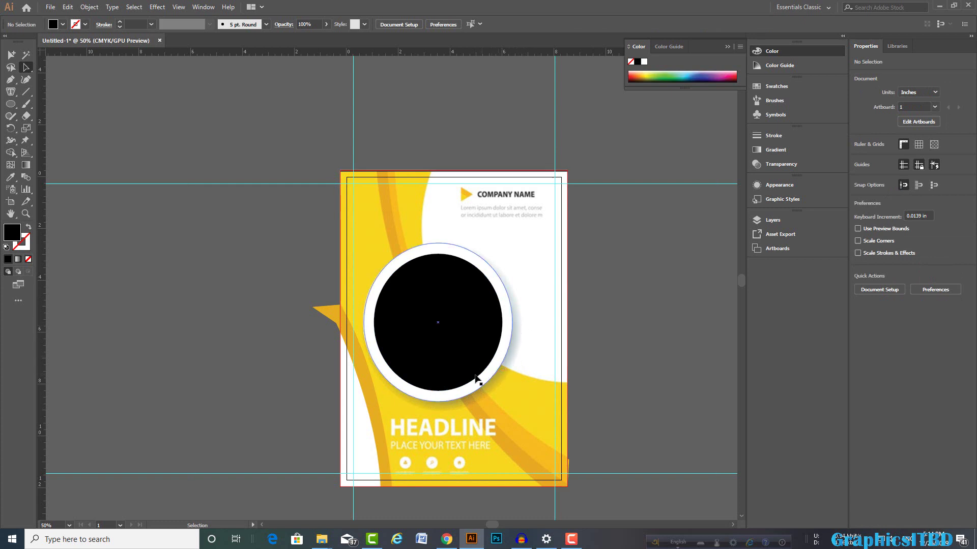
# Step: Move the reference flyer left of the artboard, then select the white ring circle for Stylize effects
pyautogui.hotkey('ctrl', '-')
pyautogui.moveTo(558, 334); pyautogui.dragTo(203, 328)
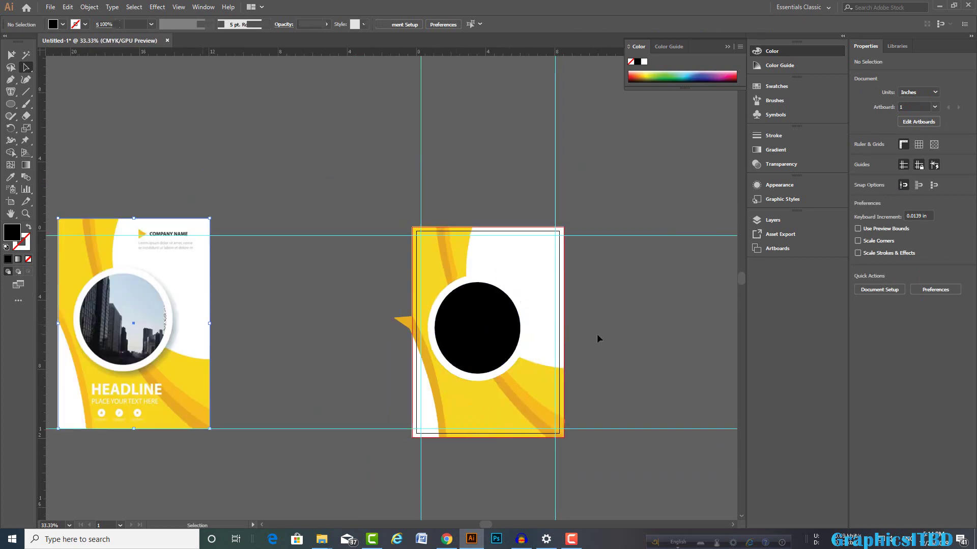
pyautogui.moveTo(127, 351); pyautogui.dragTo(187, 351)
pyautogui.click(584, 348)
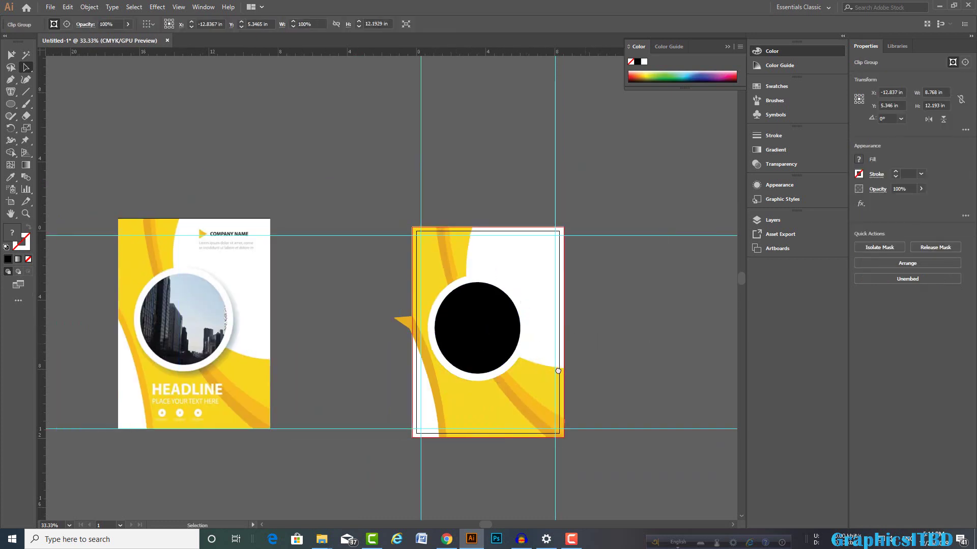
pyautogui.moveTo(585, 348); pyautogui.dragTo(574, 297)
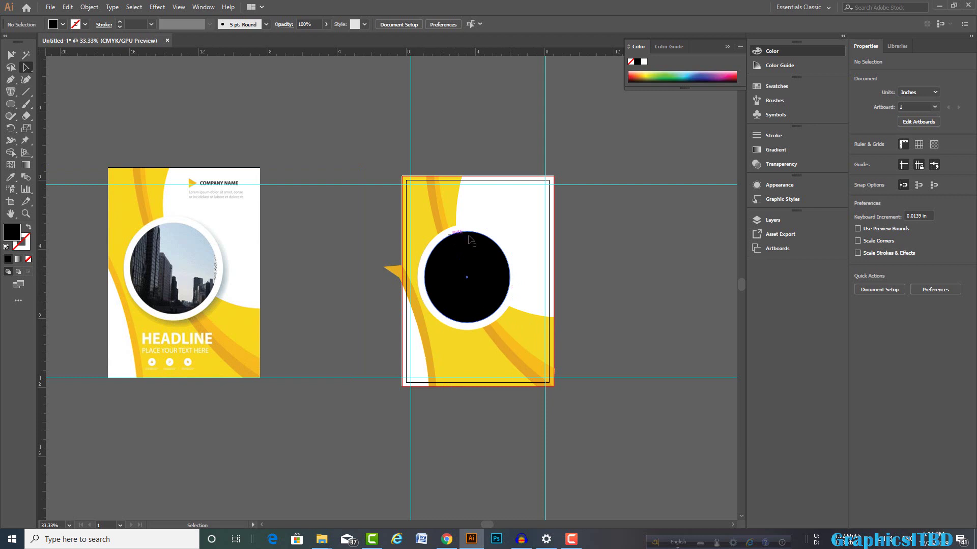
pyautogui.click(509, 299)
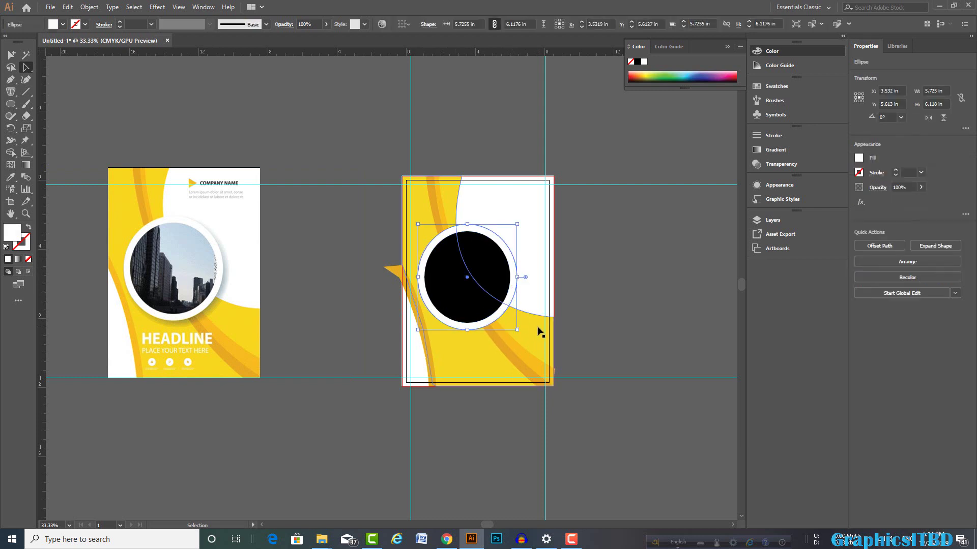
pyautogui.click(158, 7)
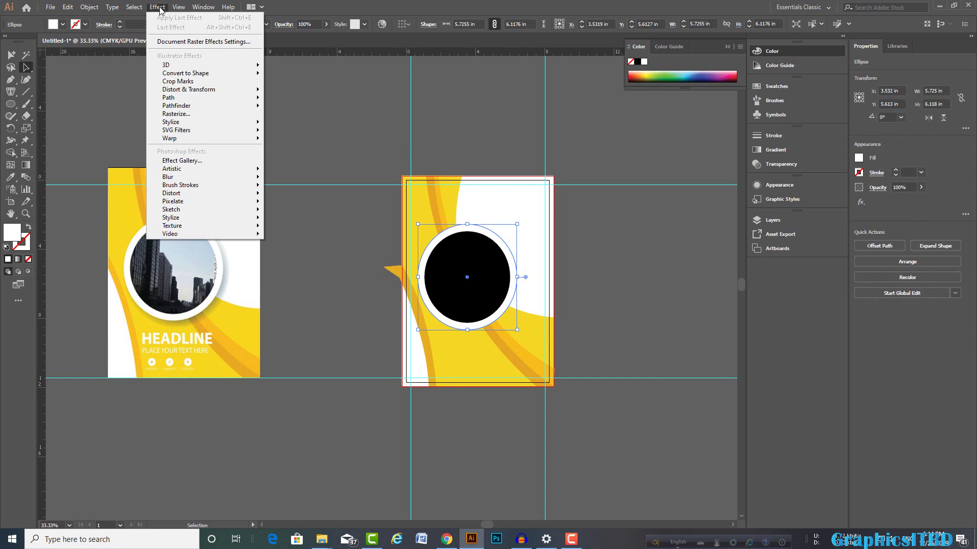
pyautogui.moveTo(171, 122)
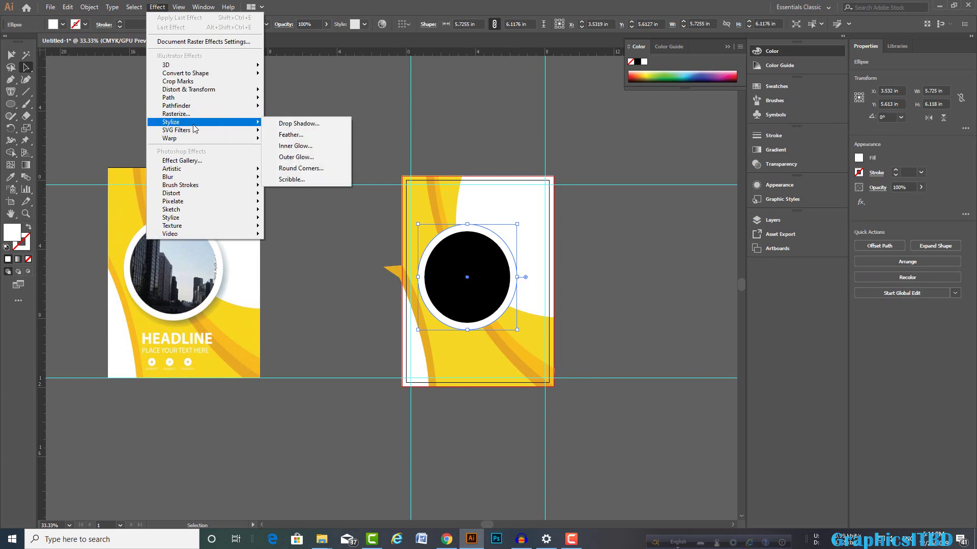
# Step: Start a Drop Shadow on the white ring, moving the dialog aside and enabling Preview
pyautogui.click(292, 128)
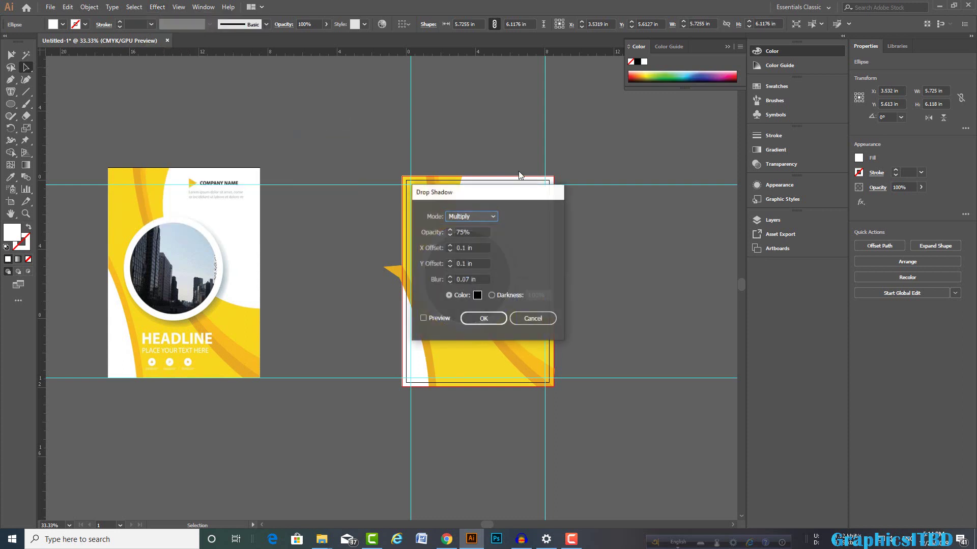
pyautogui.moveTo(495, 196)
pyautogui.mouseDown()
pyautogui.moveTo(312, 205)
pyautogui.moveTo(289, 118)
pyautogui.mouseUp()
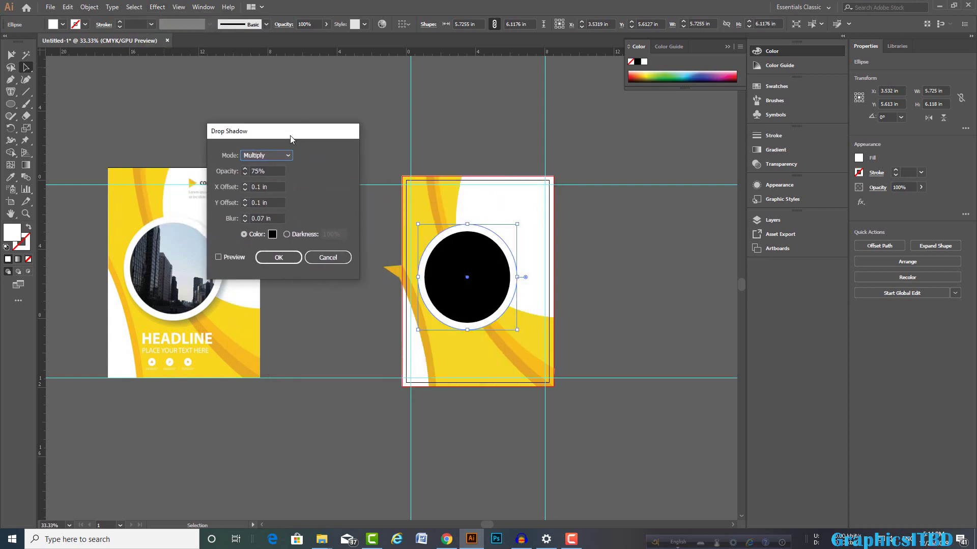
pyautogui.click(222, 242)
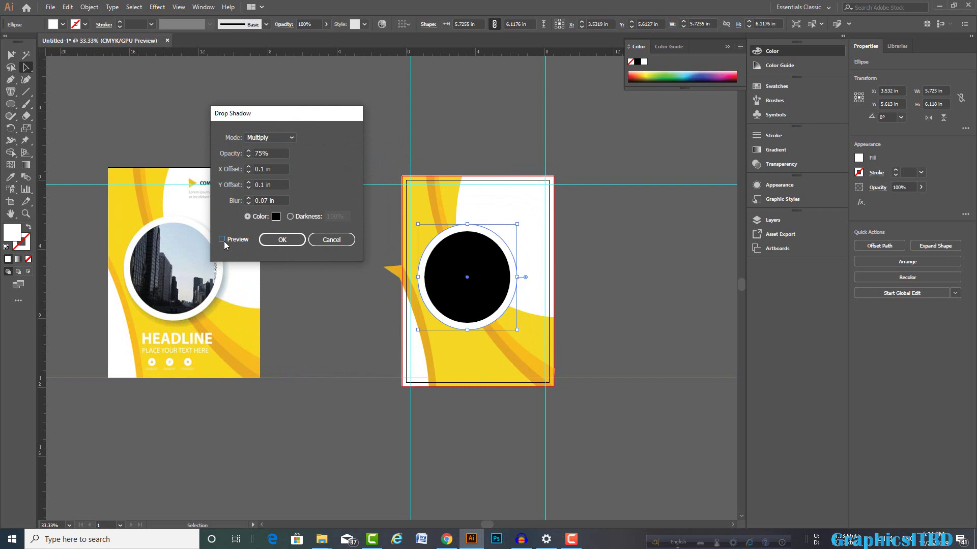
pyautogui.click(221, 241)
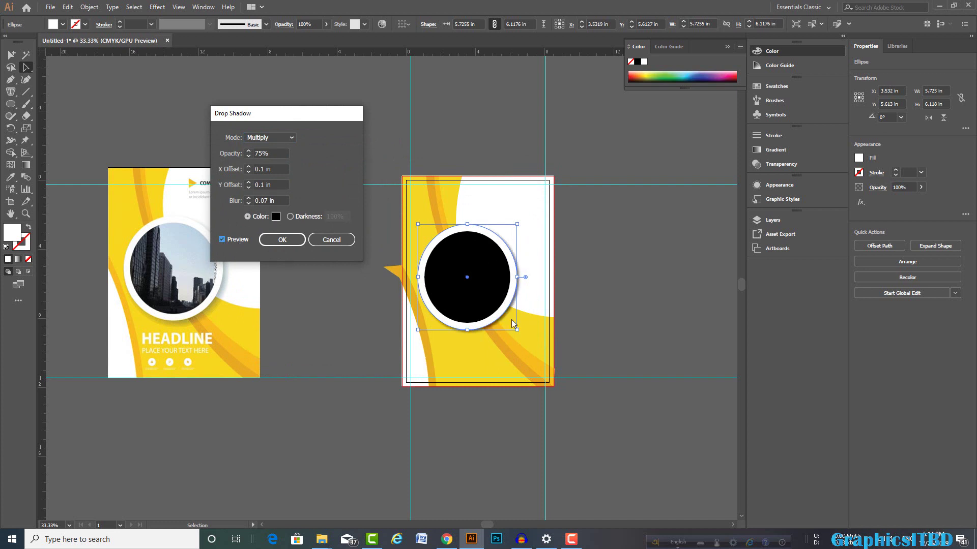
# Step: Edit the shadow opacity and try X offsets of 0 in, then 0.1 in
pyautogui.click(273, 154)
pyautogui.click(283, 171)
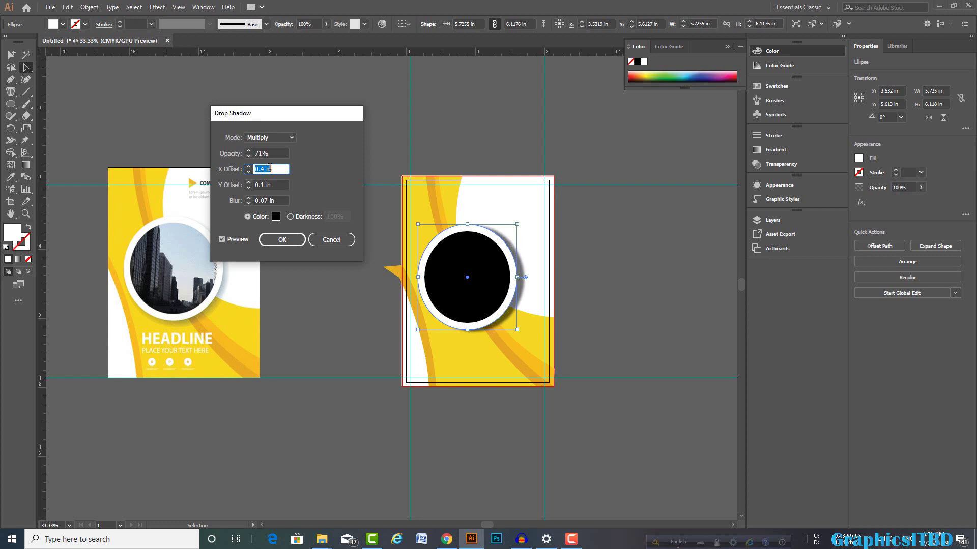
pyautogui.press('Down')
pyautogui.press('Down')
pyautogui.press('Down')
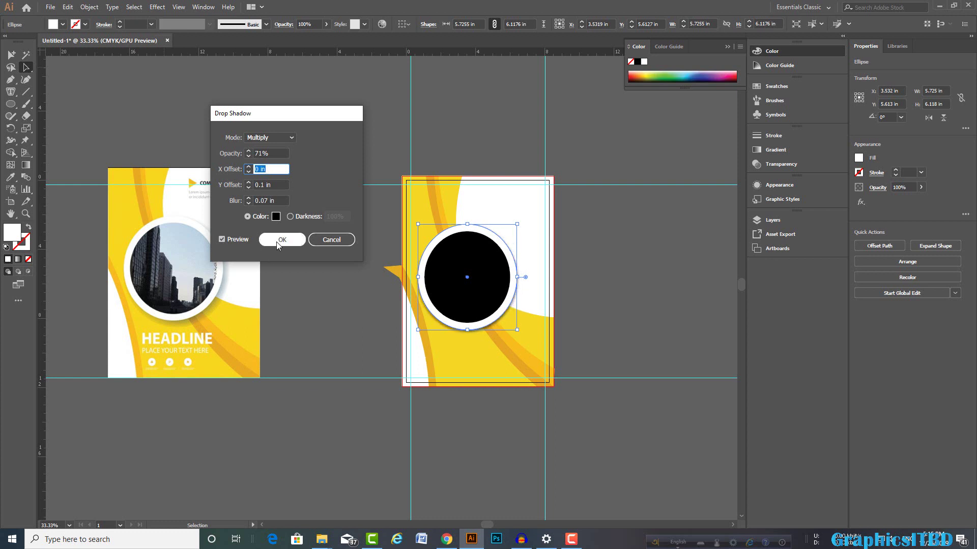
pyautogui.click(274, 168)
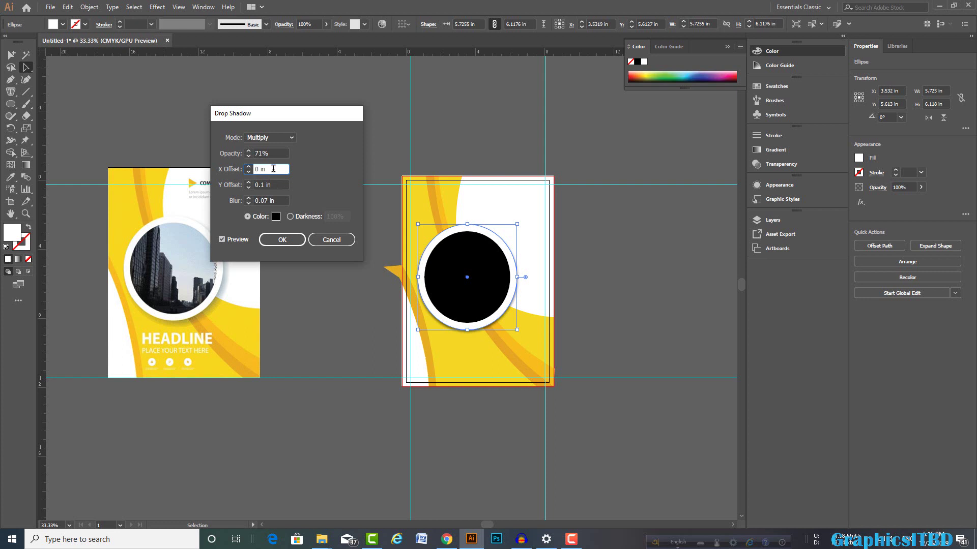
pyautogui.press('Up')
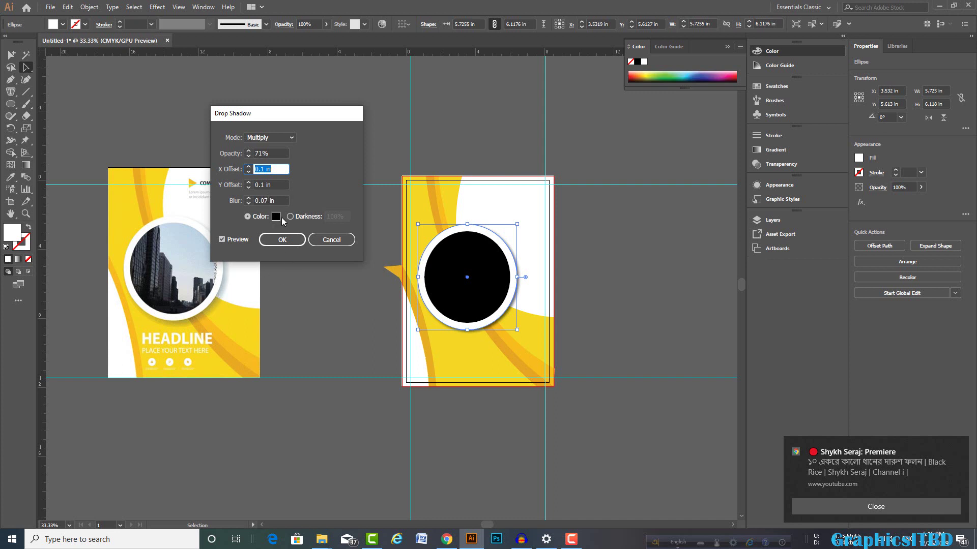
# Step: Set the shadow opacity to 30% and settle the X offset at 0.3 in
pyautogui.click(274, 153)
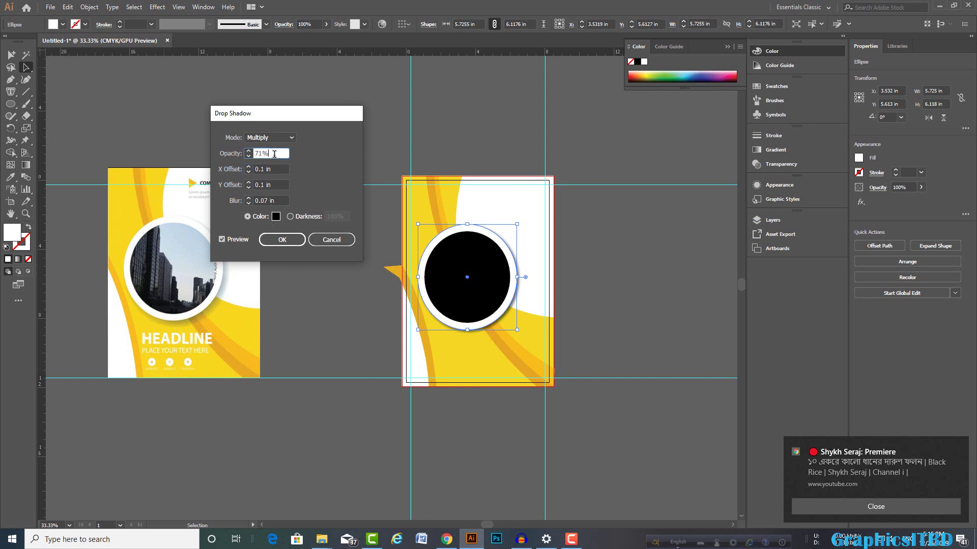
pyautogui.scroll(-7, 275, 153)
pyautogui.scroll(-7, 274, 154)
pyautogui.click(275, 170)
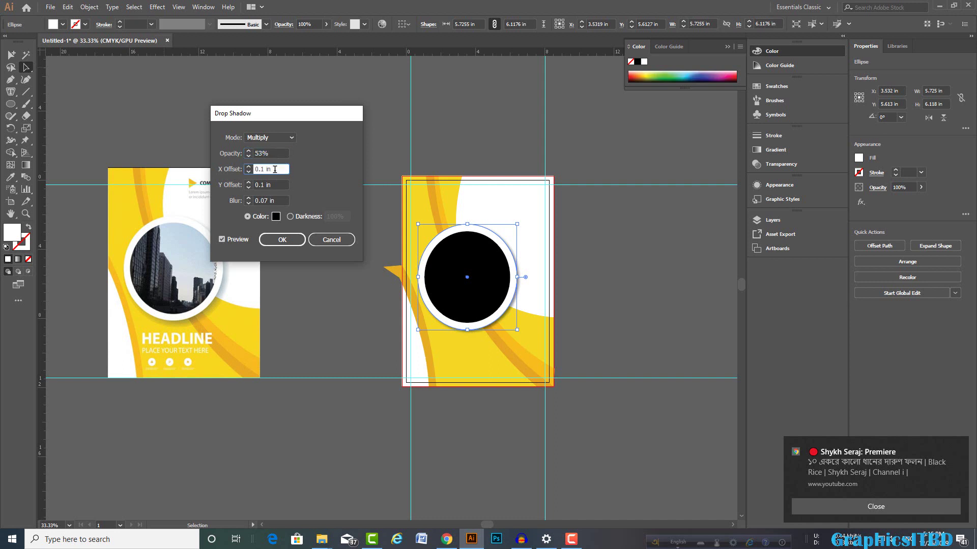
pyautogui.scroll(1, 275, 170)
pyautogui.scroll(1, 275, 170)
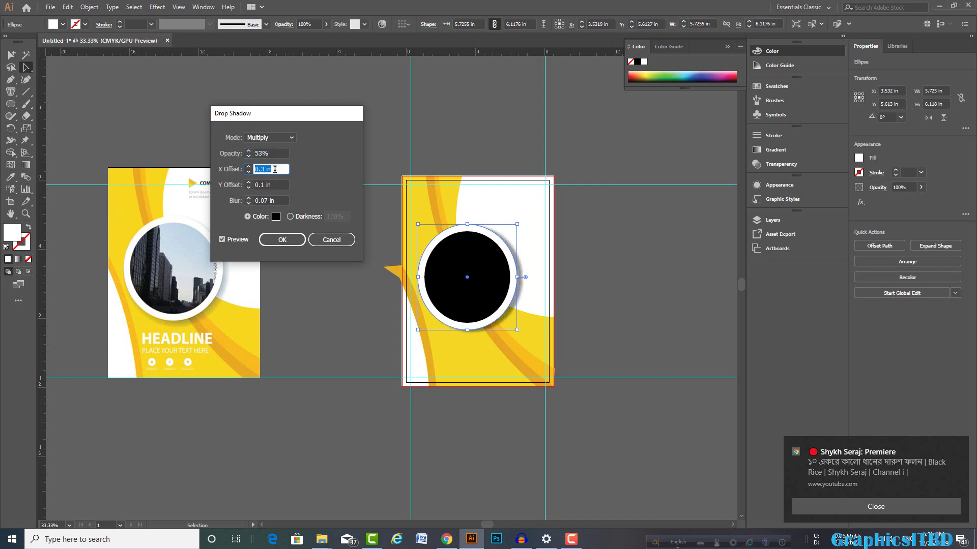
pyautogui.scroll(-1, 274, 169)
pyautogui.click(268, 153)
pyautogui.write('30')
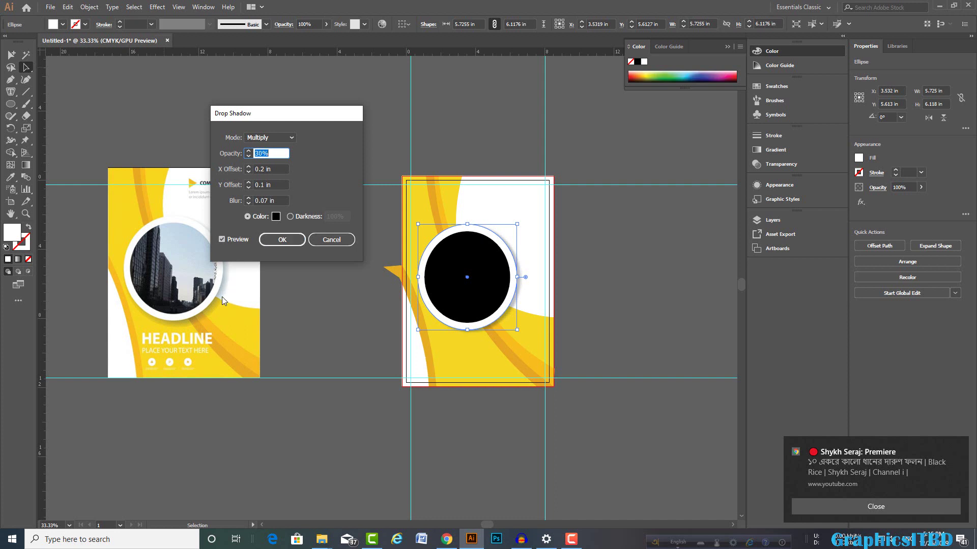
pyautogui.click(268, 169)
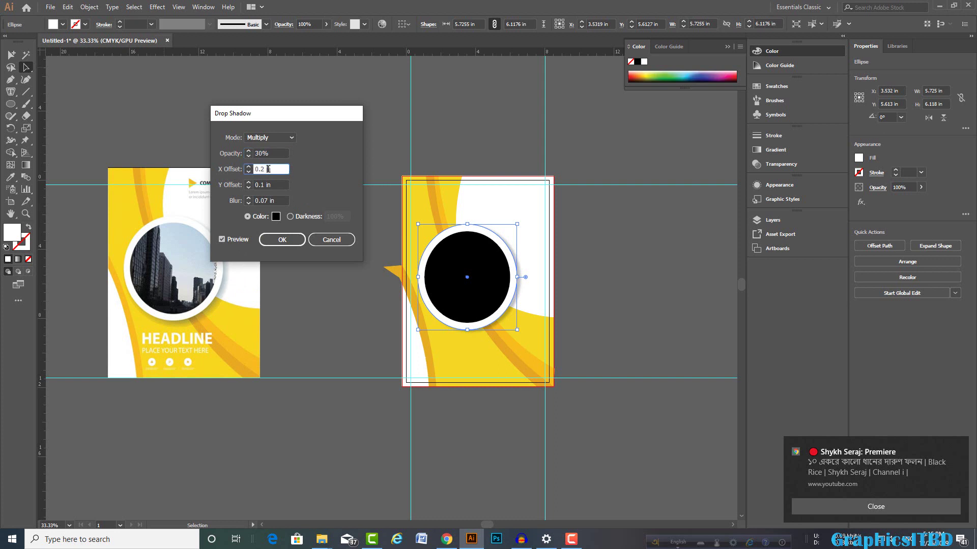
pyautogui.press('Up')
pyautogui.press('Up')
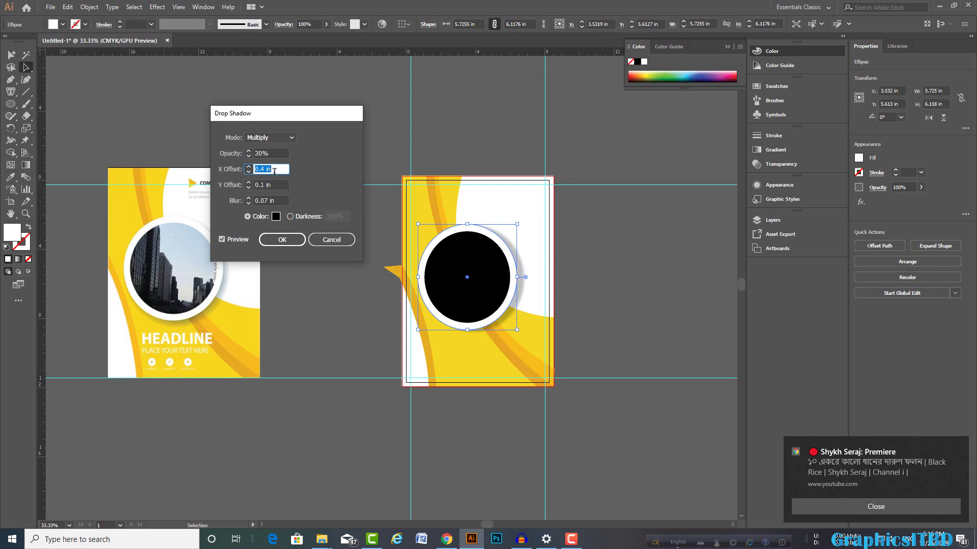
pyautogui.press('Down')
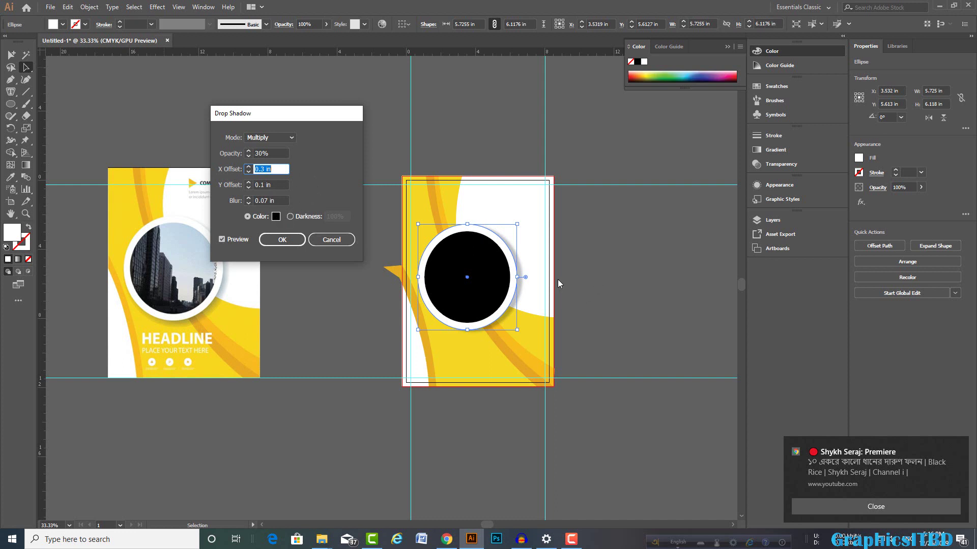
# Step: Apply the circle's drop shadow with X offset 0.2 in and Y offset 0.1 in
pyautogui.click(264, 170)
pyautogui.write('0.2')
pyautogui.click(273, 185)
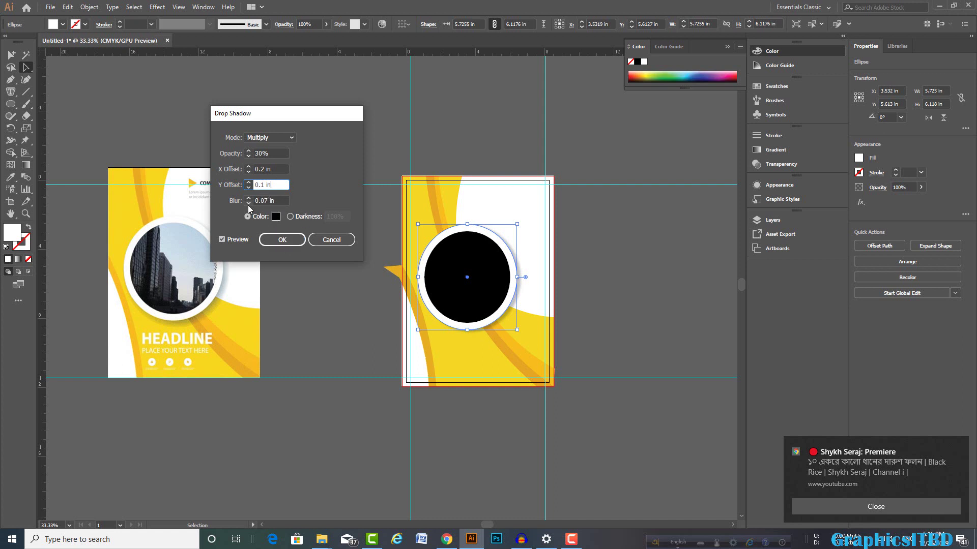
pyautogui.click(283, 239)
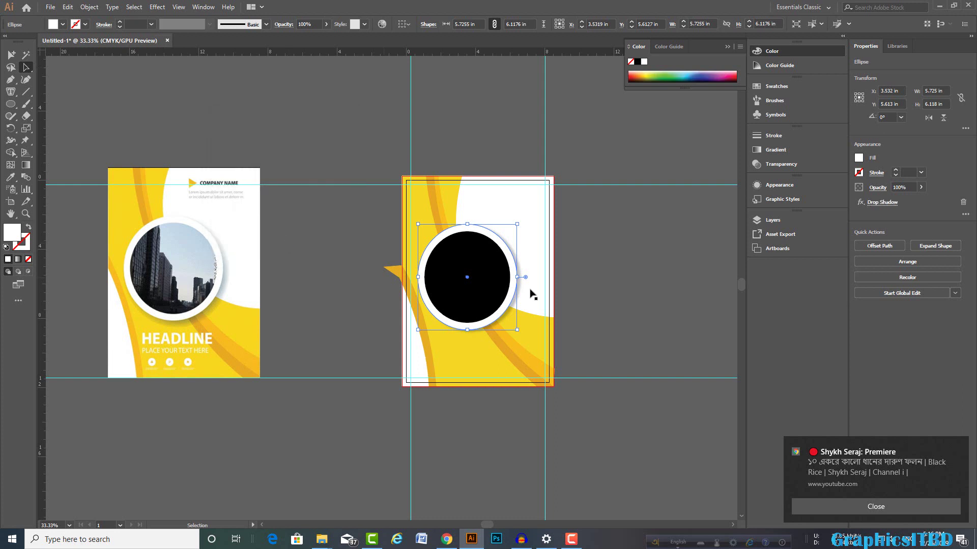
# Step: Select the black circle placeholder and switch to the web browser
pyautogui.click(571, 288)
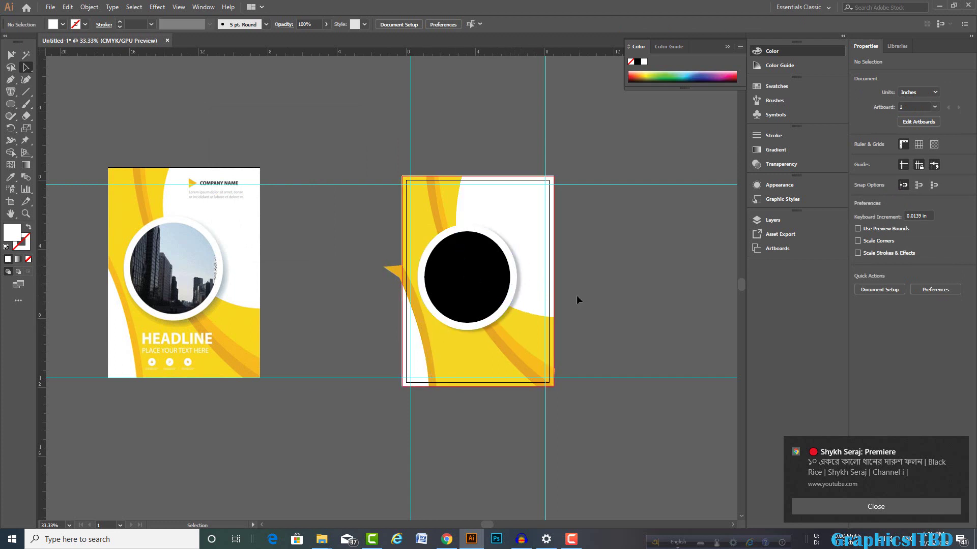
pyautogui.click(486, 290)
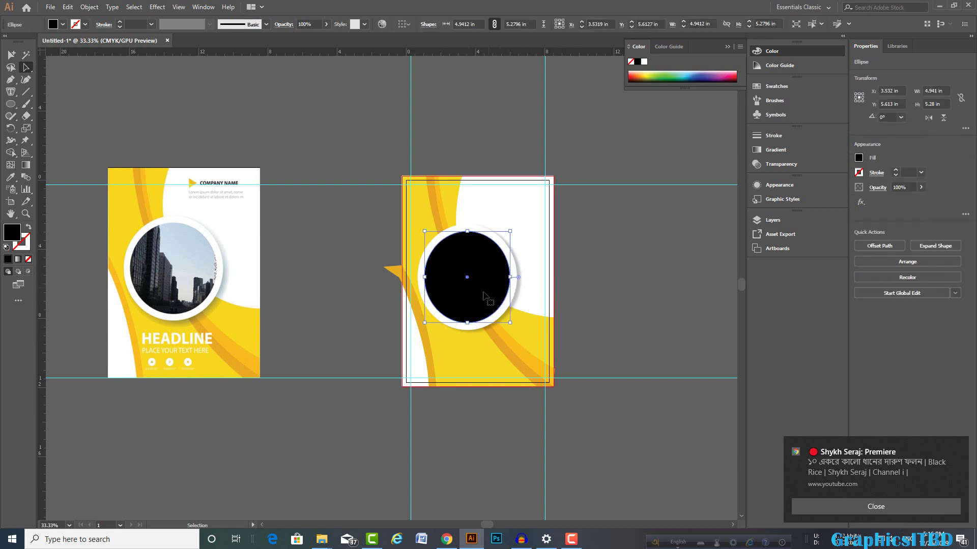
pyautogui.click(447, 539)
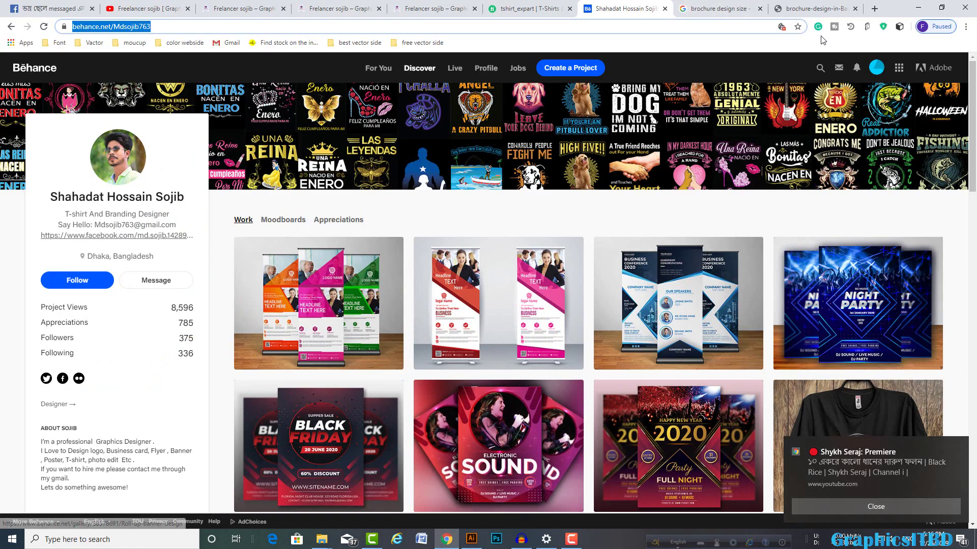
# Step: Search Google Images for 'city'
pyautogui.click(732, 8)
pyautogui.click(170, 72)
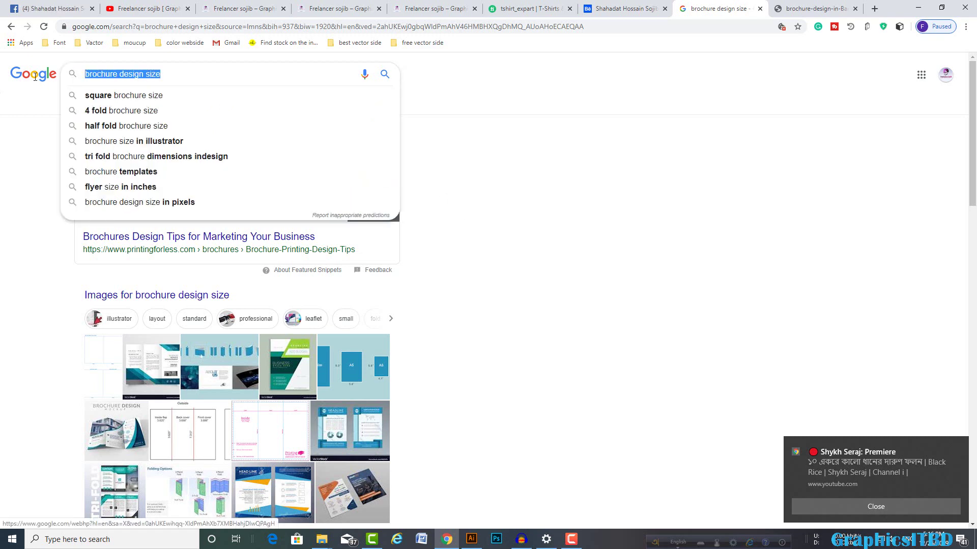
pyautogui.write('city')
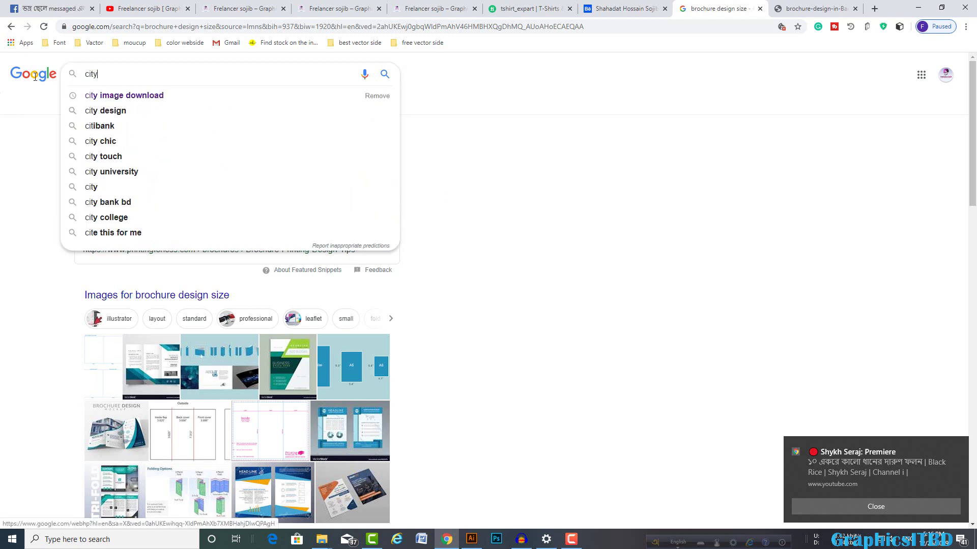
pyautogui.press('Return')
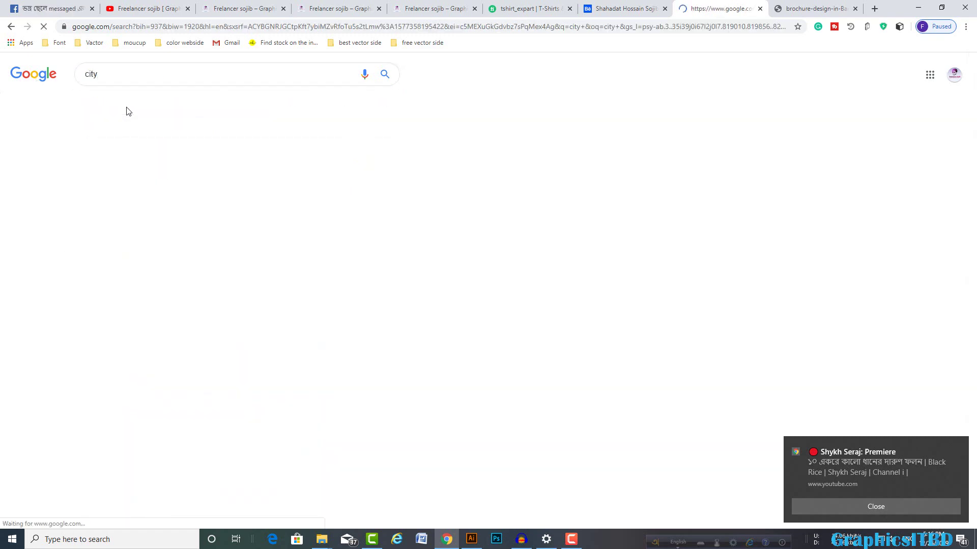
pyautogui.click(129, 104)
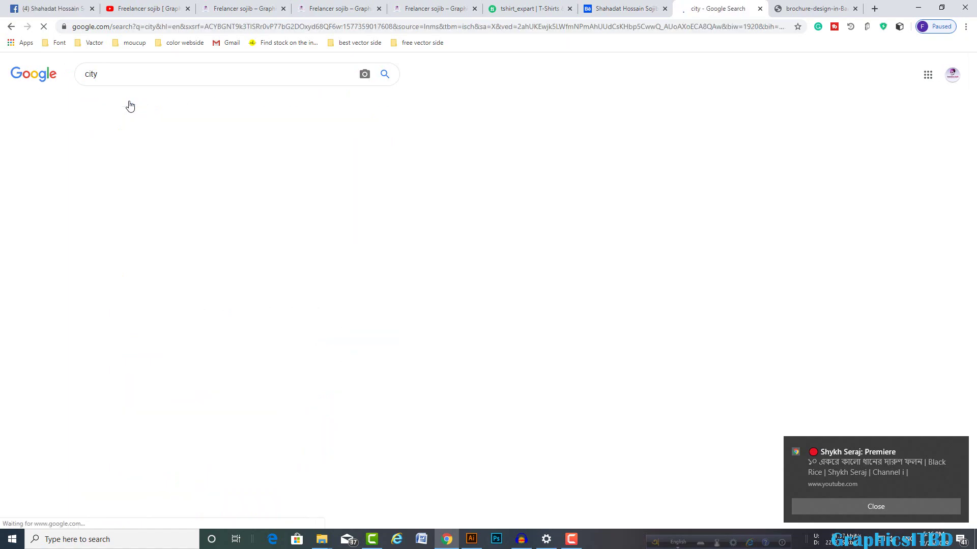
# Step: Copy a city street photo with glass skyscrapers and return to Illustrator
pyautogui.scroll(-3, 167, 235)
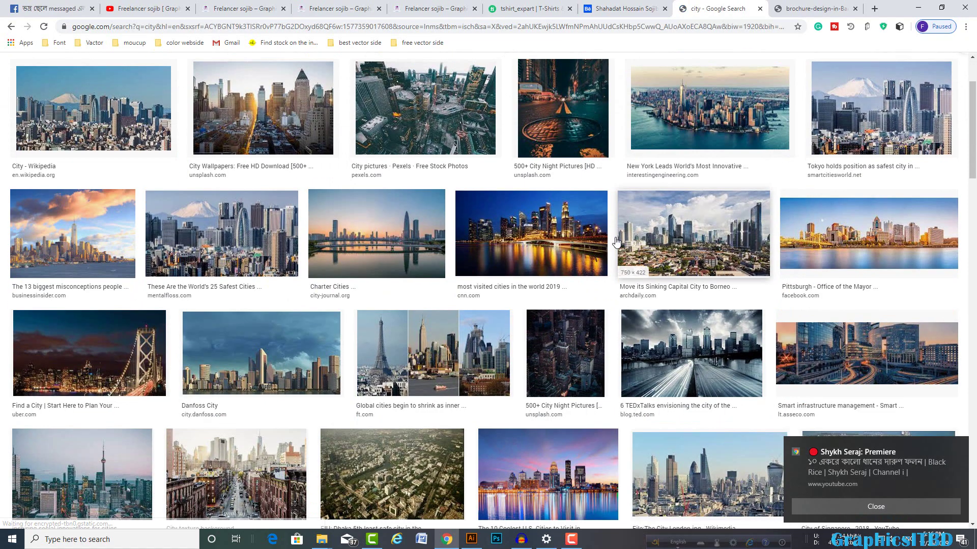
pyautogui.scroll(-3, 383, 289)
pyautogui.scroll(-2, 305, 275)
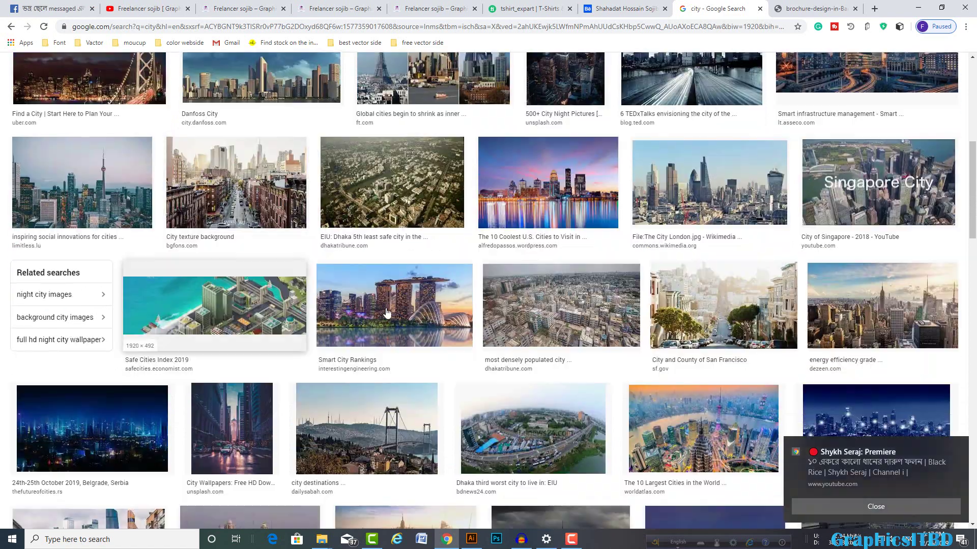
pyautogui.scroll(-4, 219, 265)
pyautogui.scroll(-3, 108, 244)
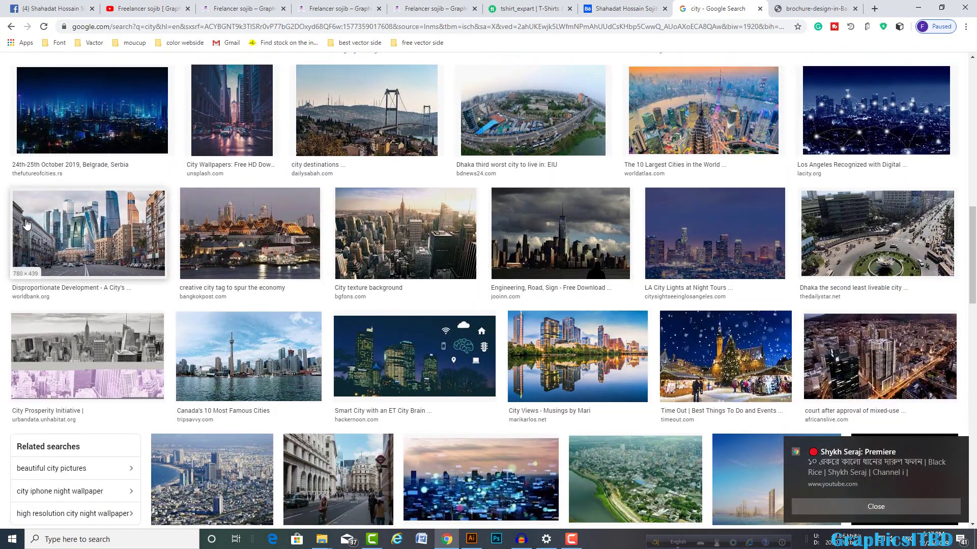
pyautogui.click(53, 216)
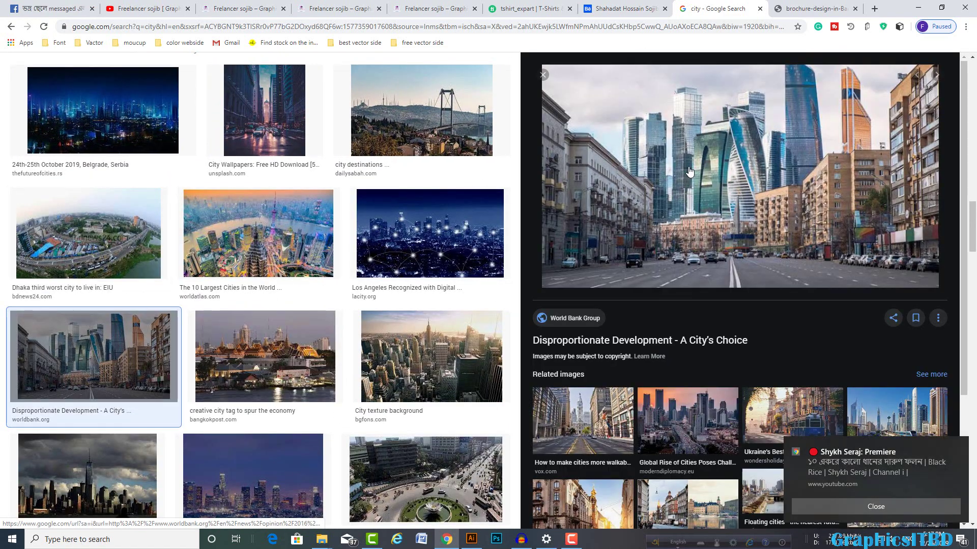
pyautogui.rightClick(688, 167)
pyautogui.click(719, 275)
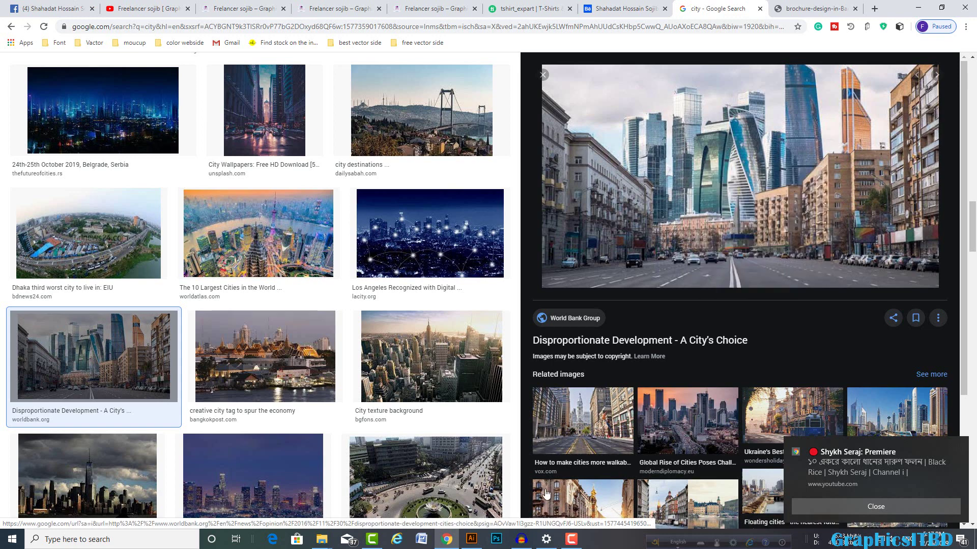
pyautogui.click(472, 540)
pyautogui.click(620, 316)
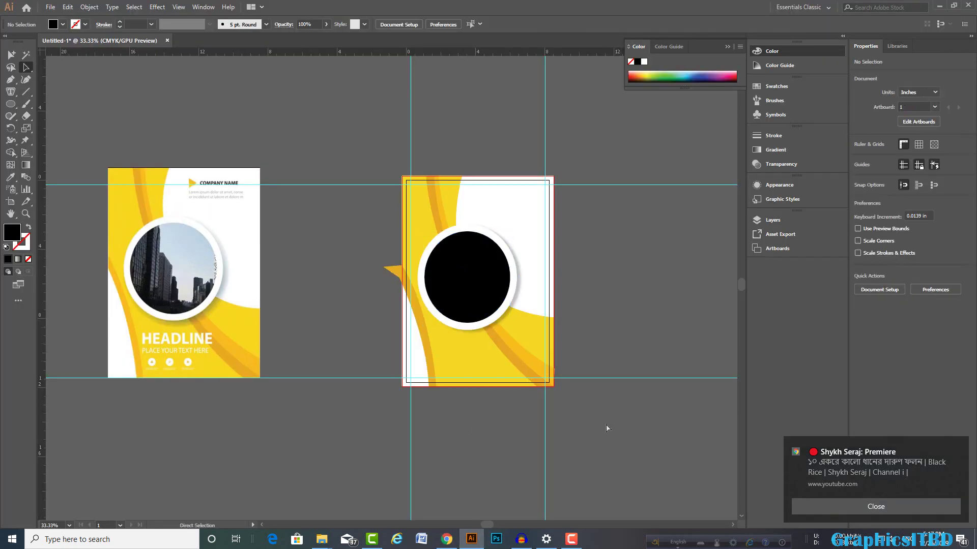
# Step: Paste the city photo over the circle and send it behind the circle
pyautogui.hotkey('ctrl', 'v')
pyautogui.moveTo(445, 325)
pyautogui.mouseDown()
pyautogui.moveTo(501, 315)
pyautogui.moveTo(513, 289)
pyautogui.mouseUp()
pyautogui.scroll(1, 512, 308)
pyautogui.rightClick(461, 270)
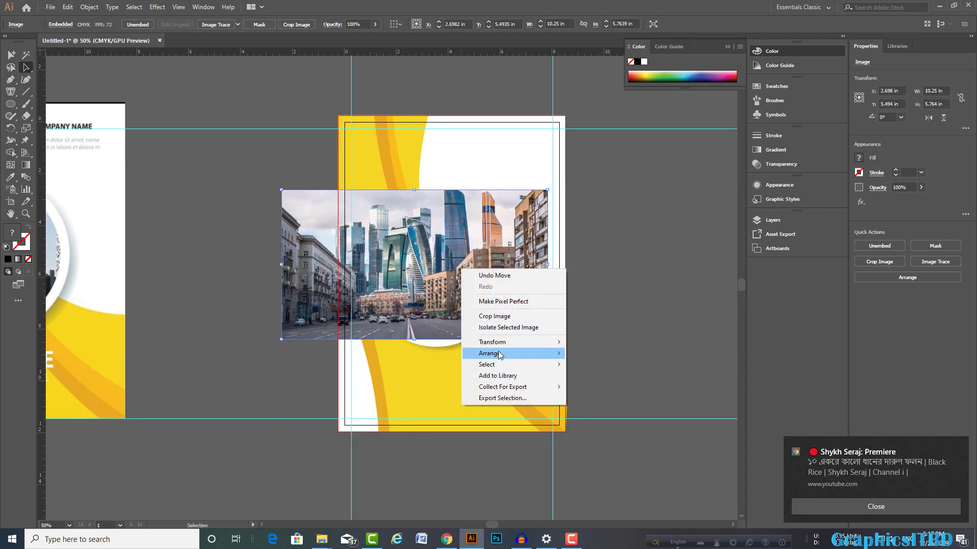
pyautogui.moveTo(489, 353)
pyautogui.click(590, 375)
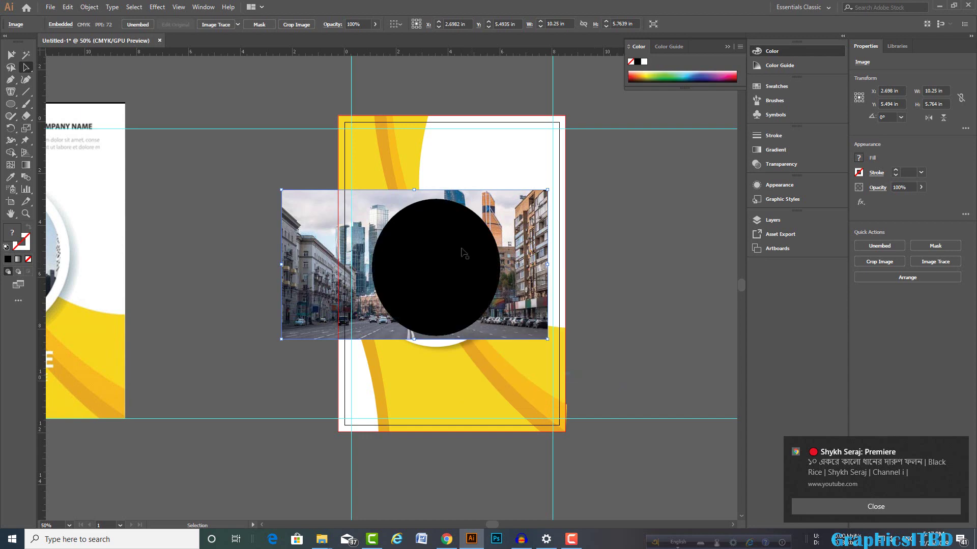
# Step: Remove the circle's fill and clip the photo to the circle with a clipping mask
pyautogui.click(484, 270)
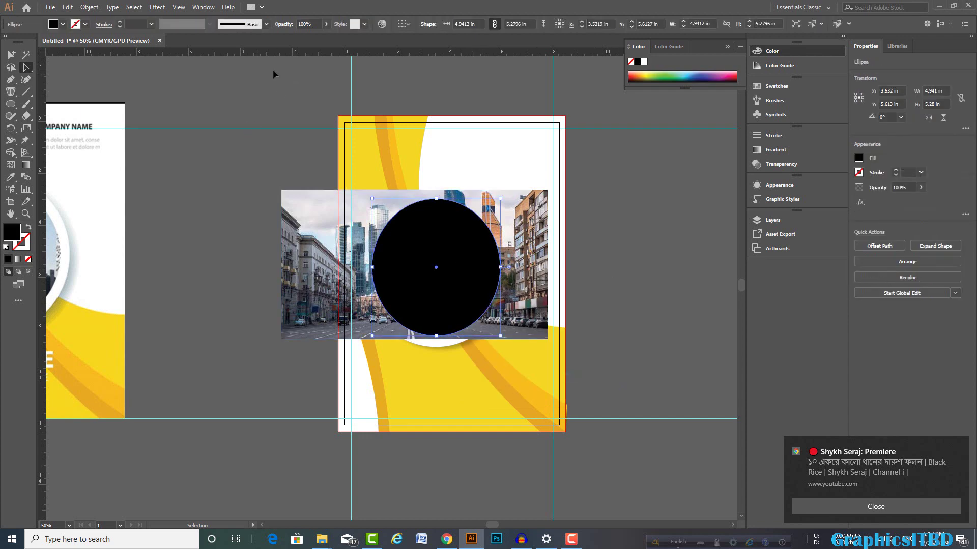
pyautogui.click(28, 260)
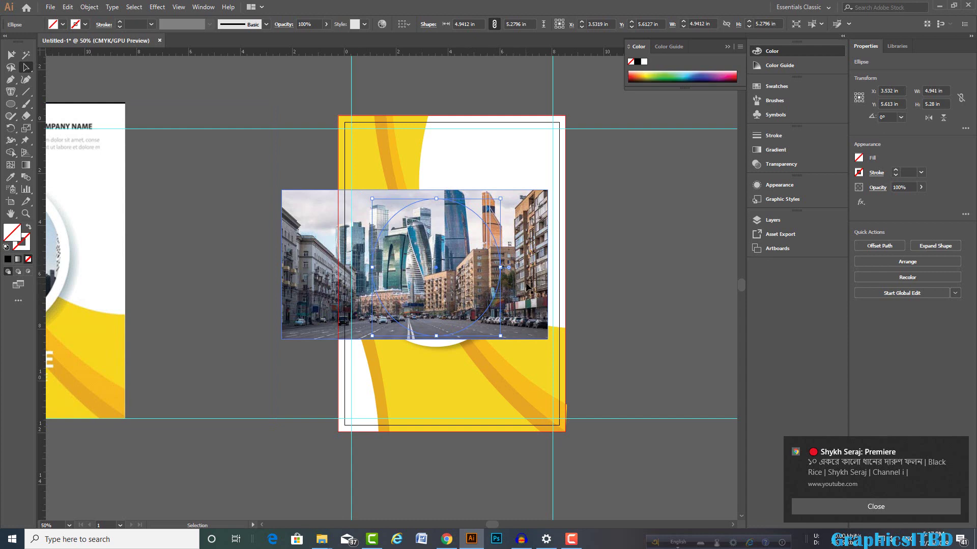
pyautogui.keyDown('shift'); pyautogui.click(538, 255); pyautogui.keyUp('shift')
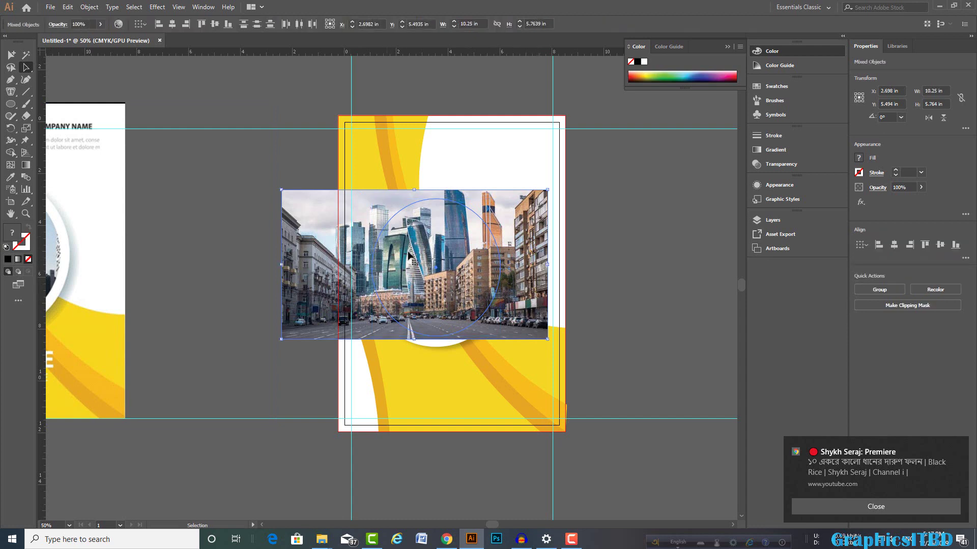
pyautogui.rightClick(504, 259)
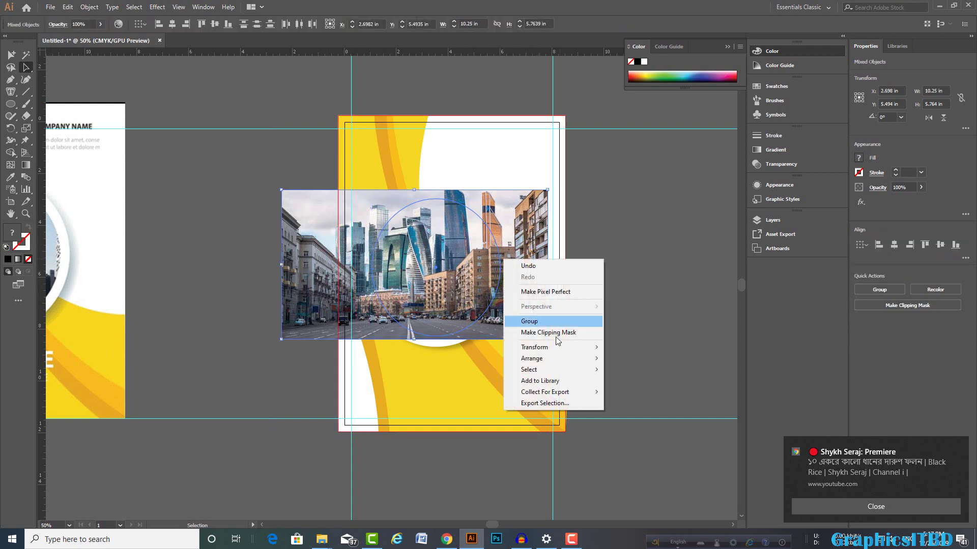
pyautogui.click(555, 333)
pyautogui.click(632, 334)
pyautogui.hotkey('ctrl', '-')
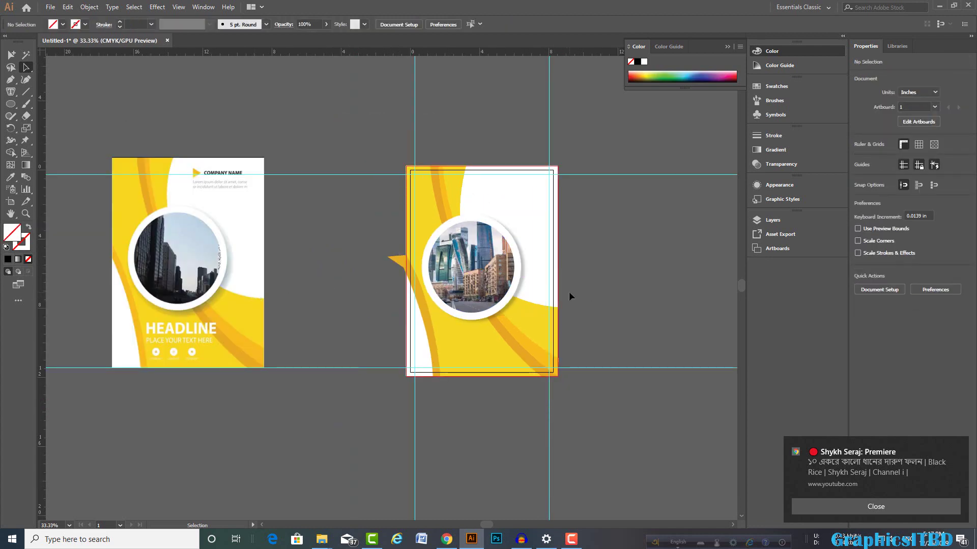
# Step: Select the white background rectangle together with the overhanging orange wedge
pyautogui.scroll(1, 569, 291)
pyautogui.hotkey('ctrl', '+')
pyautogui.hotkey('ctrl', '-')
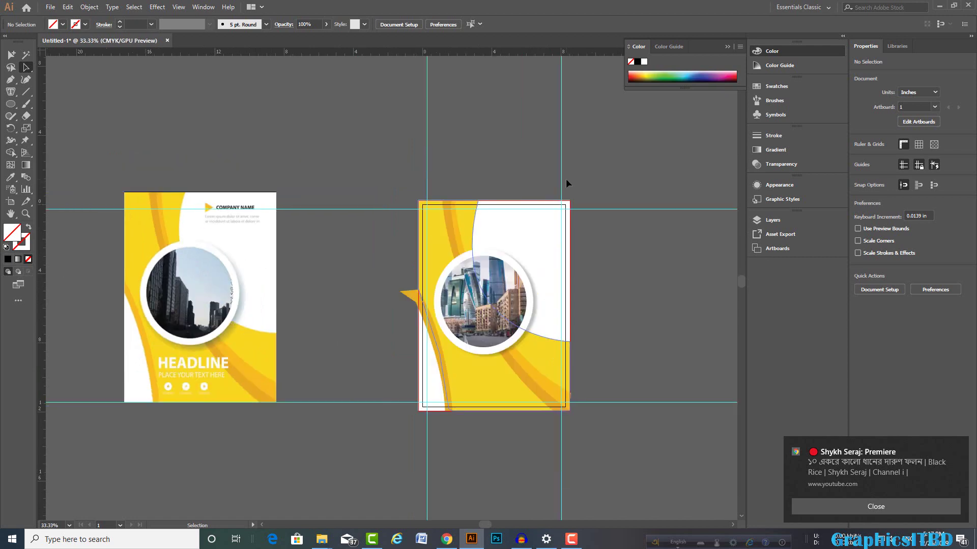
pyautogui.scroll(1, 424, 389)
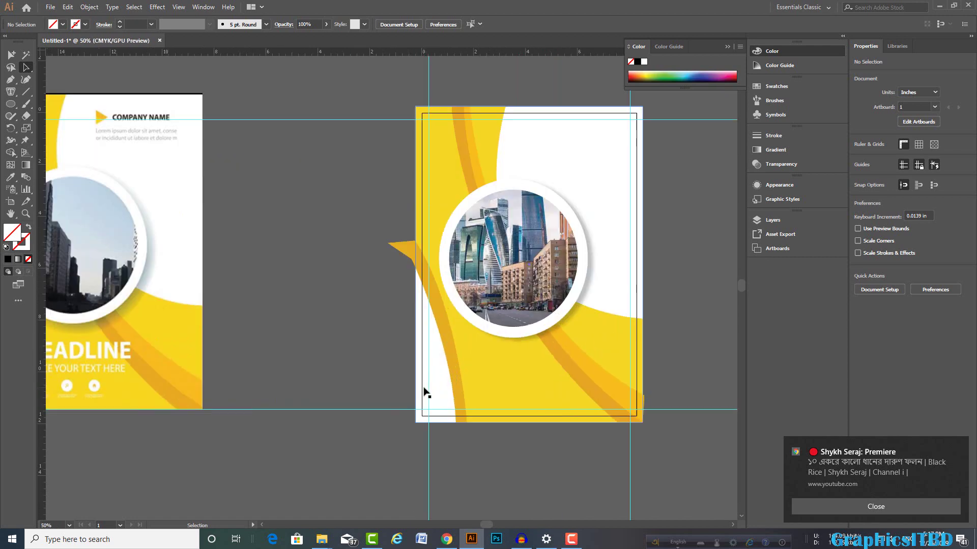
pyautogui.click(421, 423)
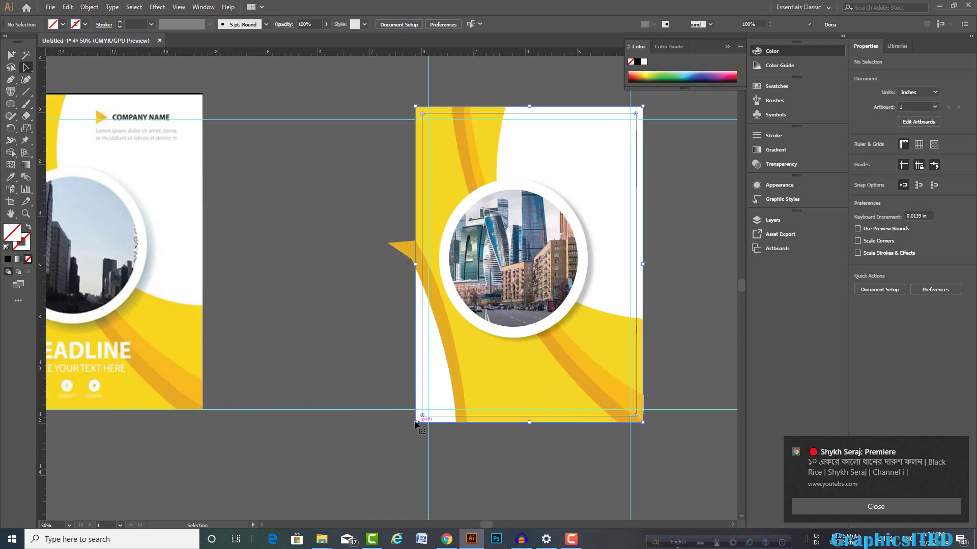
pyautogui.scroll(1, 412, 262)
pyautogui.scroll(1, 413, 261)
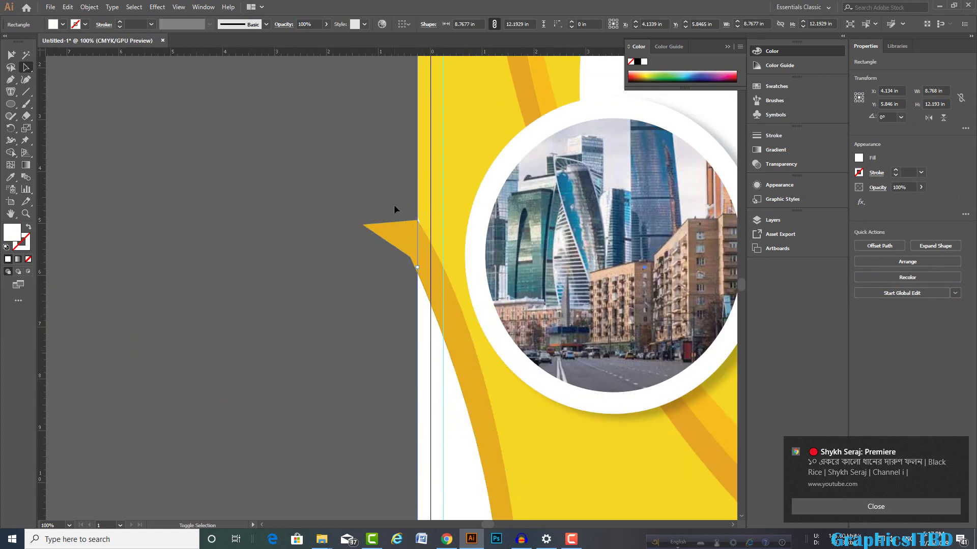
pyautogui.keyDown('shift'); pyautogui.click(399, 234); pyautogui.keyUp('shift')
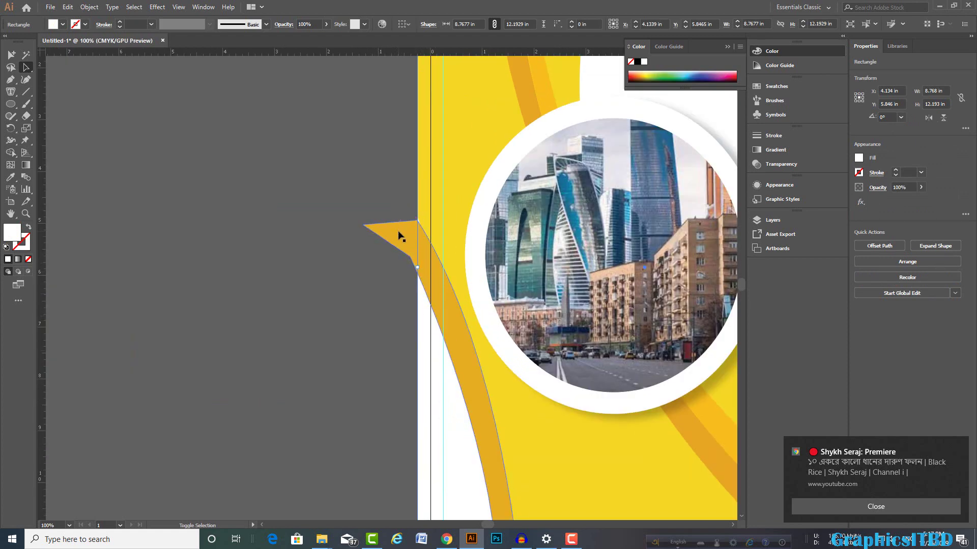
# Step: Use the Shape Builder to delete the wedge sticking past the cover edge
pyautogui.click(10, 153)
pyautogui.click(67, 153)
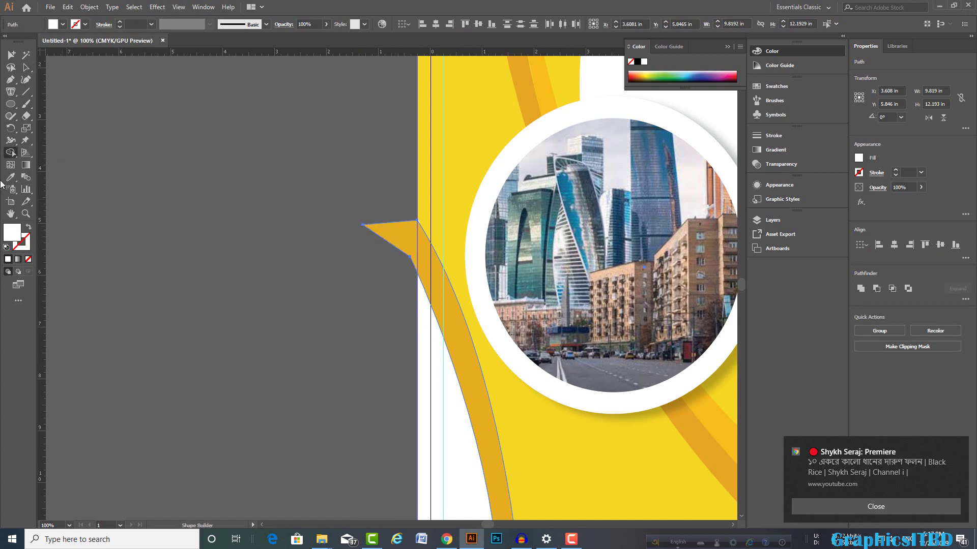
pyautogui.moveTo(11, 152); pyautogui.dragTo(75, 155)
pyautogui.keyDown('alt'); pyautogui.click(393, 229); pyautogui.keyUp('alt')
pyautogui.scroll(-3, 405, 272)
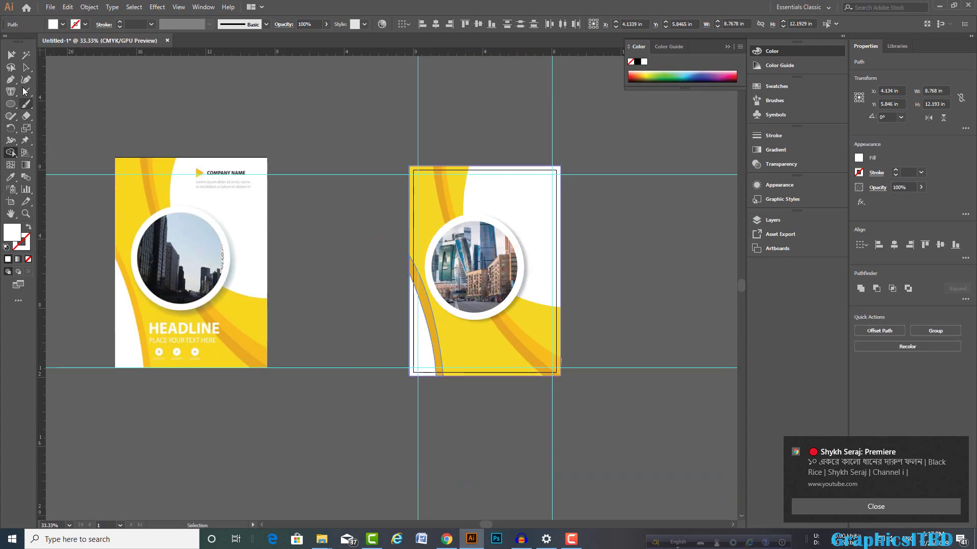
# Step: Restore, then delete again, the stray yellow path on the right cover
pyautogui.click(25, 67)
pyautogui.click(609, 246)
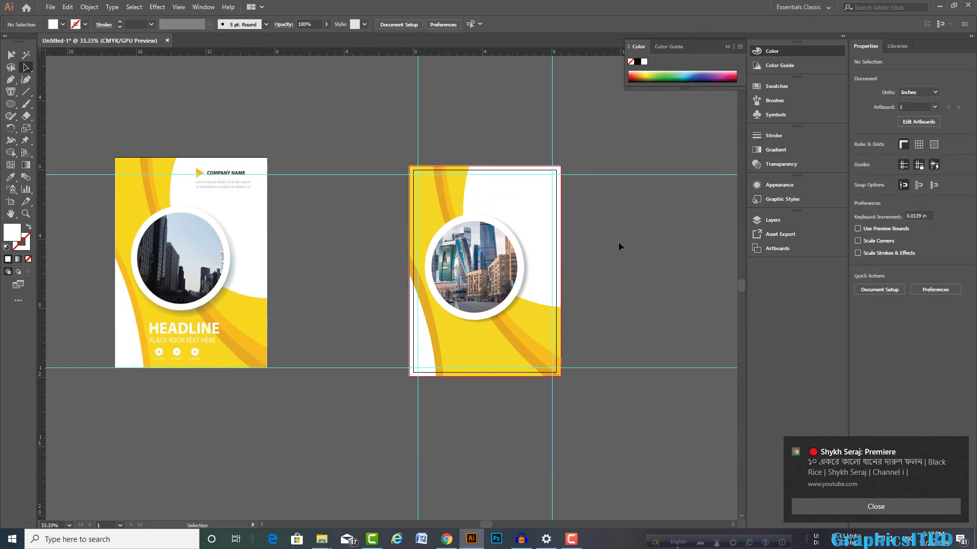
pyautogui.moveTo(395, 151); pyautogui.dragTo(557, 376)
pyautogui.rightClick(531, 292)
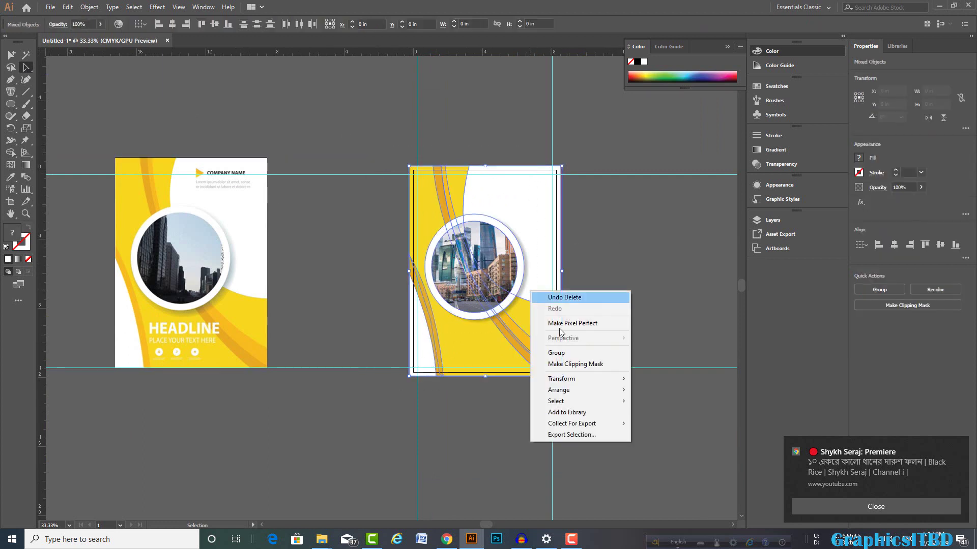
pyautogui.click(620, 297)
pyautogui.hotkey('ctrl', 'z')
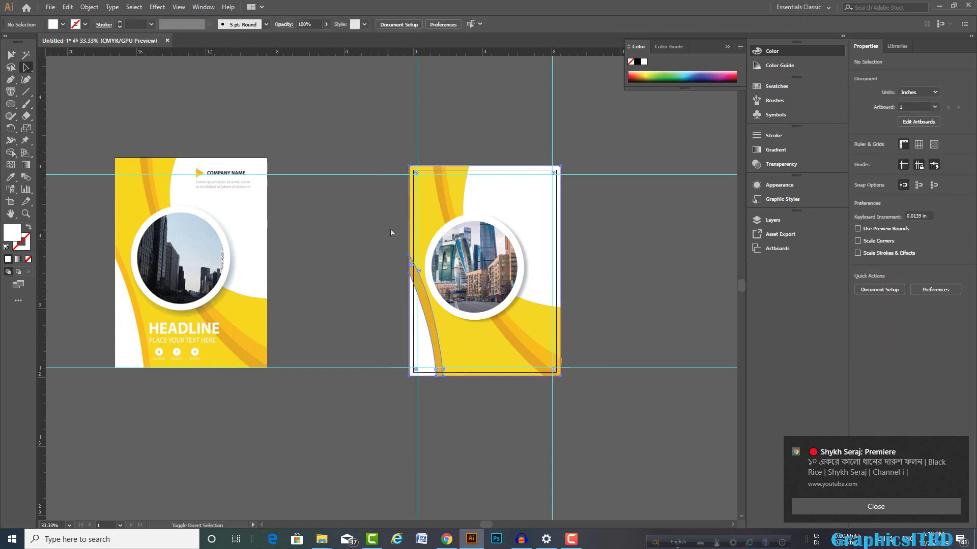
pyautogui.click(389, 197)
# Step: Marquee-select all the right cover's artwork and group it
pyautogui.moveTo(583, 408); pyautogui.dragTo(520, 303)
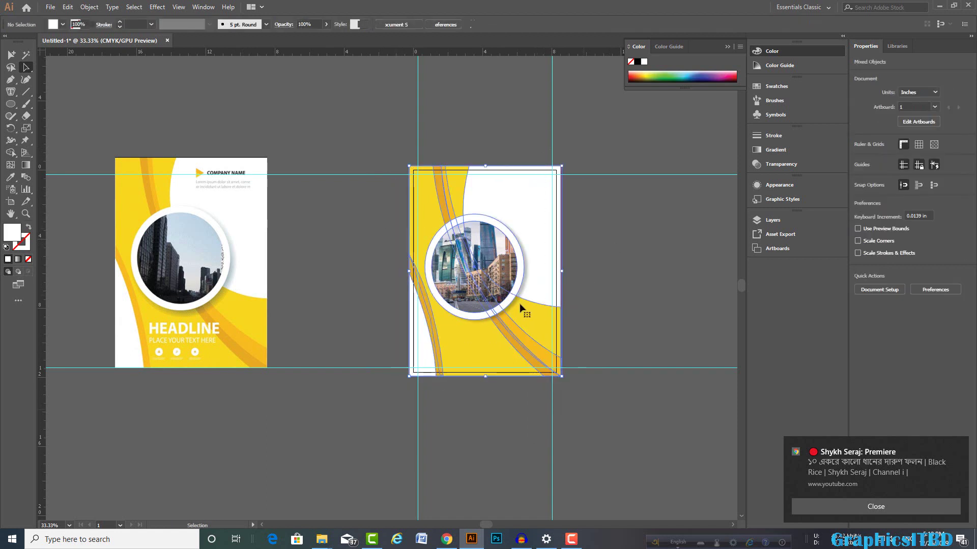
pyautogui.rightClick(518, 300)
pyautogui.click(558, 367)
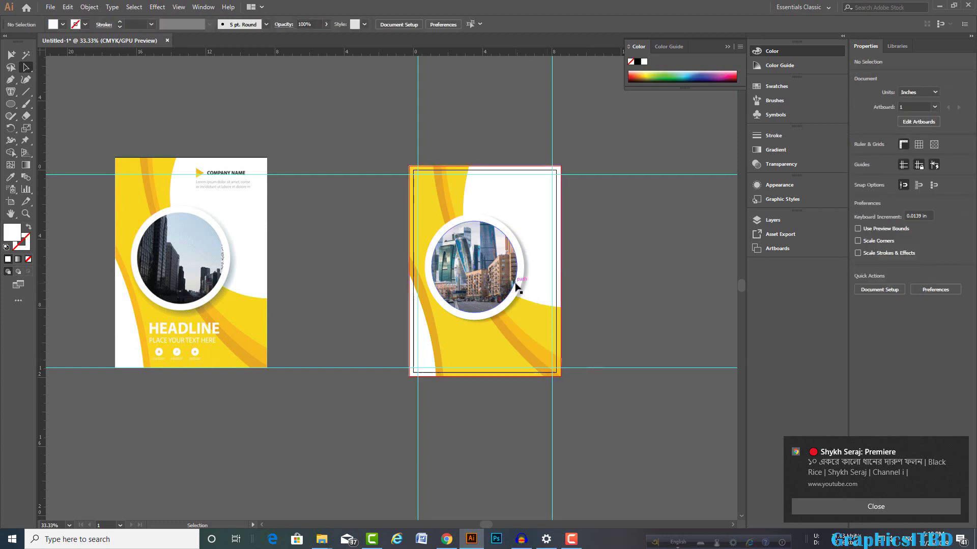
pyautogui.click(537, 299)
pyautogui.moveTo(584, 303); pyautogui.dragTo(544, 307)
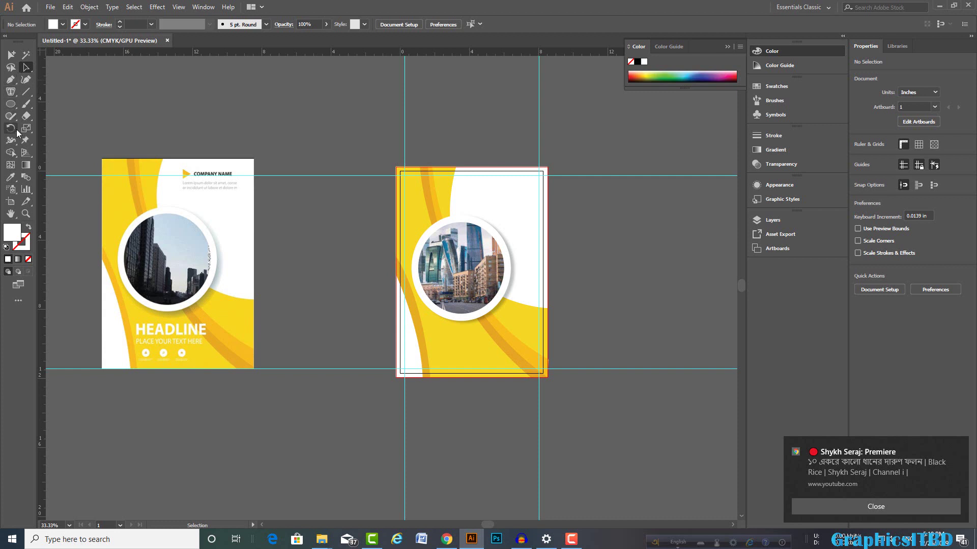
# Step: Delete a stray text object created between the covers
pyautogui.press('t')
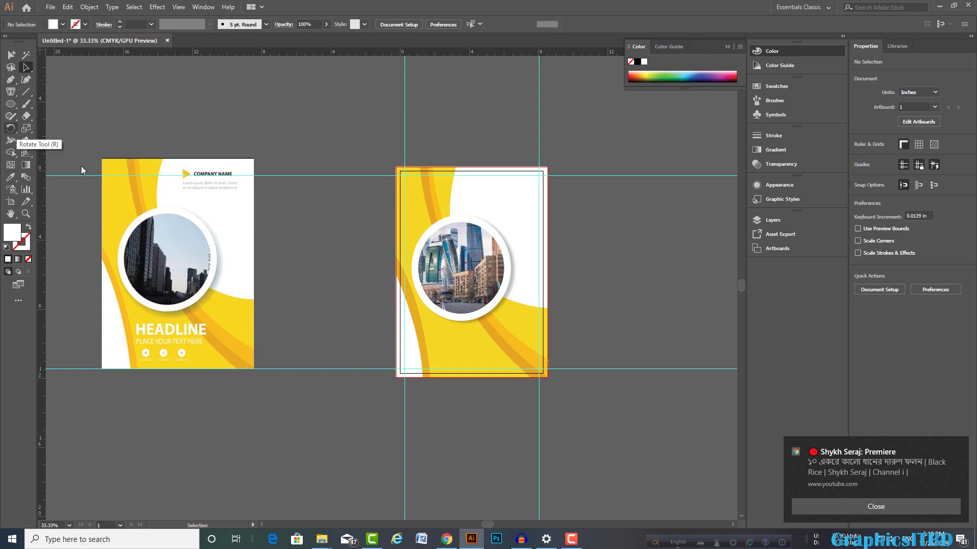
pyautogui.click(351, 188)
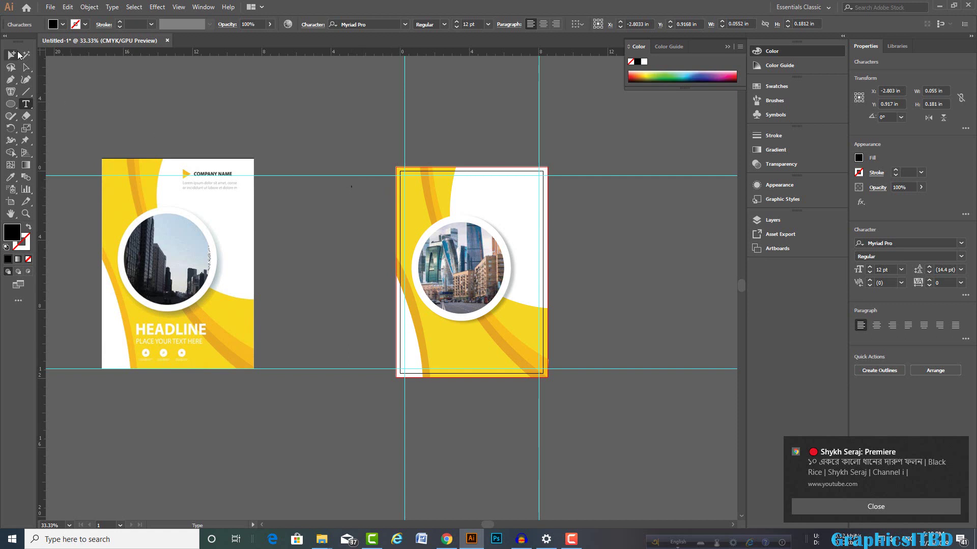
pyautogui.click(26, 67)
pyautogui.moveTo(354, 189); pyautogui.dragTo(376, 205)
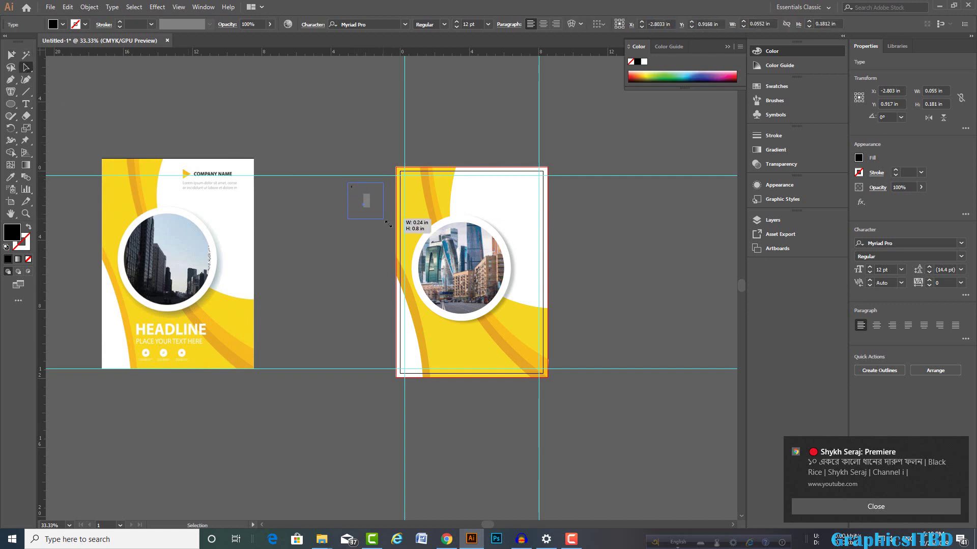
pyautogui.press('Delete')
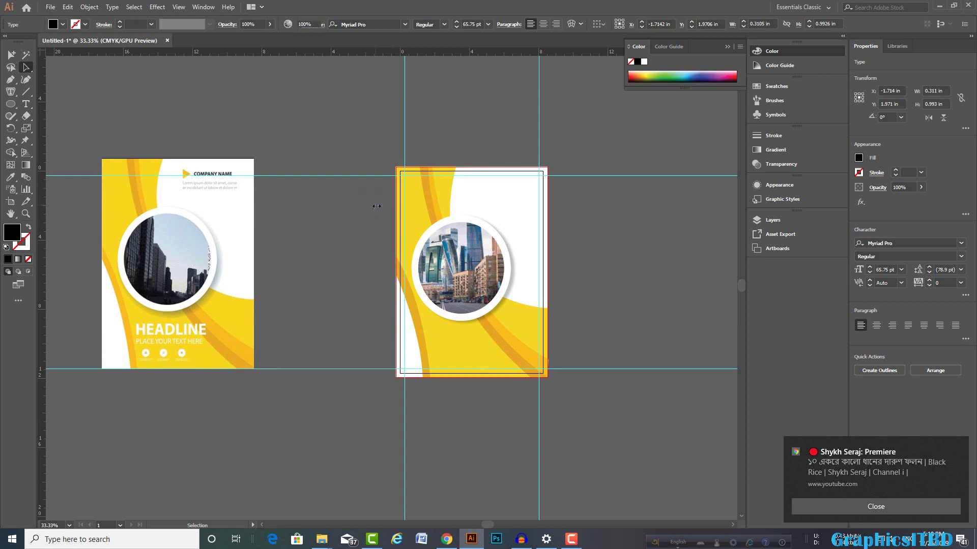
# Step: Type the COMPANY NAME heading at the cover's top-right corner
pyautogui.click(26, 103)
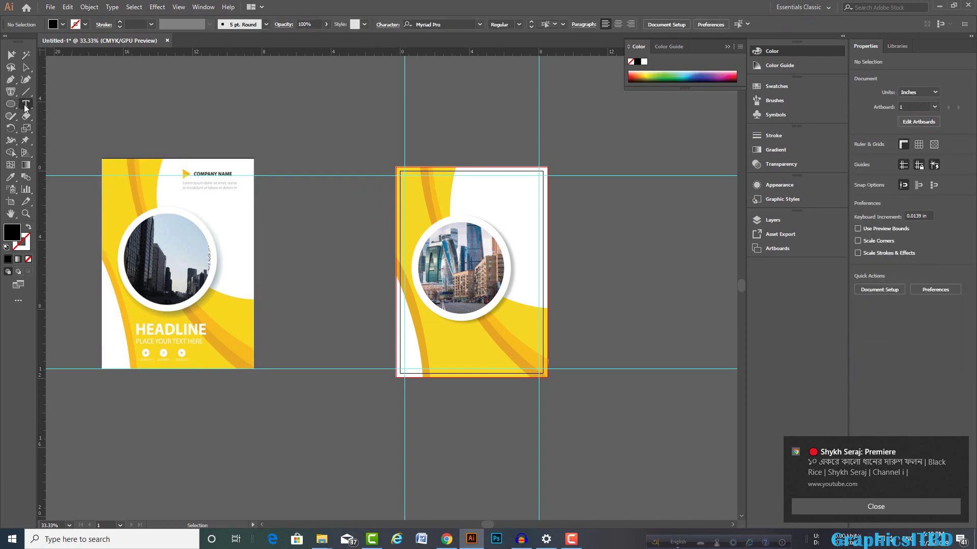
pyautogui.scroll(2, 323, 235)
pyautogui.hscroll(3, 423, 309)
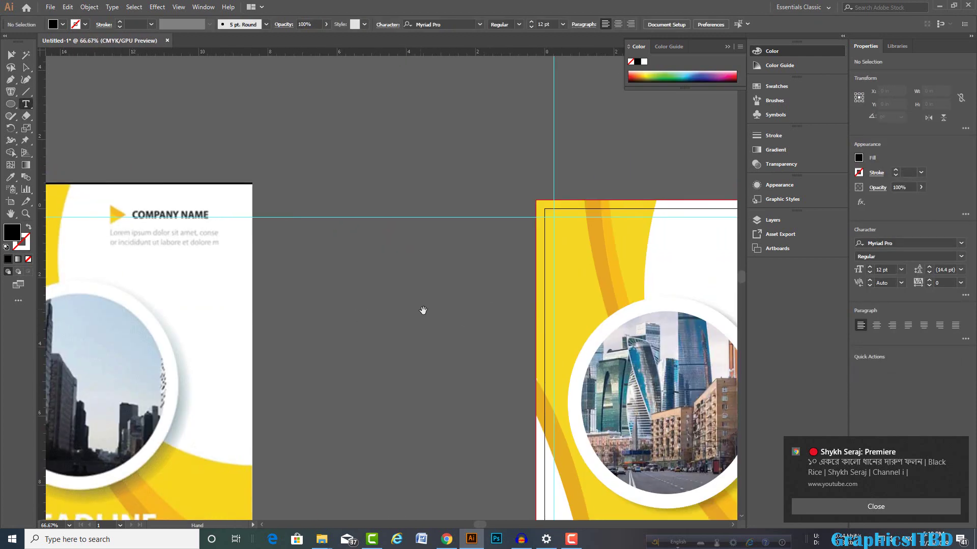
pyautogui.scroll(-1, 562, 297)
pyautogui.click(526, 274)
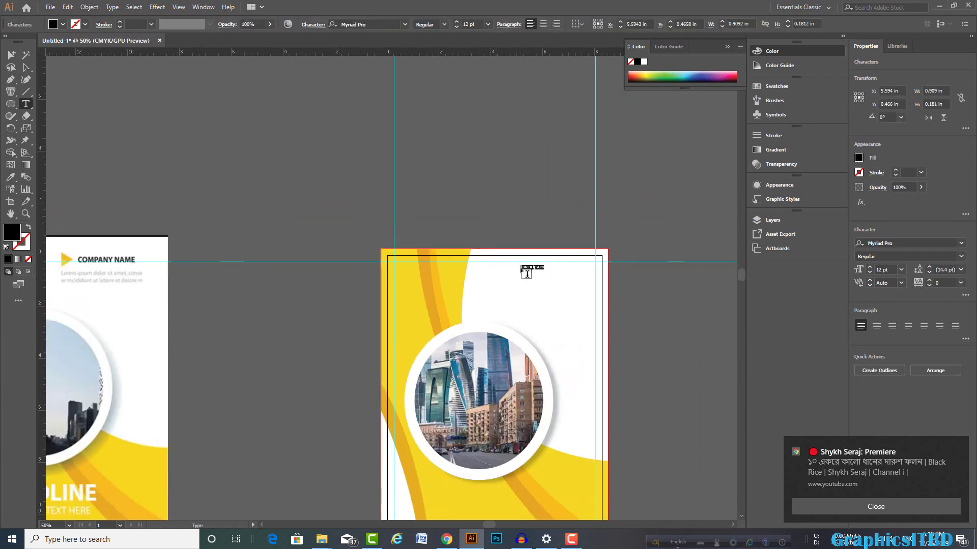
pyautogui.write('COMPANY NAME')
pyautogui.press('Escape')
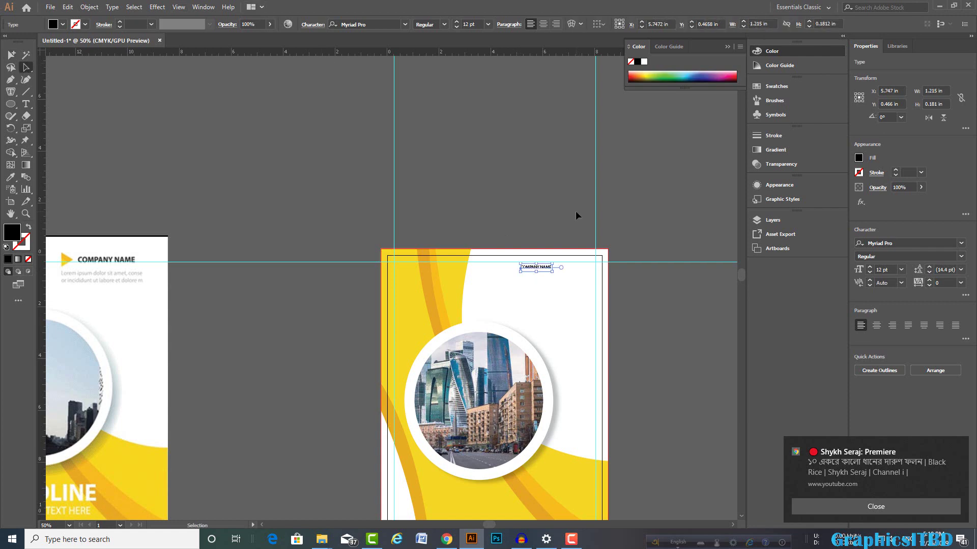
# Step: Scale up the COMPANY NAME text with its corner handle
pyautogui.scroll(1, 586, 273)
pyautogui.scroll(1, 586, 277)
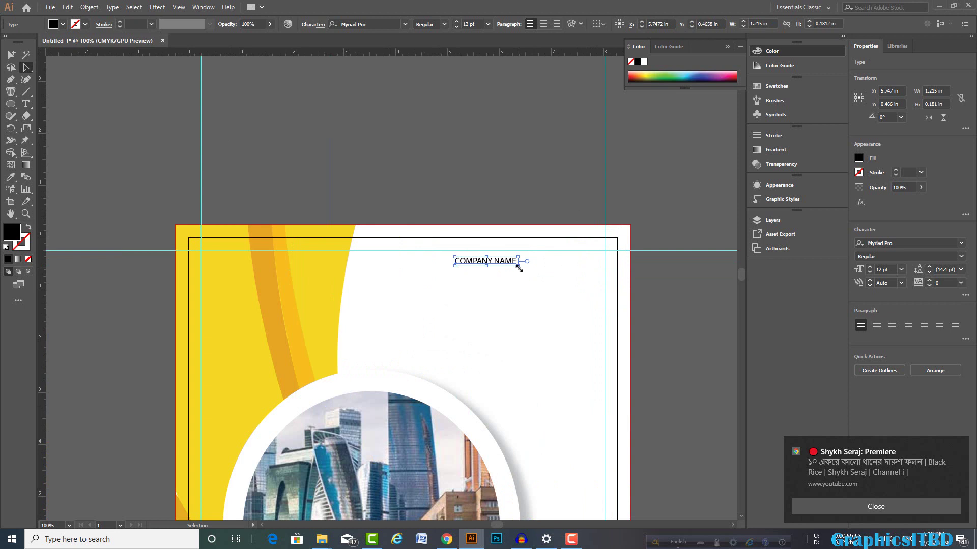
pyautogui.moveTo(518, 268)
pyautogui.mouseDown()
pyautogui.moveTo(556, 288)
pyautogui.moveTo(598, 262)
pyautogui.mouseUp()
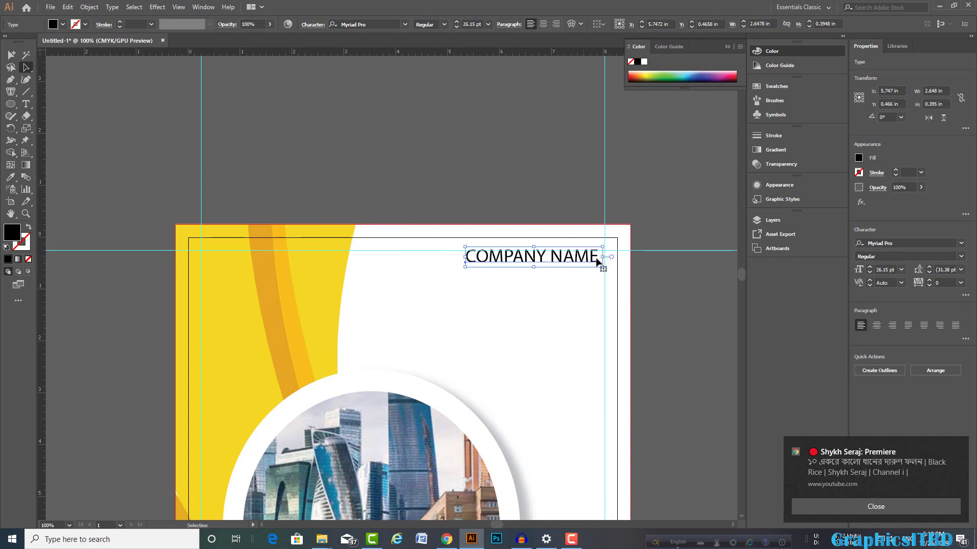
pyautogui.click(660, 296)
pyautogui.scroll(-2, 652, 297)
pyautogui.moveTo(496, 329); pyautogui.dragTo(517, 316)
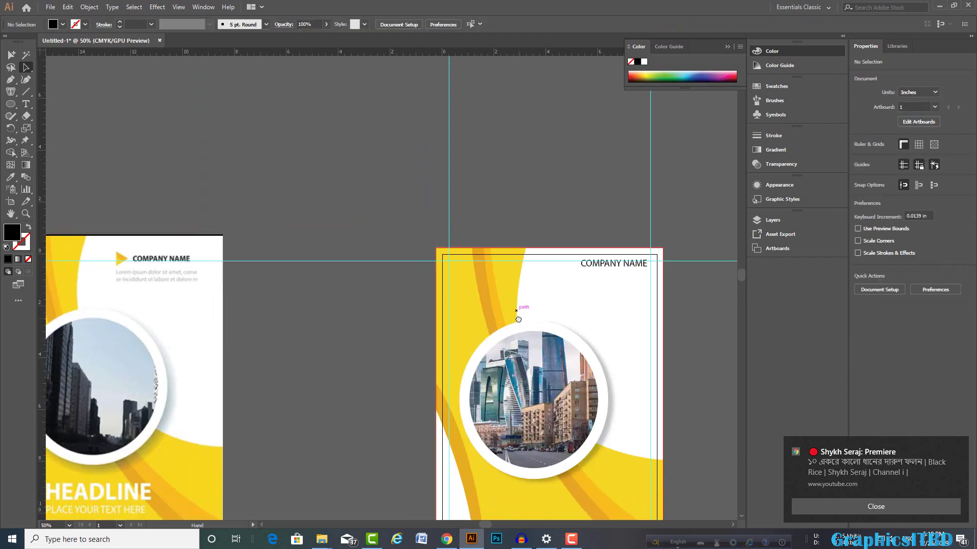
# Step: Shrink the COMPANY NAME heading to 19.47 pt
pyautogui.click(634, 261)
pyautogui.hotkey('ctrl', '=')
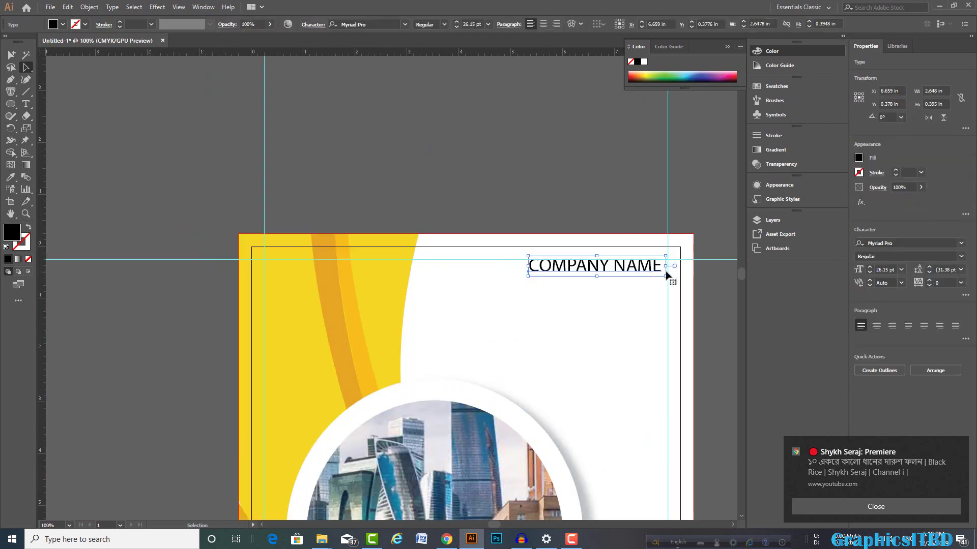
pyautogui.moveTo(666, 275); pyautogui.dragTo(647, 273)
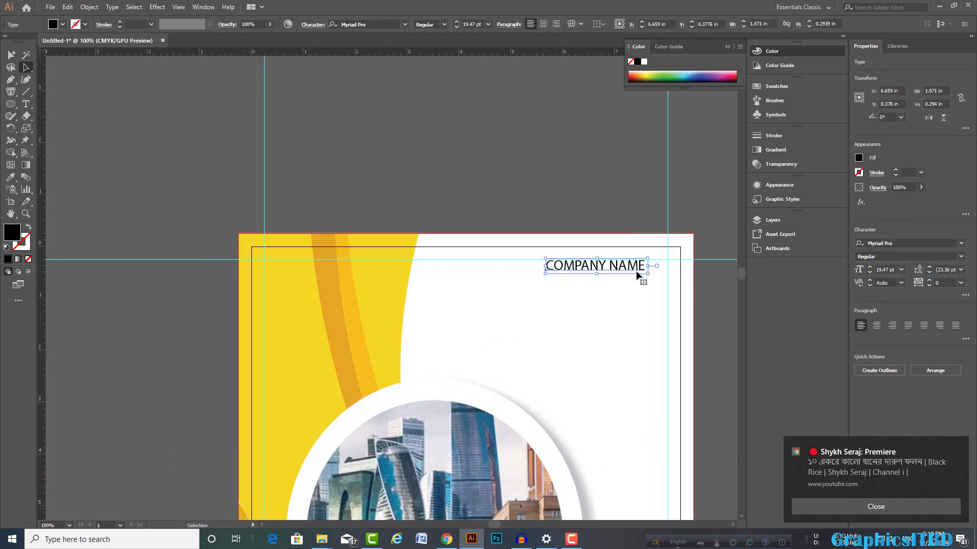
pyautogui.click(514, 182)
pyautogui.hotkey('ctrl', '-')
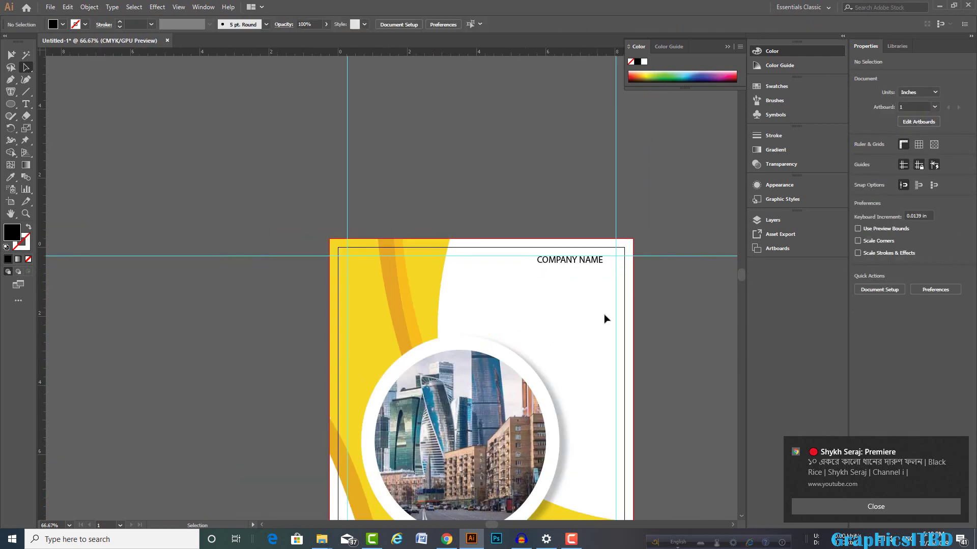
pyautogui.hotkey('ctrl', '-')
pyautogui.click(584, 264)
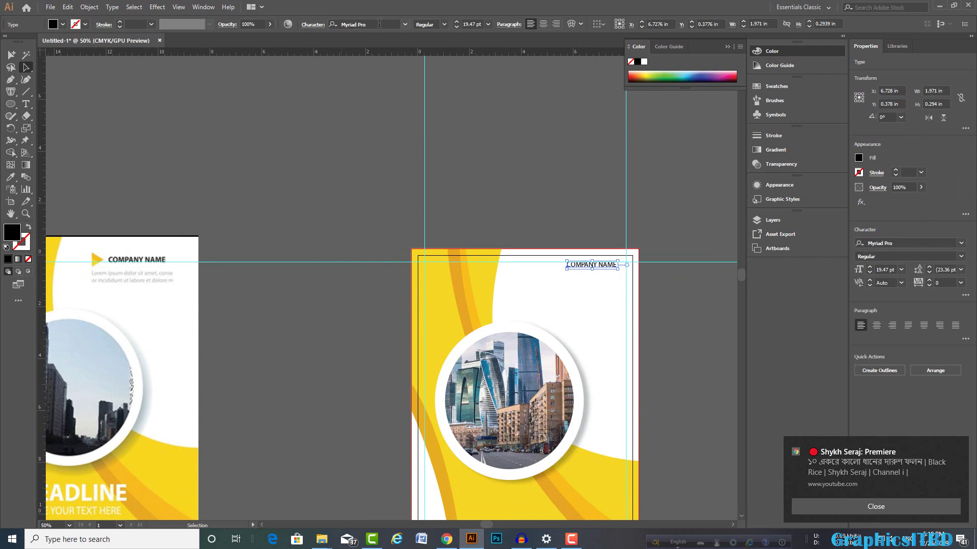
pyautogui.click(377, 24)
# Step: Set COMPANY NAME in Lato Bold and shift it slightly left
pyautogui.write('LATO')
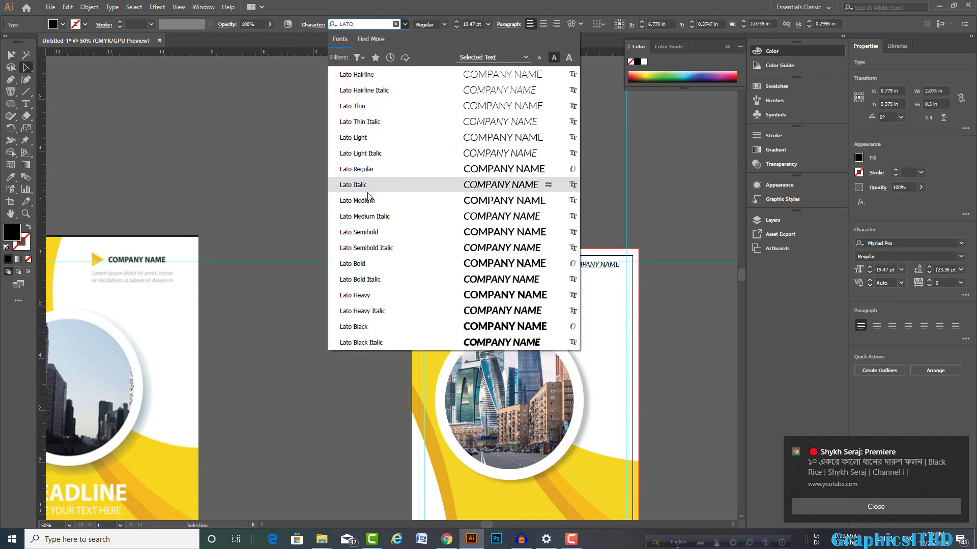
pyautogui.click(368, 262)
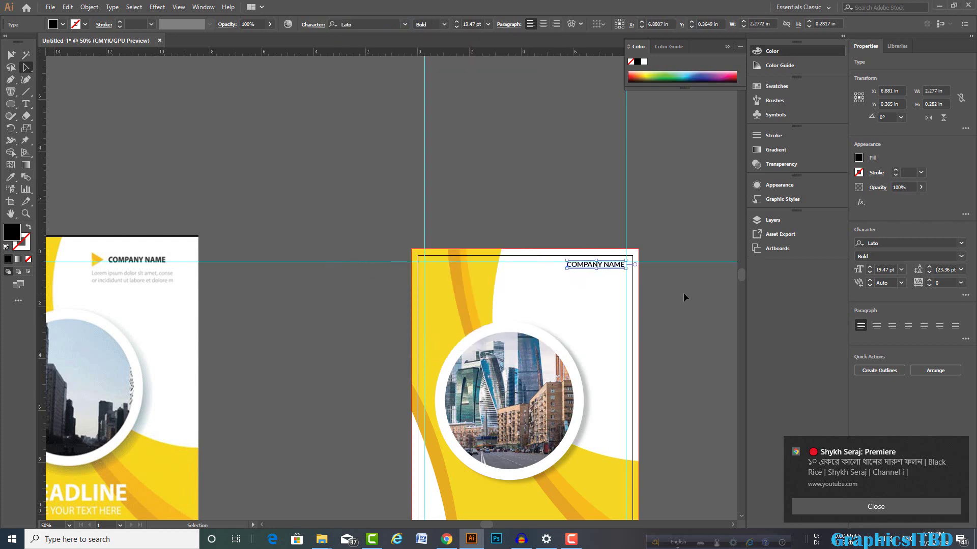
pyautogui.moveTo(610, 270); pyautogui.dragTo(605, 269)
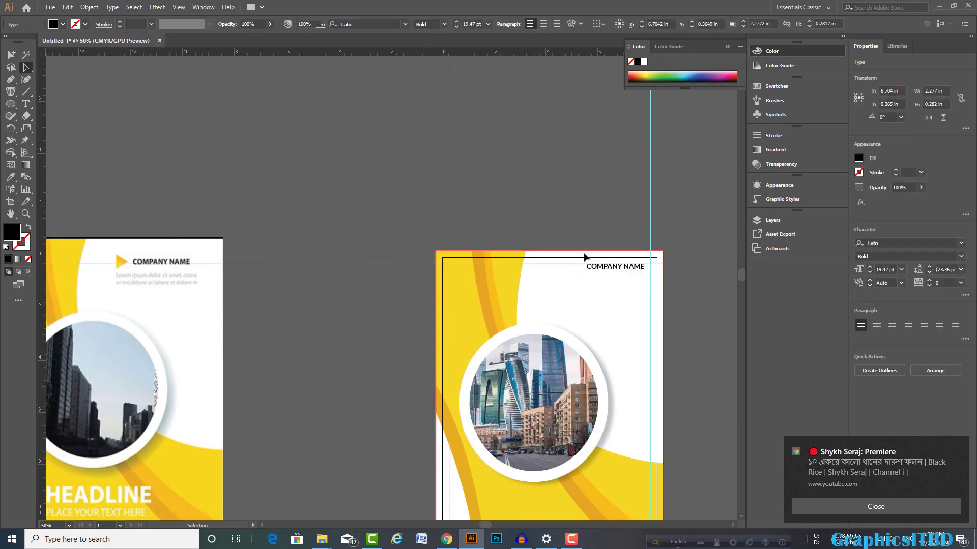
pyautogui.doubleClick(600, 267)
pyautogui.click(598, 200)
pyautogui.click(638, 266)
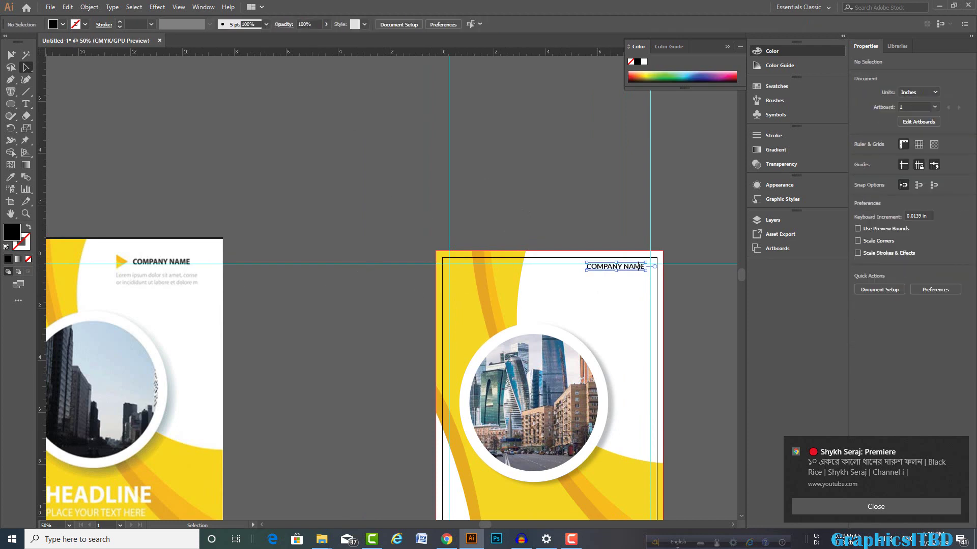
pyautogui.click(307, 193)
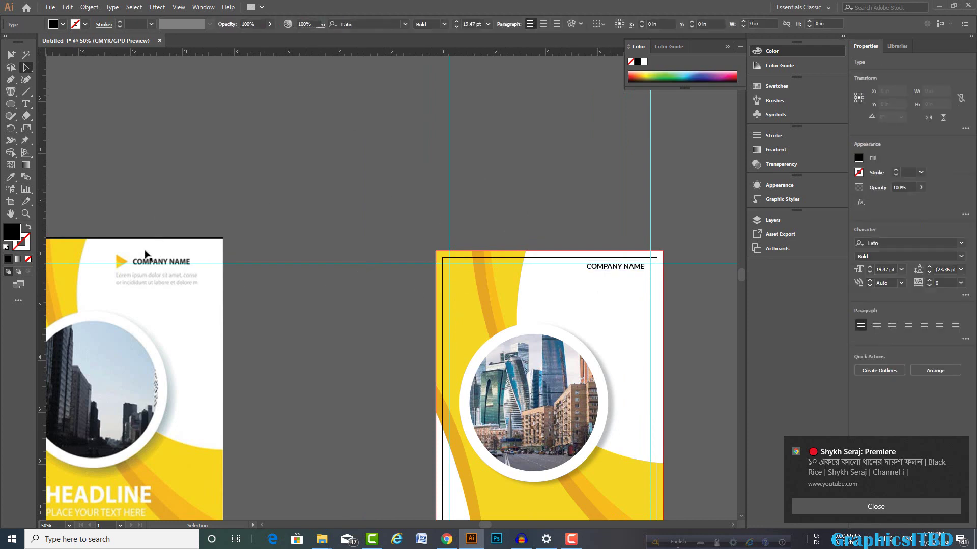
# Step: Draw a triangle above the covers with the Polygon tool
pyautogui.click(9, 104)
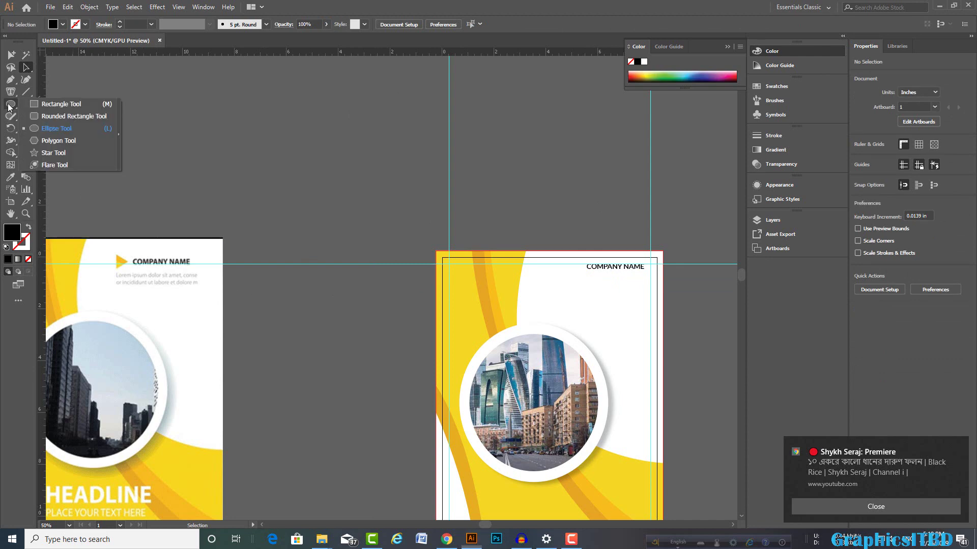
pyautogui.click(54, 141)
pyautogui.moveTo(271, 157); pyautogui.dragTo(328, 206)
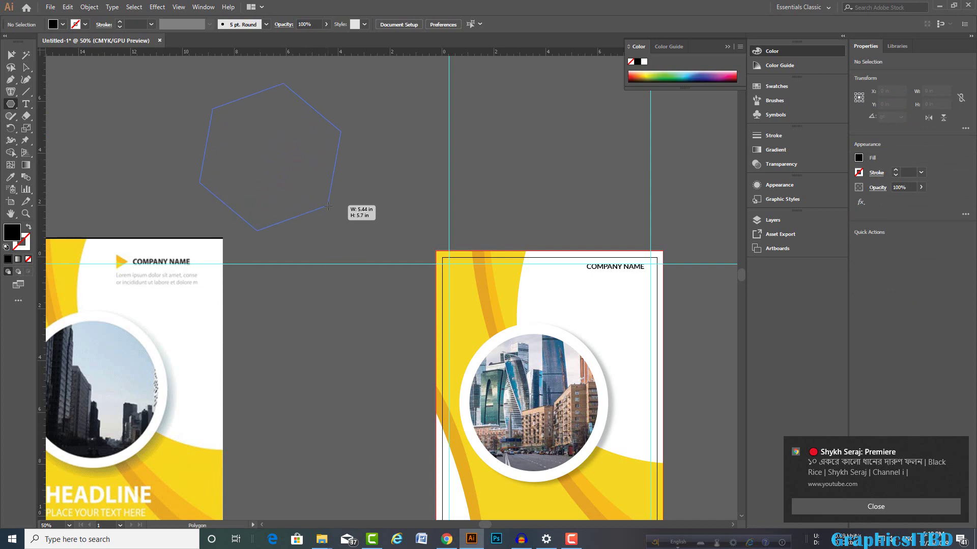
pyautogui.press('Down')
pyautogui.press('Down')
pyautogui.moveTo(328, 205); pyautogui.dragTo(286, 224)
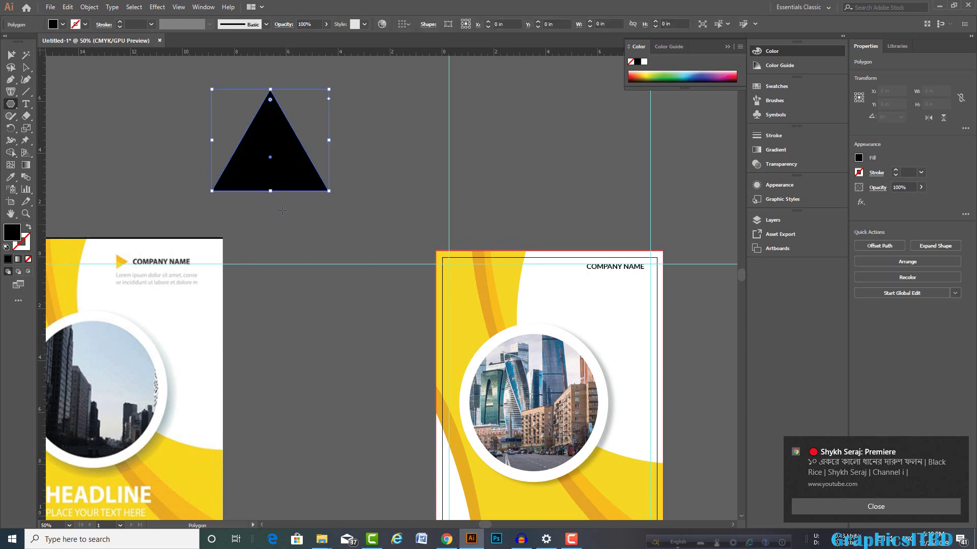
# Step: Rotate the triangle to 270° so it points right and fill it with the cover's yellow
pyautogui.click(26, 67)
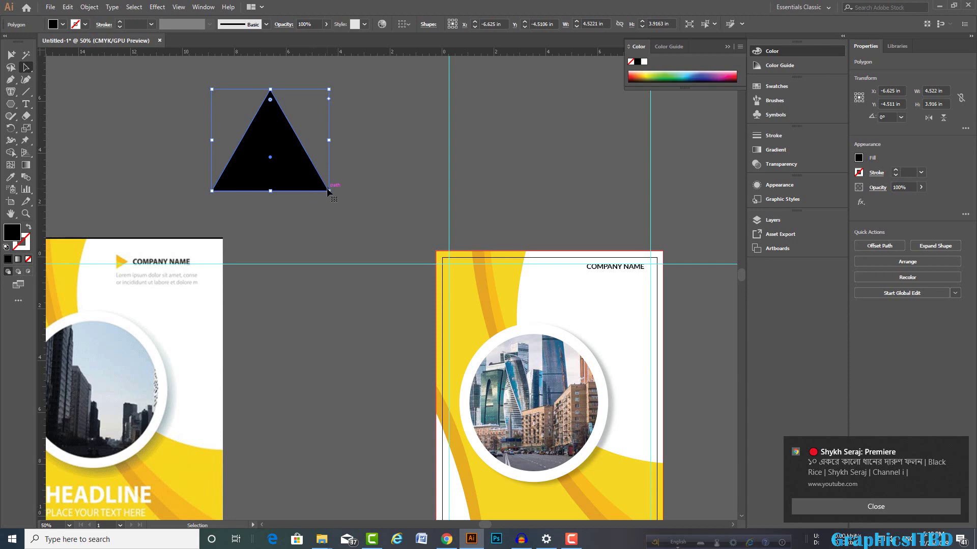
pyautogui.moveTo(332, 193); pyautogui.dragTo(238, 209)
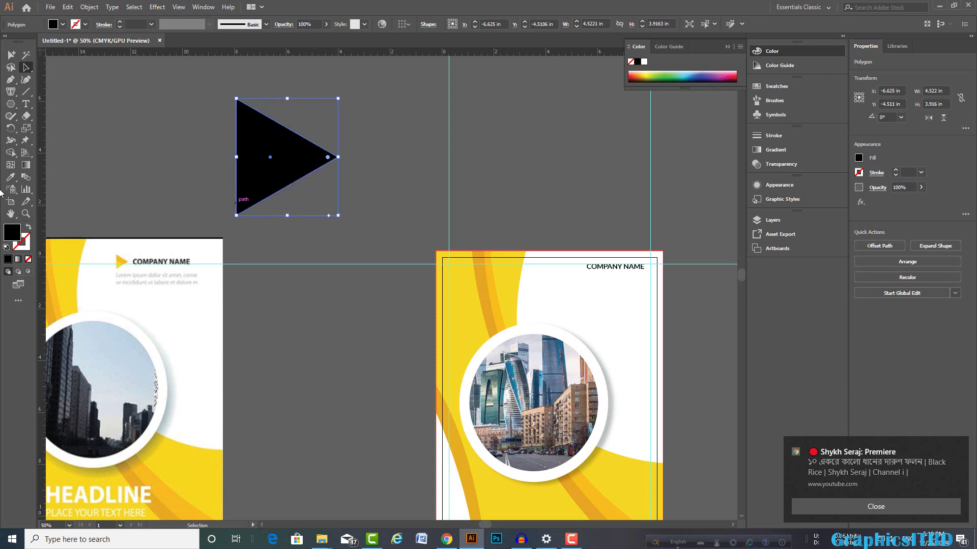
pyautogui.click(9, 178)
pyautogui.click(122, 263)
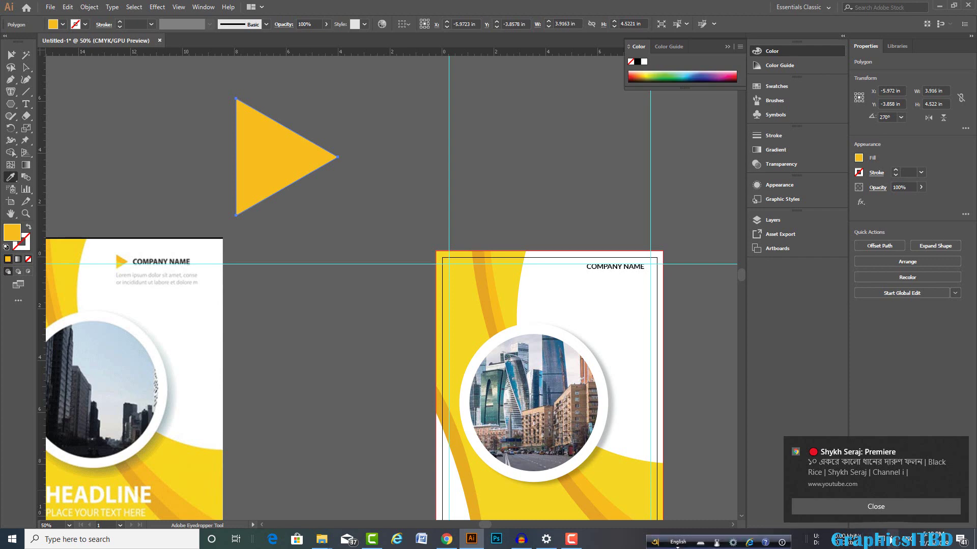
pyautogui.click(571, 540)
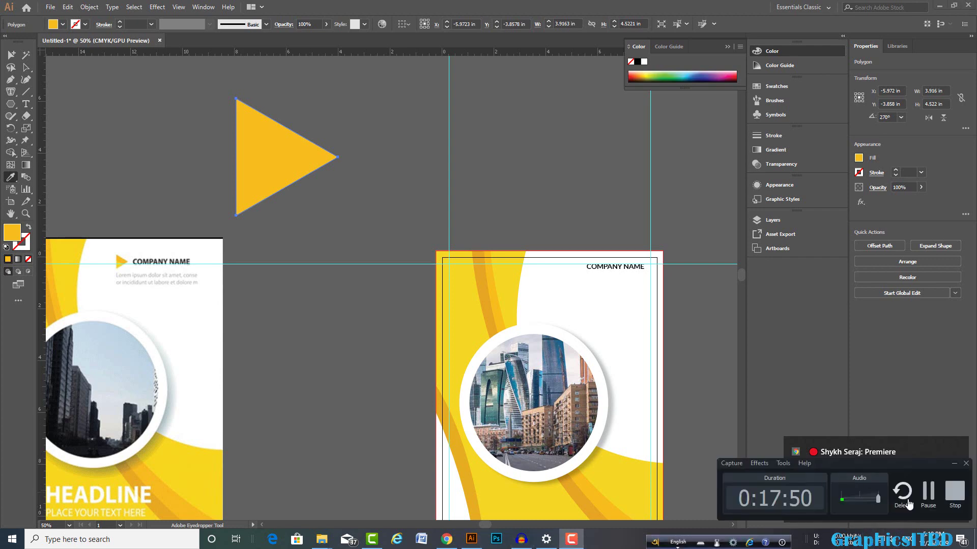
# Step: Move the yellow triangle beside COMPANY NAME and shrink it to about 0.43 in wide
pyautogui.scroll(-1, 339, 189)
pyautogui.click(26, 67)
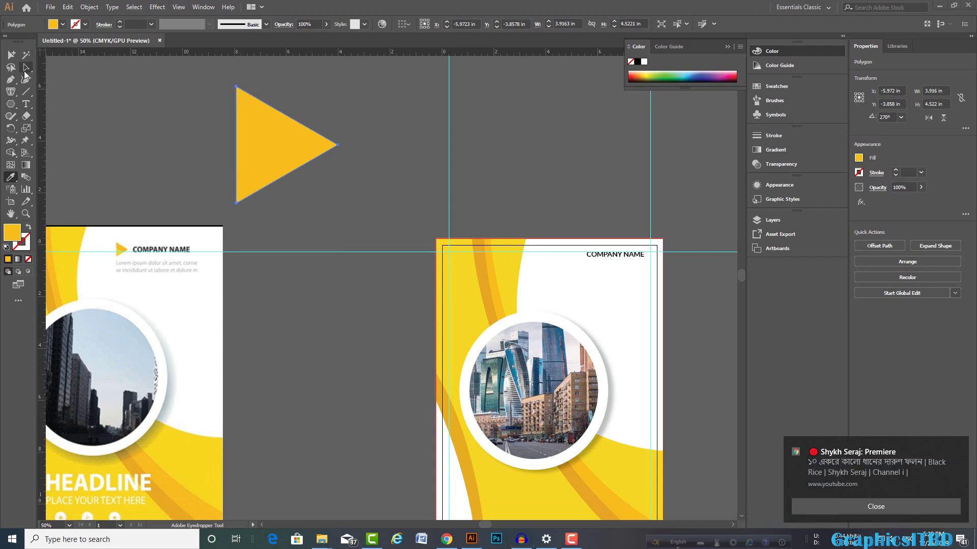
pyautogui.moveTo(274, 157); pyautogui.dragTo(584, 252)
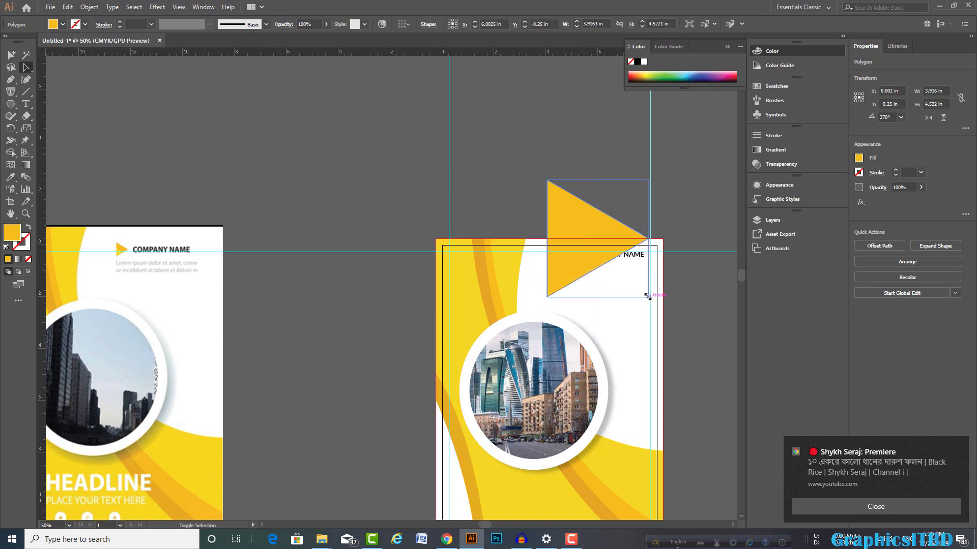
pyautogui.moveTo(649, 297)
pyautogui.mouseDown()
pyautogui.moveTo(599, 236)
pyautogui.moveTo(604, 291)
pyautogui.moveTo(577, 300)
pyautogui.moveTo(556, 276)
pyautogui.mouseUp()
pyautogui.scroll(2, 599, 236)
pyautogui.scroll(2, 605, 311)
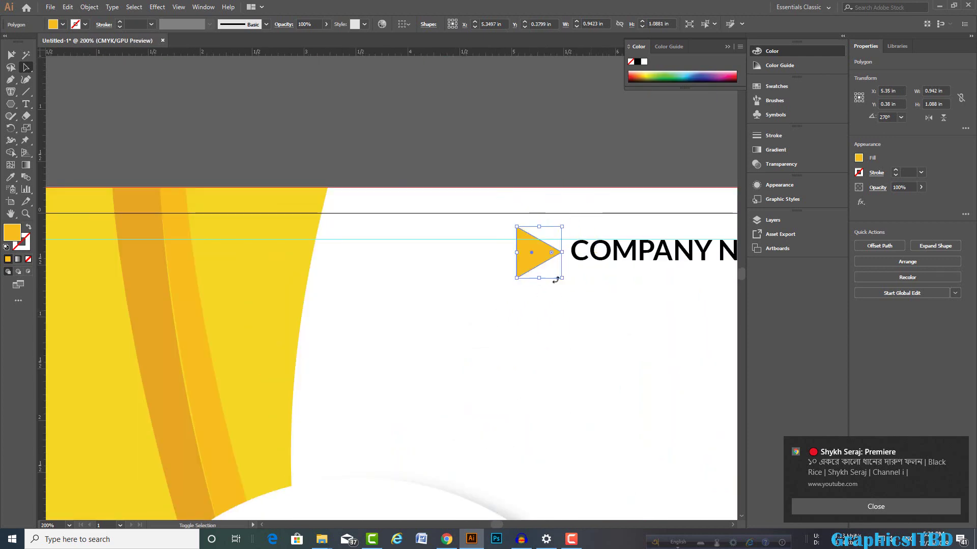
pyautogui.scroll(-1, 544, 259)
pyautogui.scroll(-4, 555, 259)
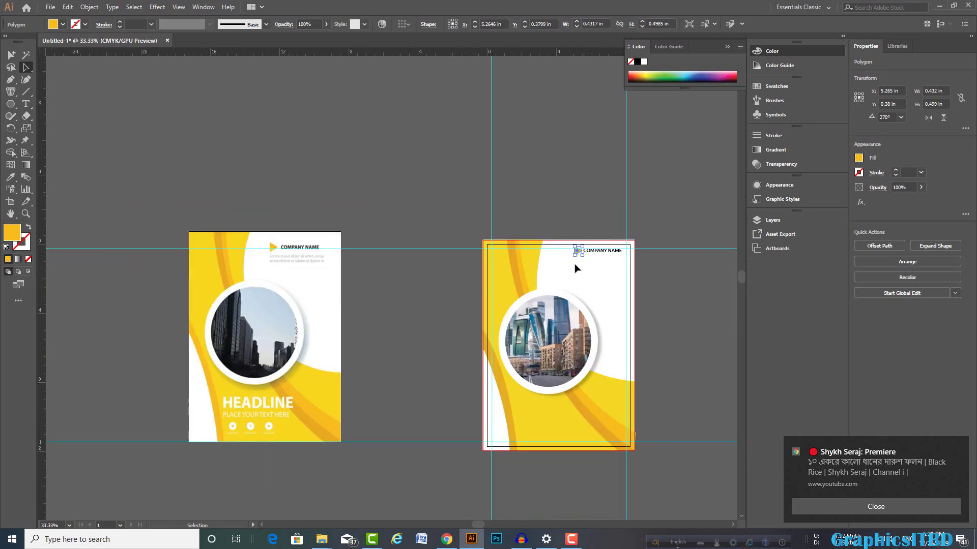
pyautogui.scroll(2, 549, 257)
pyautogui.scroll(1, 554, 257)
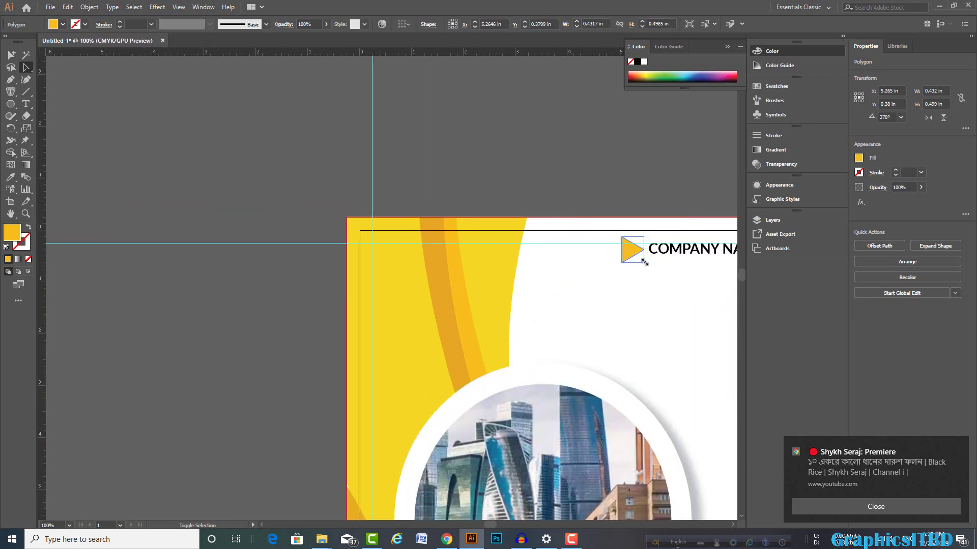
# Step: Check the triangle and heading placement, then clear the selection
pyautogui.click(645, 207)
pyautogui.scroll(2, 631, 277)
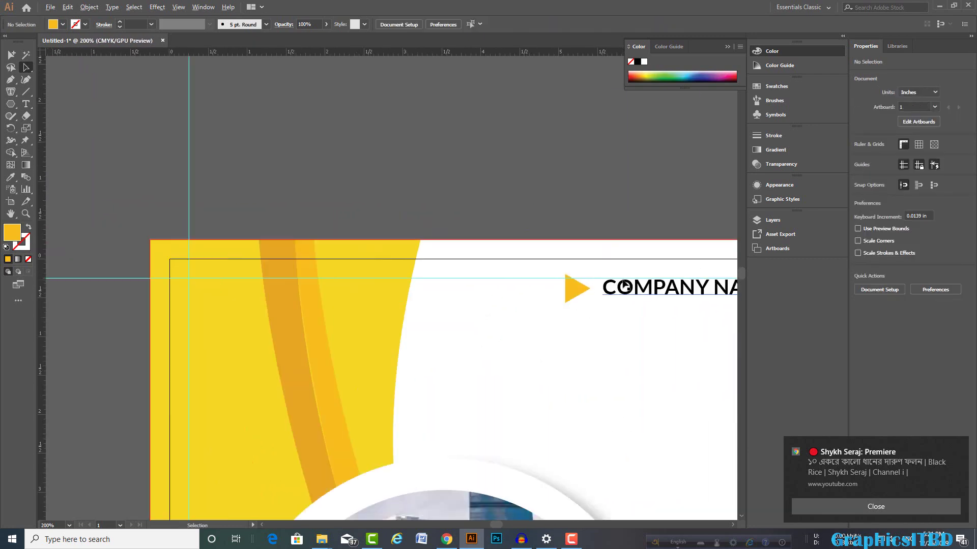
pyautogui.scroll(-2, 625, 285)
pyautogui.scroll(-2, 628, 290)
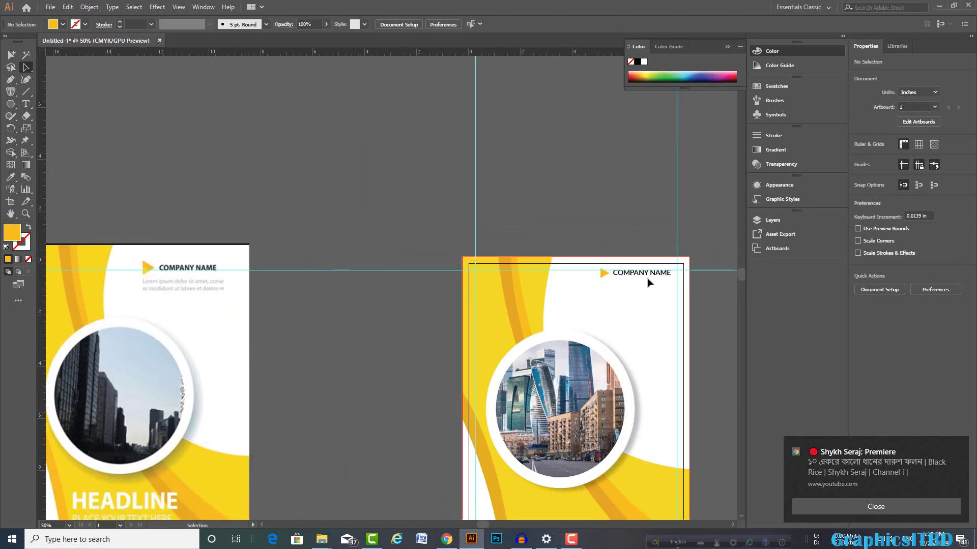
pyautogui.click(648, 275)
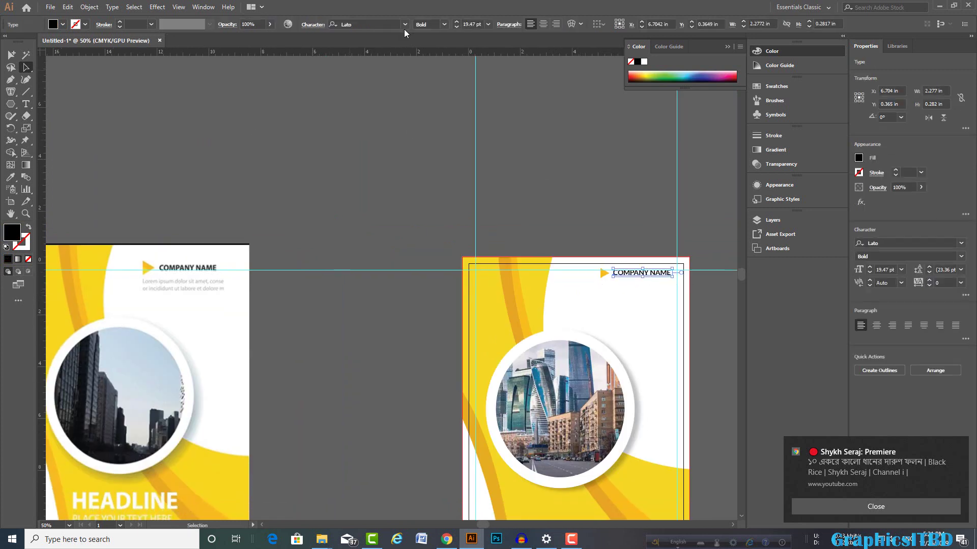
pyautogui.click(582, 211)
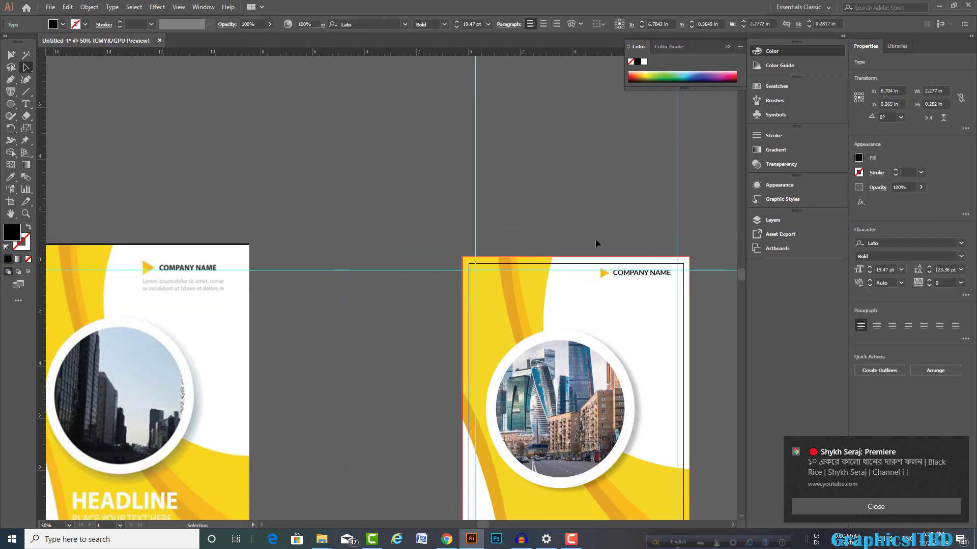
pyautogui.click(638, 280)
pyautogui.click(657, 301)
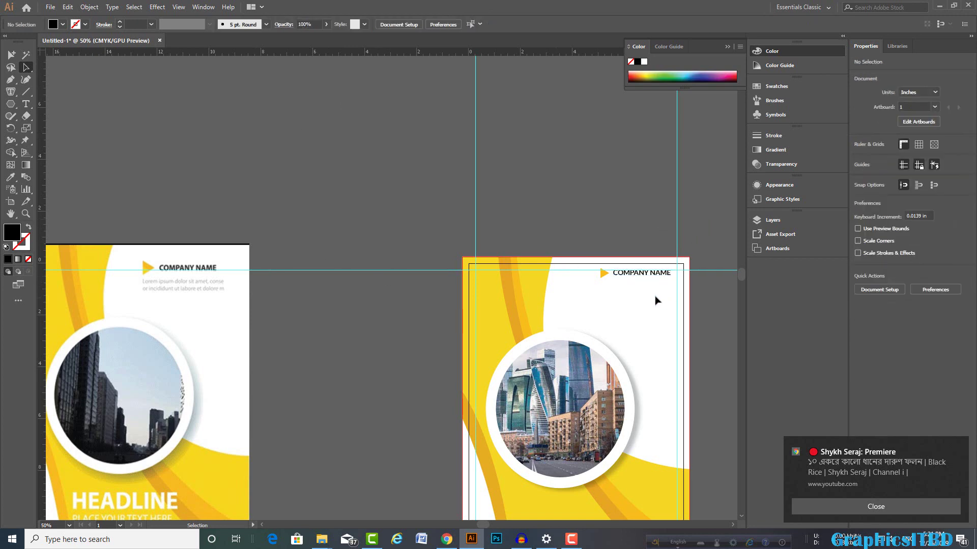
# Step: Add a Lorem ipsum placeholder text box below COMPANY NAME in Lato Light
pyautogui.click(26, 105)
pyautogui.hotkey('ctrl', '+')
pyautogui.hotkey('ctrl', '+')
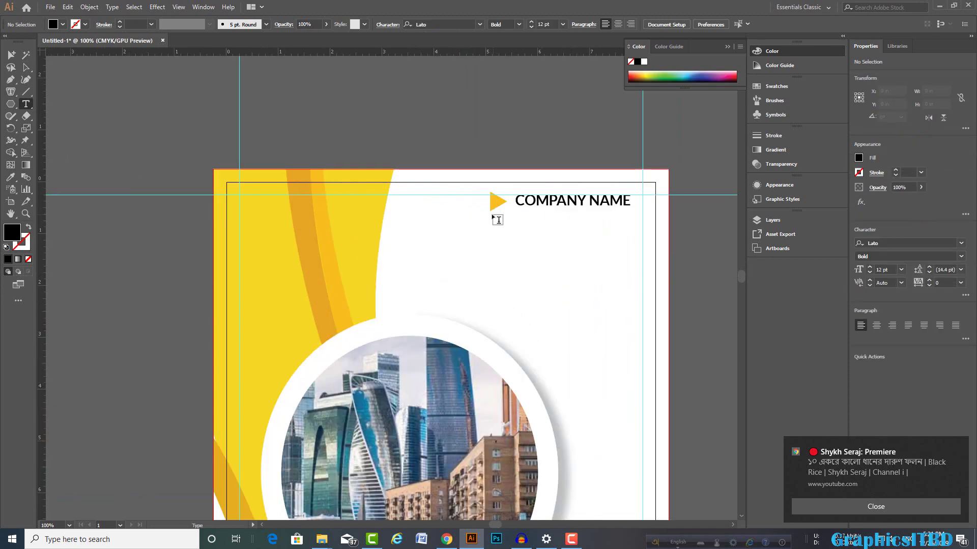
pyautogui.moveTo(488, 215); pyautogui.dragTo(632, 245)
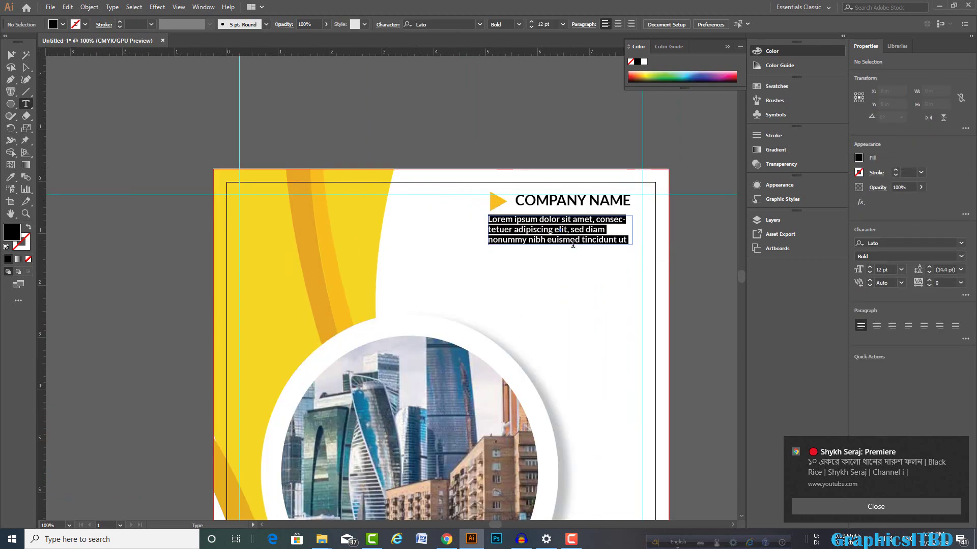
pyautogui.press('Escape')
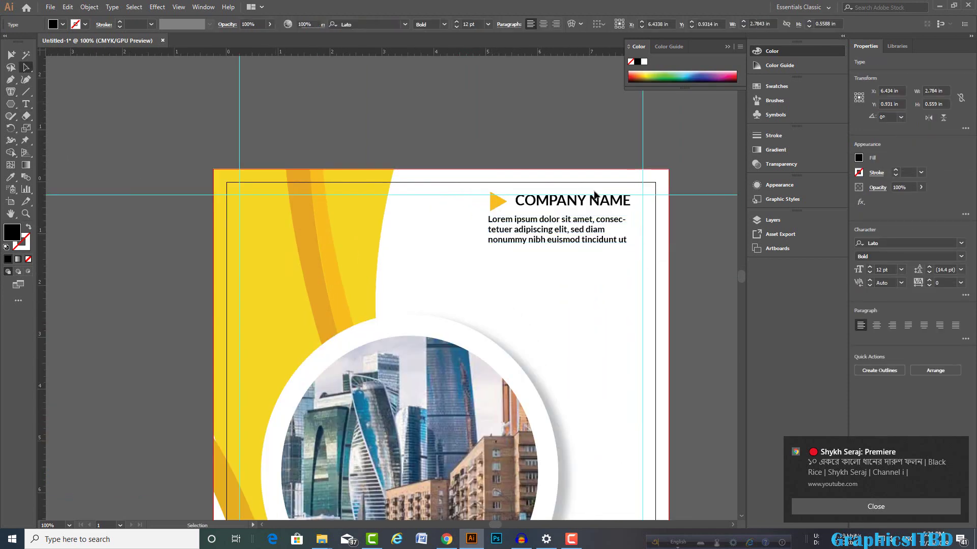
pyautogui.scroll(-1, 594, 195)
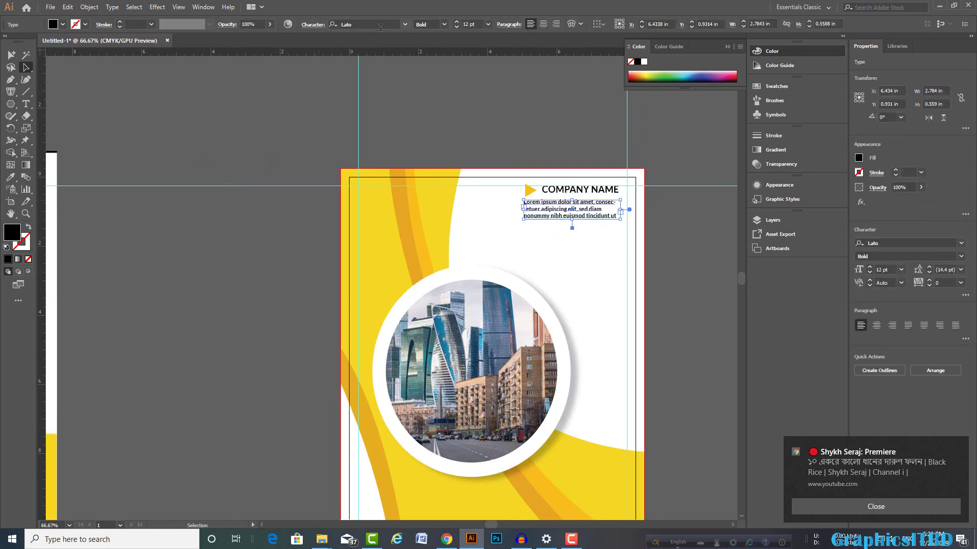
pyautogui.click(442, 27)
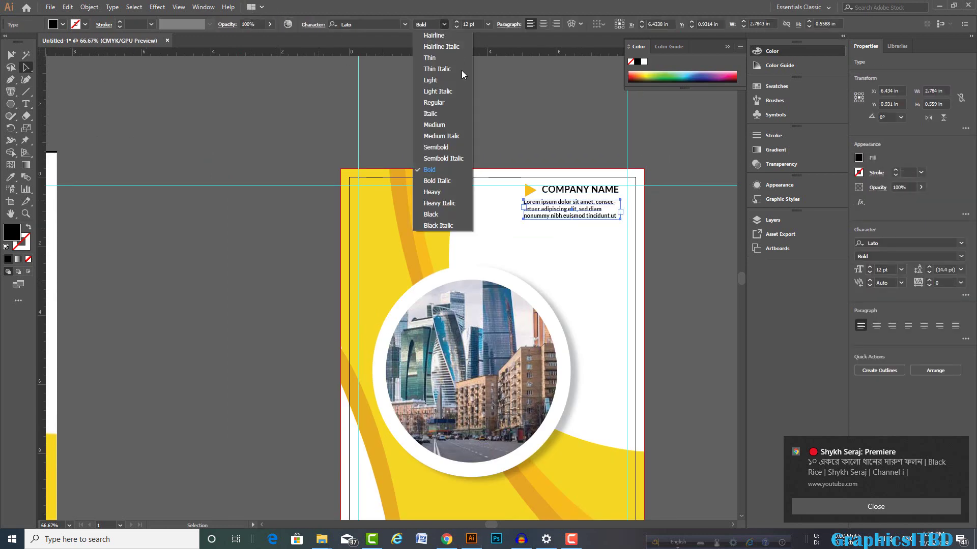
pyautogui.click(449, 105)
pyautogui.click(656, 225)
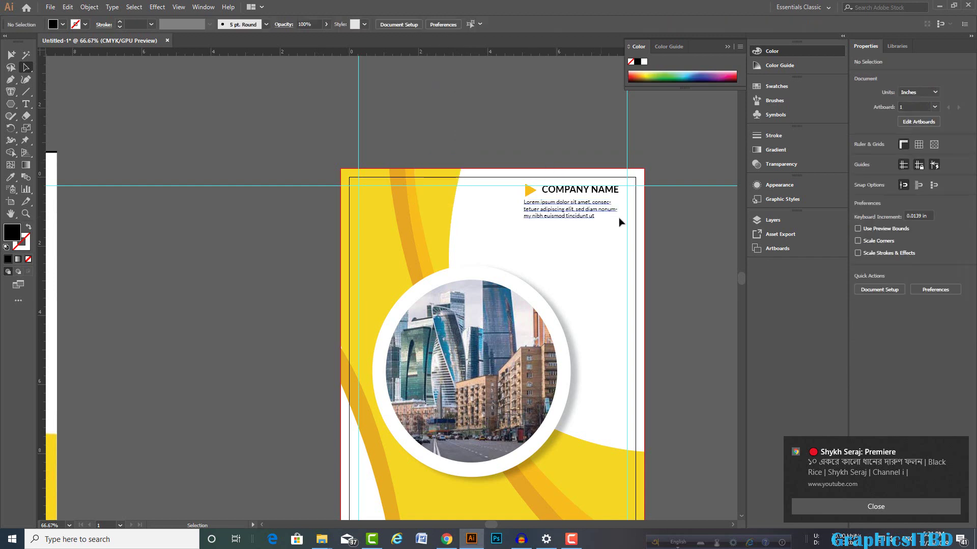
# Step: Shorten the Lorem ipsum text box to two lines
pyautogui.scroll(-2, 647, 226)
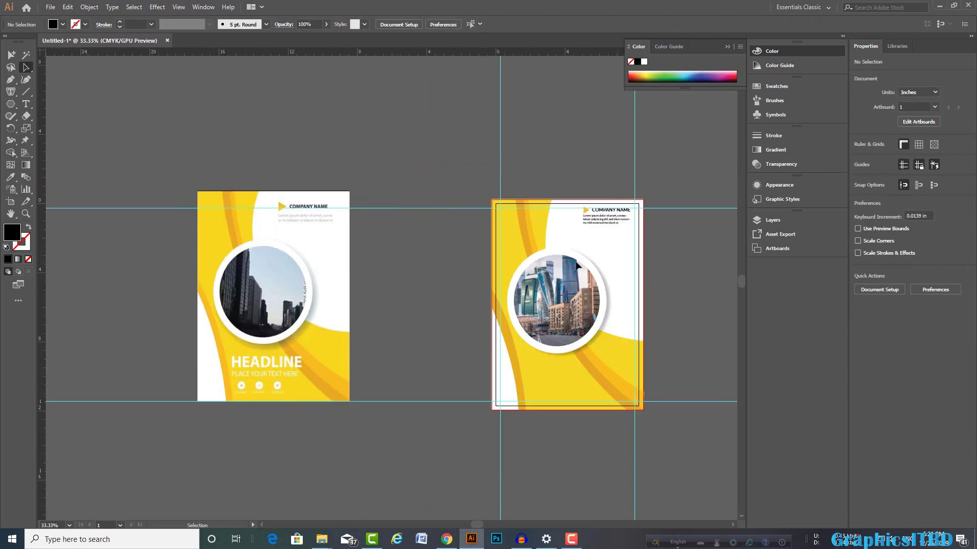
pyautogui.moveTo(457, 276); pyautogui.dragTo(450, 270)
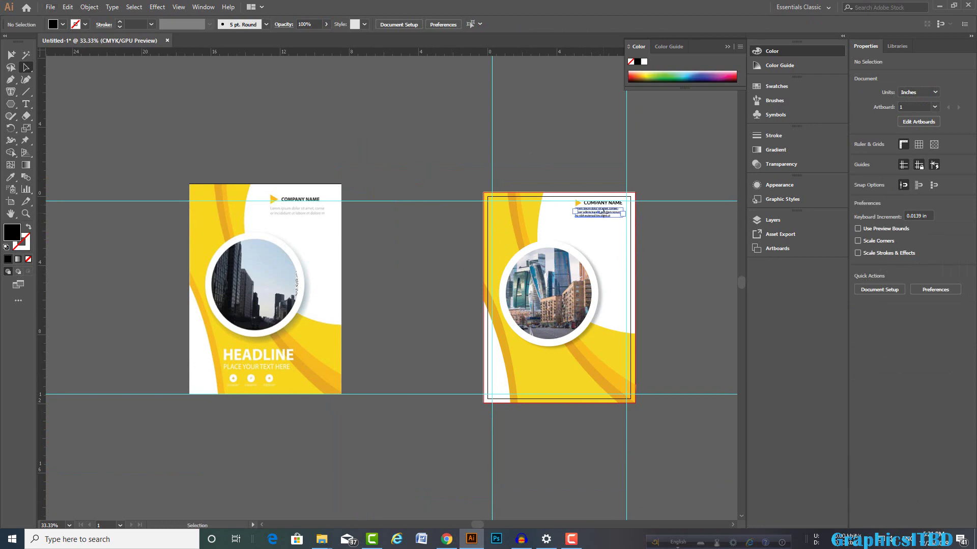
pyautogui.click(605, 213)
pyautogui.scroll(1, 600, 224)
pyautogui.scroll(2, 602, 257)
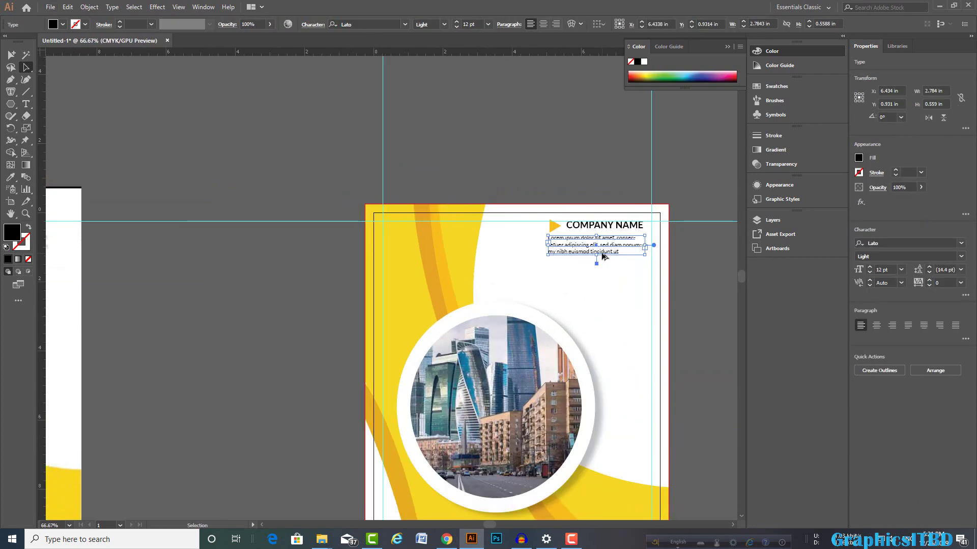
pyautogui.moveTo(596, 256); pyautogui.dragTo(597, 248)
pyautogui.click(685, 273)
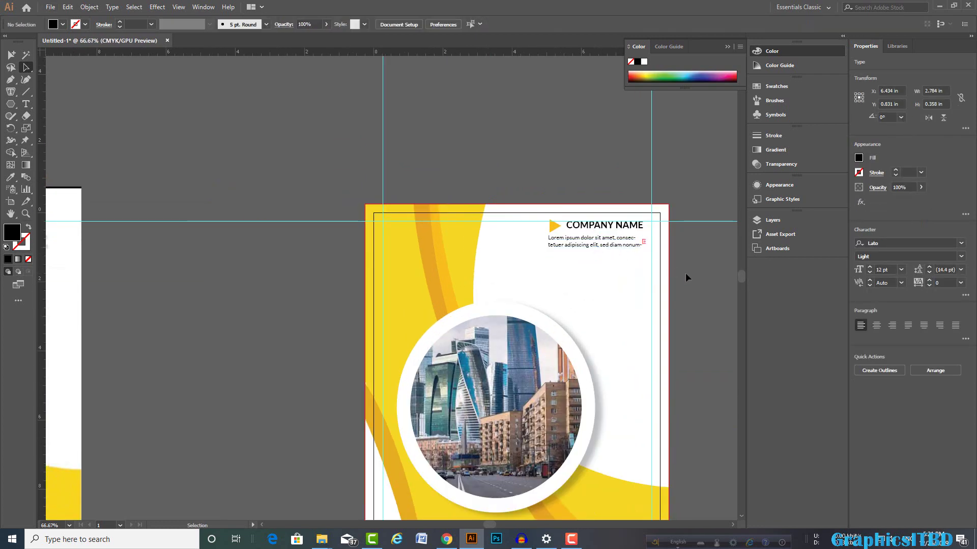
pyautogui.scroll(-2, 637, 290)
pyautogui.moveTo(637, 290); pyautogui.dragTo(616, 242)
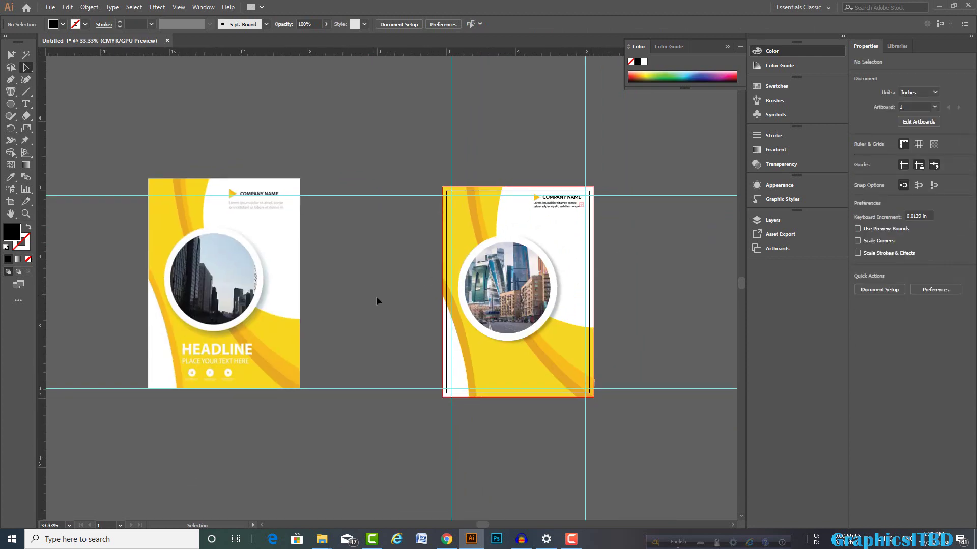
# Step: Duplicate COMPANY NAME into the lower cover, enlarge it and make it white
pyautogui.moveTo(379, 301); pyautogui.dragTo(386, 255)
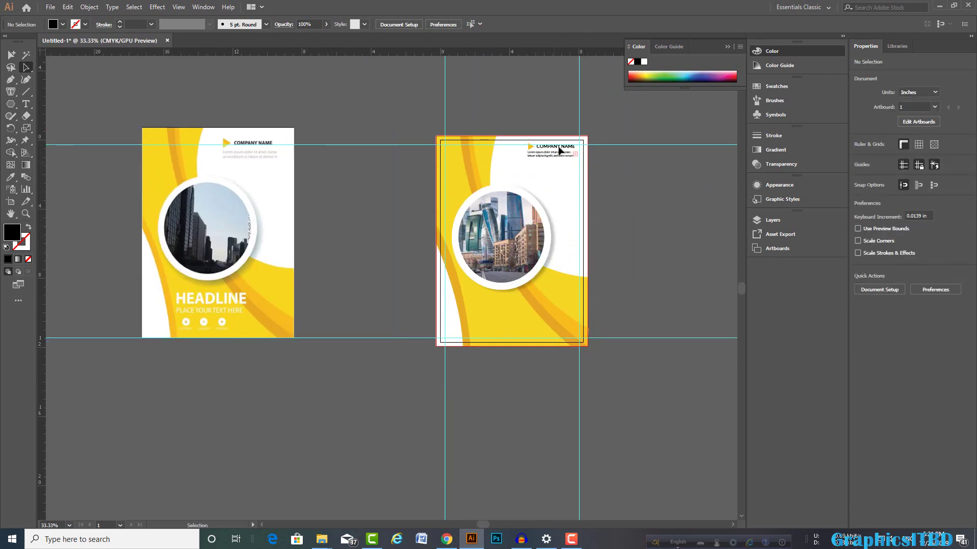
pyautogui.moveTo(559, 151); pyautogui.dragTo(515, 317)
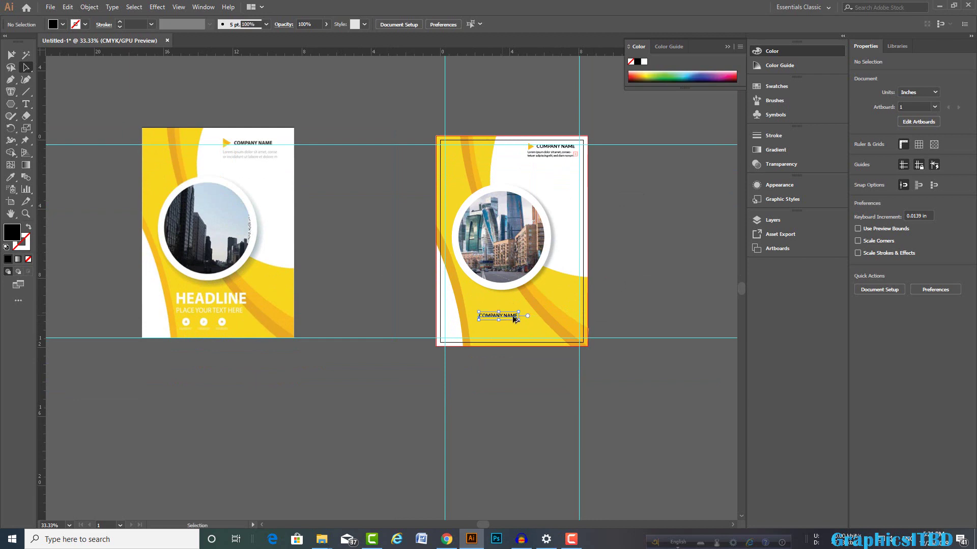
pyautogui.moveTo(518, 319)
pyautogui.mouseDown()
pyautogui.moveTo(538, 329)
pyautogui.moveTo(571, 323)
pyautogui.moveTo(538, 316)
pyautogui.mouseUp()
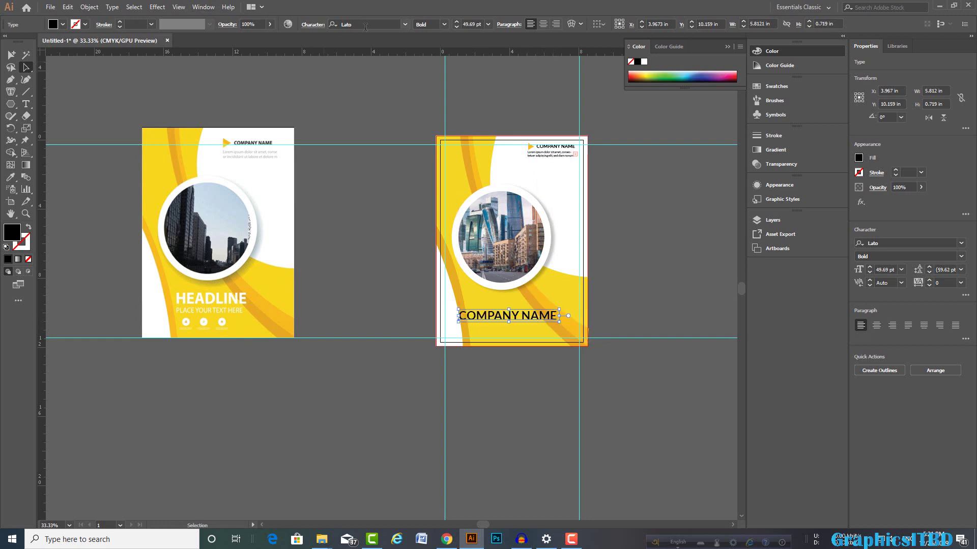
pyautogui.click(10, 177)
pyautogui.click(176, 193)
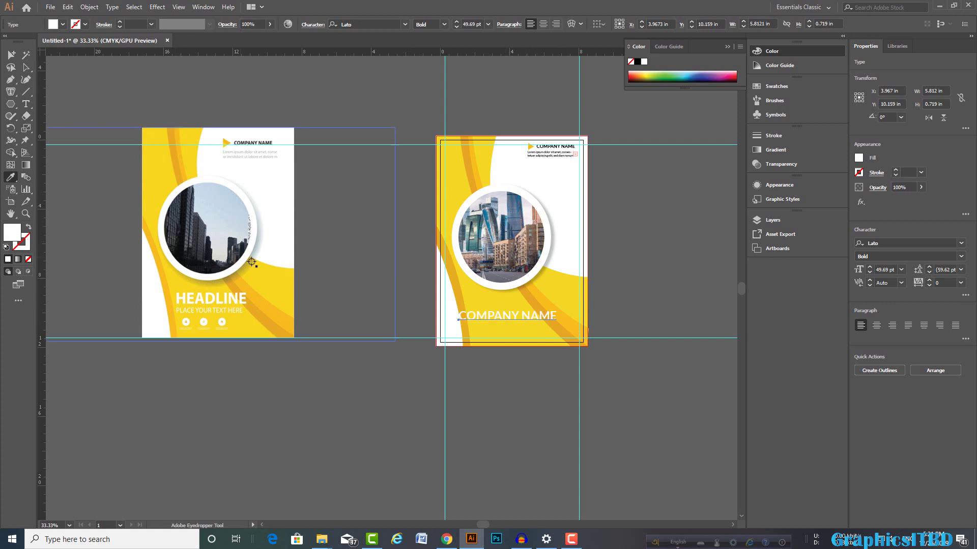
pyautogui.press('v')
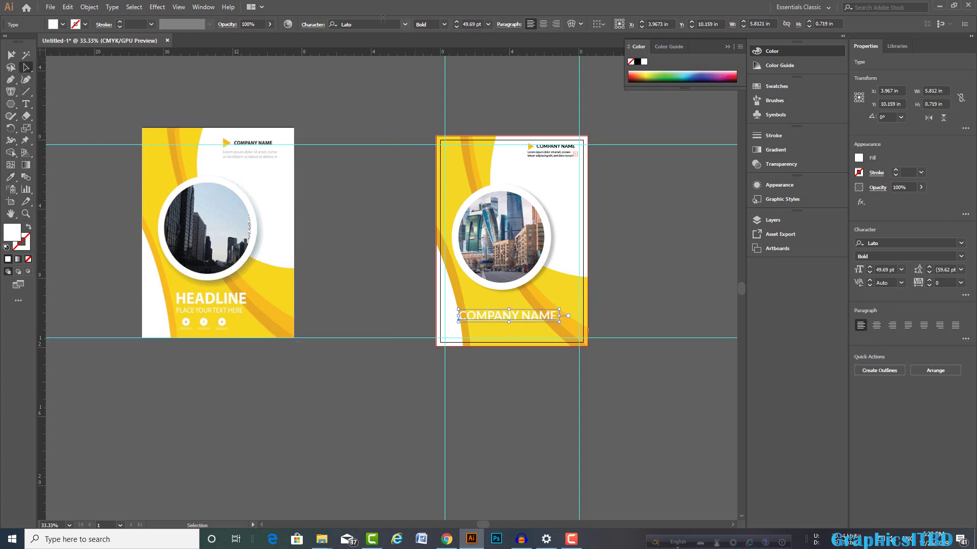
# Step: Set the text to Black weight and retype it as HEADLINE
pyautogui.click(441, 26)
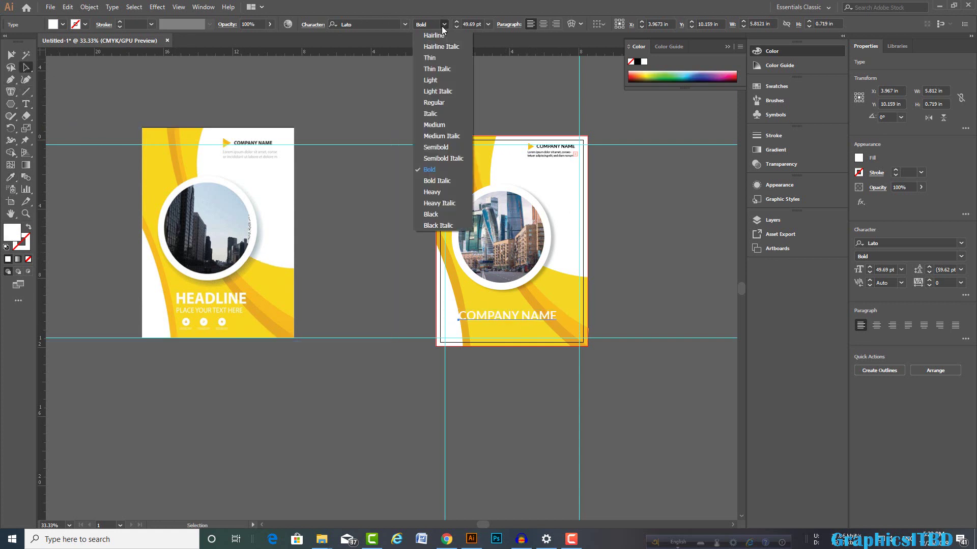
pyautogui.click(440, 218)
pyautogui.scroll(2, 538, 288)
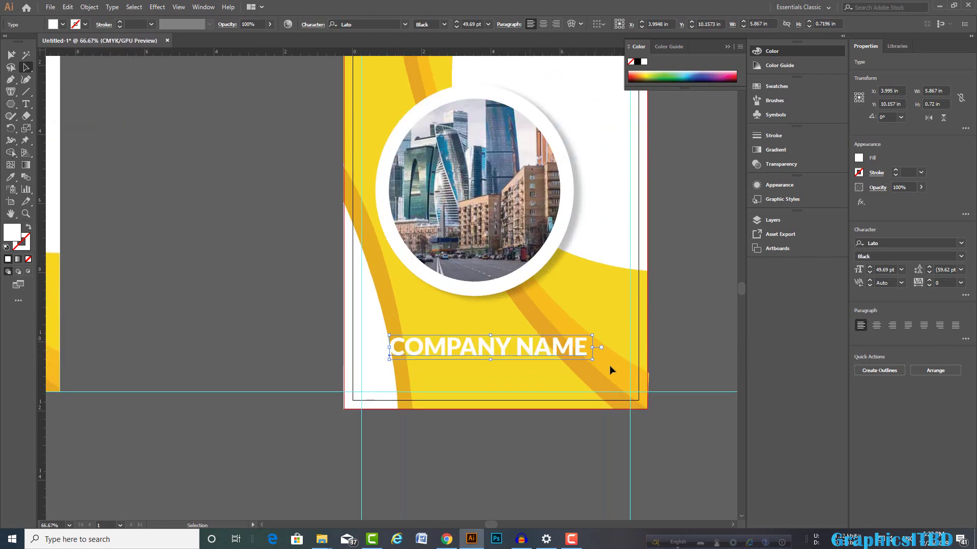
pyautogui.click(26, 103)
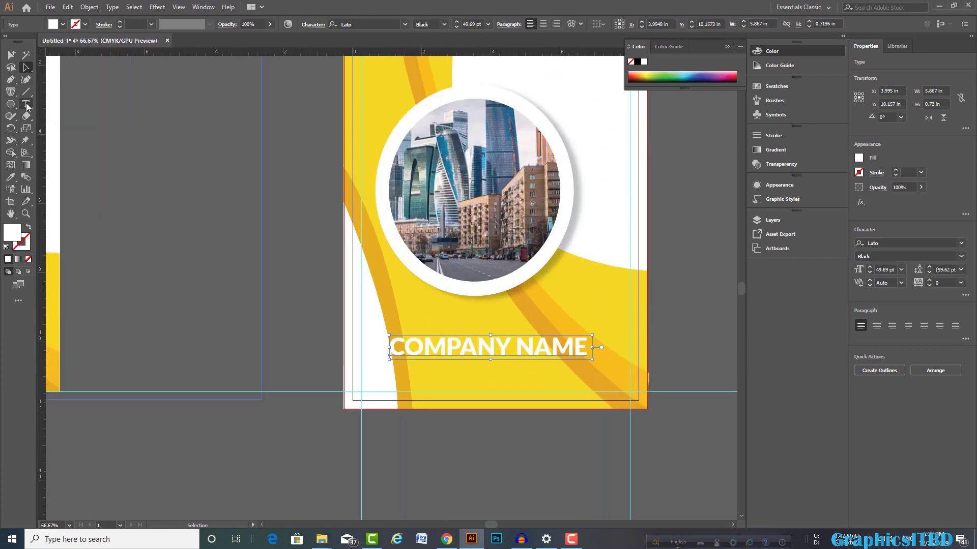
pyautogui.scroll(-2, 461, 336)
pyautogui.click(463, 337)
pyautogui.hotkey('ctrl', 'a')
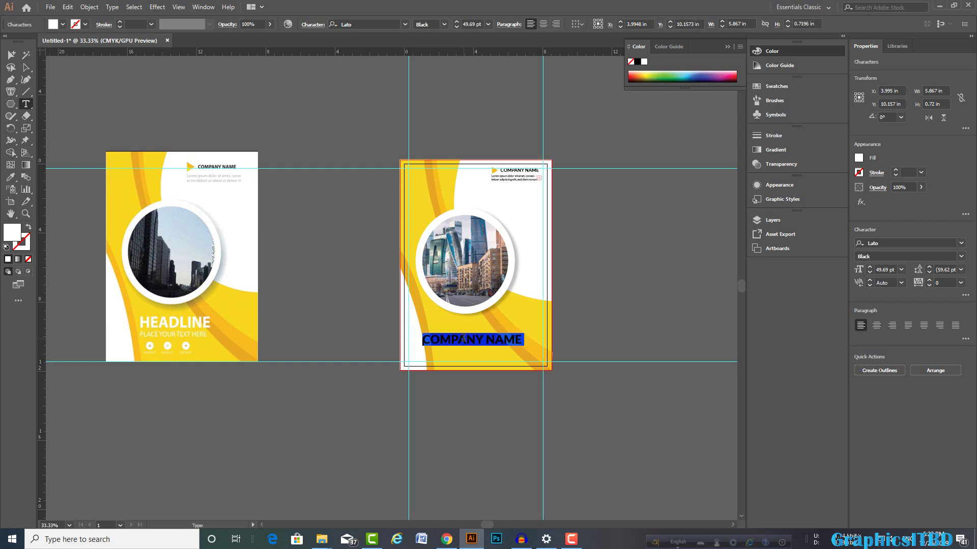
pyautogui.press('BackSpace')
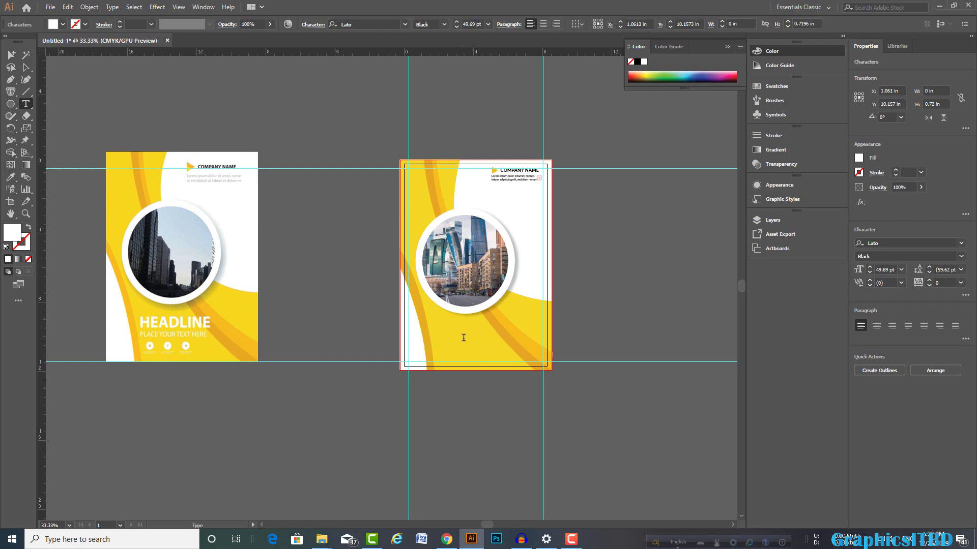
pyautogui.write('HEADLINE')
# Step: Shift the HEADLINE text slightly to the right and deselect it
pyautogui.click(26, 68)
pyautogui.moveTo(458, 339); pyautogui.dragTo(504, 342)
pyautogui.scroll(1, 493, 342)
pyautogui.scroll(-2, 501, 334)
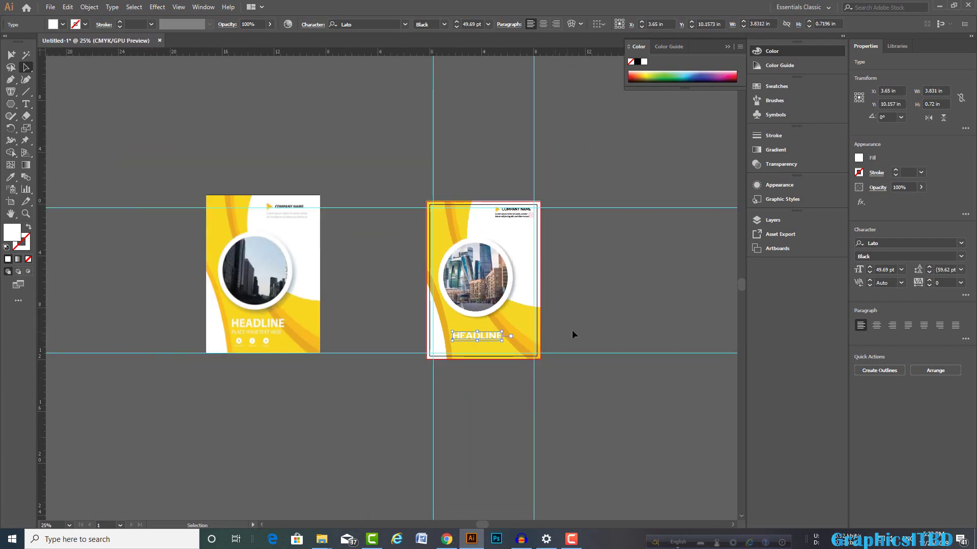
pyautogui.click(267, 353)
pyautogui.scroll(2, 264, 351)
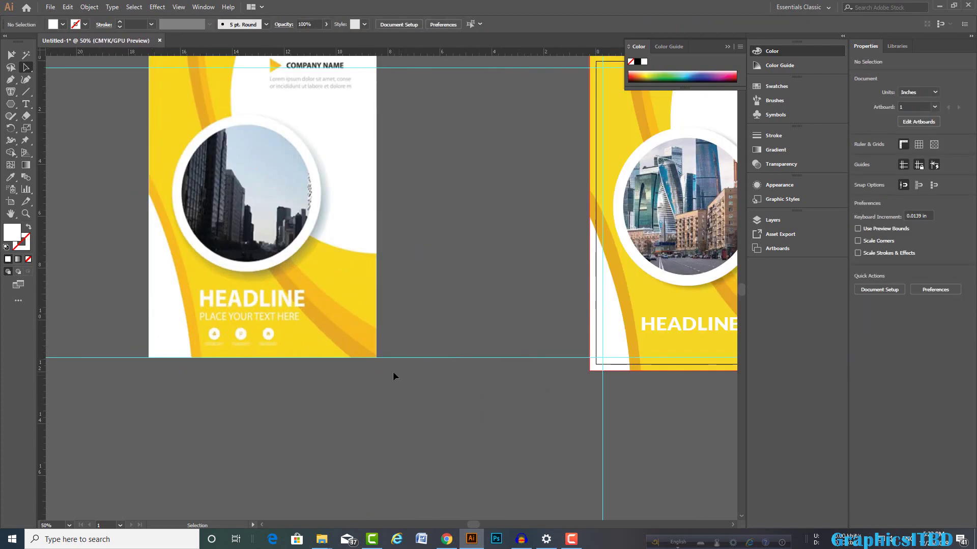
# Step: Place a copy of the COMPANY NAME text below HEADLINE
pyautogui.scroll(-1, 416, 381)
pyautogui.scroll(-1, 414, 380)
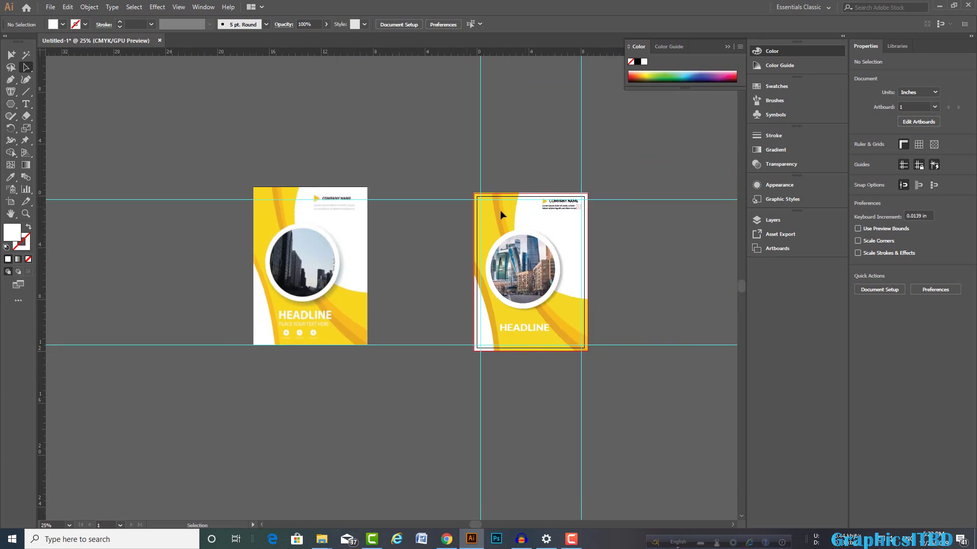
pyautogui.scroll(1, 575, 204)
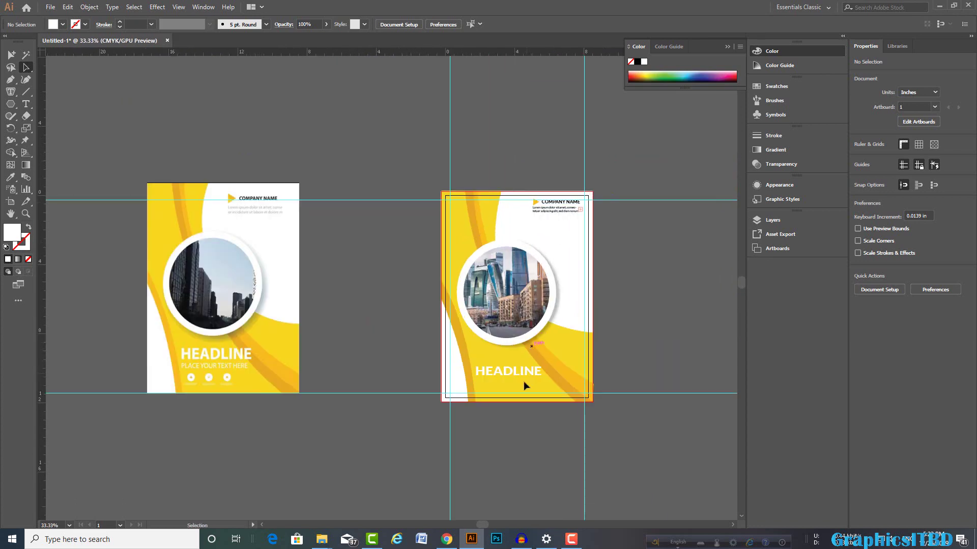
pyautogui.scroll(-1, 586, 264)
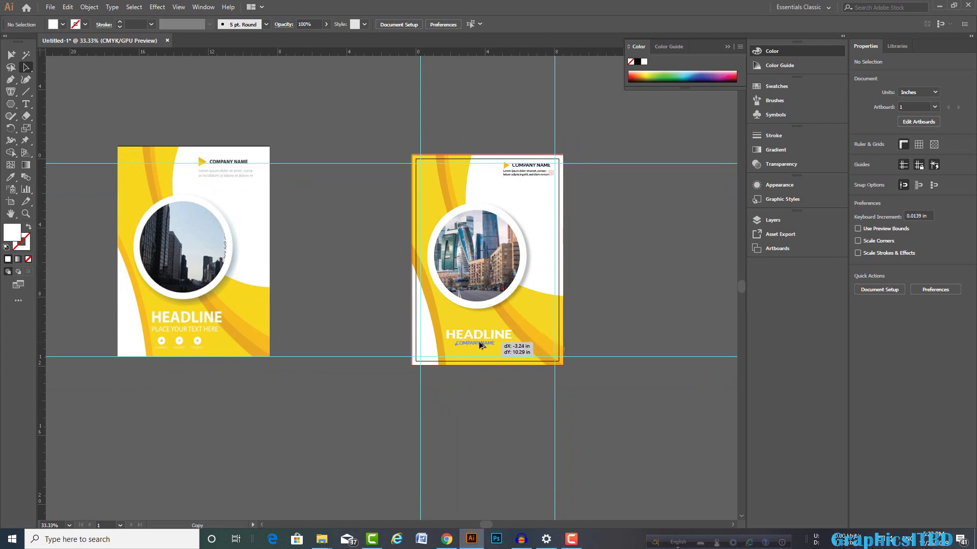
pyautogui.moveTo(605, 229); pyautogui.dragTo(486, 346)
pyautogui.scroll(3, 495, 346)
pyautogui.scroll(1, 497, 342)
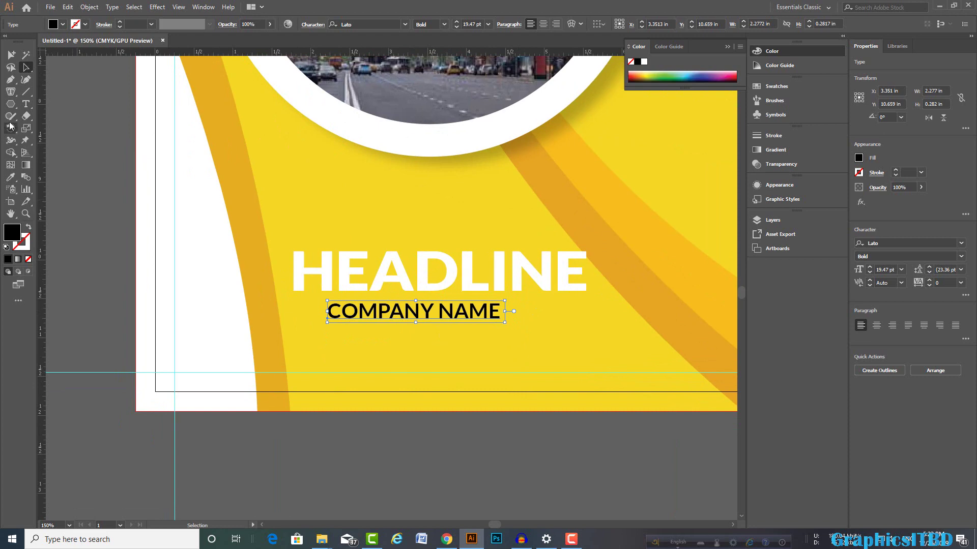
# Step: Retype the copied text as PLACE YOUR TEXT HERE
pyautogui.click(26, 104)
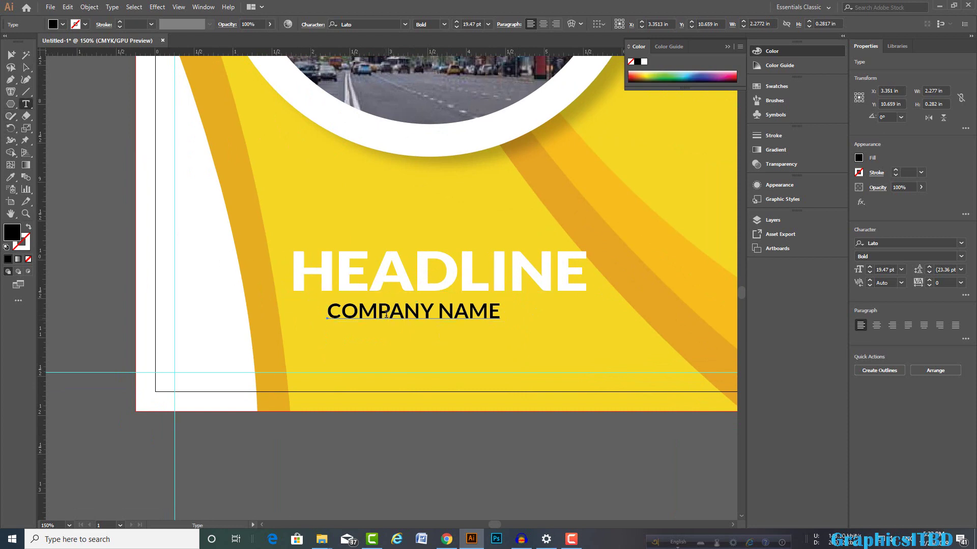
pyautogui.click(356, 312)
pyautogui.hotkey('ctrl', 'a')
pyautogui.press('BackSpace')
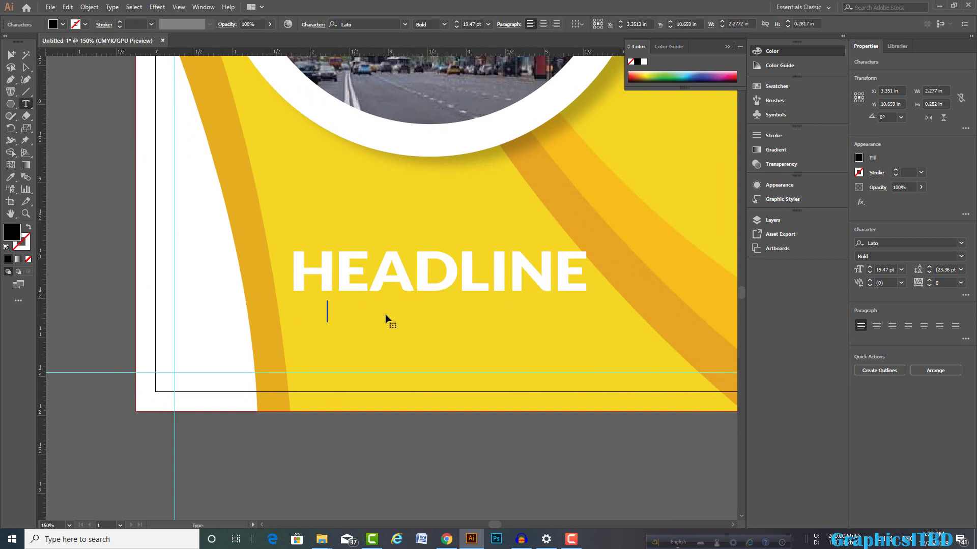
pyautogui.scroll(-2, 387, 318)
pyautogui.scroll(-1, 385, 314)
pyautogui.scroll(-2, 385, 315)
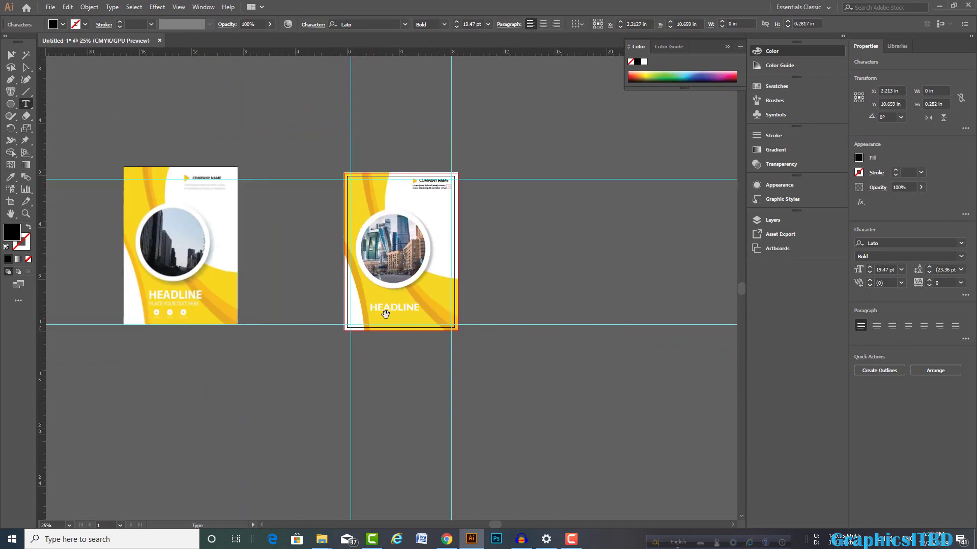
pyautogui.write('PLACE YOUR TEXT HERE')
# Step: Enlarge the subtitle to about 22.73 pt and eyedropper it white like HEADLINE
pyautogui.click(30, 70)
pyautogui.hotkey('ctrl', '+')
pyautogui.hotkey('ctrl', '+')
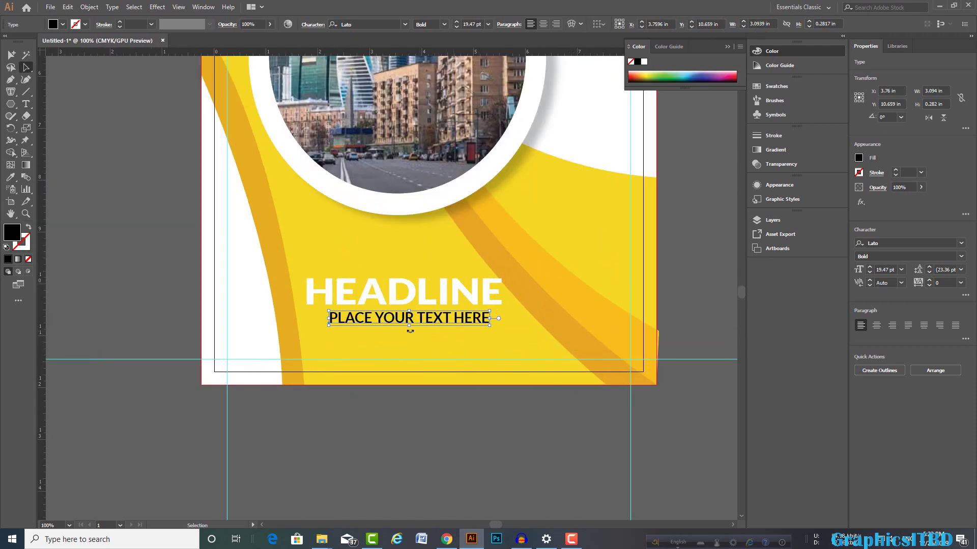
pyautogui.moveTo(328, 317); pyautogui.dragTo(307, 317)
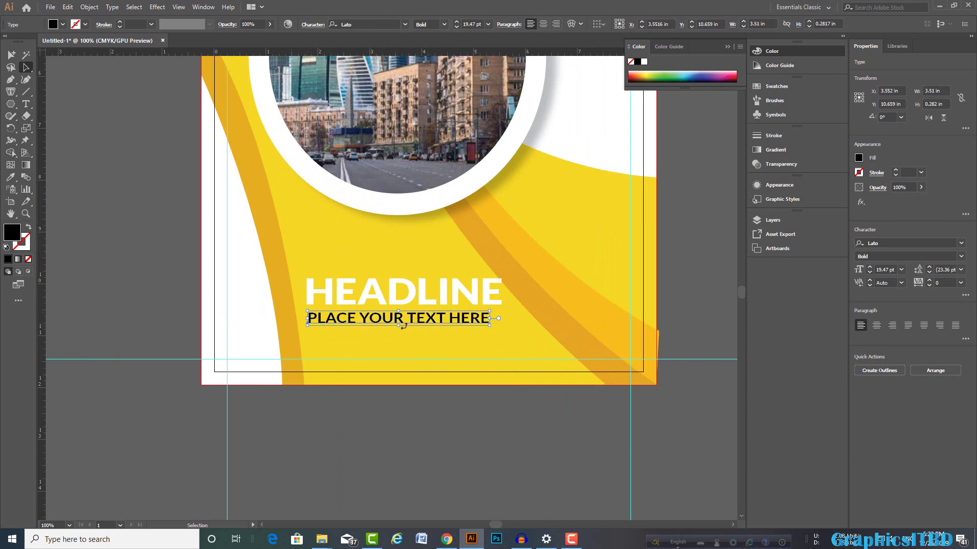
pyautogui.hotkey('ctrl', 'z')
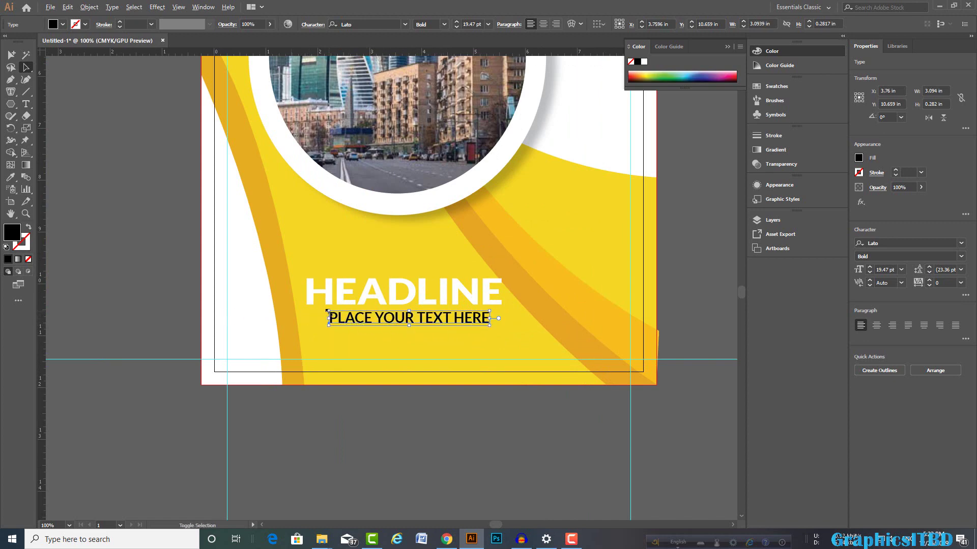
pyautogui.hotkey('ctrl', 'z')
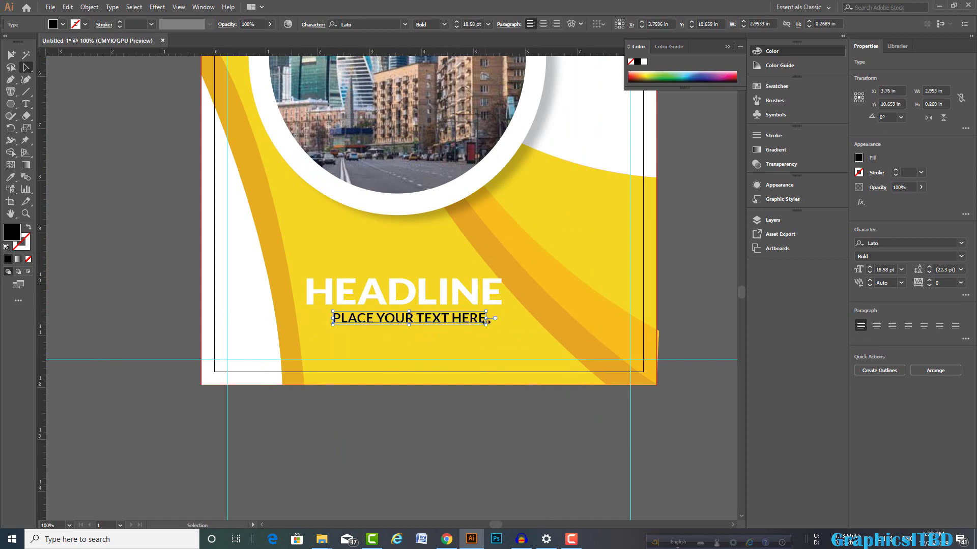
pyautogui.moveTo(485, 324)
pyautogui.mouseDown()
pyautogui.moveTo(503, 325)
pyautogui.moveTo(466, 328)
pyautogui.moveTo(503, 321)
pyautogui.mouseUp()
pyautogui.click(10, 178)
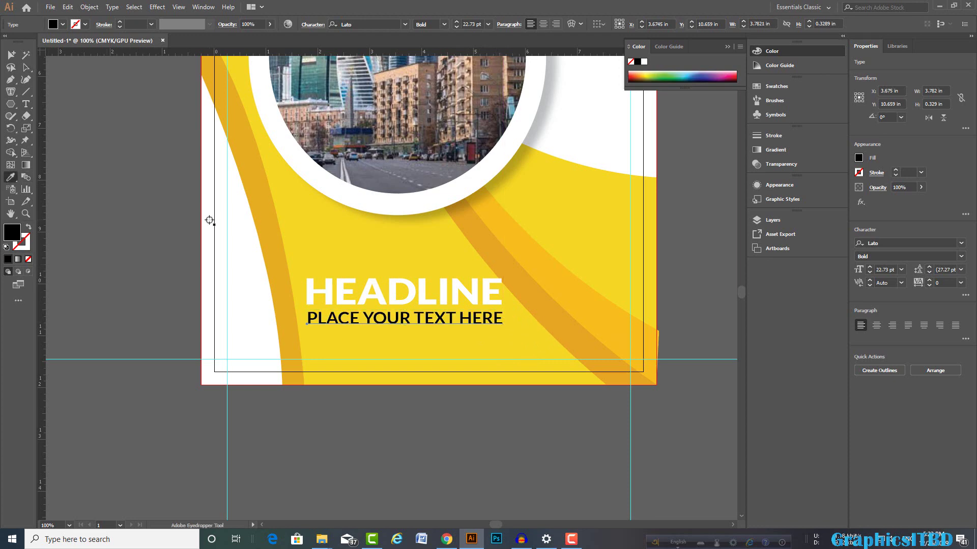
pyautogui.click(236, 223)
pyautogui.click(27, 66)
# Step: Pan around the covers to view the reference cover's icon row
pyautogui.click(145, 284)
pyautogui.scroll(-2, 147, 287)
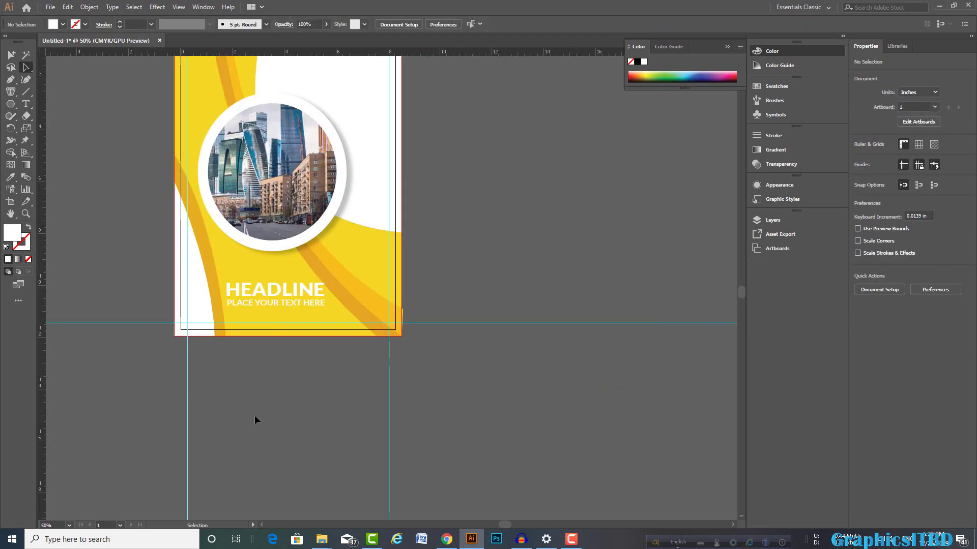
pyautogui.hscroll(-3, 254, 415)
pyautogui.hscroll(-5, 129, 325)
pyautogui.scroll(1, 152, 341)
pyautogui.scroll(2, 157, 342)
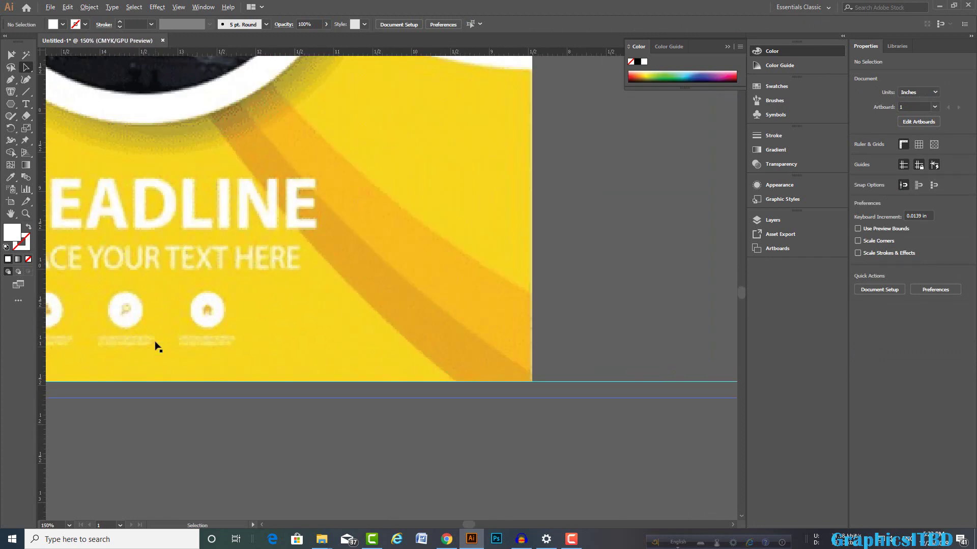
pyautogui.scroll(-2, 157, 342)
pyautogui.scroll(-1, 157, 342)
pyautogui.hscroll(-3, 235, 349)
pyautogui.scroll(2, 246, 342)
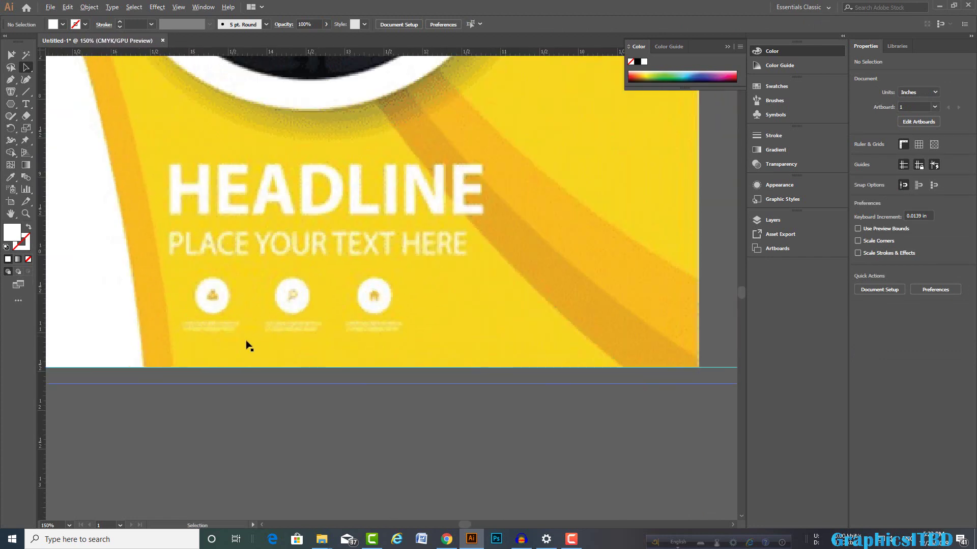
pyautogui.scroll(-3, 396, 371)
pyautogui.scroll(-2, 469, 409)
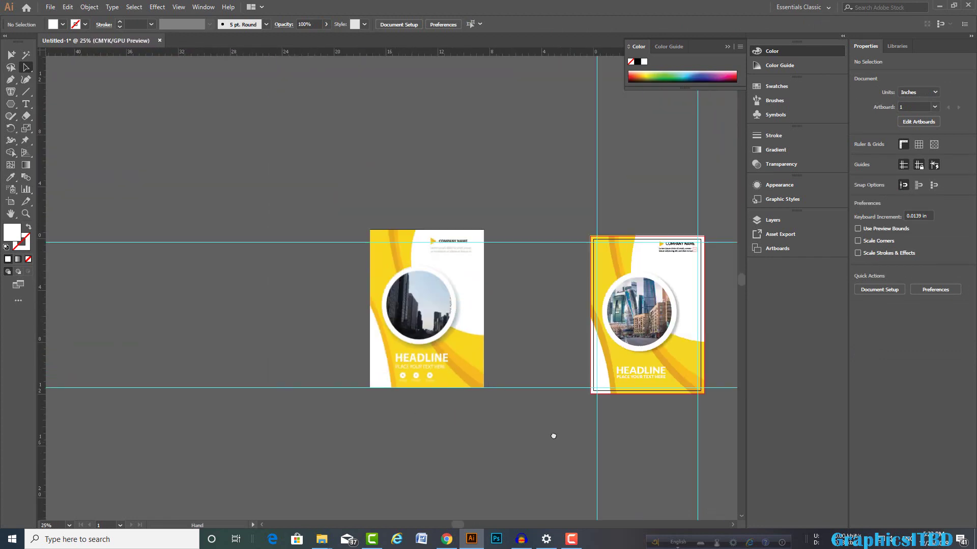
pyautogui.scroll(3, 361, 351)
pyautogui.scroll(1, 349, 315)
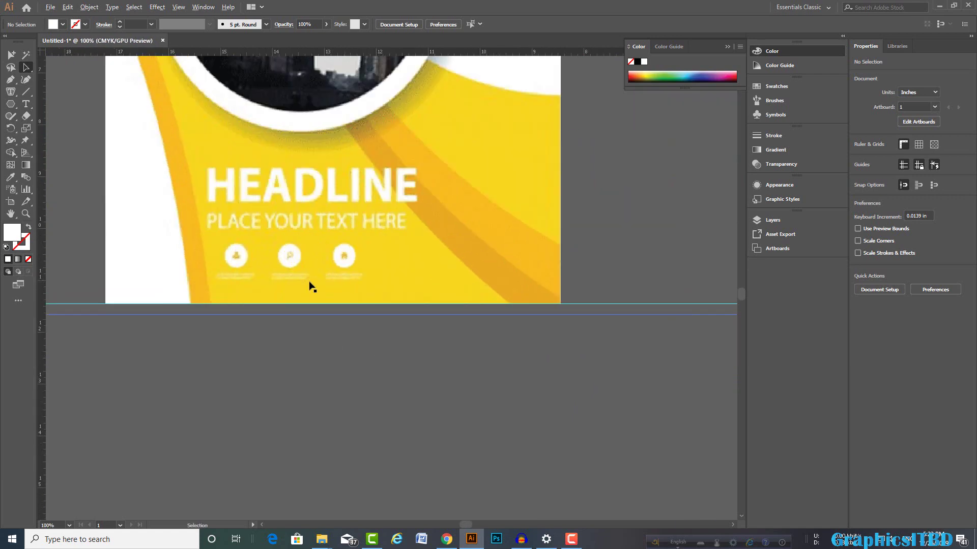
pyautogui.scroll(1, 285, 281)
pyautogui.scroll(-1, 274, 280)
pyautogui.scroll(-1, 360, 266)
pyautogui.scroll(-1, 419, 356)
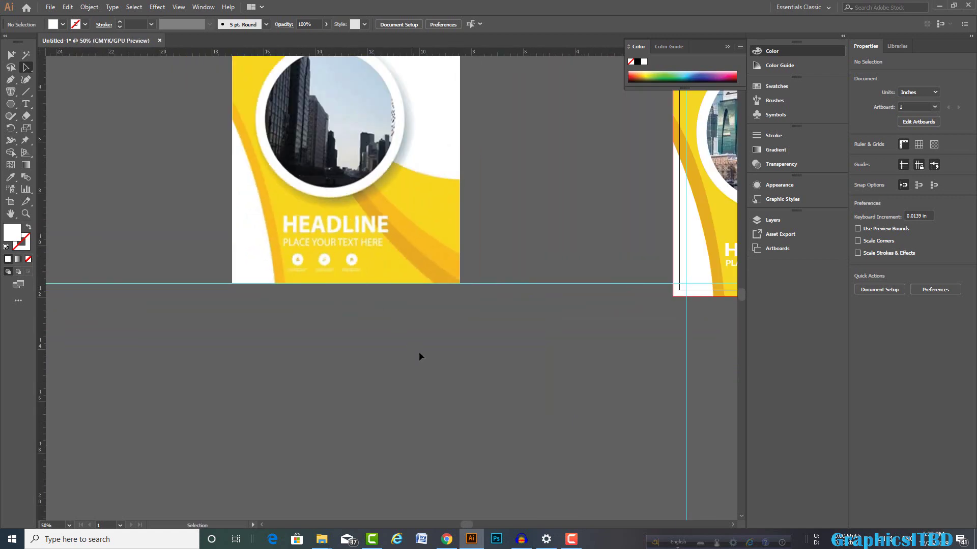
pyautogui.moveTo(594, 383); pyautogui.dragTo(473, 344)
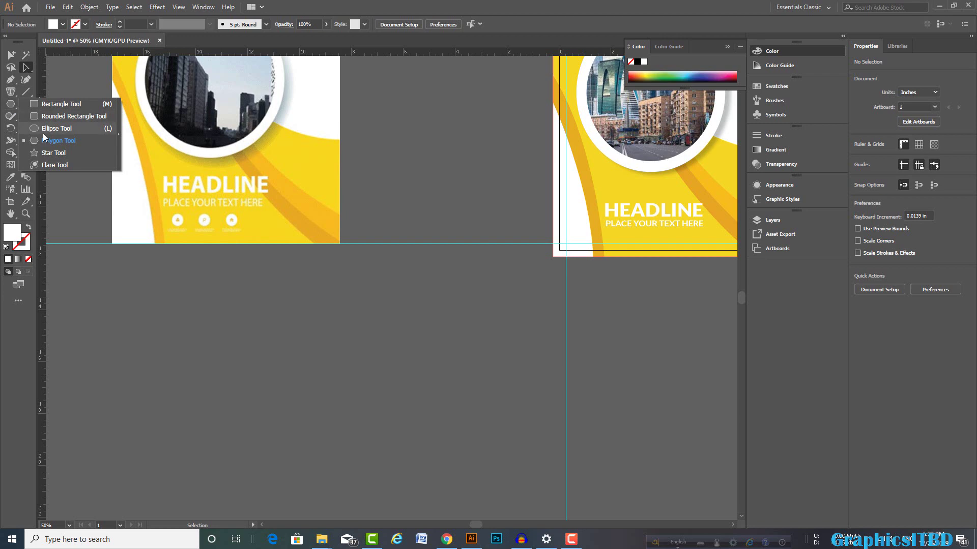
# Step: Enlarge the white circle slightly under the right cover's headline
pyautogui.click(46, 130)
pyautogui.hotkey('ctrl', '-')
pyautogui.hotkey('ctrl', '-')
pyautogui.moveTo(483, 248)
pyautogui.mouseDown()
pyautogui.moveTo(372, 248)
pyautogui.moveTo(395, 266)
pyautogui.moveTo(379, 252)
pyautogui.moveTo(386, 258)
pyautogui.mouseUp()
pyautogui.scroll(3, 376, 237)
pyautogui.scroll(1, 376, 236)
pyautogui.click(25, 71)
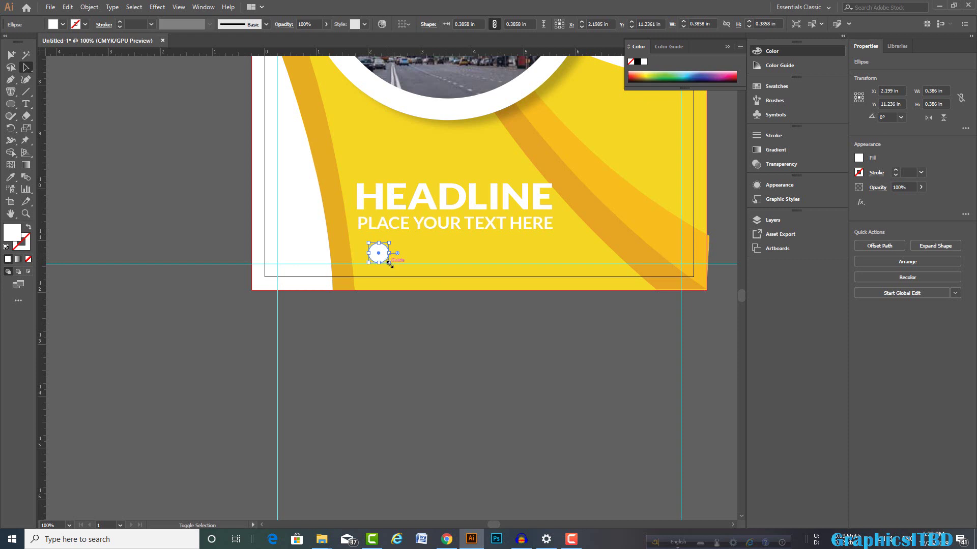
pyautogui.moveTo(389, 264); pyautogui.dragTo(436, 255)
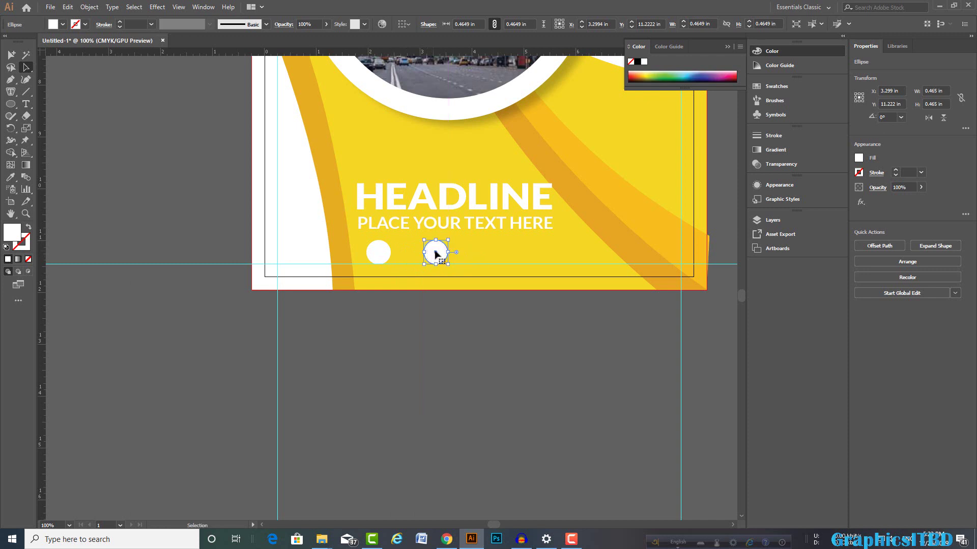
# Step: Copy a circle into a third position and delete the extra overlapping copy
pyautogui.click(454, 257)
pyautogui.moveTo(444, 259); pyautogui.dragTo(523, 259)
pyautogui.moveTo(441, 258); pyautogui.dragTo(447, 255)
pyautogui.click(471, 316)
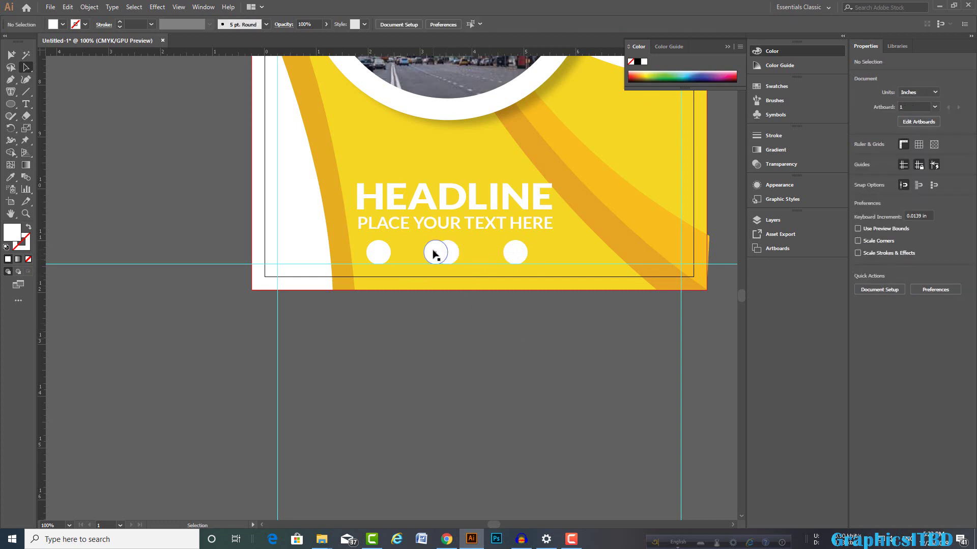
pyautogui.press('Delete')
# Step: Zoom out to compare both covers with the reference artboard
pyautogui.hotkey('ctrl', '-')
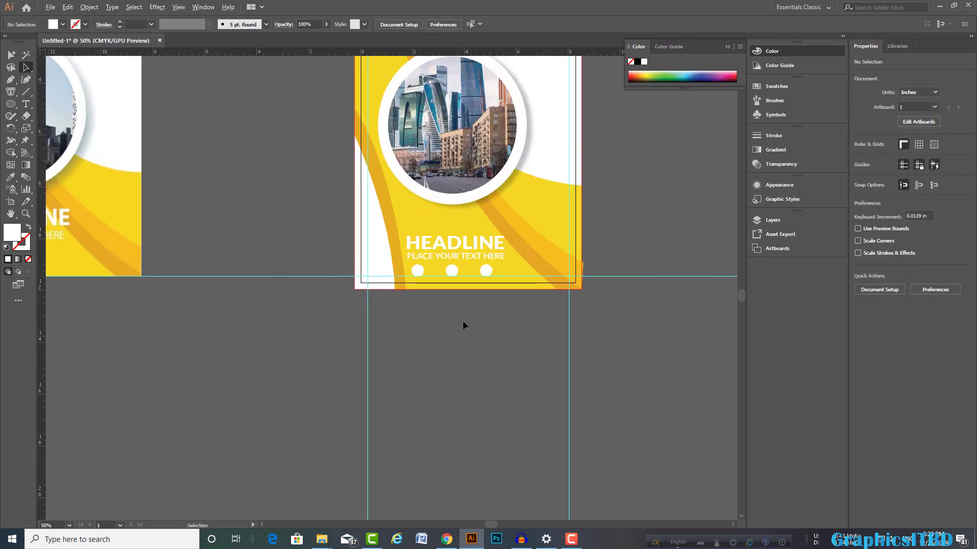
pyautogui.hotkey('ctrl', '-')
pyautogui.hotkey('ctrl', '-')
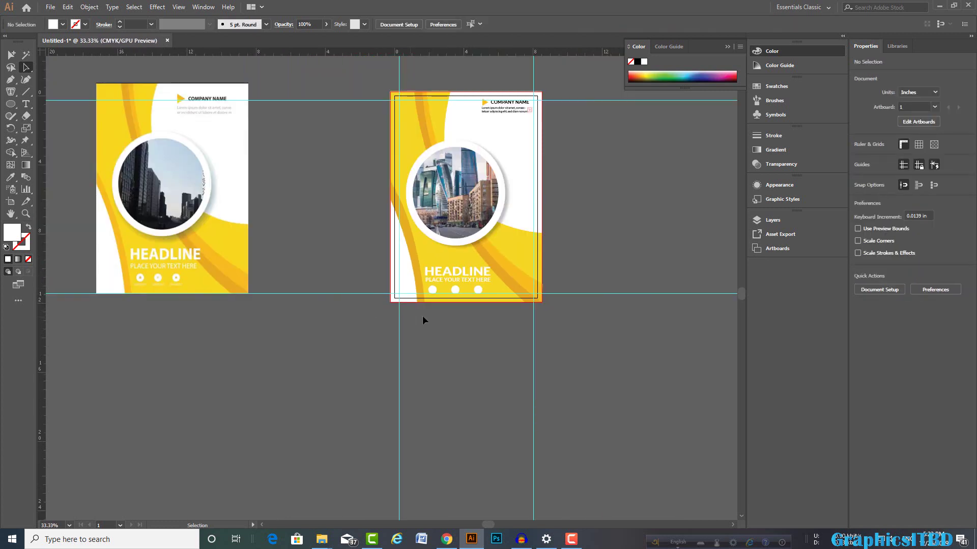
pyautogui.scroll(1, 239, 270)
pyautogui.scroll(2, 136, 300)
pyautogui.moveTo(138, 305); pyautogui.dragTo(264, 302)
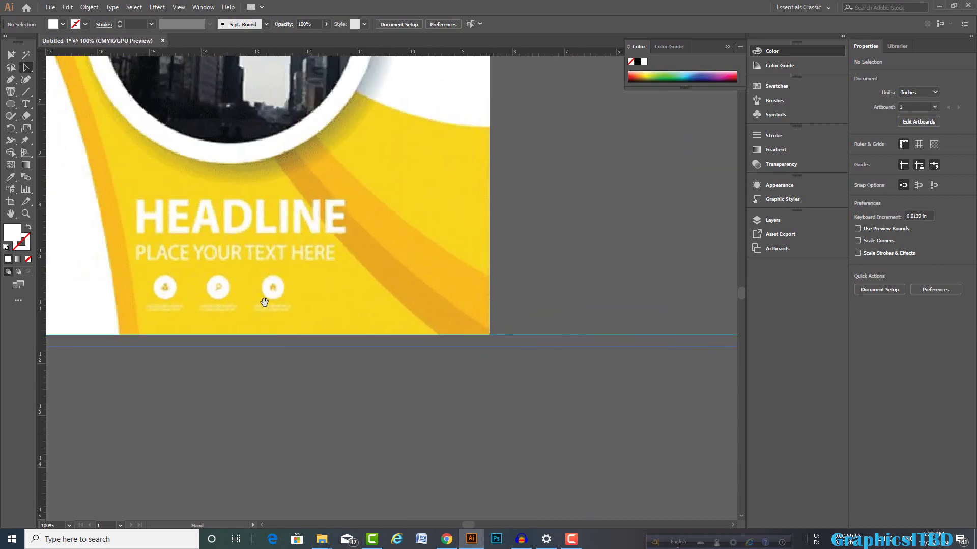
pyautogui.hotkey('ctrl', '-')
pyautogui.hotkey('ctrl', '-')
pyautogui.hotkey('ctrl', '-')
pyautogui.hotkey('ctrl', '-')
pyautogui.hotkey('ctrl', '-')
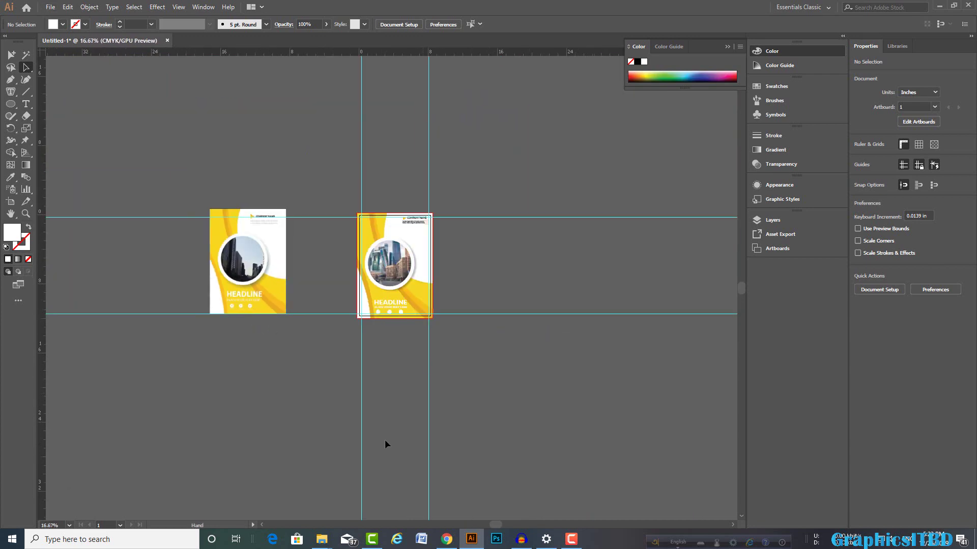
pyautogui.scroll(3, 387, 445)
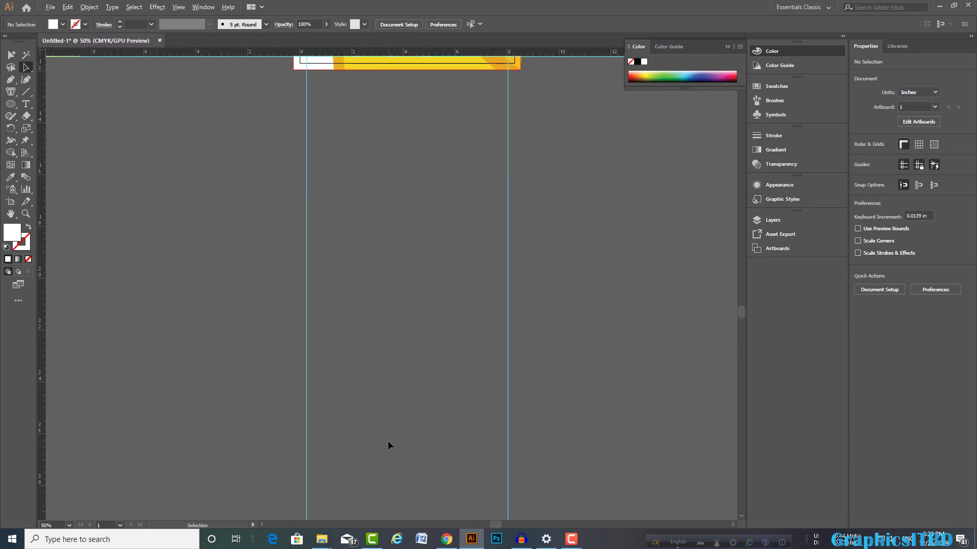
pyautogui.click(575, 542)
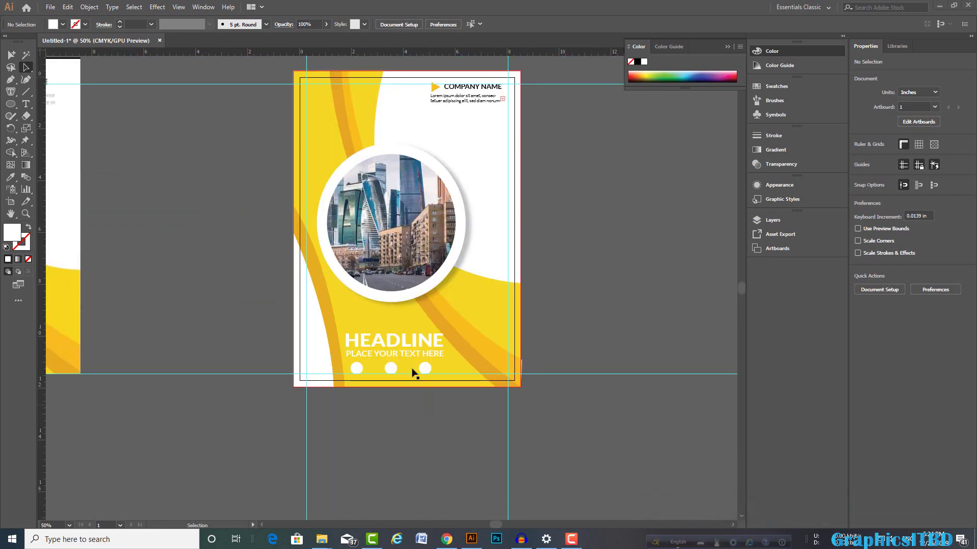
pyautogui.scroll(-1, 414, 374)
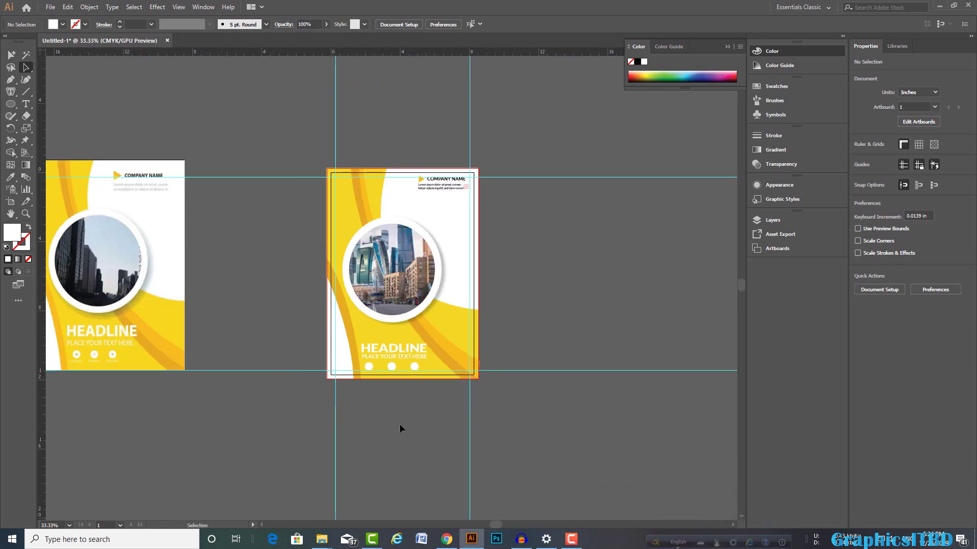
# Step: Open Chrome's Downloads list and show call-answer.eps in its folder
pyautogui.click(447, 540)
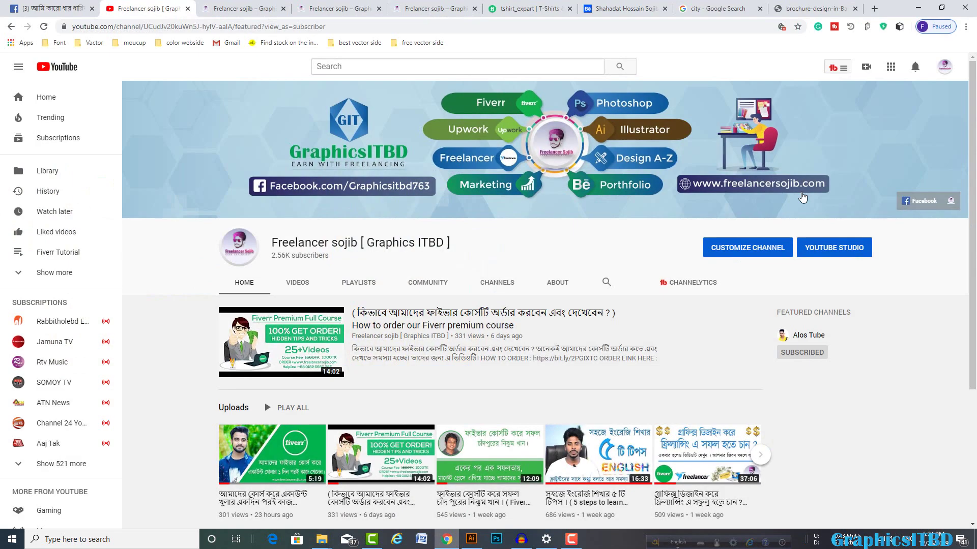
pyautogui.click(966, 27)
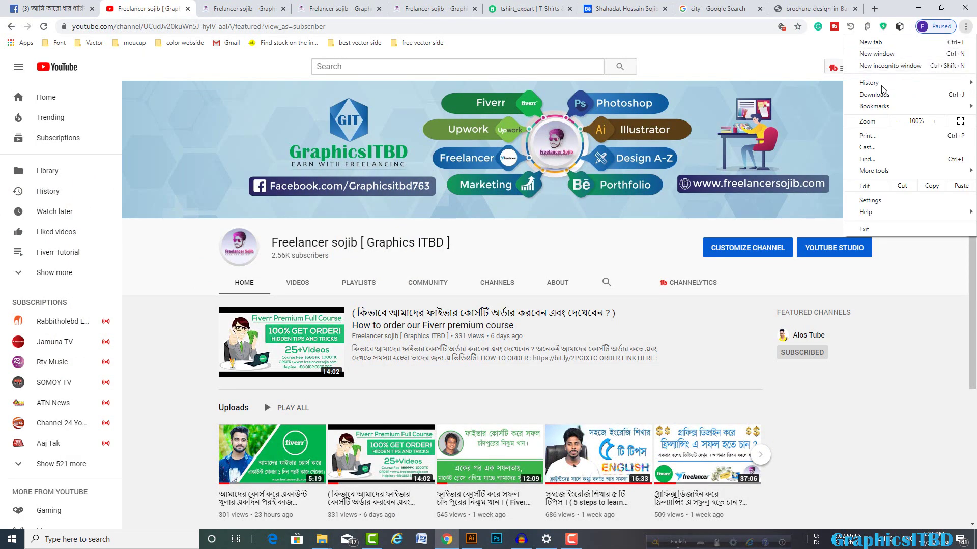
pyautogui.click(885, 94)
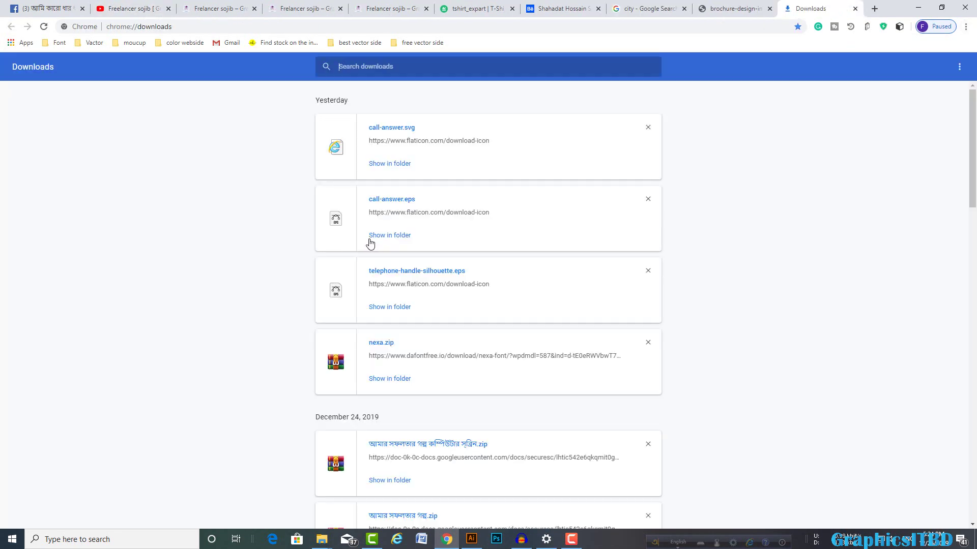
pyautogui.scroll(-1, 370, 243)
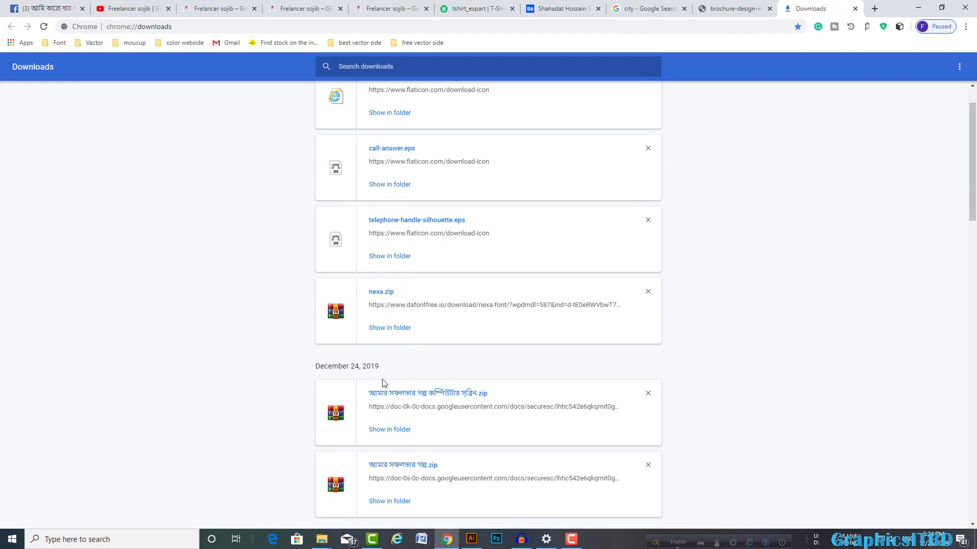
pyautogui.scroll(-2, 379, 305)
pyautogui.scroll(3, 377, 244)
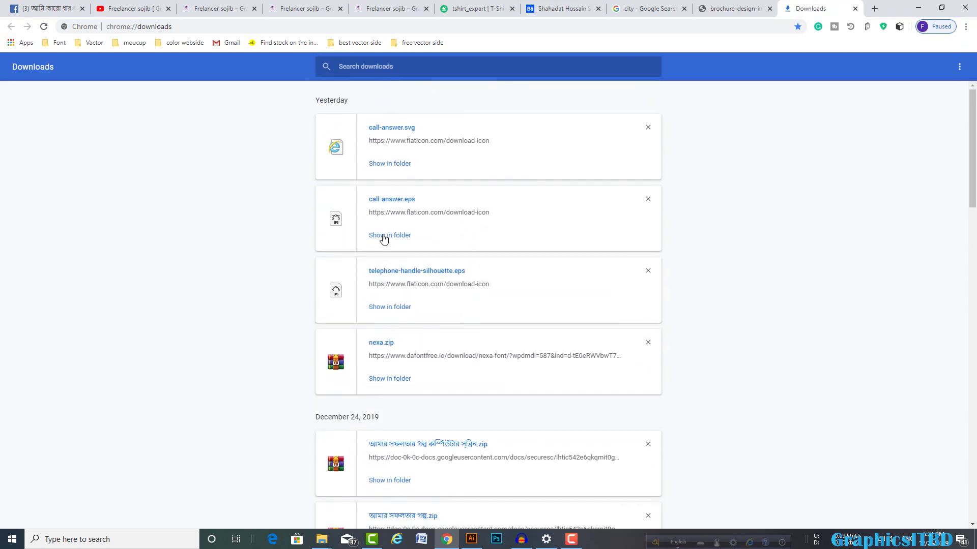
pyautogui.click(383, 236)
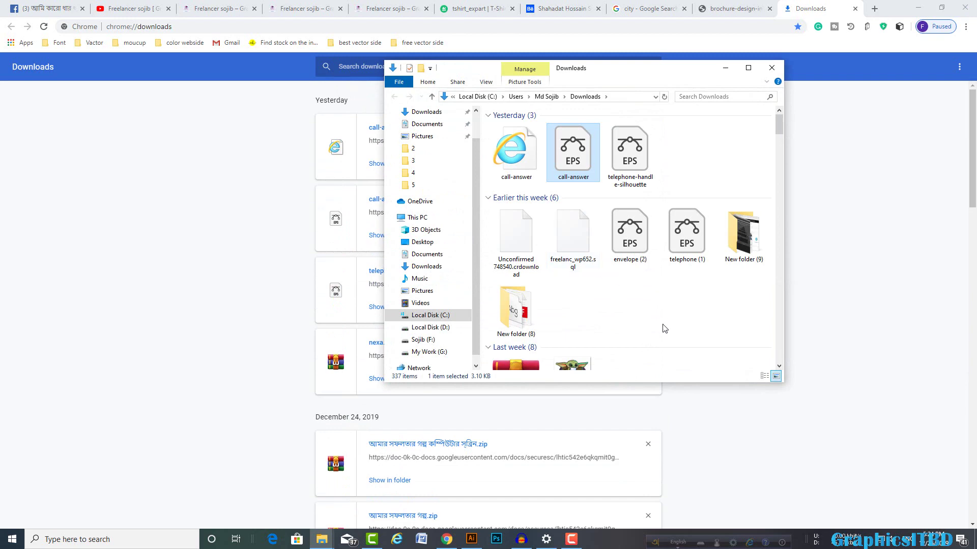
# Step: Select the pin, call and internet EPS files, leaving only the call icon selected
pyautogui.scroll(-2, 618, 270)
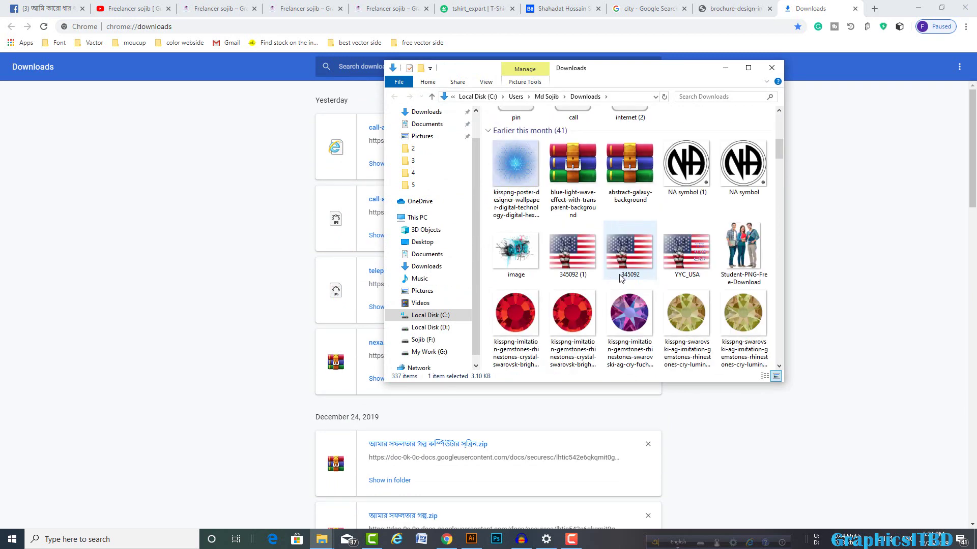
pyautogui.scroll(-4, 573, 249)
pyautogui.scroll(2, 542, 246)
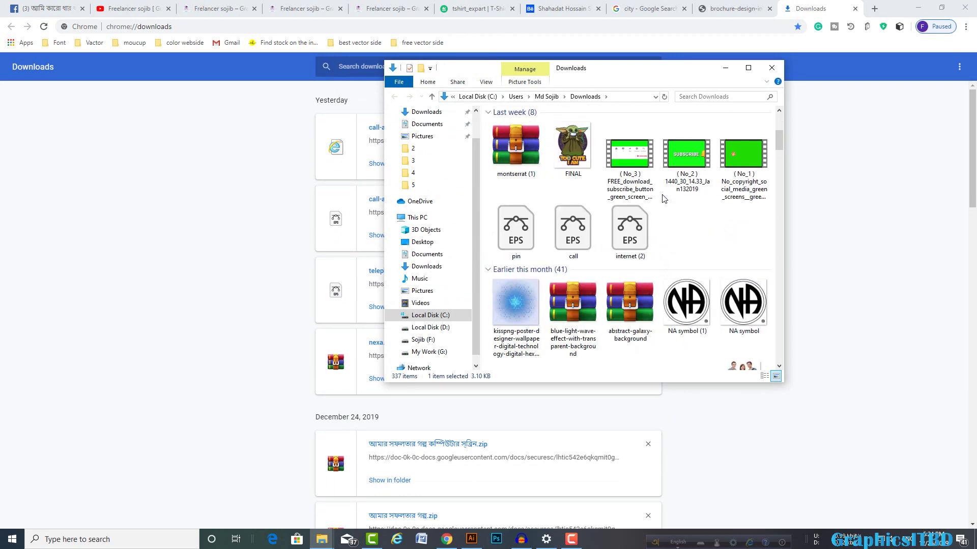
pyautogui.click(533, 239)
pyautogui.moveTo(670, 236); pyautogui.dragTo(534, 240)
pyautogui.click(585, 242)
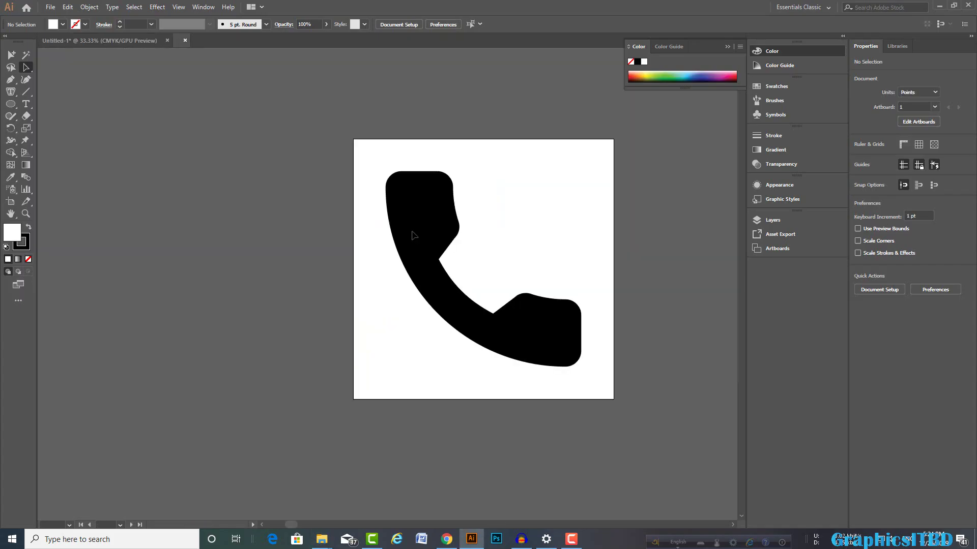
# Step: Bring the phone icon onto the cover, shrink it to about 0.21 in, and place it in the left circle
pyautogui.moveTo(414, 235); pyautogui.dragTo(87, 37)
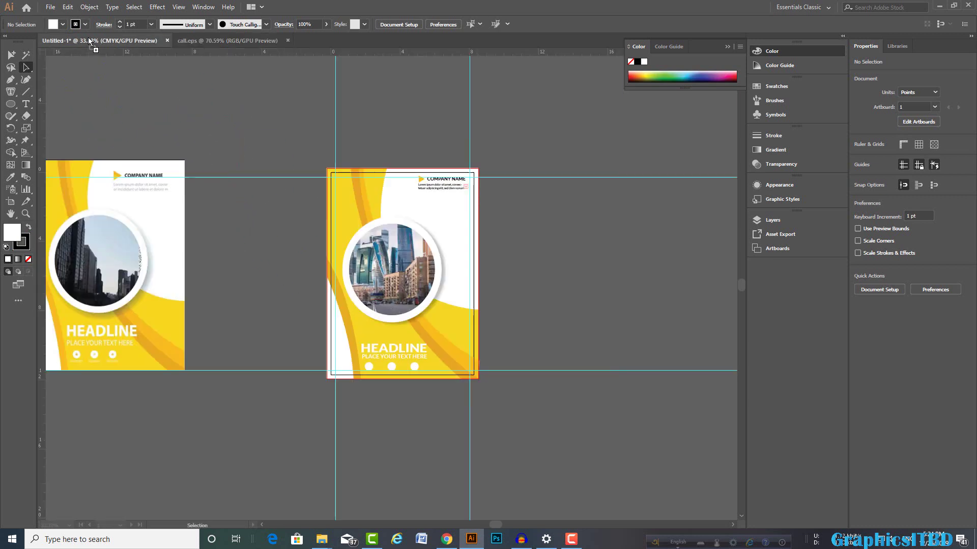
pyautogui.moveTo(379, 370); pyautogui.dragTo(399, 370)
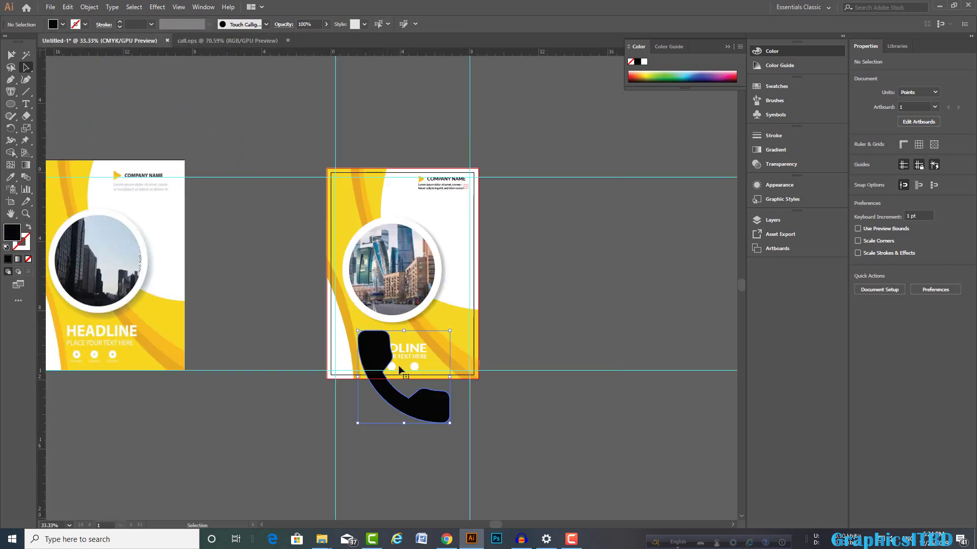
pyautogui.scroll(2, 406, 376)
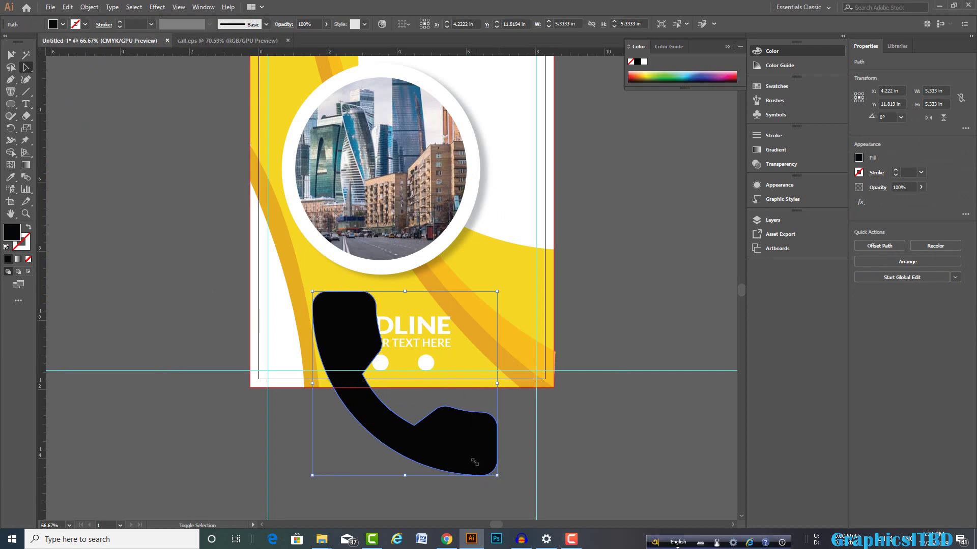
pyautogui.moveTo(474, 462); pyautogui.dragTo(388, 395)
pyautogui.scroll(4, 389, 395)
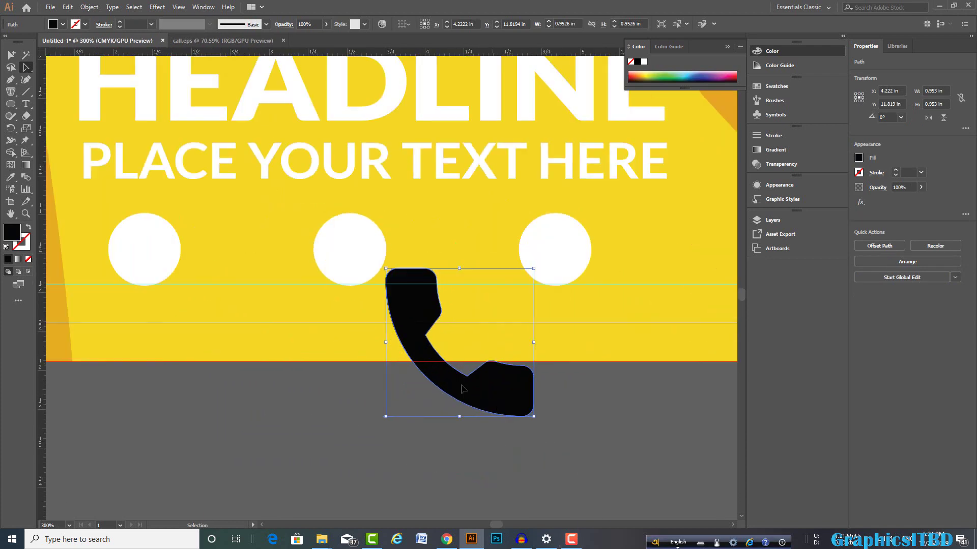
pyautogui.moveTo(462, 389); pyautogui.dragTo(363, 315)
pyautogui.scroll(3, 394, 356)
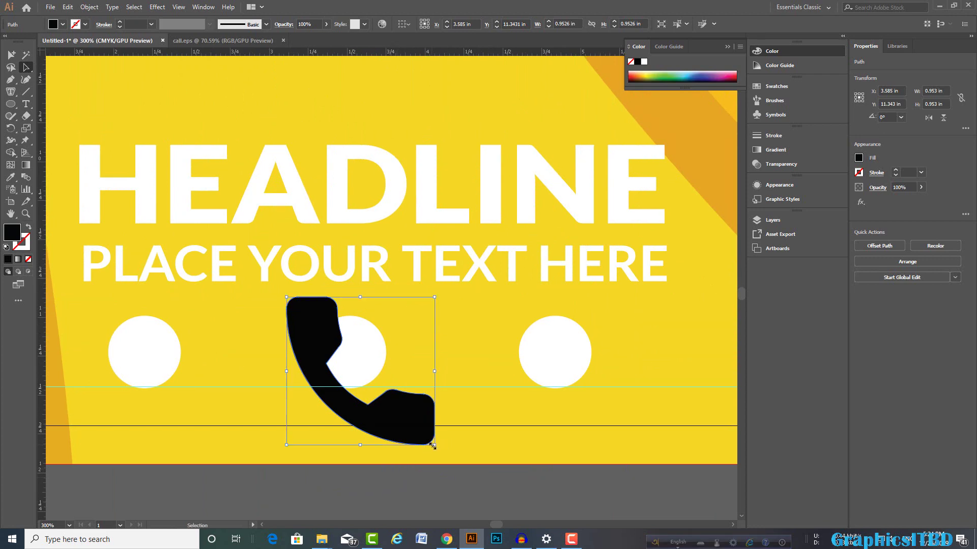
pyautogui.moveTo(435, 447); pyautogui.dragTo(389, 398)
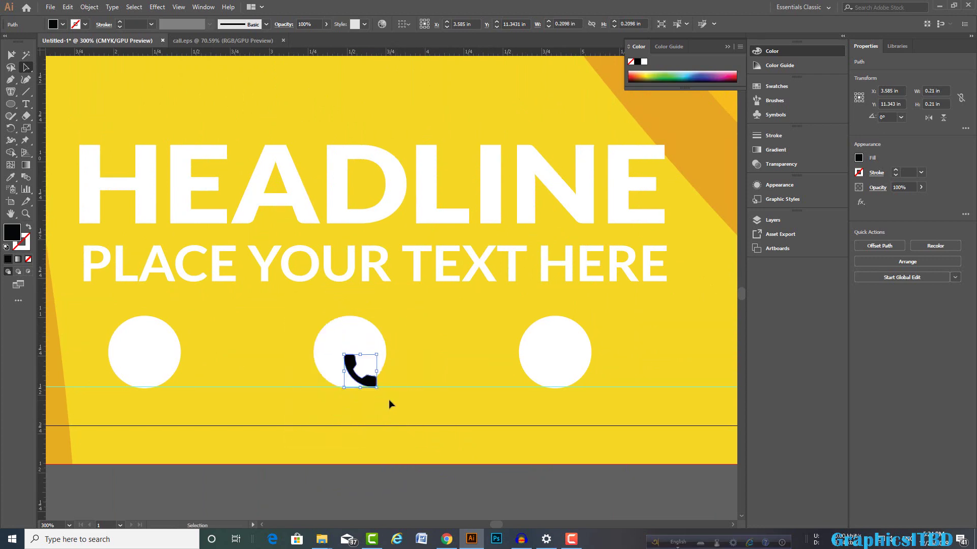
pyautogui.scroll(2, 407, 399)
pyautogui.moveTo(413, 478); pyautogui.dragTo(450, 508)
pyautogui.moveTo(400, 407)
pyautogui.mouseDown()
pyautogui.moveTo(278, 356)
pyautogui.moveTo(631, 408)
pyautogui.moveTo(302, 415)
pyautogui.mouseUp()
# Step: Fill the phone icon with the background yellow, center it in the circle, and group them
pyautogui.press('i')
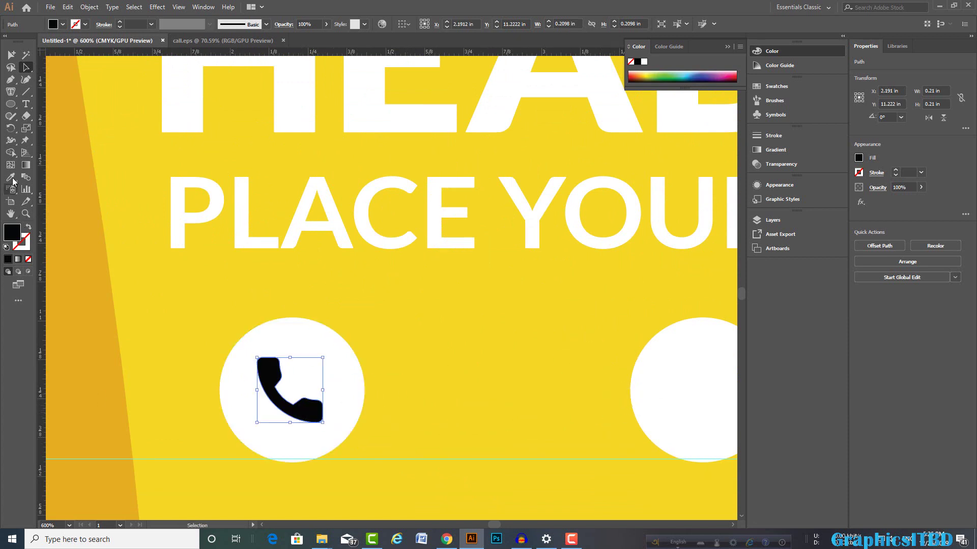
pyautogui.click(367, 315)
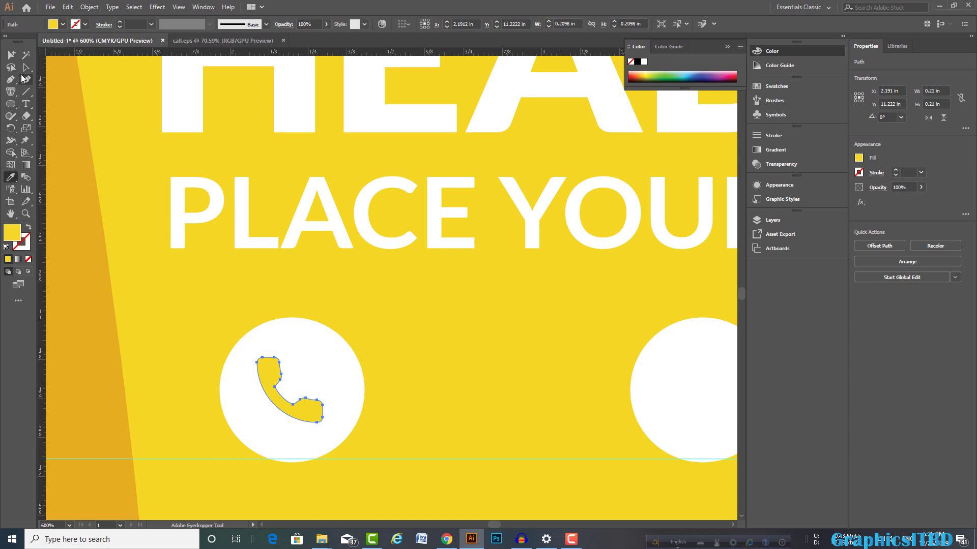
pyautogui.click(25, 67)
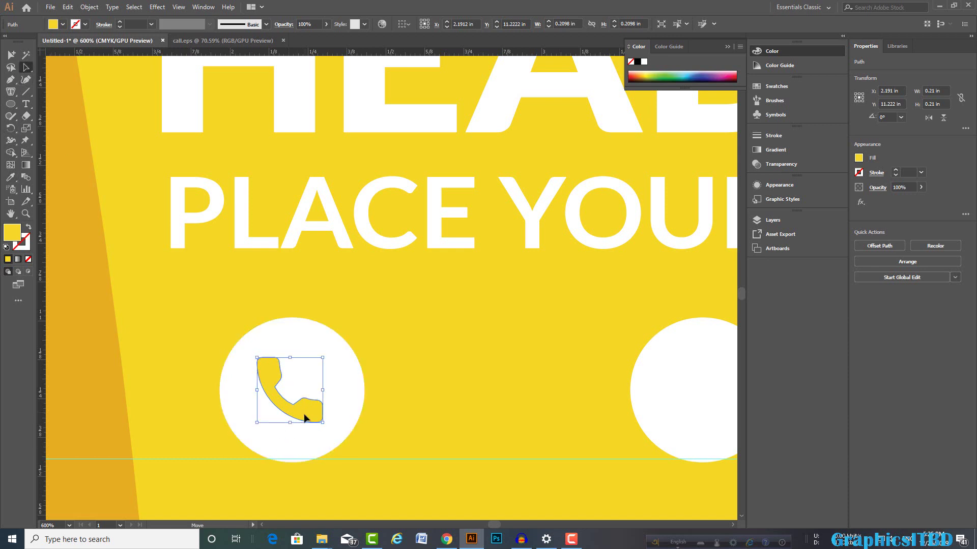
pyautogui.moveTo(304, 419); pyautogui.dragTo(302, 422)
pyautogui.hotkey('ctrl', '-')
pyautogui.keyDown('shift'); pyautogui.click(319, 407); pyautogui.keyUp('shift')
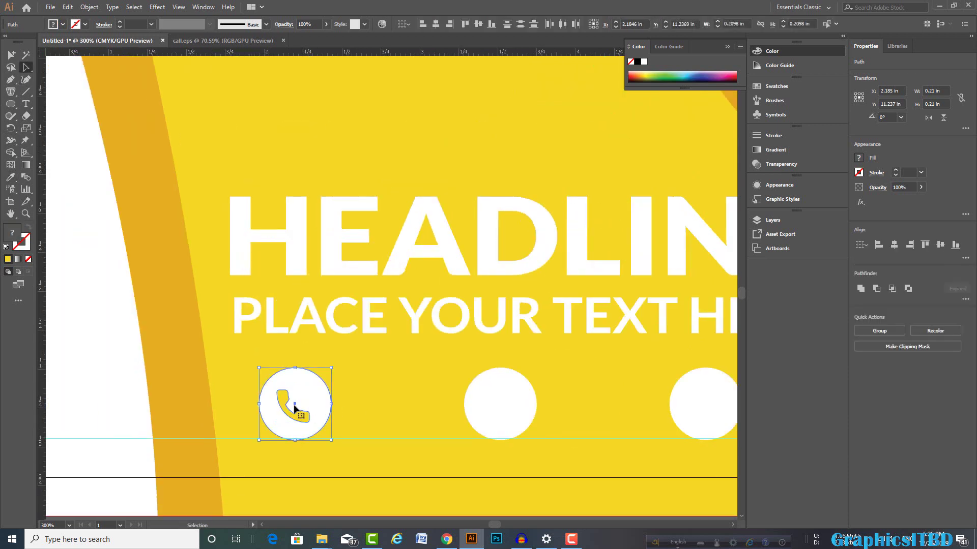
pyautogui.click(436, 24)
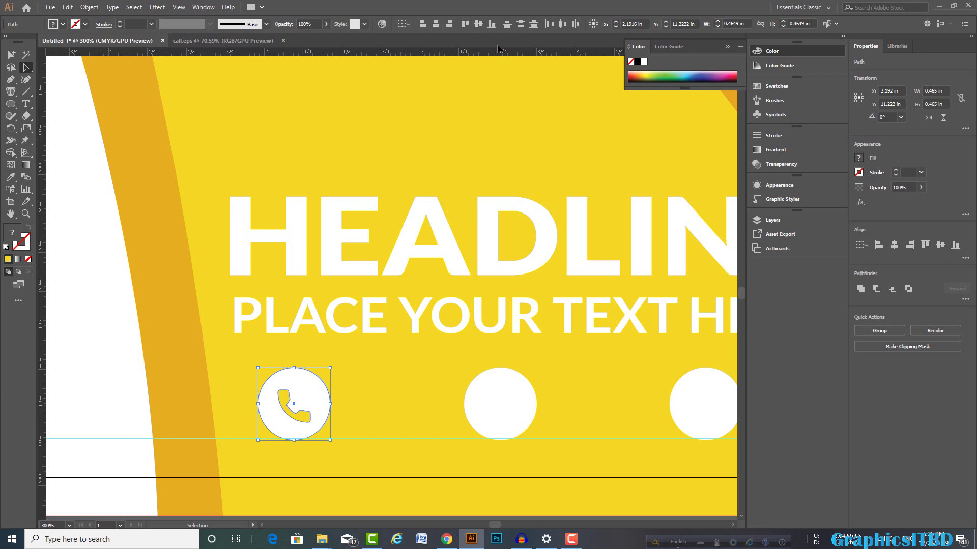
pyautogui.click(477, 25)
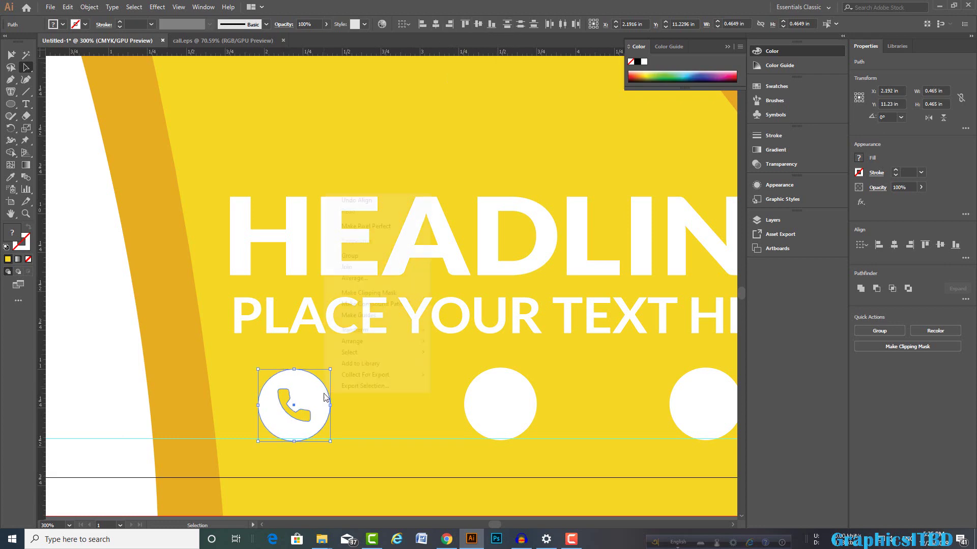
pyautogui.click(365, 250)
# Step: Zoom out to the full page and return to Chrome's downloads list
pyautogui.hotkey('ctrl', '1')
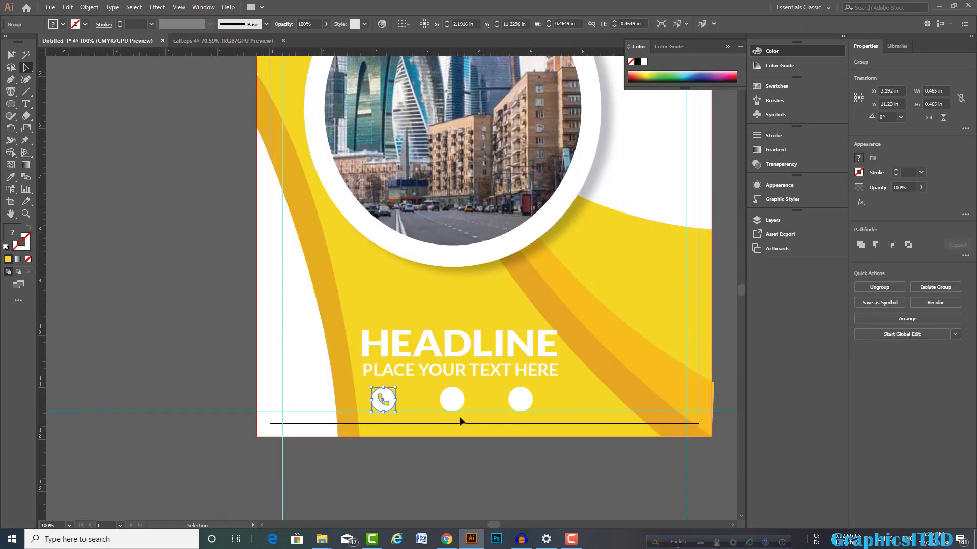
pyautogui.click(404, 467)
pyautogui.hotkey('ctrl', '-')
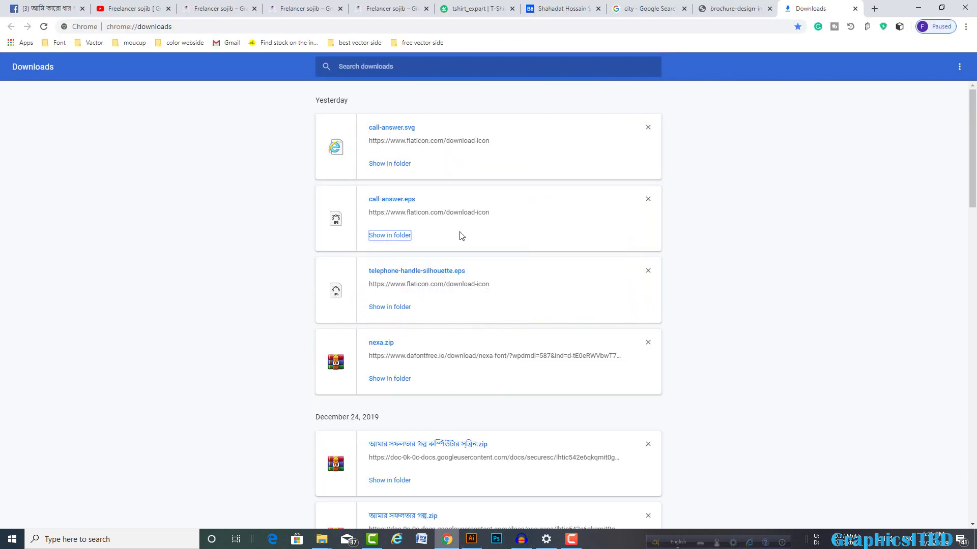
pyautogui.click(447, 540)
# Step: Open the pin EPS file from the Downloads folder via Show in folder
pyautogui.click(385, 235)
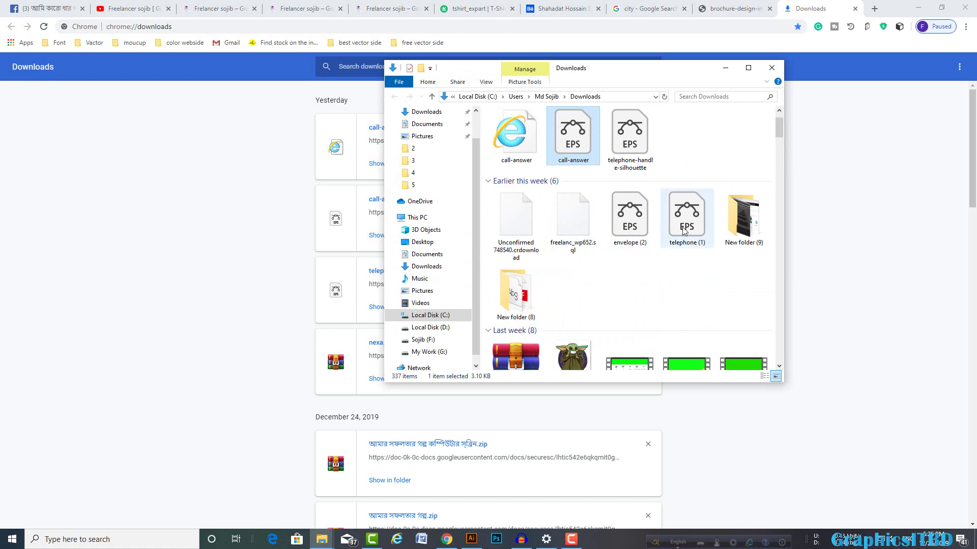
pyautogui.scroll(-3, 606, 263)
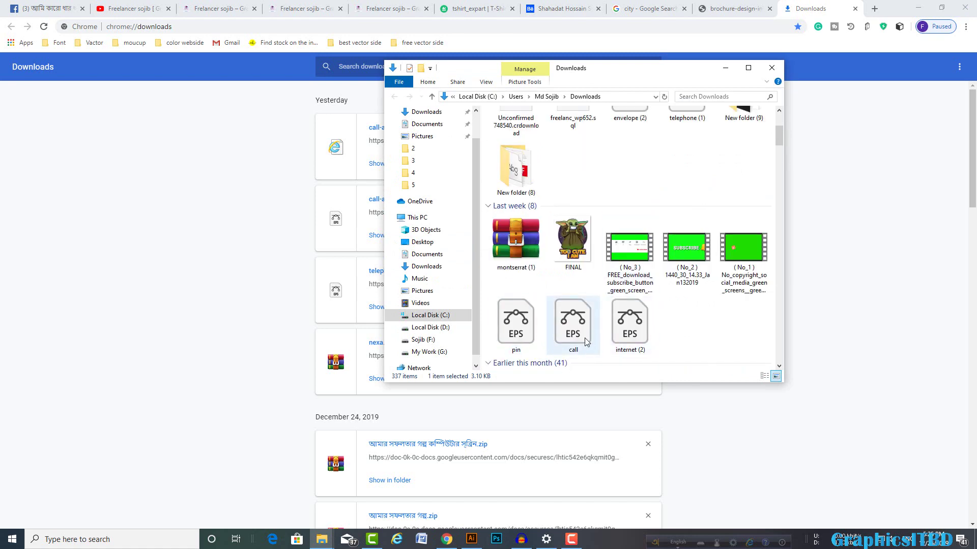
pyautogui.doubleClick(515, 333)
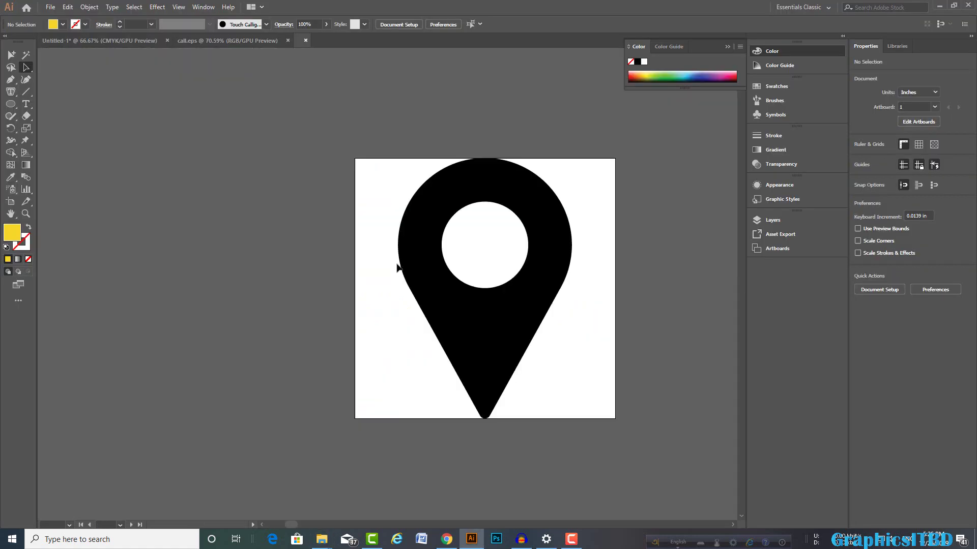
# Step: Bring the pin artwork from pin.eps onto the brochure cover and shrink it
pyautogui.moveTo(496, 331); pyautogui.dragTo(66, 40)
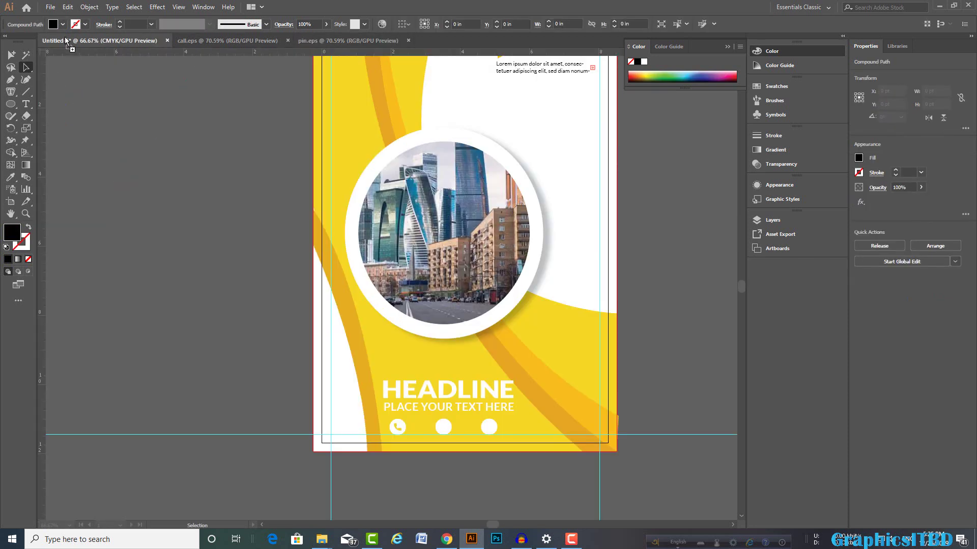
pyautogui.moveTo(429, 436); pyautogui.dragTo(453, 430)
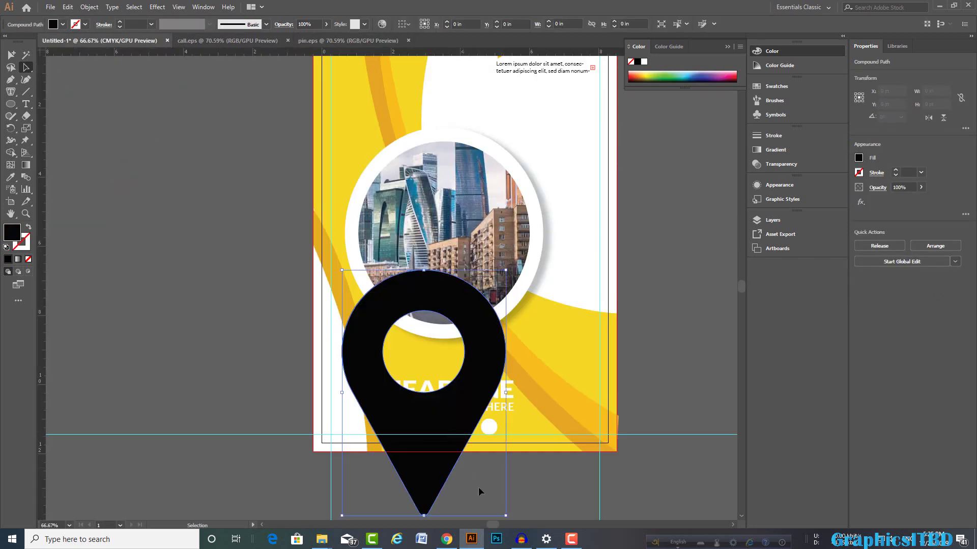
pyautogui.moveTo(507, 517)
pyautogui.mouseDown()
pyautogui.moveTo(440, 422)
pyautogui.moveTo(439, 393)
pyautogui.mouseUp()
pyautogui.scroll(2, 427, 402)
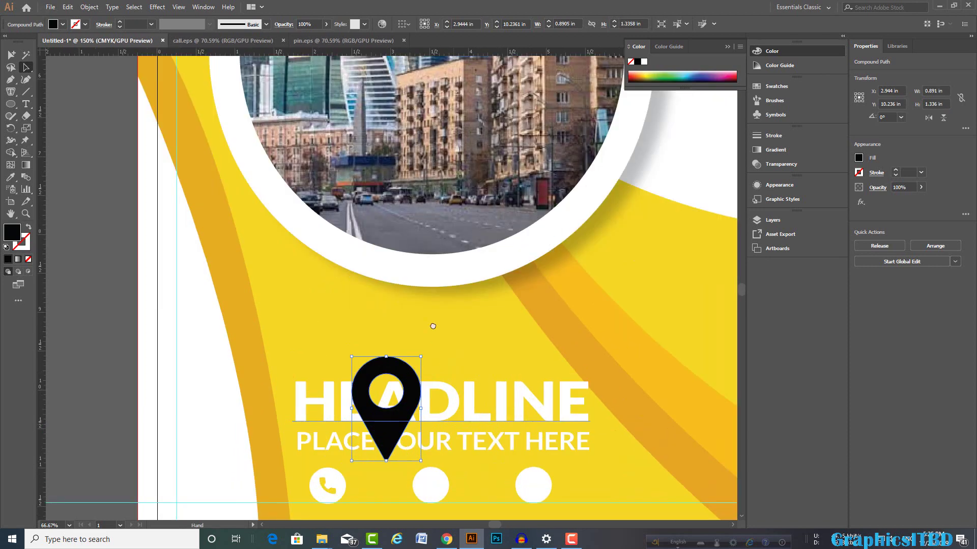
pyautogui.scroll(1, 356, 331)
pyautogui.scroll(2, 303, 303)
# Step: Place the pin inside the middle white circle, scaled down to fit
pyautogui.moveTo(443, 193)
pyautogui.mouseDown()
pyautogui.moveTo(539, 382)
pyautogui.moveTo(510, 312)
pyautogui.mouseUp()
pyautogui.moveTo(475, 260); pyautogui.dragTo(554, 326)
pyautogui.scroll(1, 560, 346)
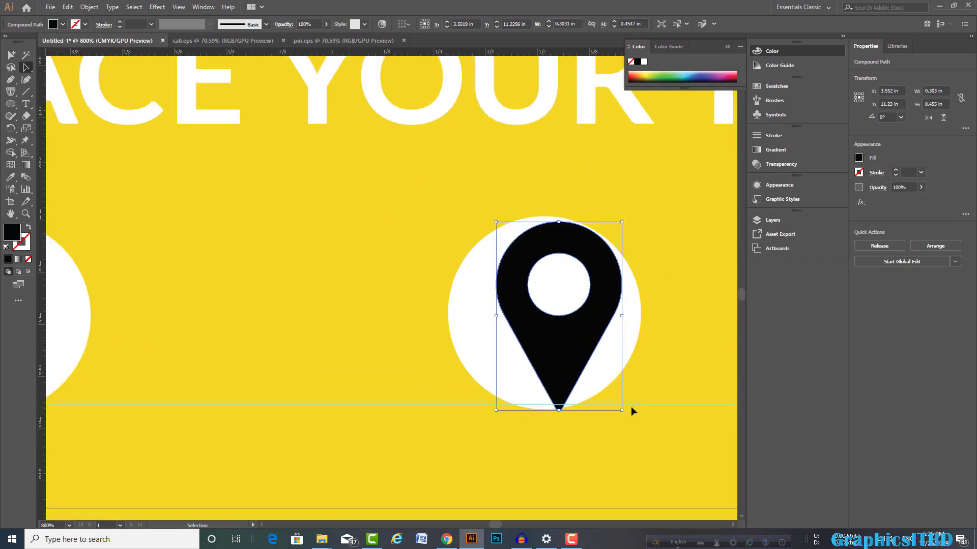
pyautogui.moveTo(624, 412); pyautogui.dragTo(595, 372)
pyautogui.moveTo(563, 341); pyautogui.dragTo(550, 338)
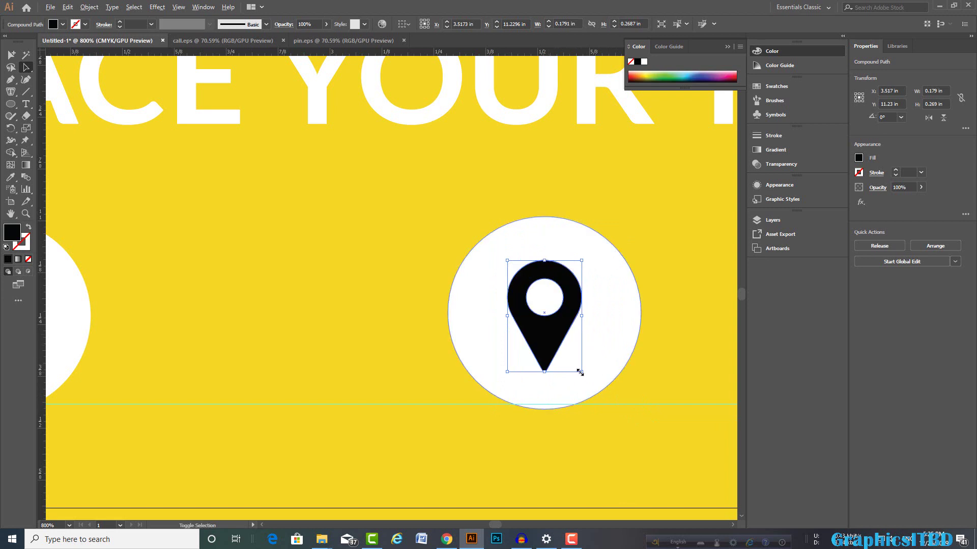
pyautogui.moveTo(580, 372); pyautogui.dragTo(577, 364)
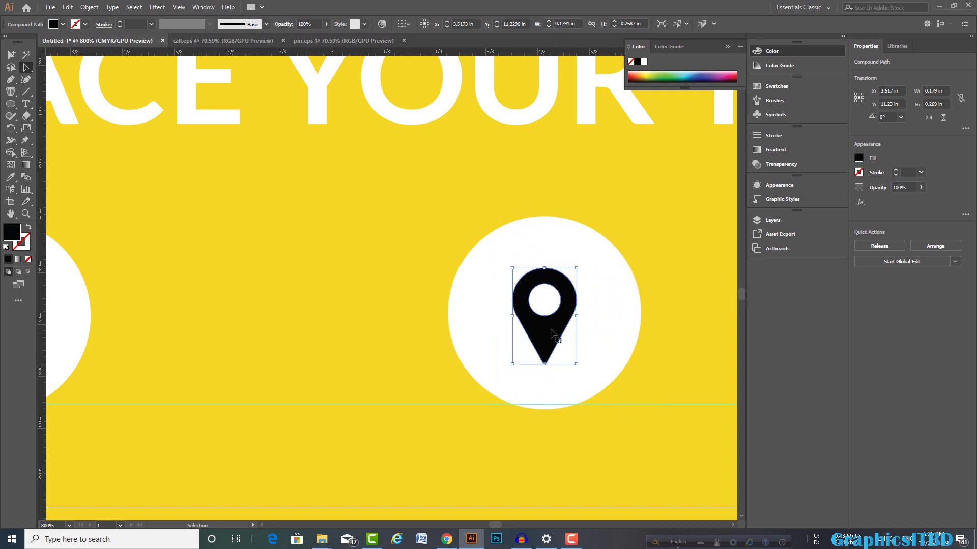
# Step: Recolour the pin with the brochure's yellow using the Eyedropper
pyautogui.click(8, 179)
pyautogui.click(353, 300)
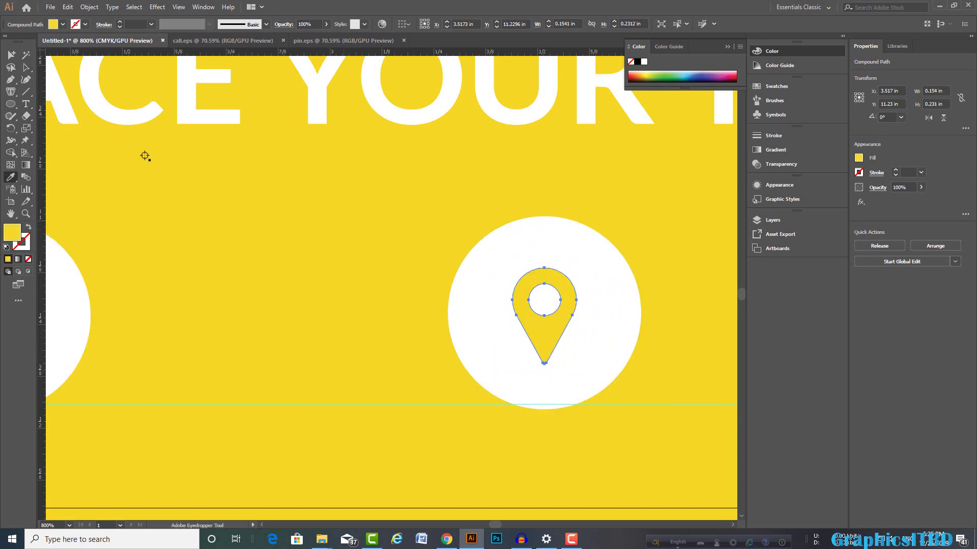
pyautogui.click(32, 70)
# Step: Centre the pin vertically in the middle white circle and group the two
pyautogui.keyDown('shift'); pyautogui.click(481, 225); pyautogui.keyUp('shift')
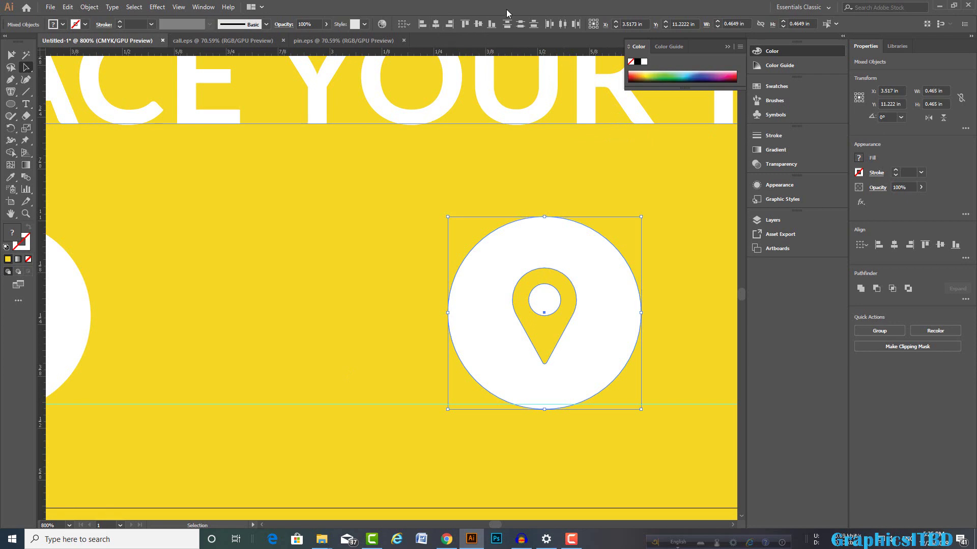
pyautogui.click(479, 23)
pyautogui.rightClick(565, 295)
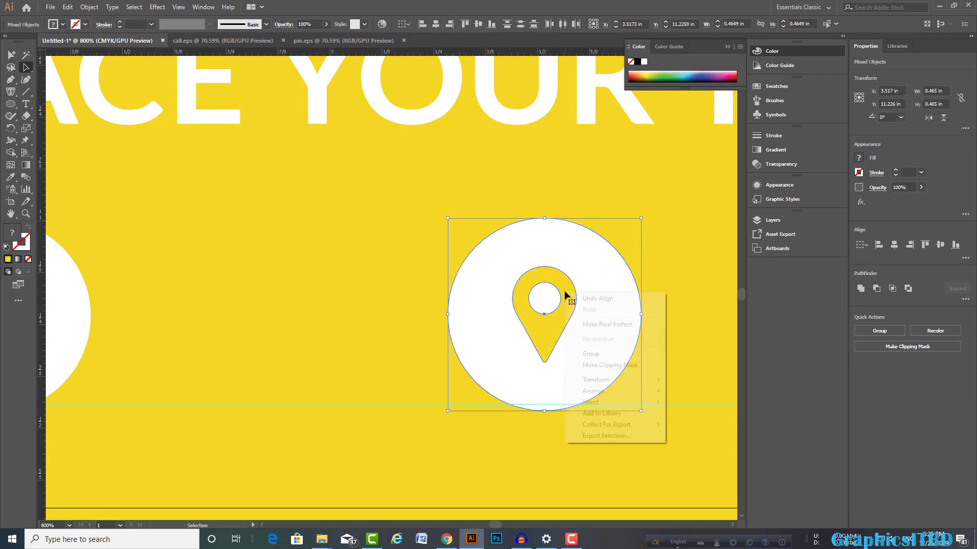
pyautogui.click(592, 353)
pyautogui.scroll(-4, 591, 354)
pyautogui.scroll(-1, 591, 354)
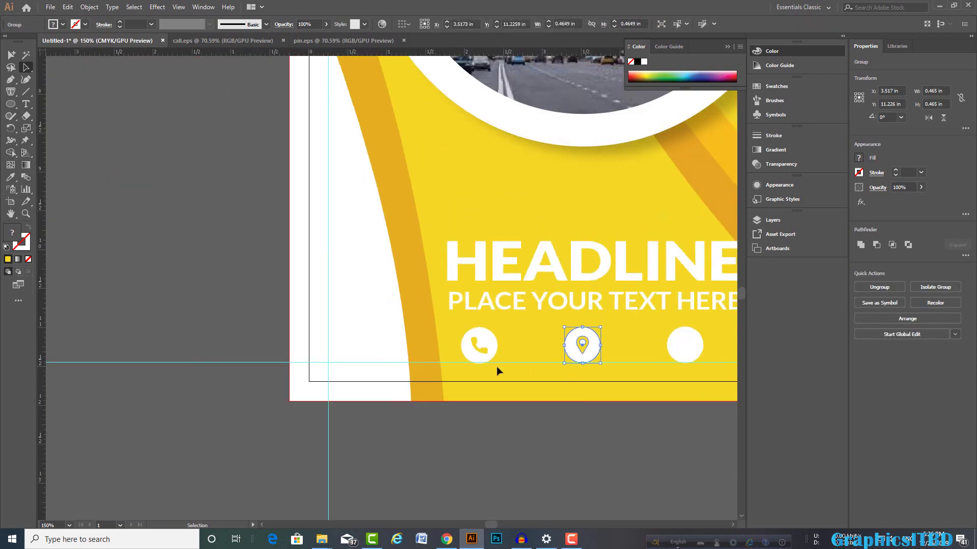
# Step: Deselect the pin group and reframe the view on the cover
pyautogui.click(475, 436)
pyautogui.scroll(-2, 631, 345)
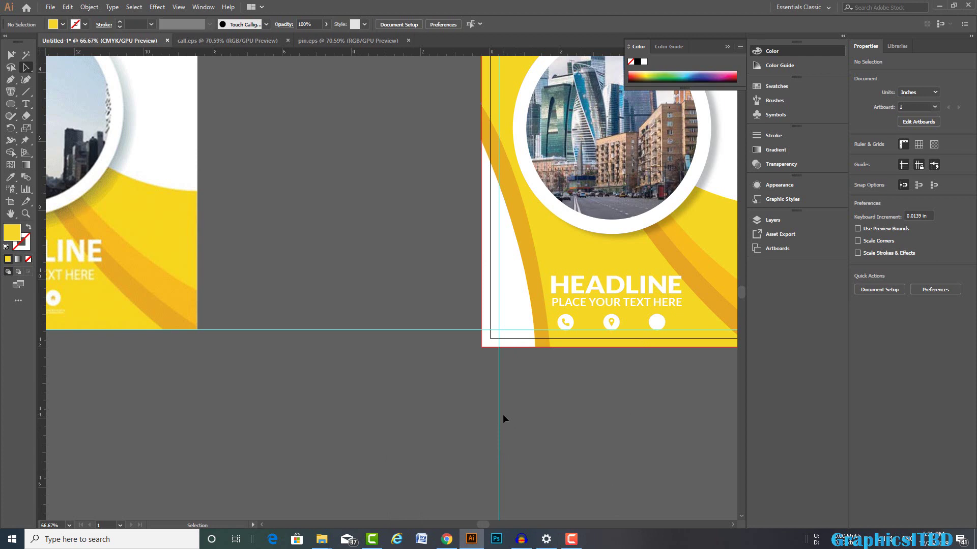
pyautogui.moveTo(446, 540)
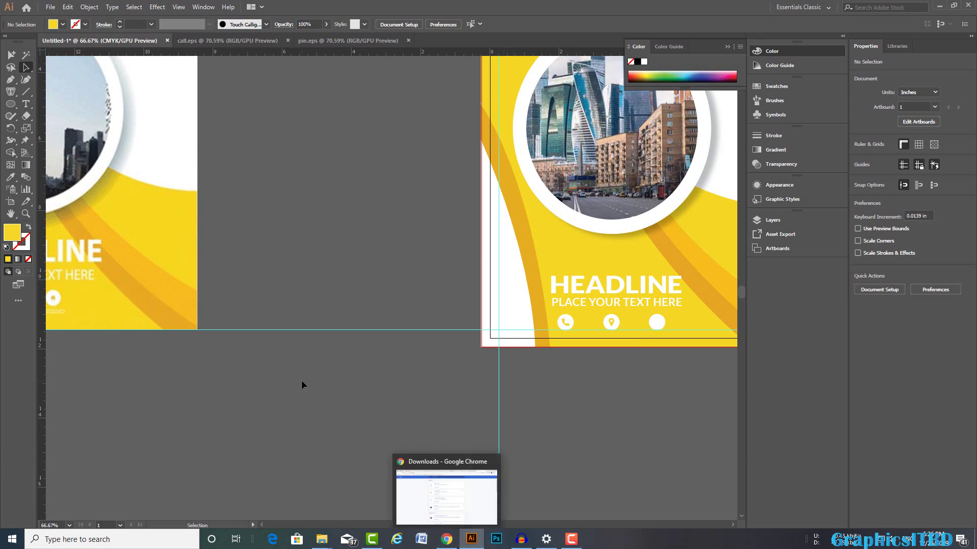
pyautogui.scroll(-2, 306, 379)
pyautogui.scroll(-1, 311, 382)
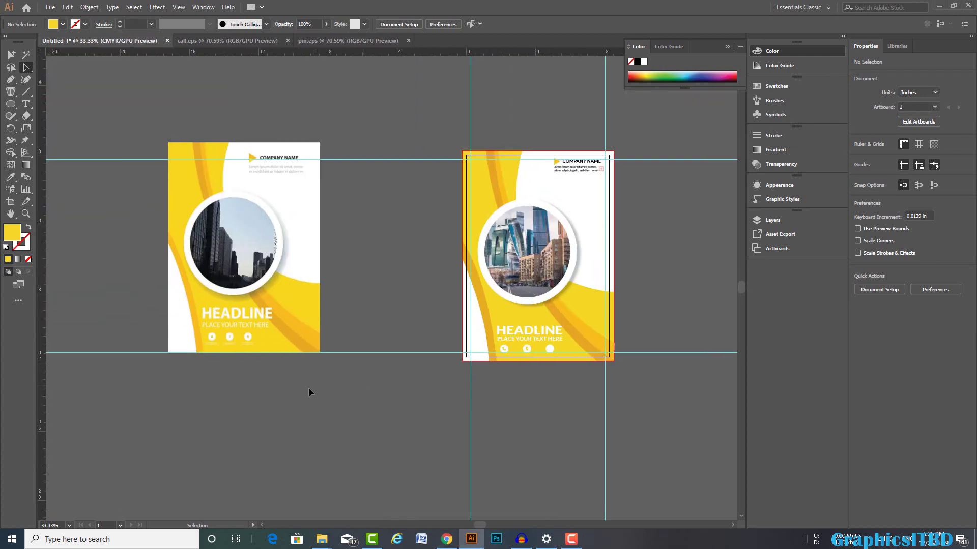
pyautogui.scroll(1, 309, 389)
pyautogui.moveTo(497, 409); pyautogui.dragTo(450, 400)
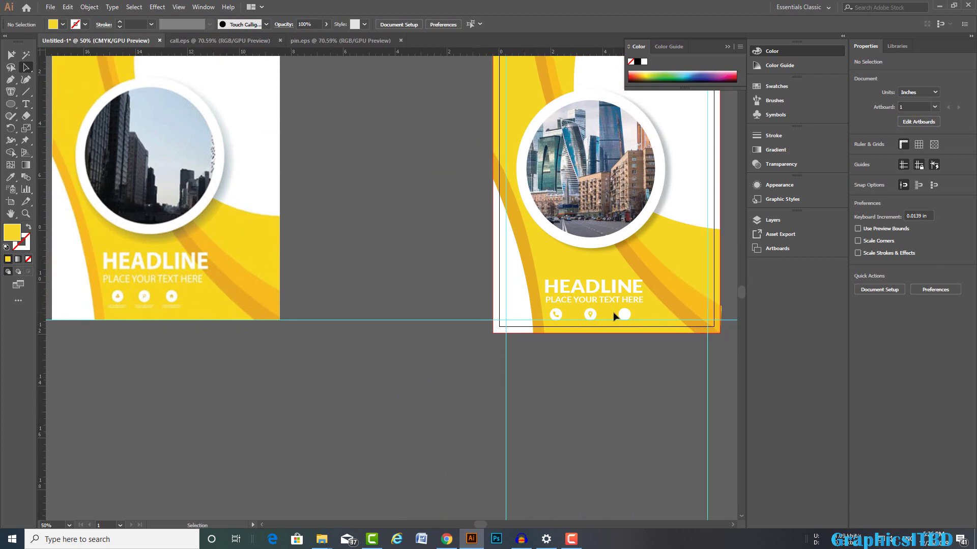
pyautogui.scroll(1, 614, 316)
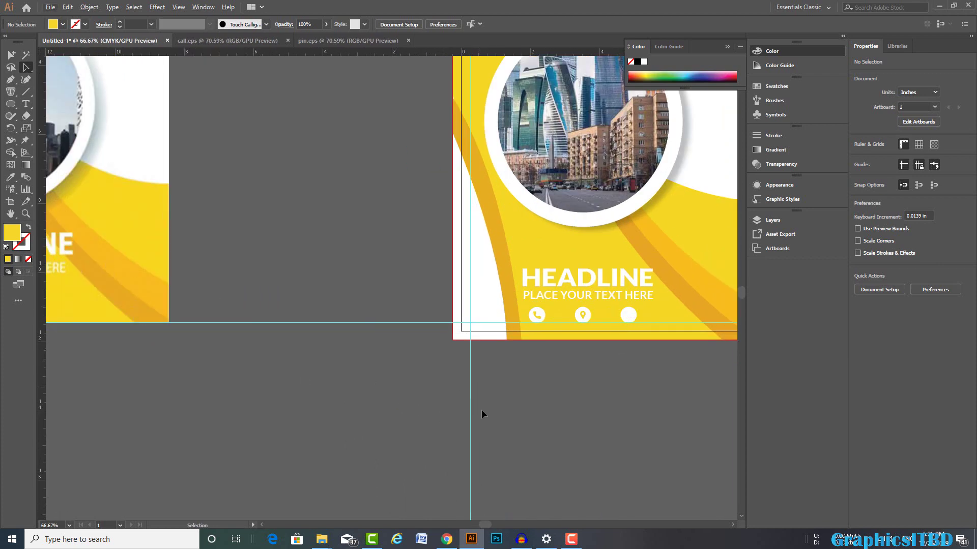
# Step: Open internet (2).eps from the Downloads folder and maximize Illustrator
pyautogui.click(446, 540)
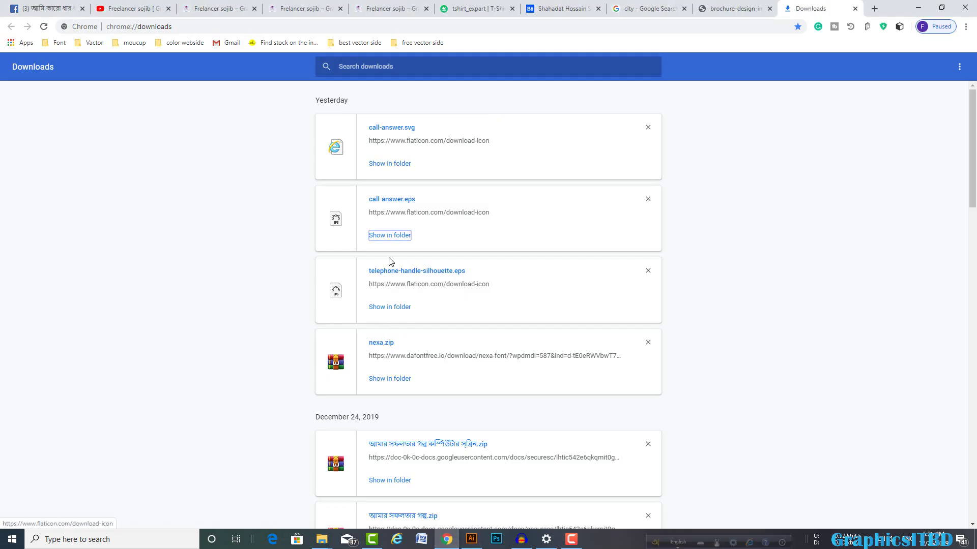
pyautogui.click(389, 235)
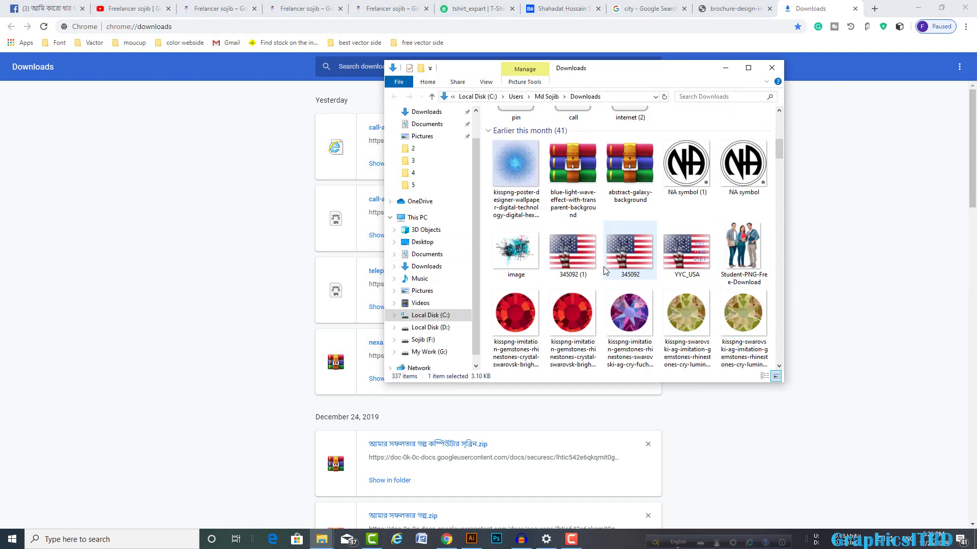
pyautogui.doubleClick(630, 239)
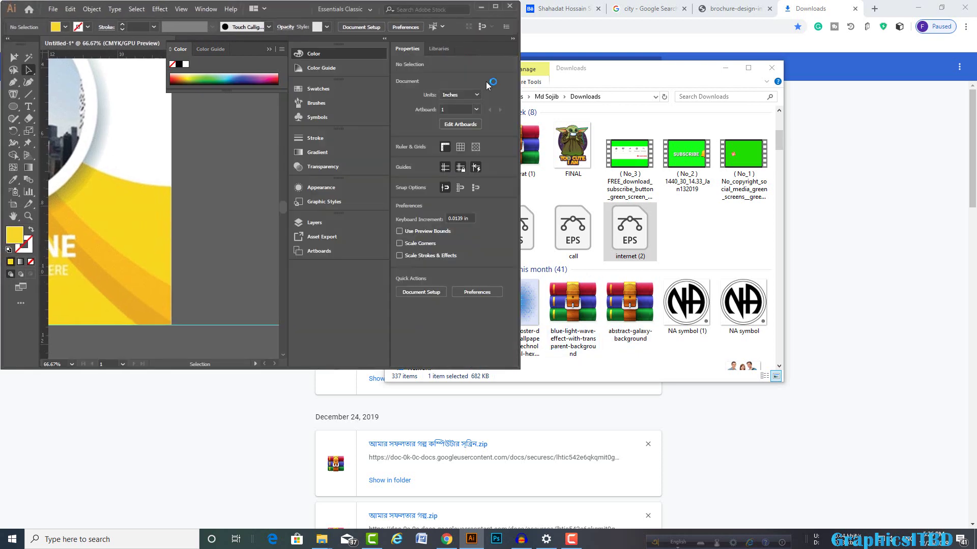
pyautogui.click(497, 5)
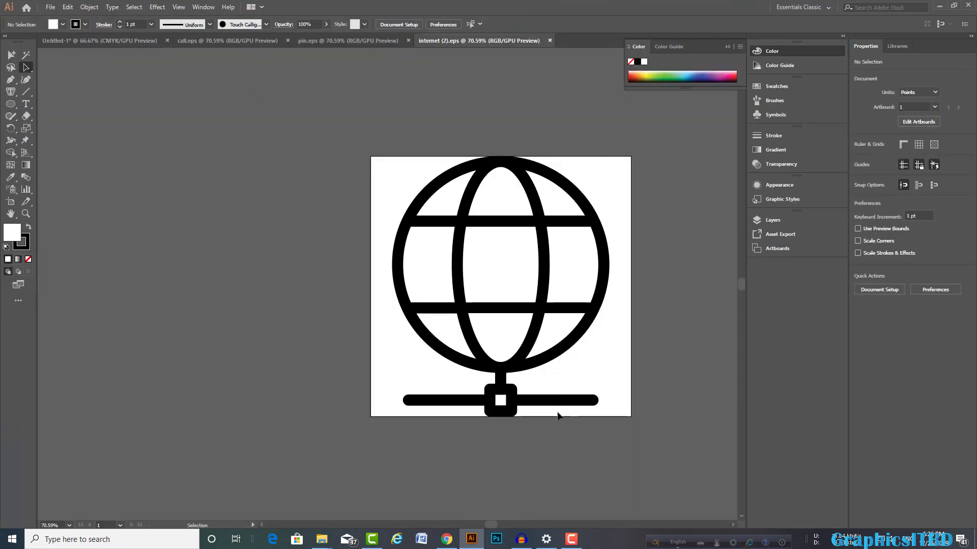
# Step: Drag the globe artwork from the internet (2) file toward the brochure document
pyautogui.moveTo(529, 348); pyautogui.dragTo(86, 46)
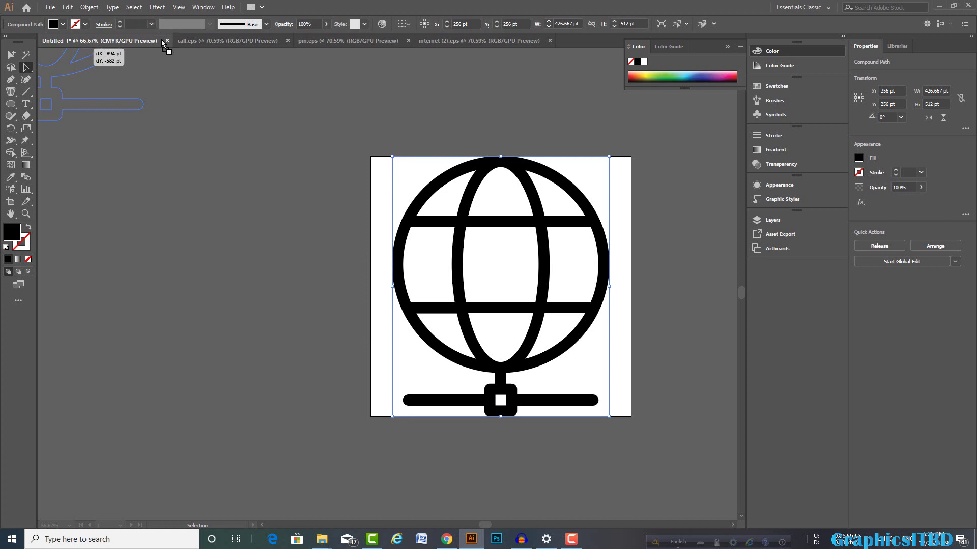
pyautogui.moveTo(211, 40); pyautogui.dragTo(213, 41)
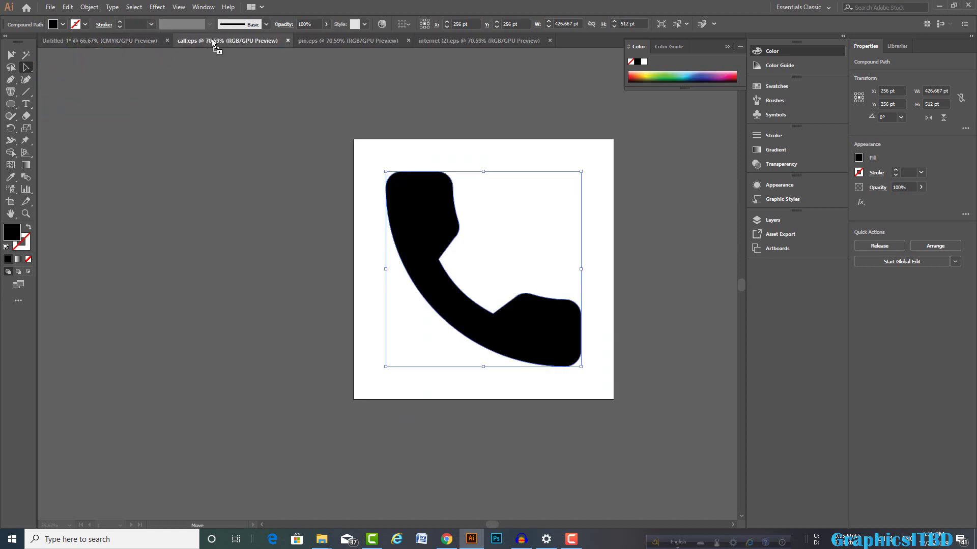
pyautogui.moveTo(130, 48); pyautogui.dragTo(120, 43)
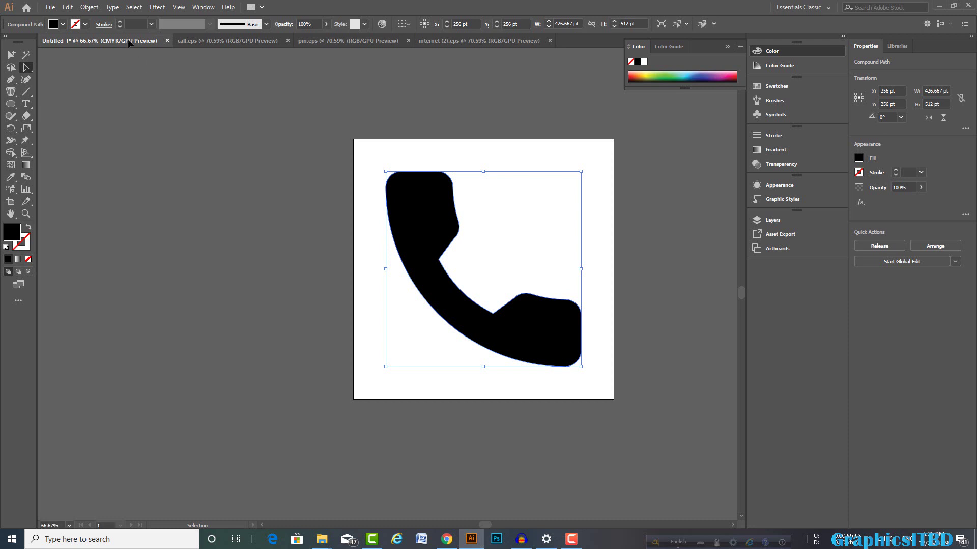
pyautogui.moveTo(130, 43); pyautogui.dragTo(529, 341)
pyautogui.scroll(1, 572, 480)
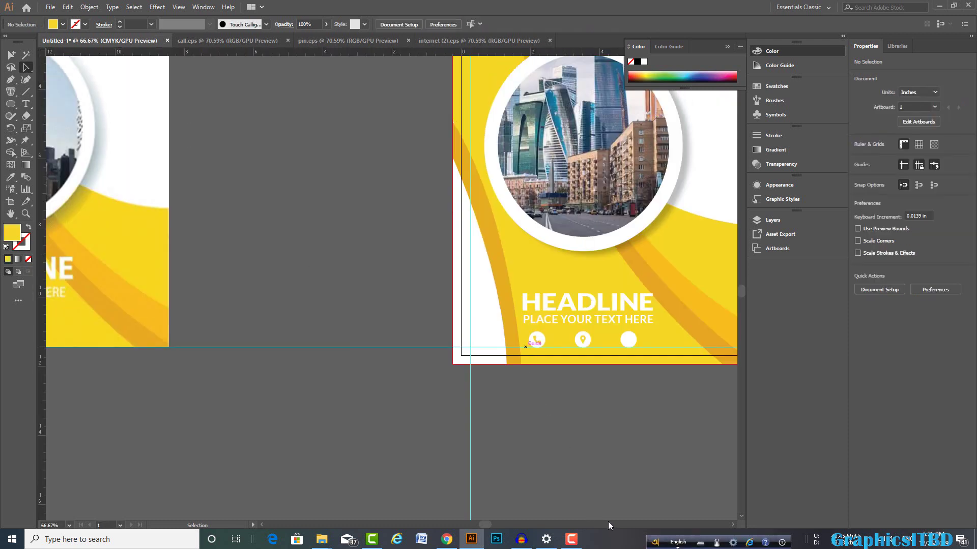
pyautogui.click(570, 541)
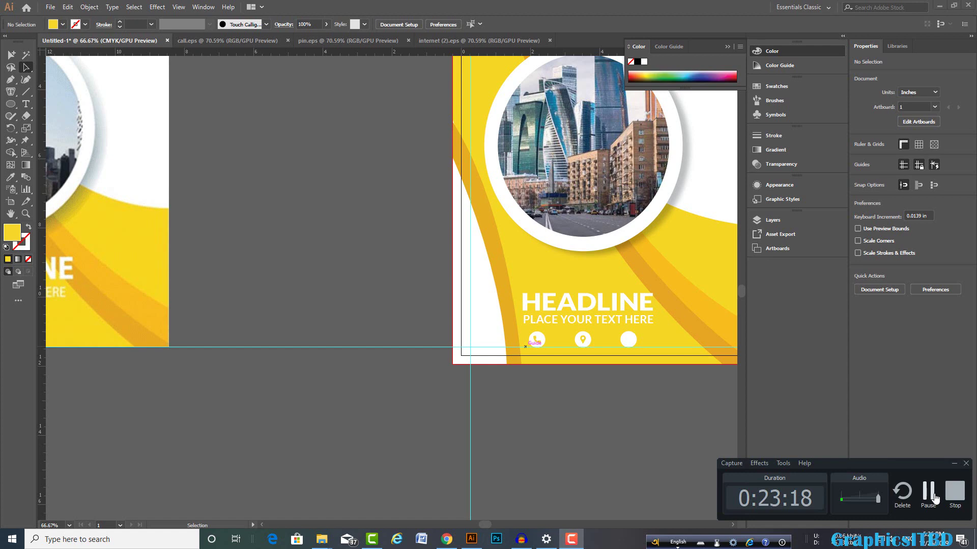
# Step: Reselect the globe in the internet (2) document and carry it to the brochure tab
pyautogui.click(442, 41)
pyautogui.click(338, 260)
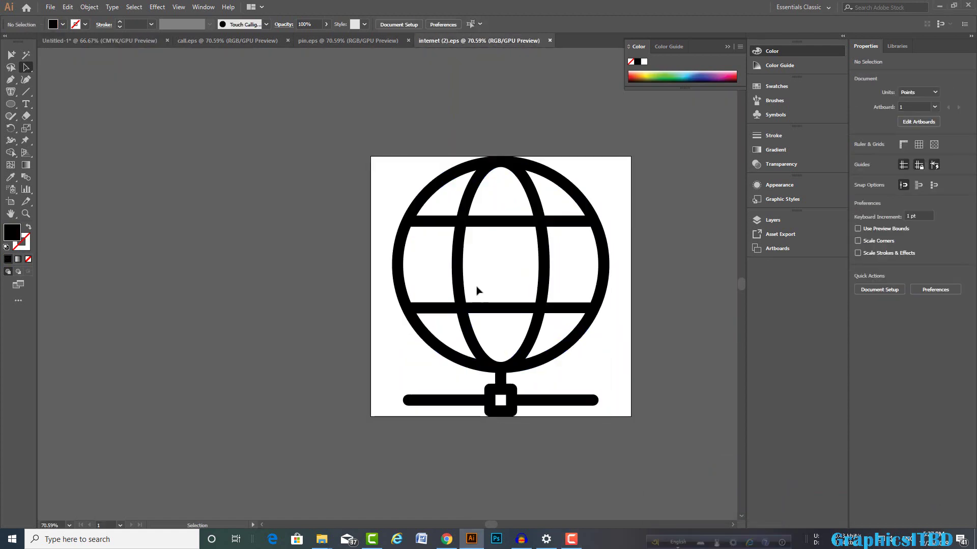
pyautogui.click(446, 288)
pyautogui.scroll(-1, 298, 268)
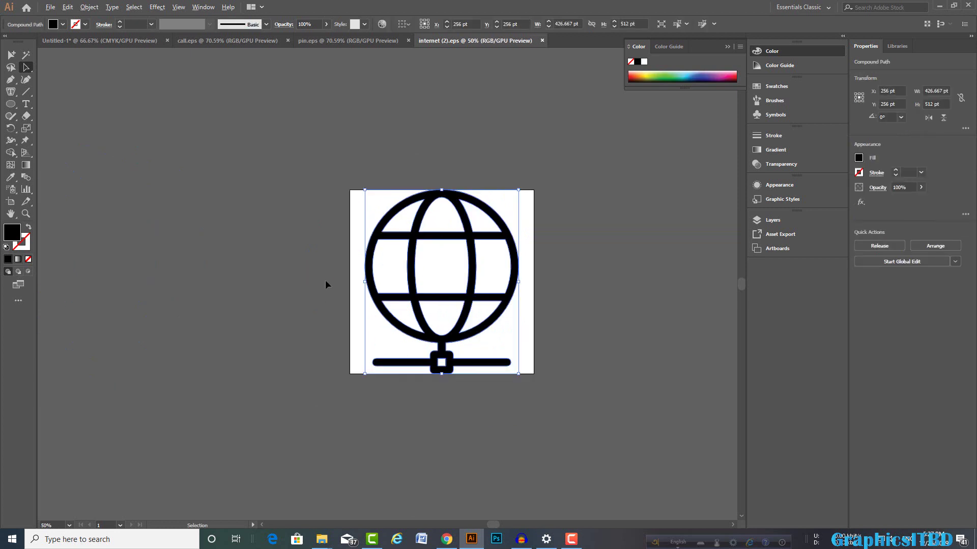
pyautogui.moveTo(377, 294); pyautogui.dragTo(214, 259)
pyautogui.click(211, 408)
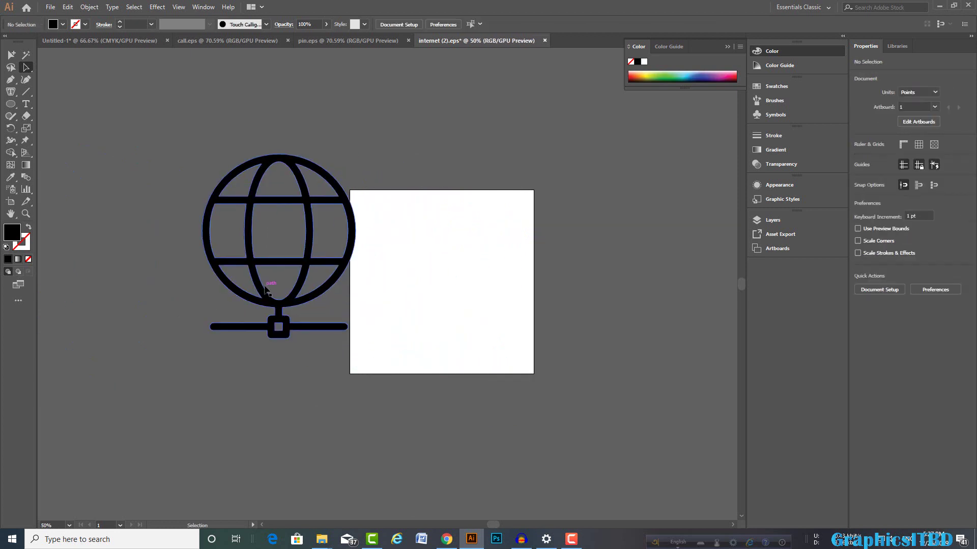
pyautogui.moveTo(257, 295); pyautogui.dragTo(60, 43)
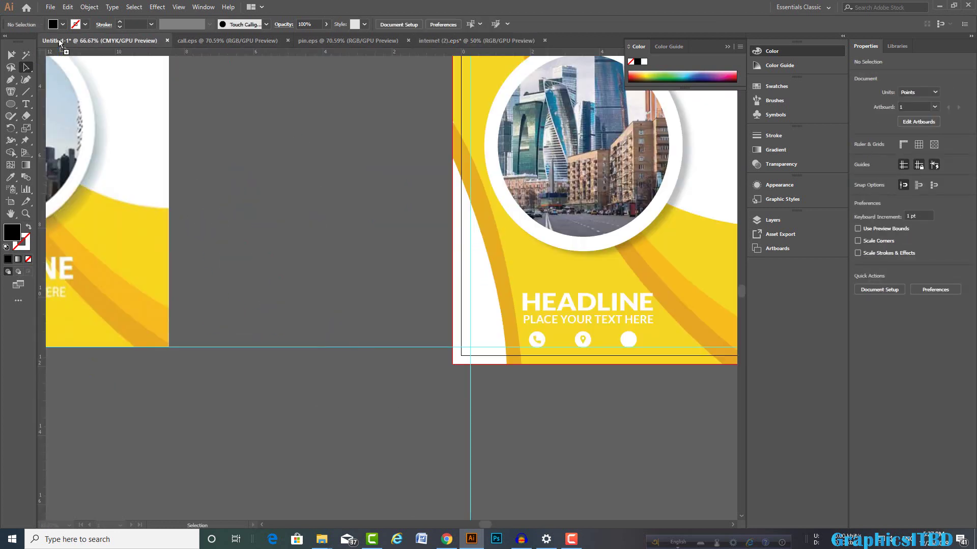
# Step: Drop the globe onto the brochure cover and shrink it to a small icon
pyautogui.moveTo(598, 300); pyautogui.dragTo(642, 356)
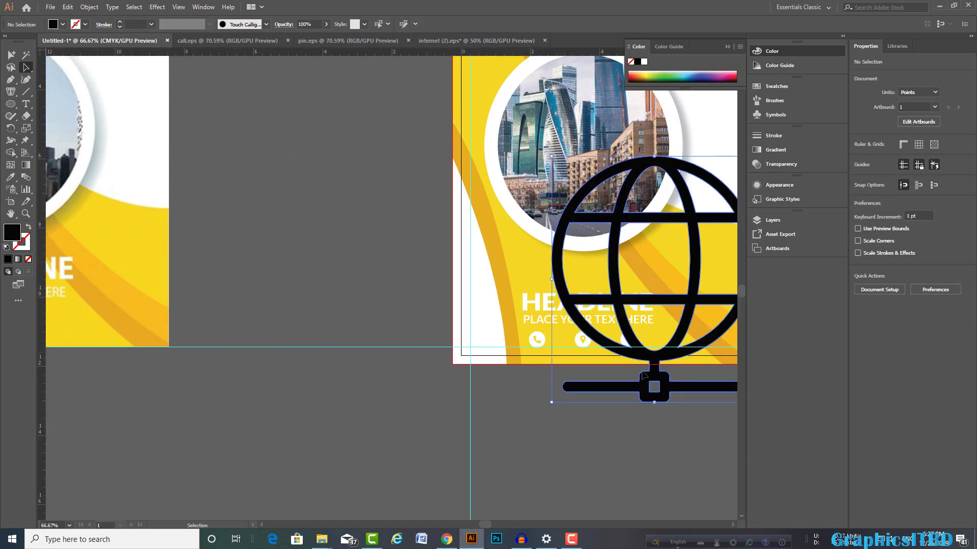
pyautogui.scroll(1, 494, 415)
pyautogui.hscroll(3, 555, 454)
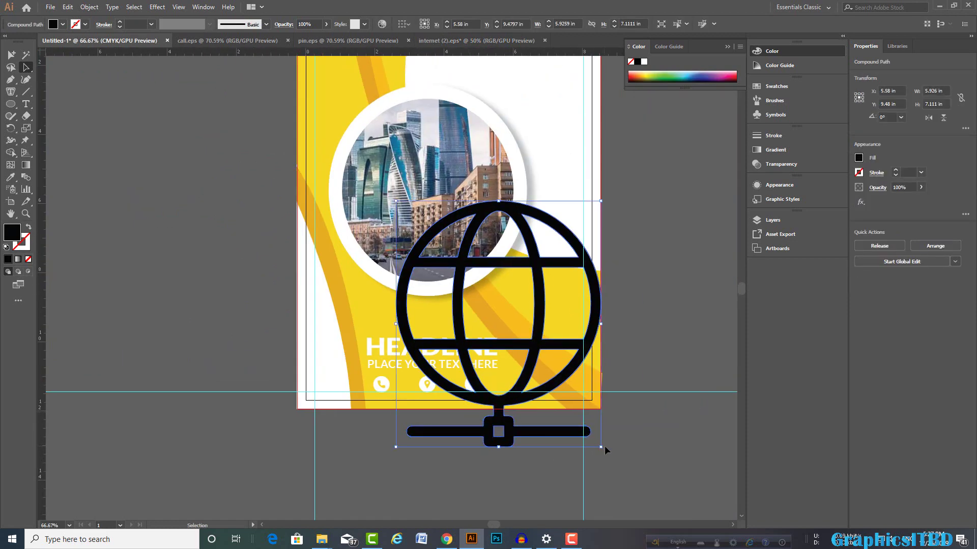
pyautogui.moveTo(601, 448); pyautogui.dragTo(518, 348)
pyautogui.scroll(1, 514, 392)
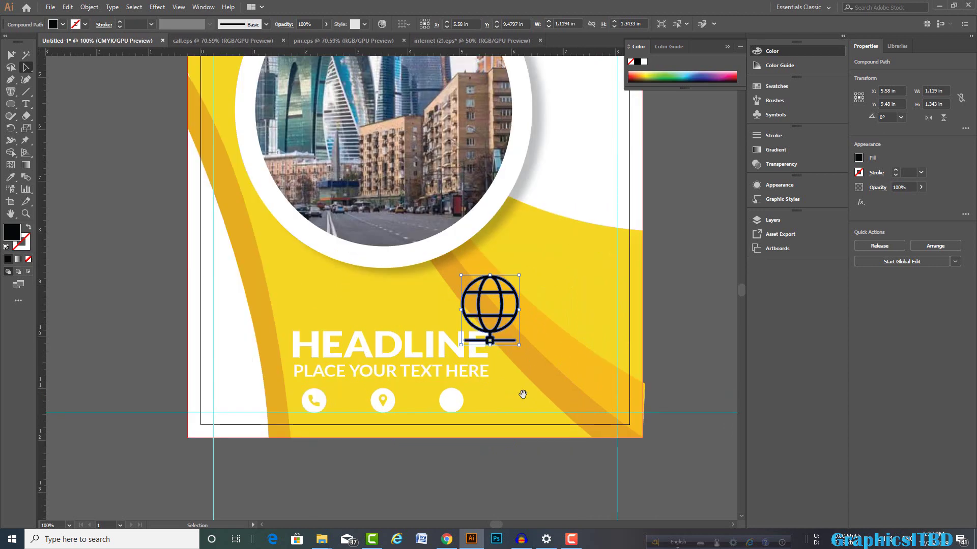
pyautogui.scroll(-2, 337, 297)
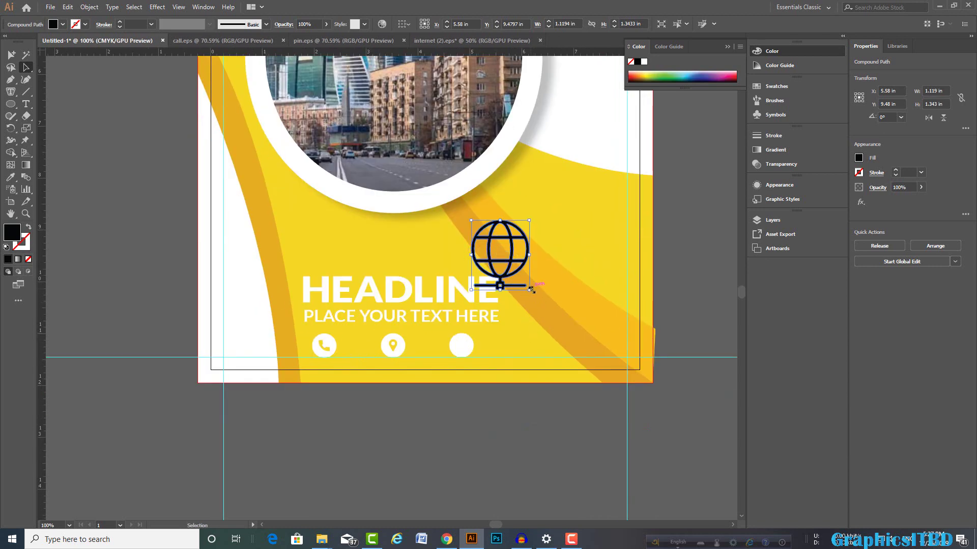
# Step: Fit the globe inside the third white circle, zoomed in
pyautogui.moveTo(531, 290)
pyautogui.mouseDown()
pyautogui.moveTo(511, 267)
pyautogui.moveTo(470, 349)
pyautogui.mouseUp()
pyautogui.hotkey('ctrl', '+')
pyautogui.hotkey('ctrl', '+')
pyautogui.hotkey('ctrl', '+')
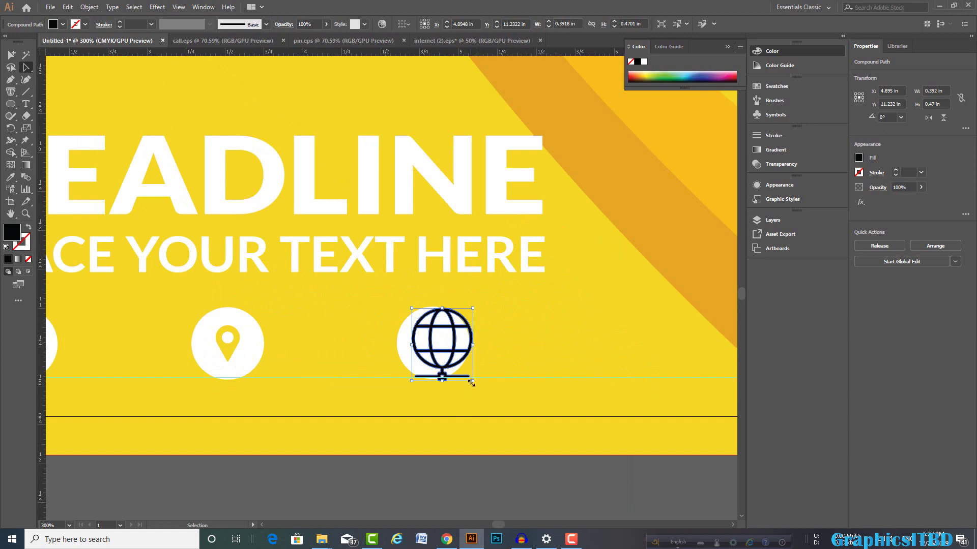
pyautogui.moveTo(471, 383); pyautogui.dragTo(455, 351)
pyautogui.moveTo(445, 344); pyautogui.dragTo(421, 342)
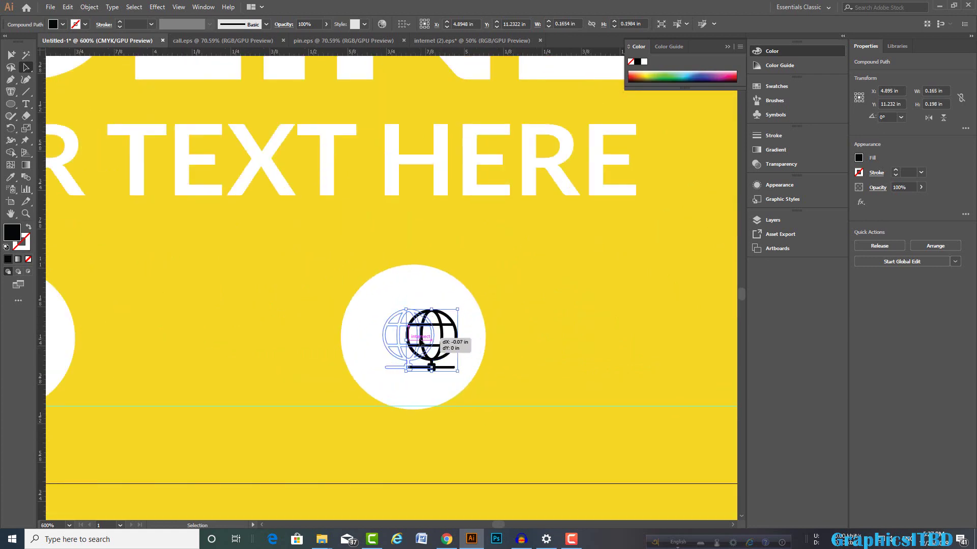
pyautogui.click(429, 351)
pyautogui.click(407, 331)
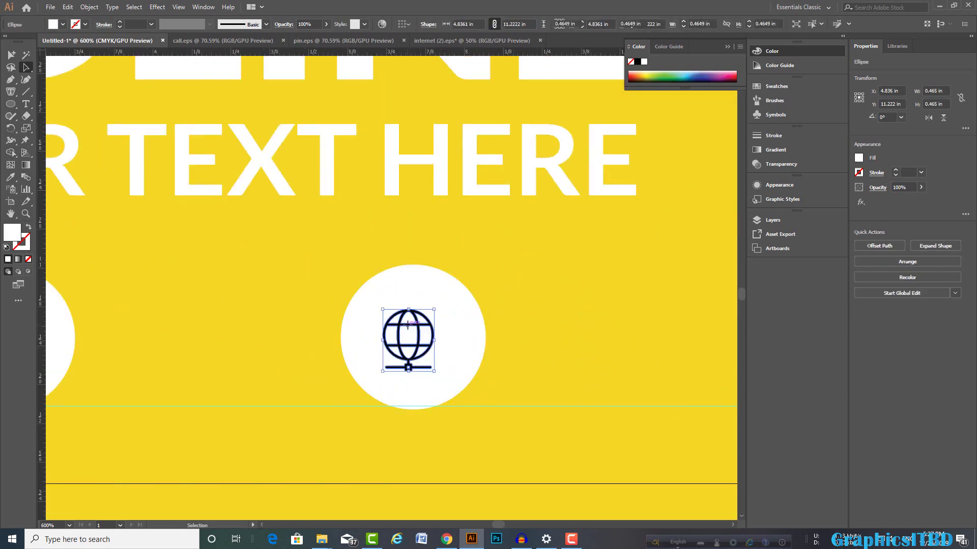
# Step: Colour the globe with the brochure yellow using the Eyedropper
pyautogui.click(10, 177)
pyautogui.click(253, 265)
pyautogui.click(26, 67)
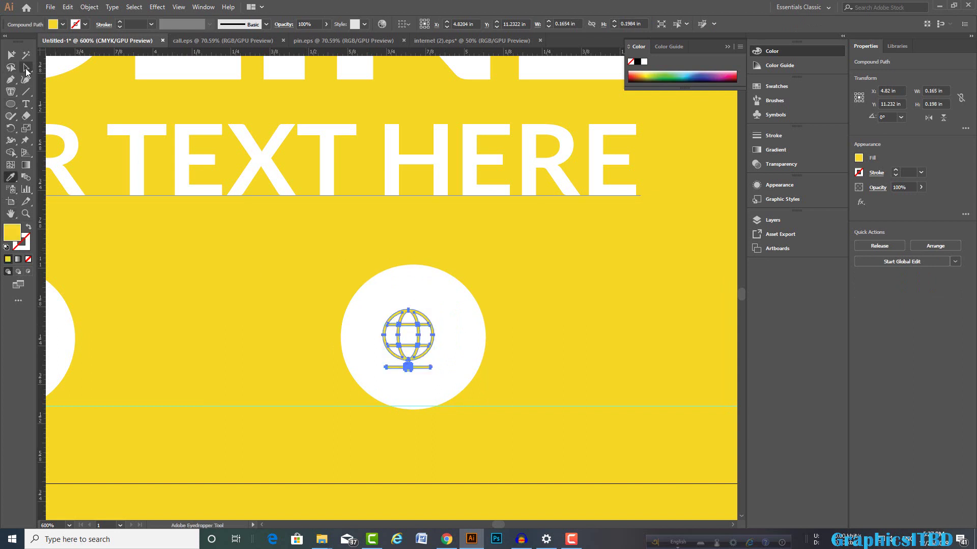
# Step: Centre the globe horizontally and vertically in its circle and group them
pyautogui.keyDown('shift'); pyautogui.click(443, 305); pyautogui.keyUp('shift')
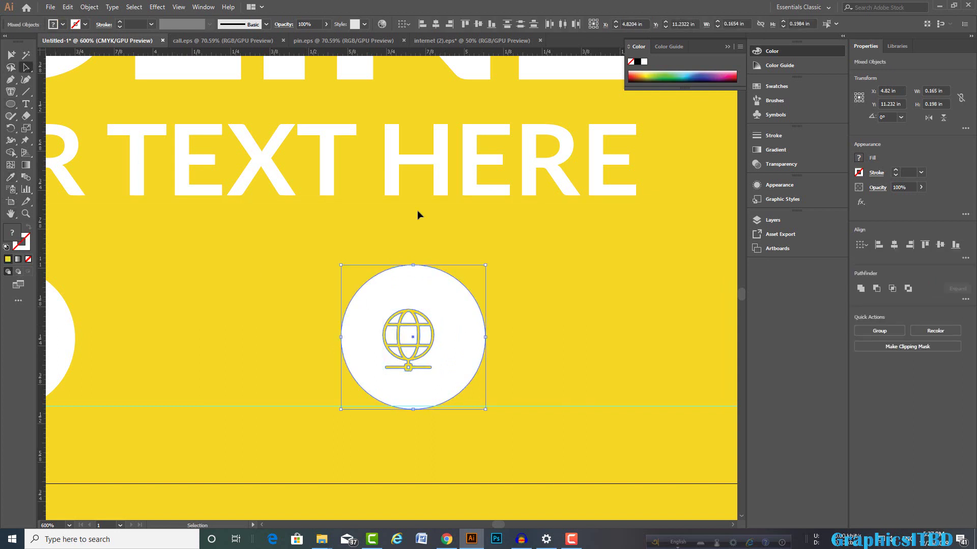
pyautogui.click(436, 24)
pyautogui.click(478, 23)
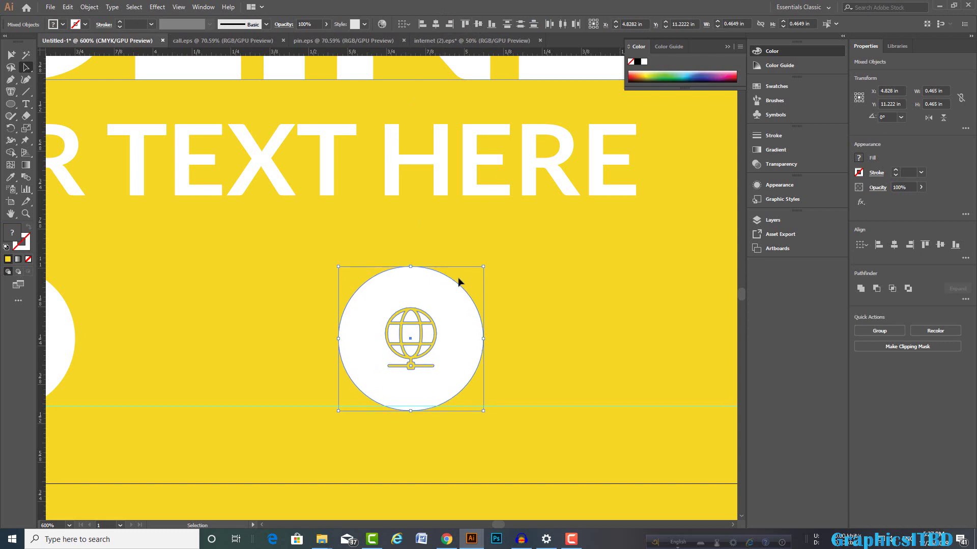
pyautogui.scroll(-3, 456, 281)
pyautogui.rightClick(435, 293)
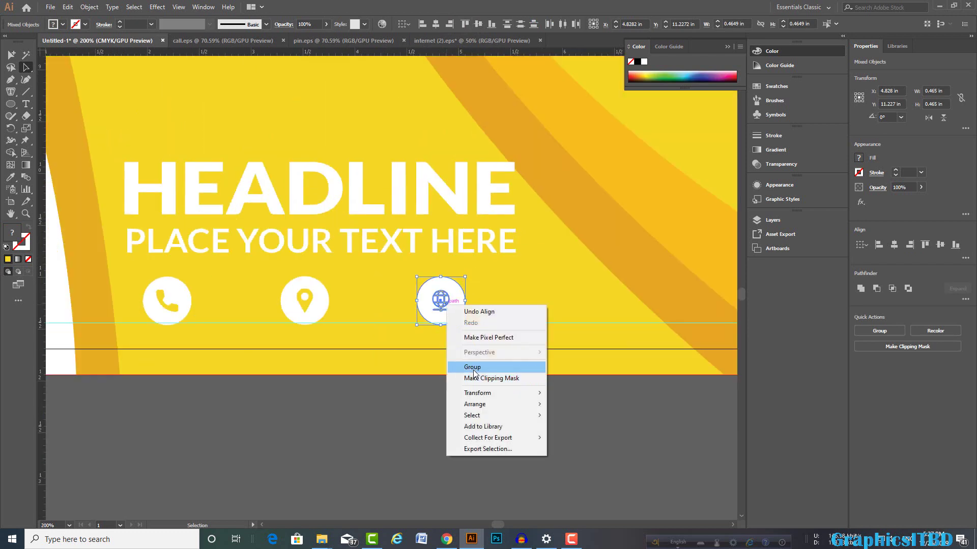
pyautogui.click(457, 365)
pyautogui.click(441, 405)
# Step: Align the globe, pin and phone icon circles on their vertical centres
pyautogui.moveTo(446, 441); pyautogui.dragTo(519, 464)
pyautogui.click(519, 327)
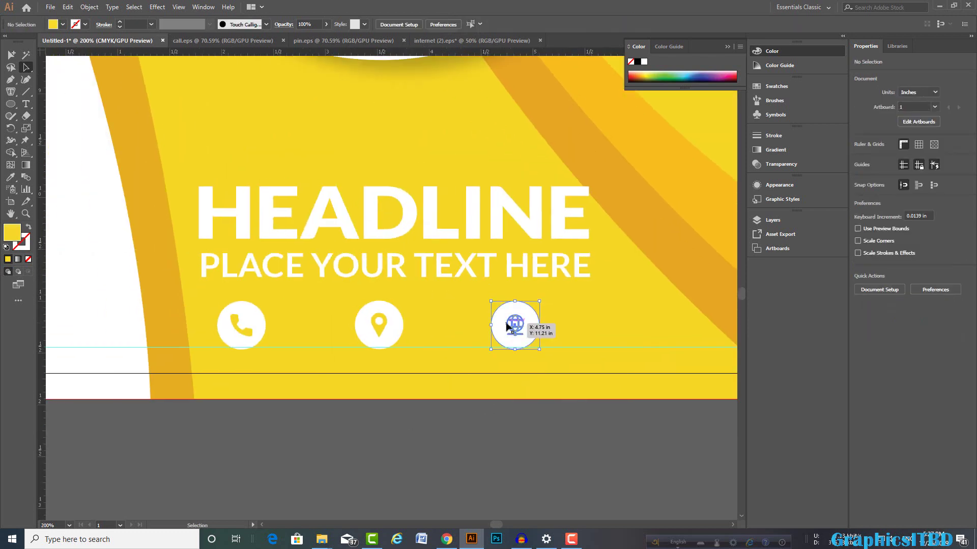
pyautogui.keyDown('shift'); pyautogui.click(393, 326); pyautogui.keyUp('shift')
pyautogui.keyDown('shift'); pyautogui.click(248, 334); pyautogui.keyUp('shift')
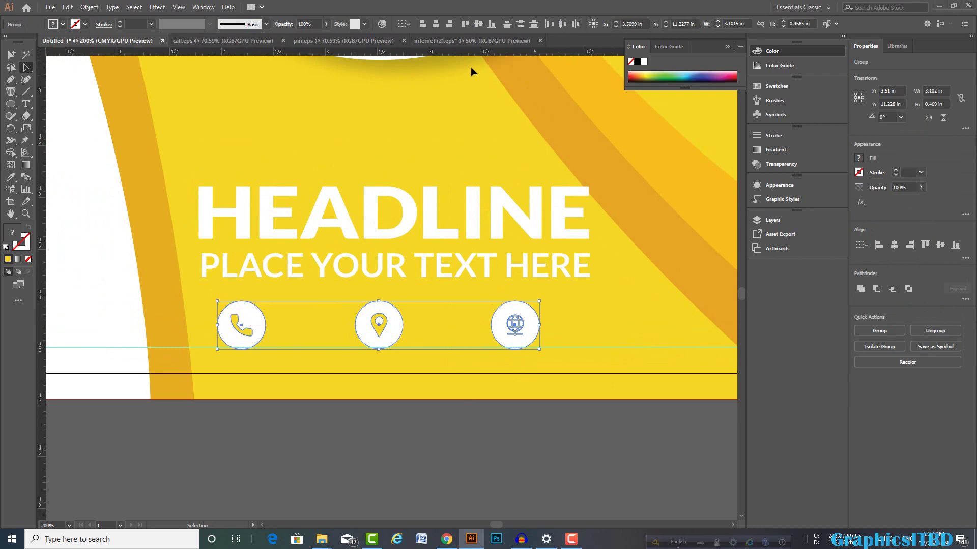
pyautogui.click(476, 26)
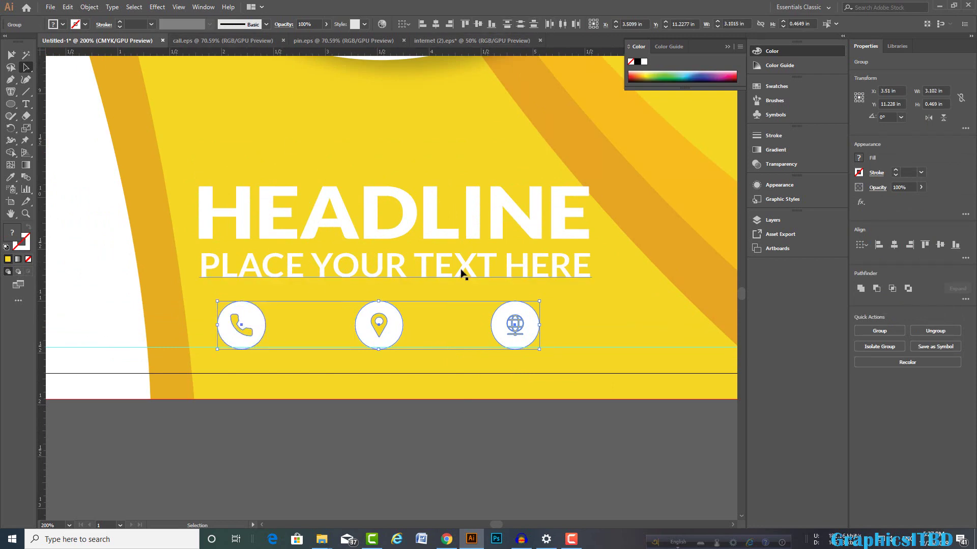
pyautogui.scroll(-2, 465, 273)
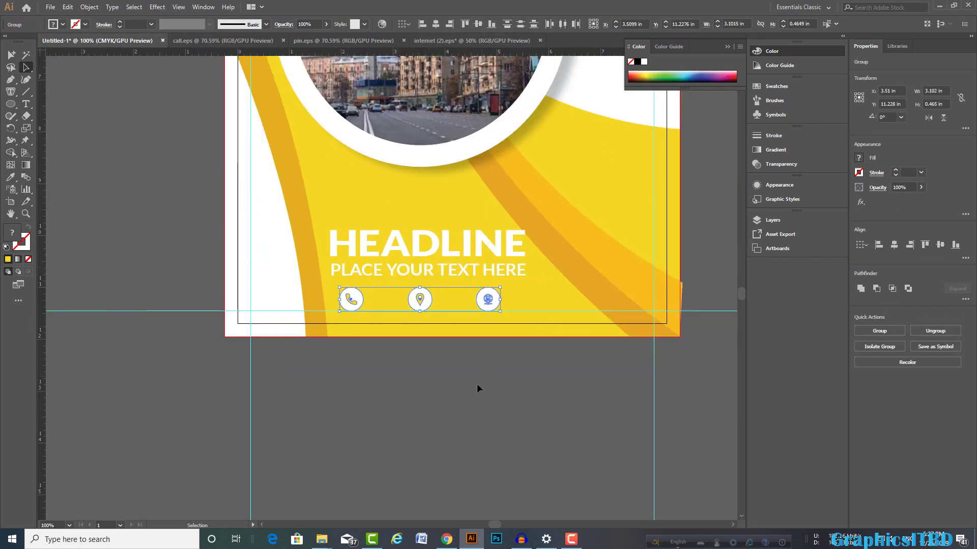
# Step: Select the orange stripe shapes where they poke past the cover's right edge
pyautogui.click(422, 350)
pyautogui.scroll(-2, 443, 391)
pyautogui.scroll(1, 593, 300)
pyautogui.scroll(-1, 593, 304)
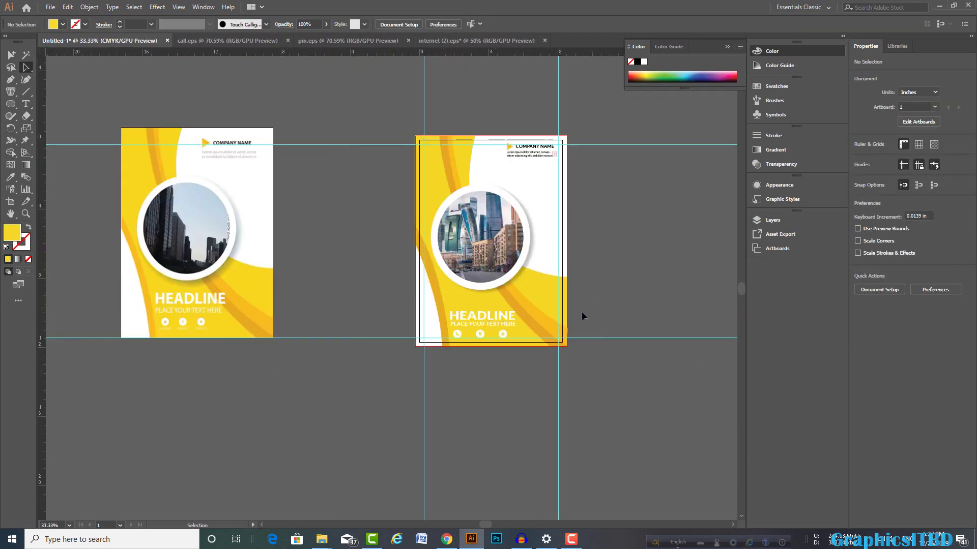
pyautogui.scroll(4, 582, 316)
pyautogui.scroll(2, 562, 368)
pyautogui.scroll(1, 525, 419)
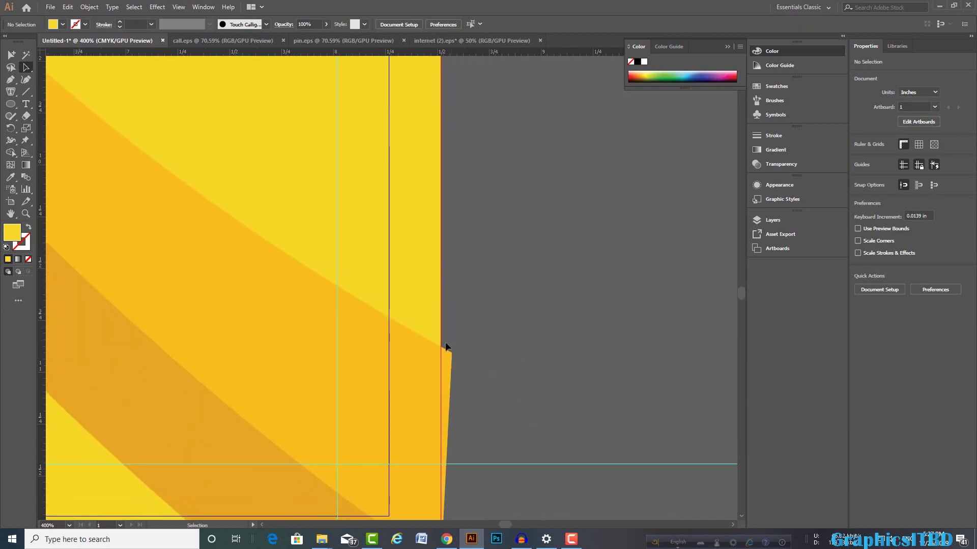
pyautogui.scroll(-2, 474, 325)
pyautogui.hotkey('ctrl', 'a')
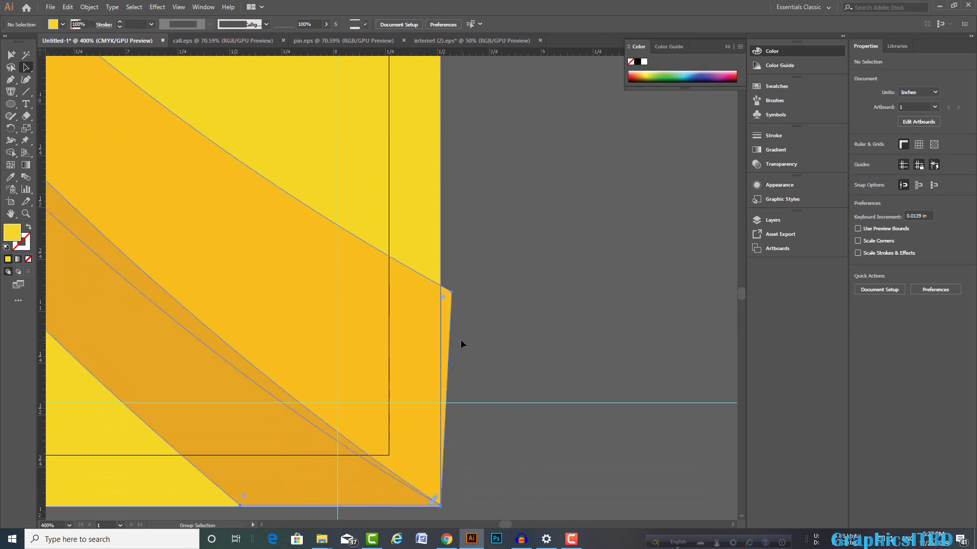
pyautogui.moveTo(456, 244)
pyautogui.mouseDown()
pyautogui.moveTo(433, 378)
pyautogui.moveTo(495, 413)
pyautogui.mouseUp()
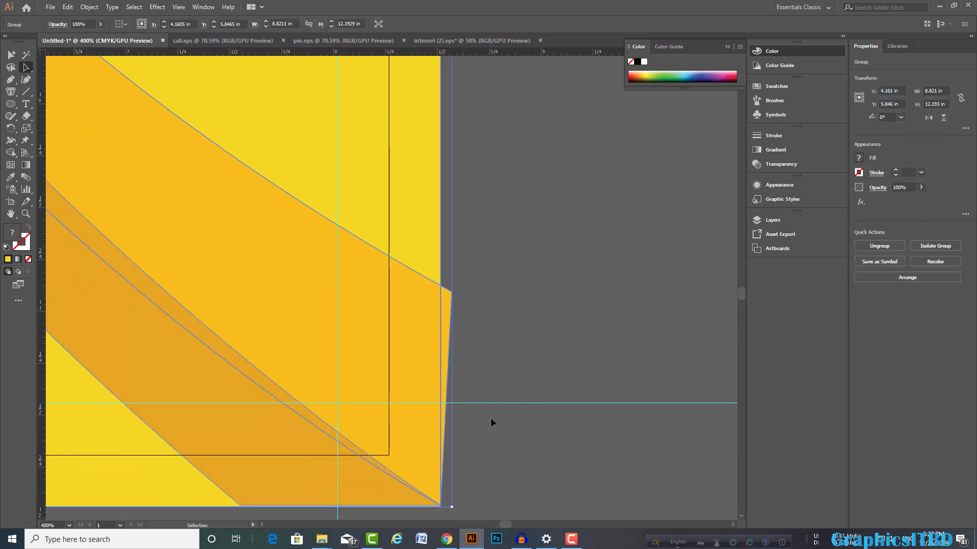
pyautogui.scroll(-1, 490, 417)
# Step: Delete the orange sliver past the right edge with the Shape Builder tool
pyautogui.click(10, 152)
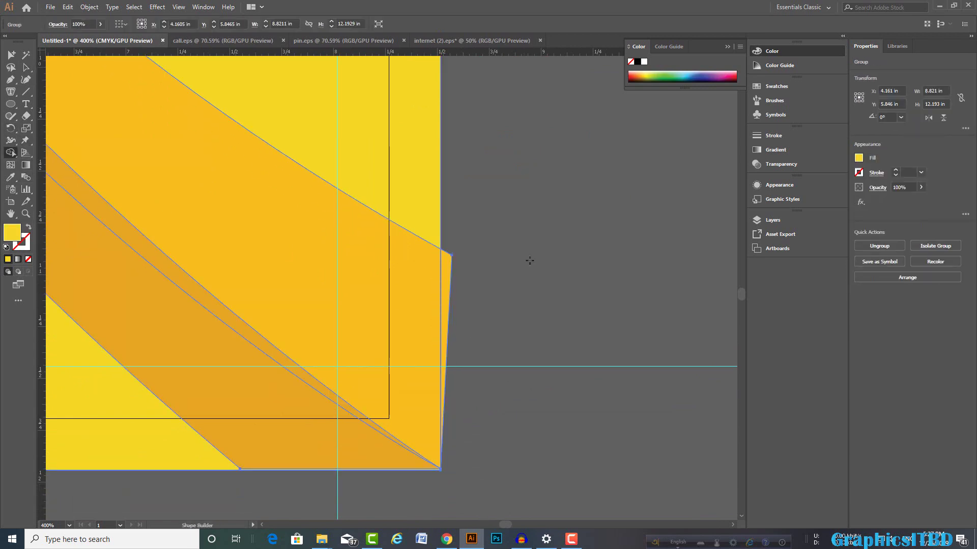
pyautogui.scroll(2, 491, 275)
pyautogui.keyDown('alt'); pyautogui.click(403, 261); pyautogui.keyUp('alt')
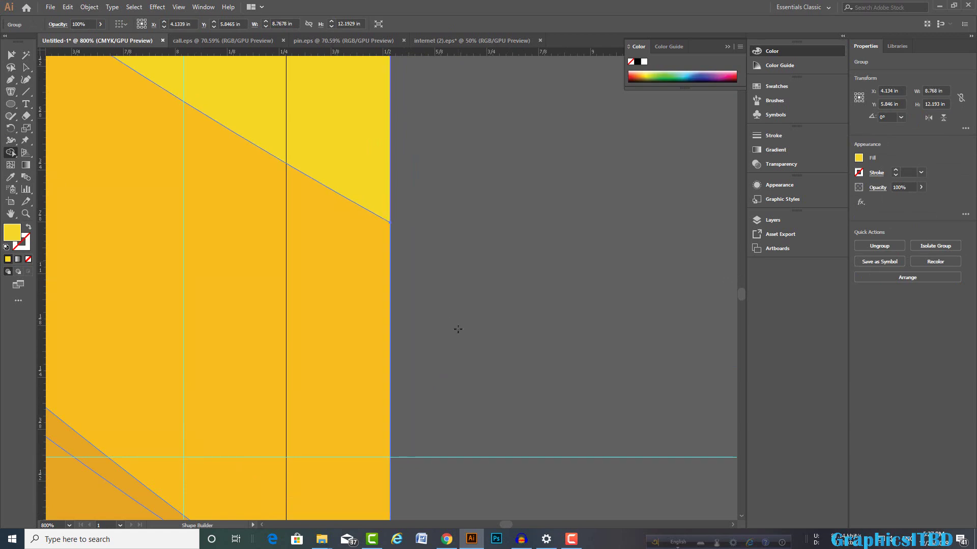
pyautogui.scroll(-2, 461, 330)
pyautogui.press('a')
pyautogui.scroll(-1, 563, 246)
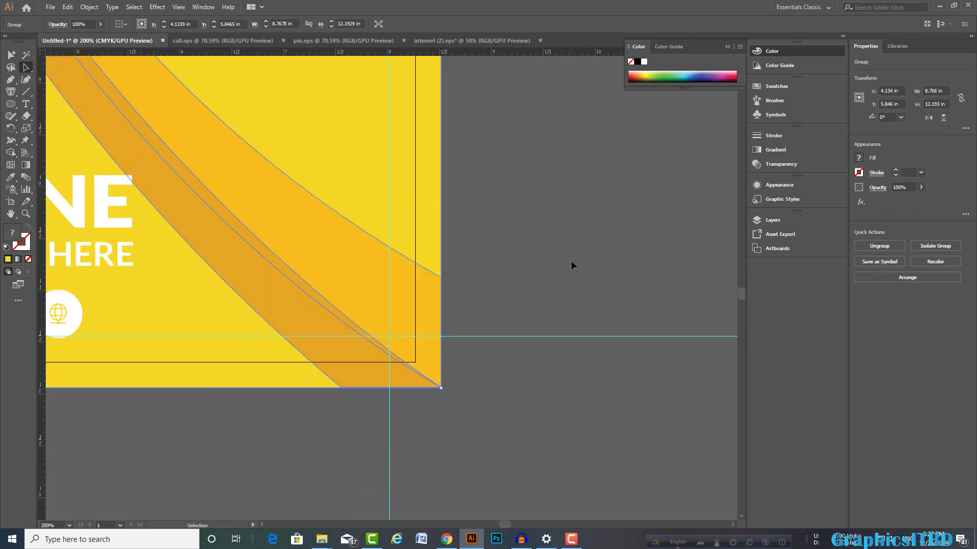
pyautogui.click(571, 261)
pyautogui.scroll(-3, 570, 262)
pyautogui.scroll(-2, 564, 234)
pyautogui.scroll(1, 589, 276)
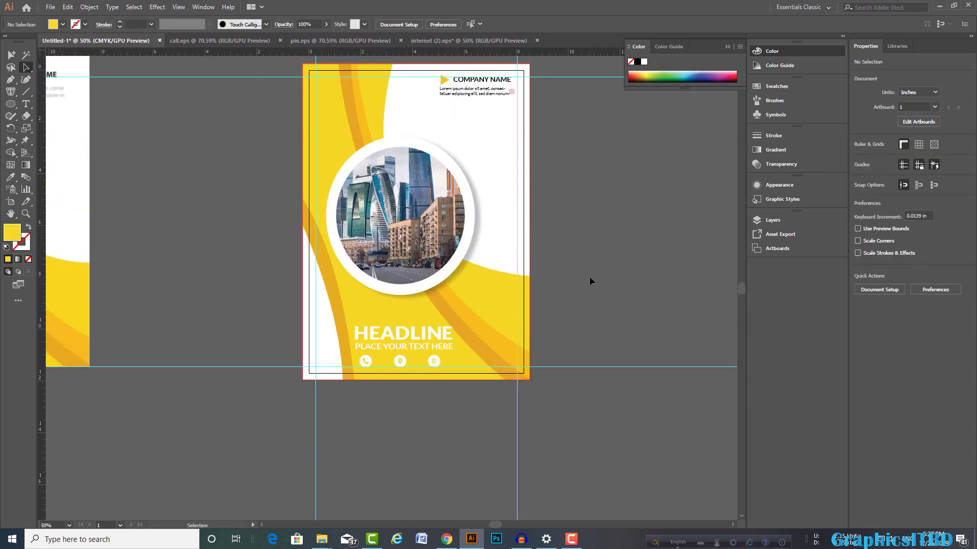
# Step: Hide the guides on the canvas
pyautogui.press('v')
pyautogui.scroll(1, 567, 275)
pyautogui.rightClick(567, 276)
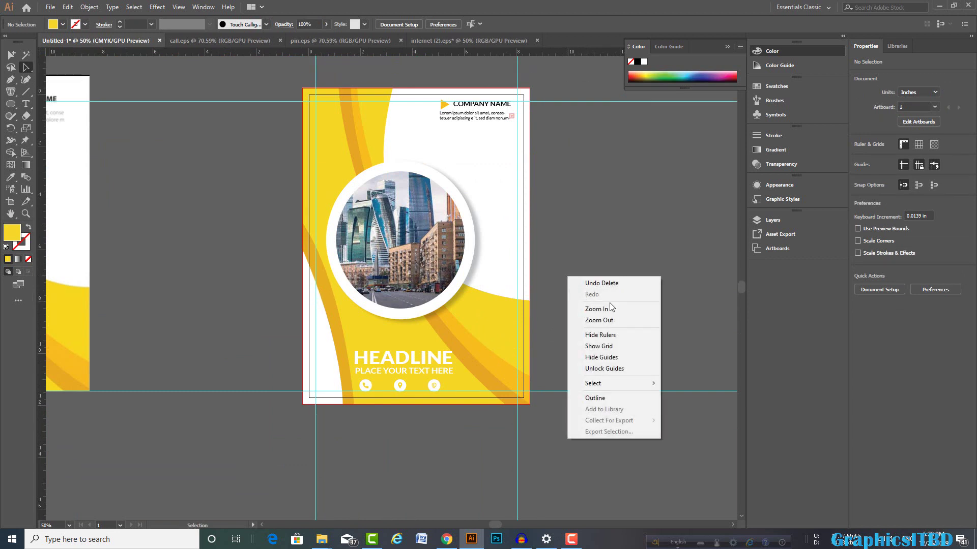
pyautogui.click(604, 357)
pyautogui.scroll(2, 585, 305)
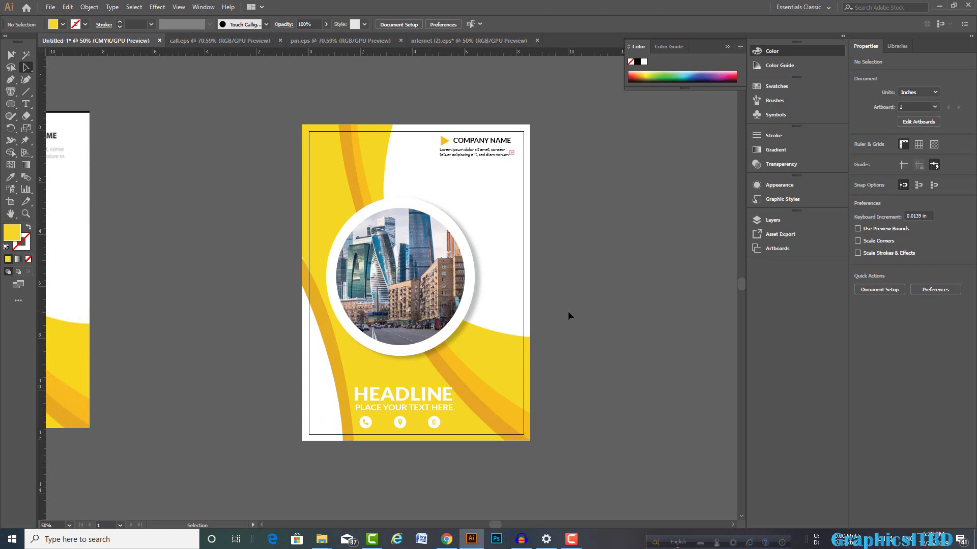